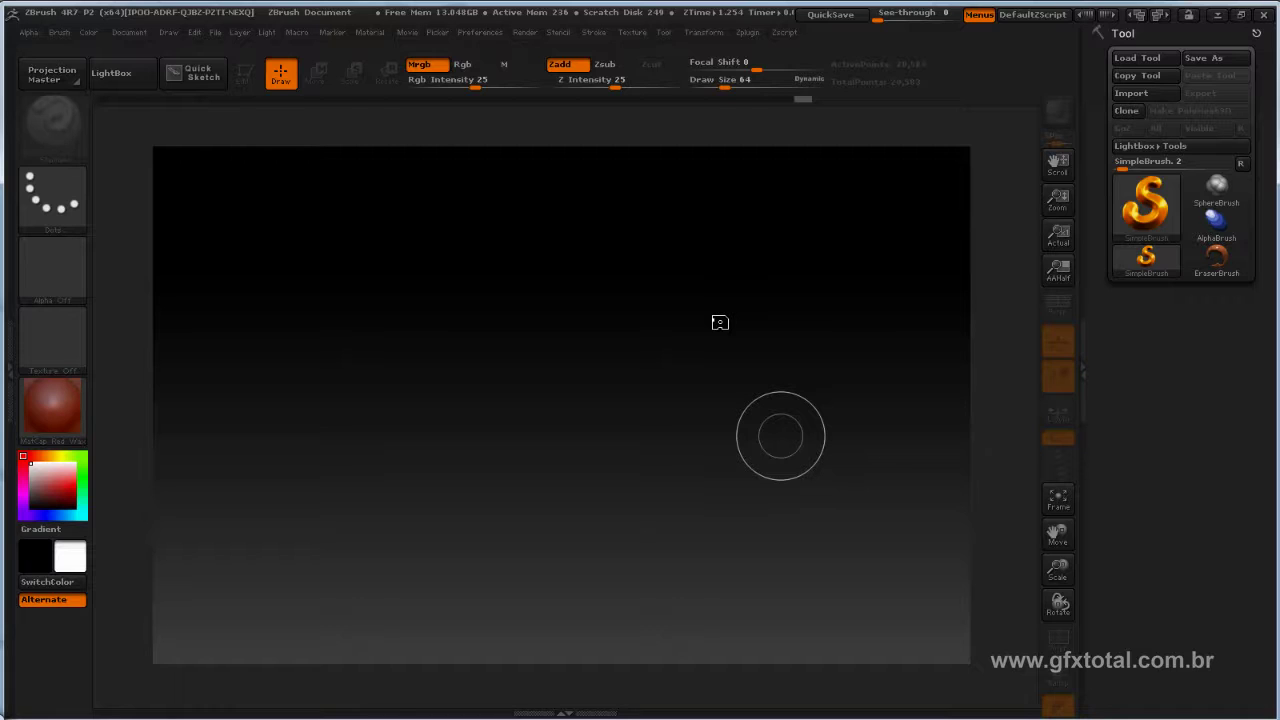
Step: Draw a Sphere3D from the Tool popup onto the canvas
left_click(1145, 205)
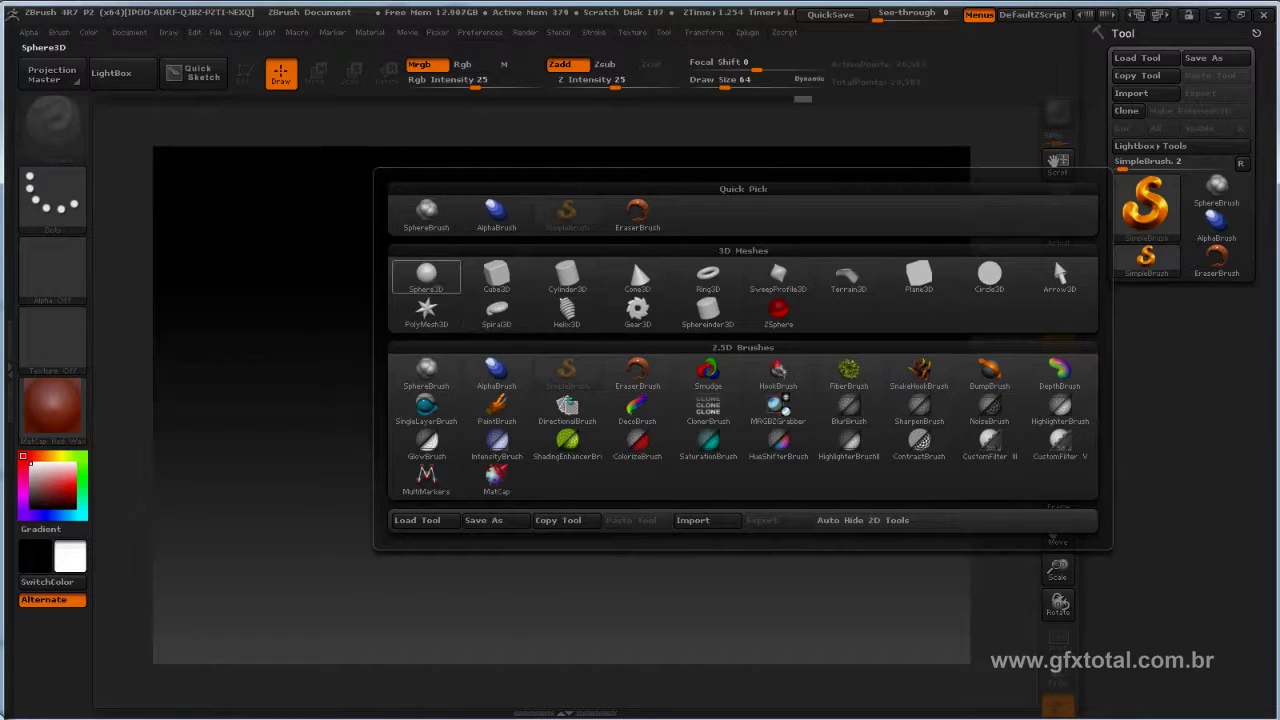
left_click(426, 273)
left_click_drag(549, 407, 737, 329)
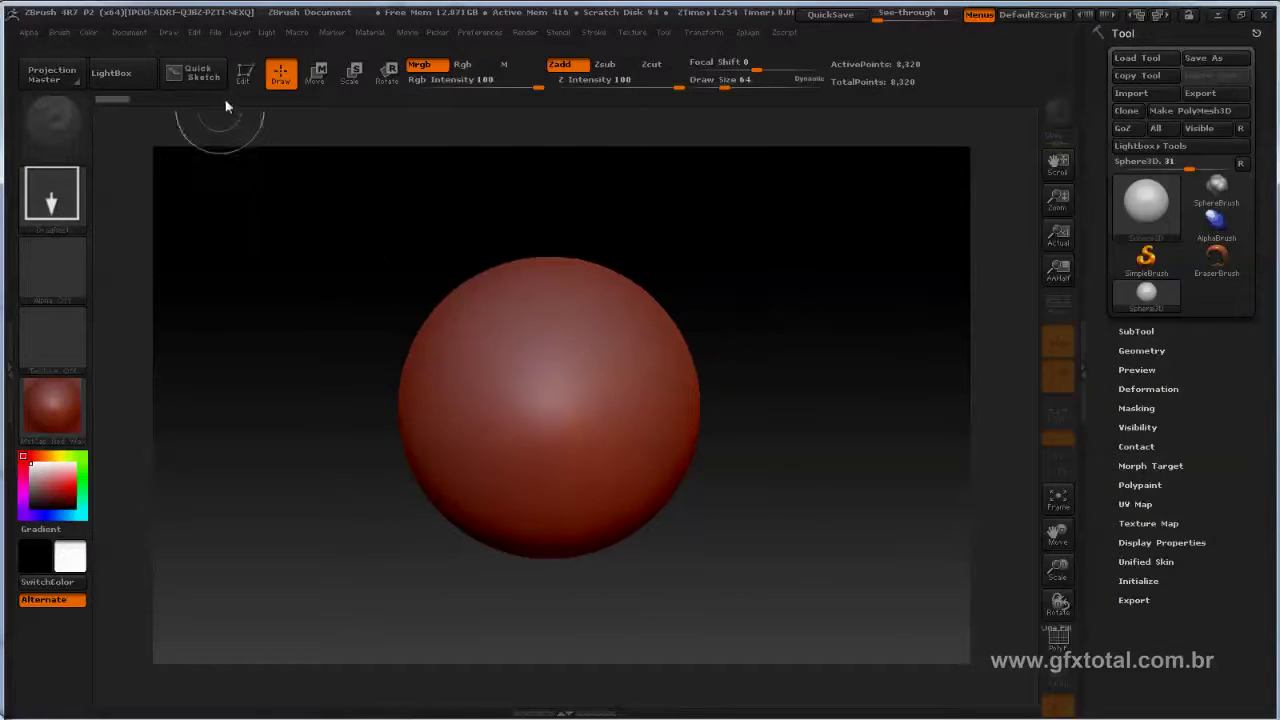
Step: Enter Edit mode, convert the sphere with Make PolyMesh3D, and turn the floor grid off
left_click(244, 72)
left_click(1195, 110)
left_click(1195, 110)
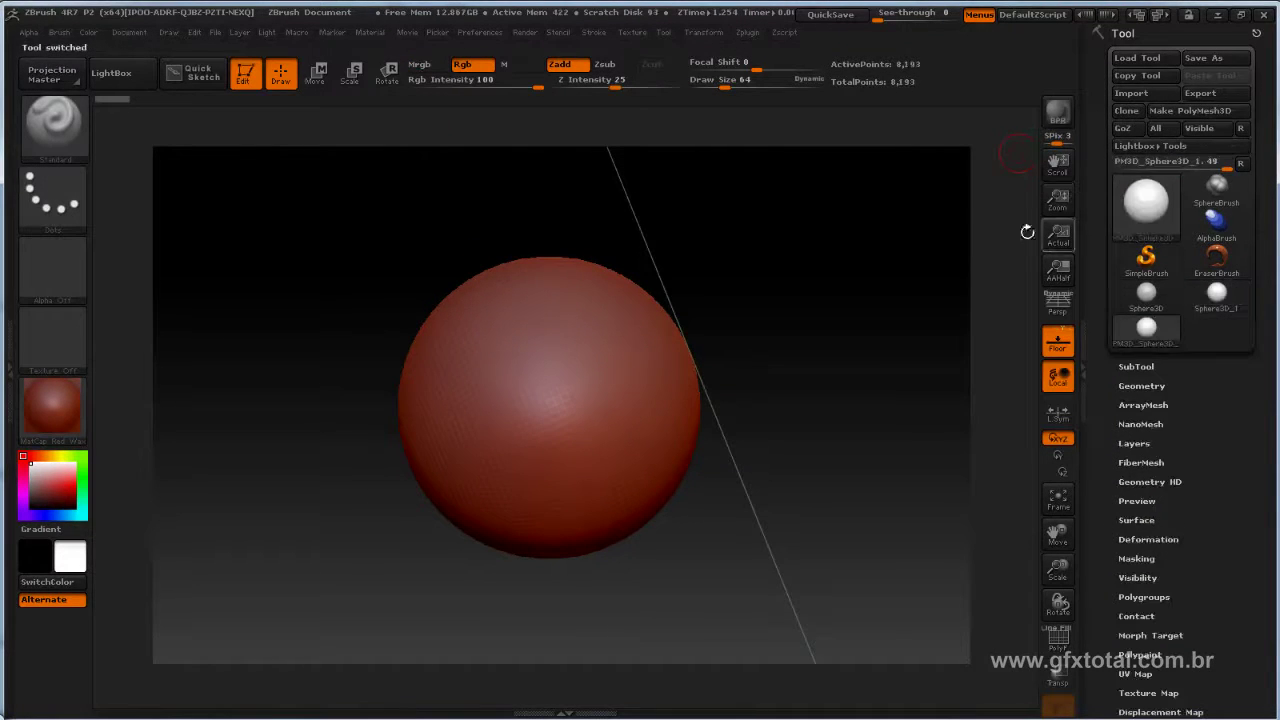
left_click(1058, 342)
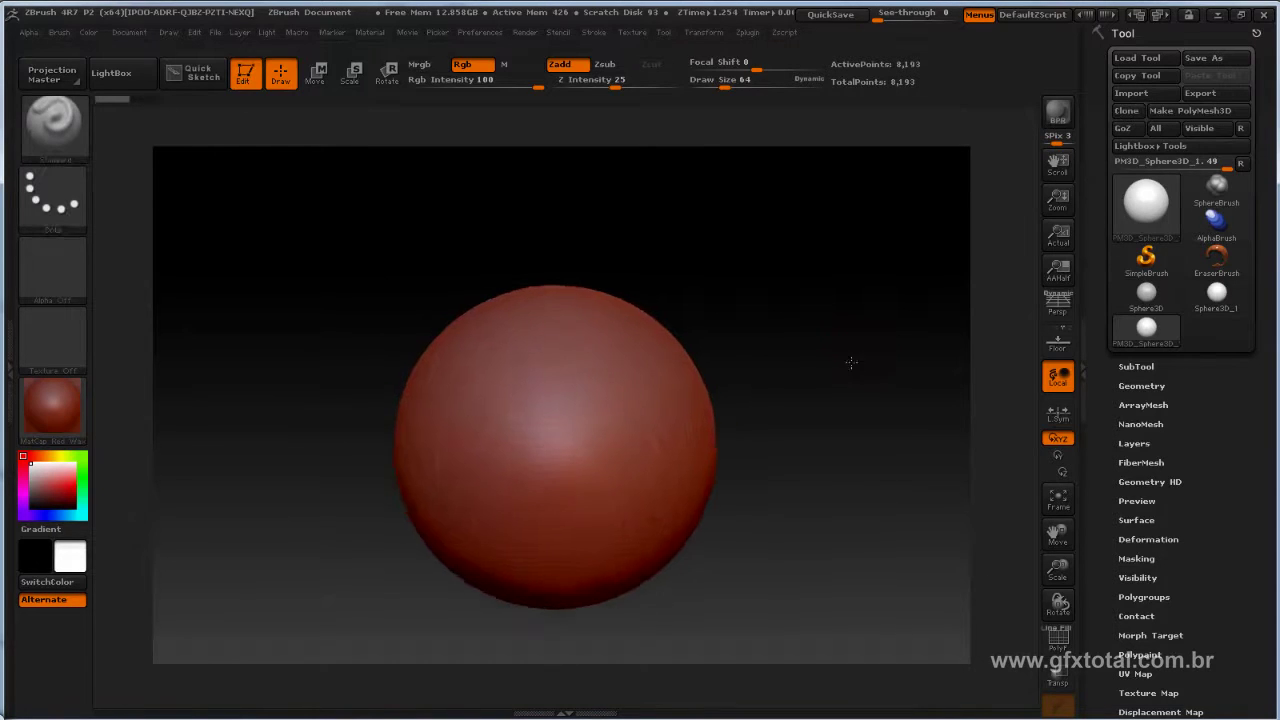
Step: Sculpt symmetric eye sockets, a raised nose bump and a horizontal mouth bar on the sphere's front
left_click_drag(850, 335, 891, 289, "alt")
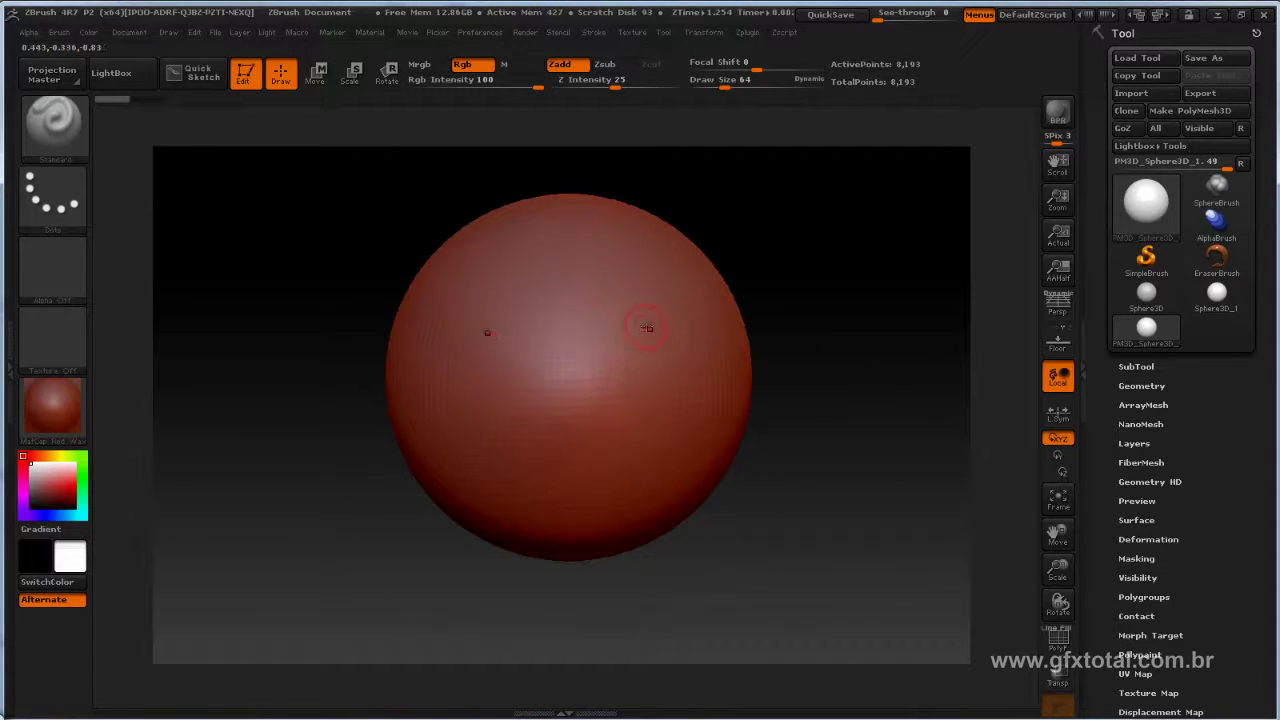
mouse_move(653, 311)
left_mouse_down()
mouse_move(630, 338)
mouse_move(660, 335)
left_mouse_up()
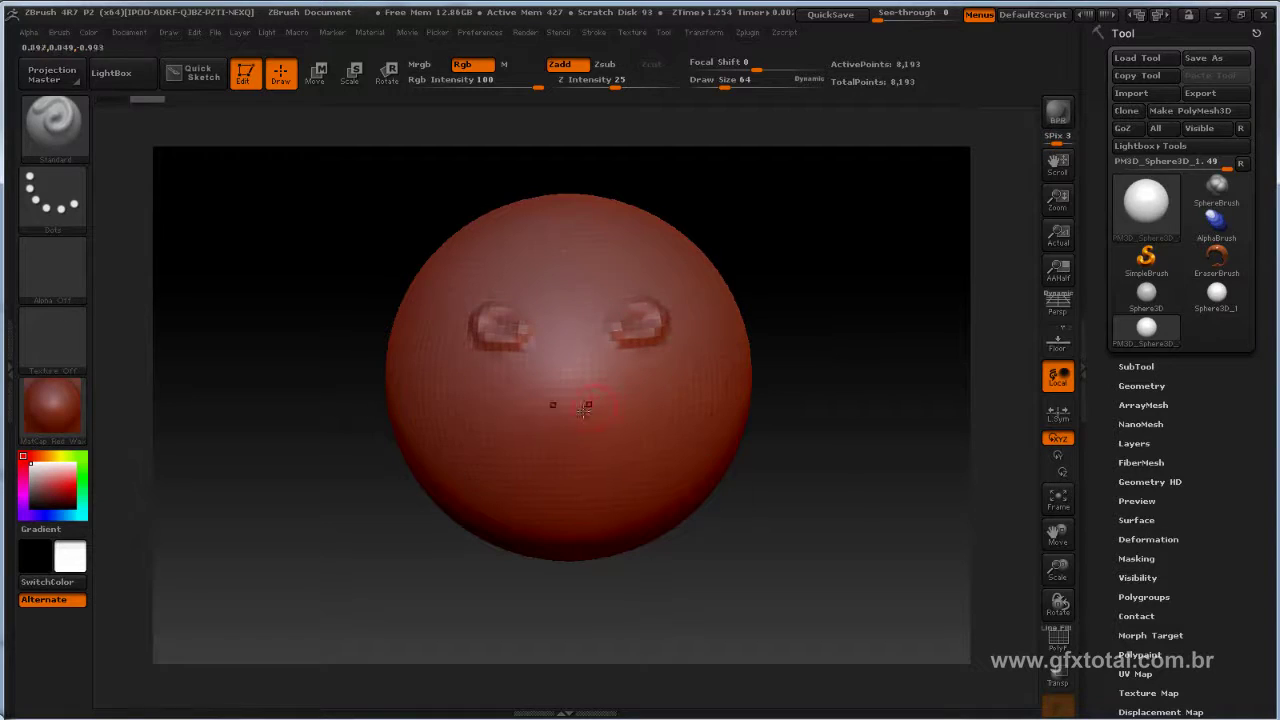
left_click_drag(557, 401, 560, 365)
left_click_drag(680, 537, 806, 490)
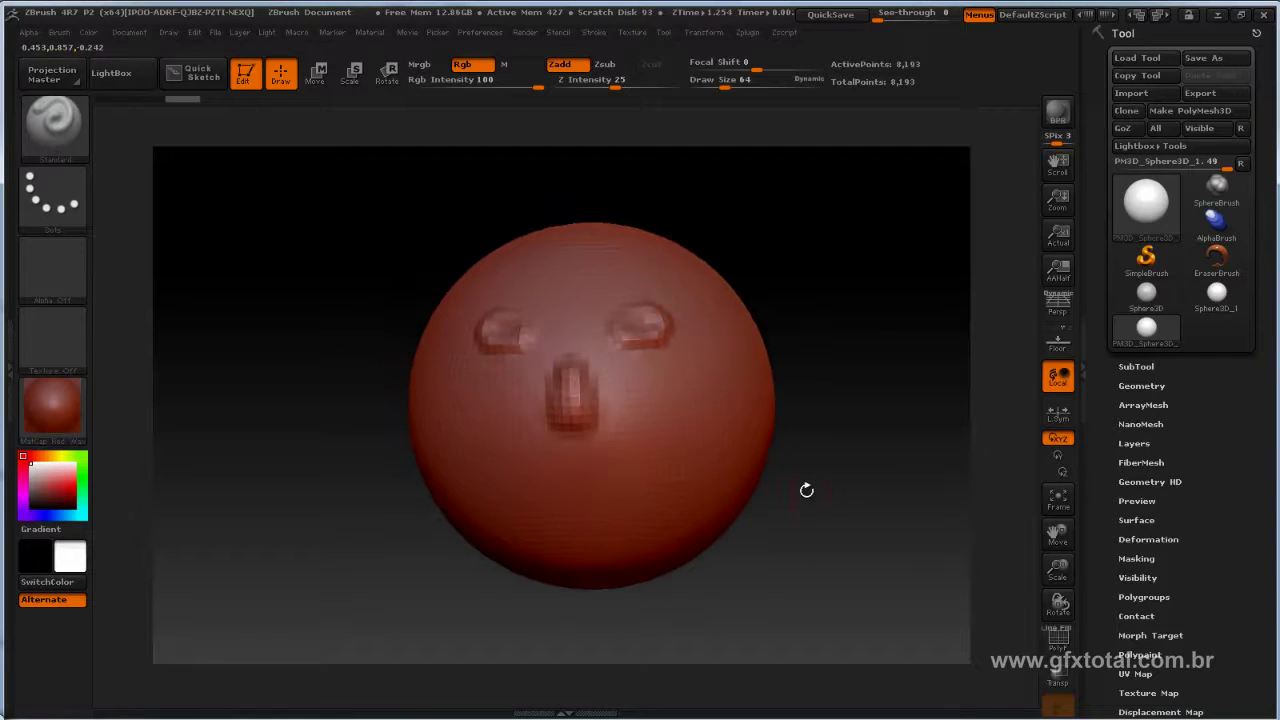
left_click_drag(576, 490, 632, 482)
left_click_drag(900, 495, 720, 483)
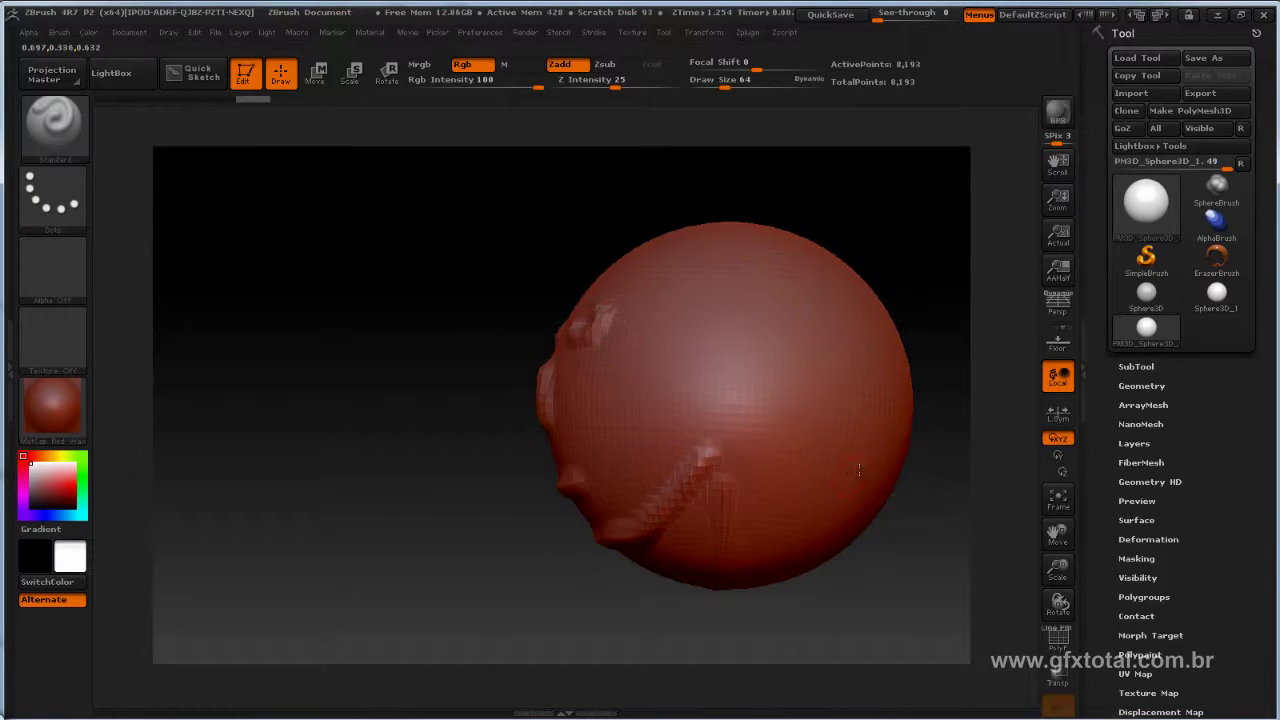
left_click_drag(876, 565, 913, 503)
left_click_drag(937, 352, 951, 374)
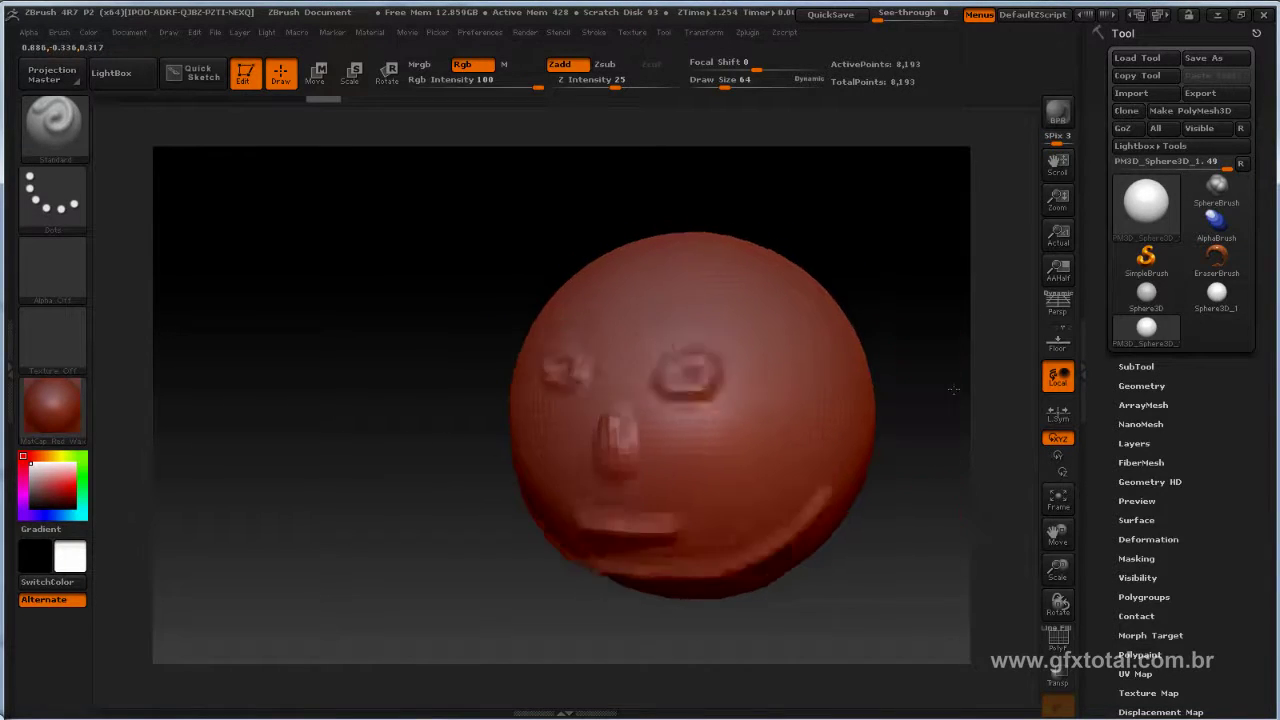
mouse_move(927, 300)
left_mouse_down("alt")
mouse_move(923, 277)
mouse_move(449, 444)
left_mouse_up("alt")
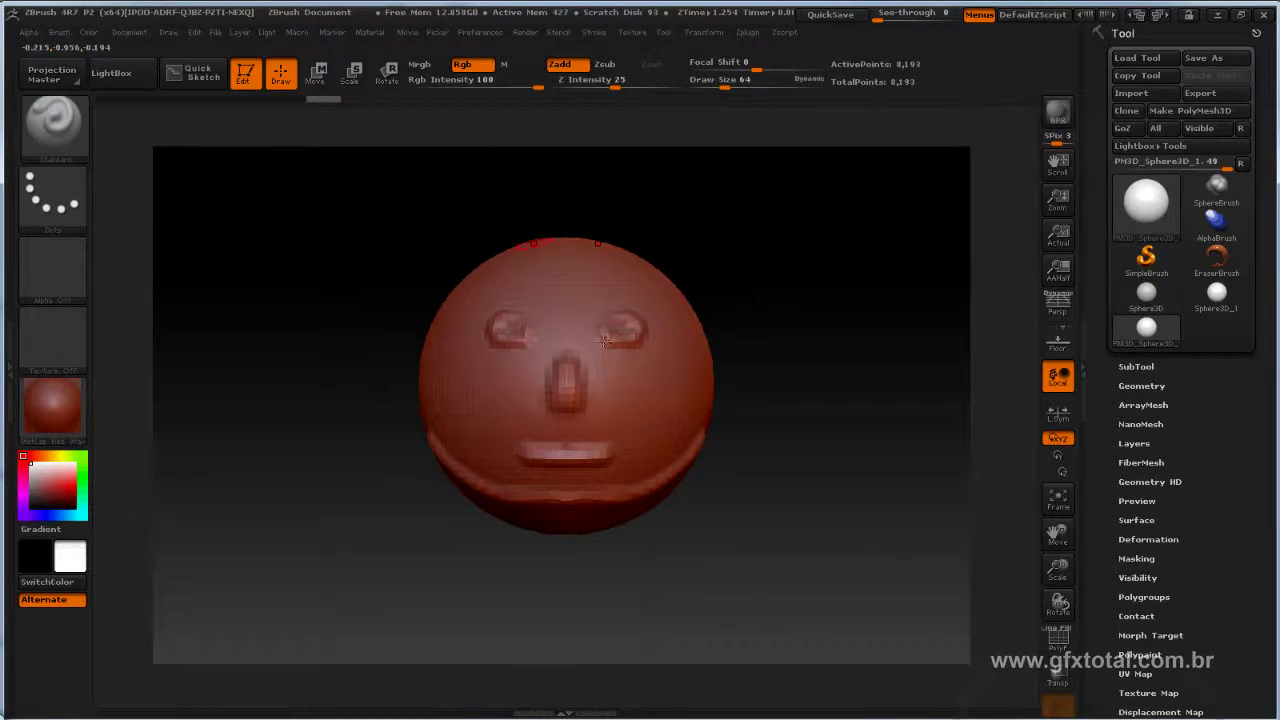
Step: Switch to the Move brush at size 468 and pull the sphere into a narrower head
key("b")
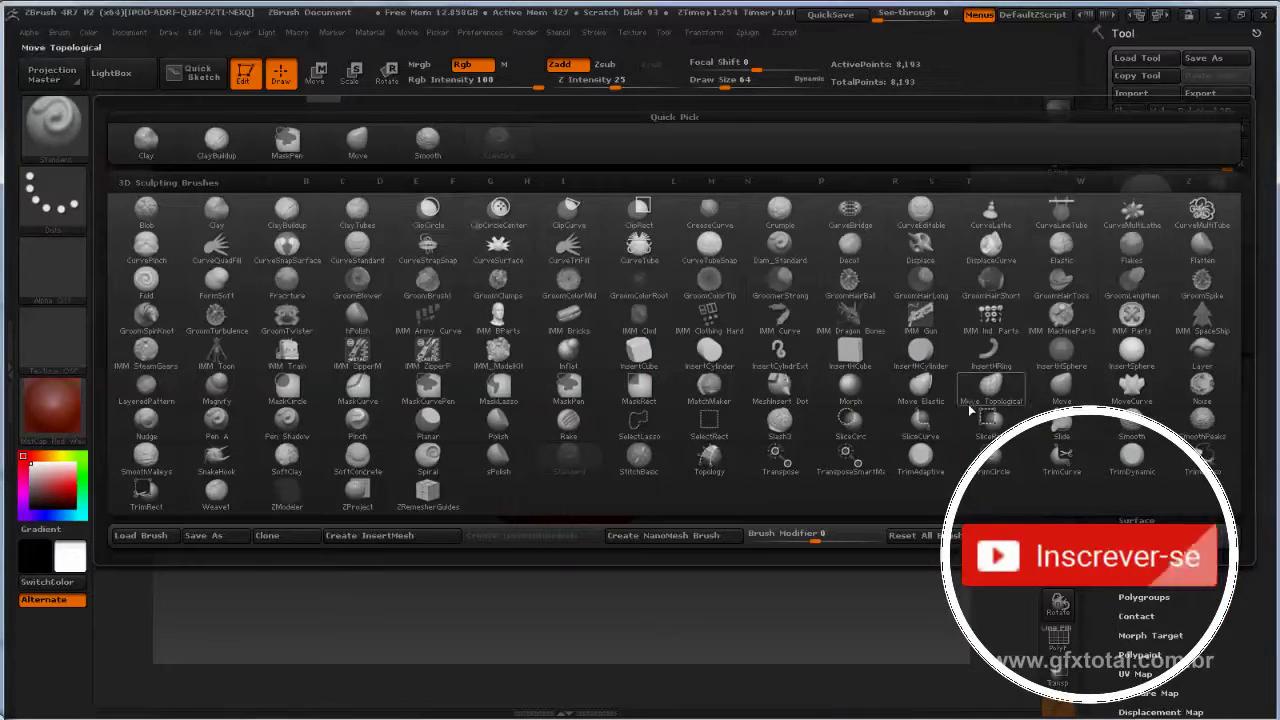
left_click(1061, 388)
key("space")
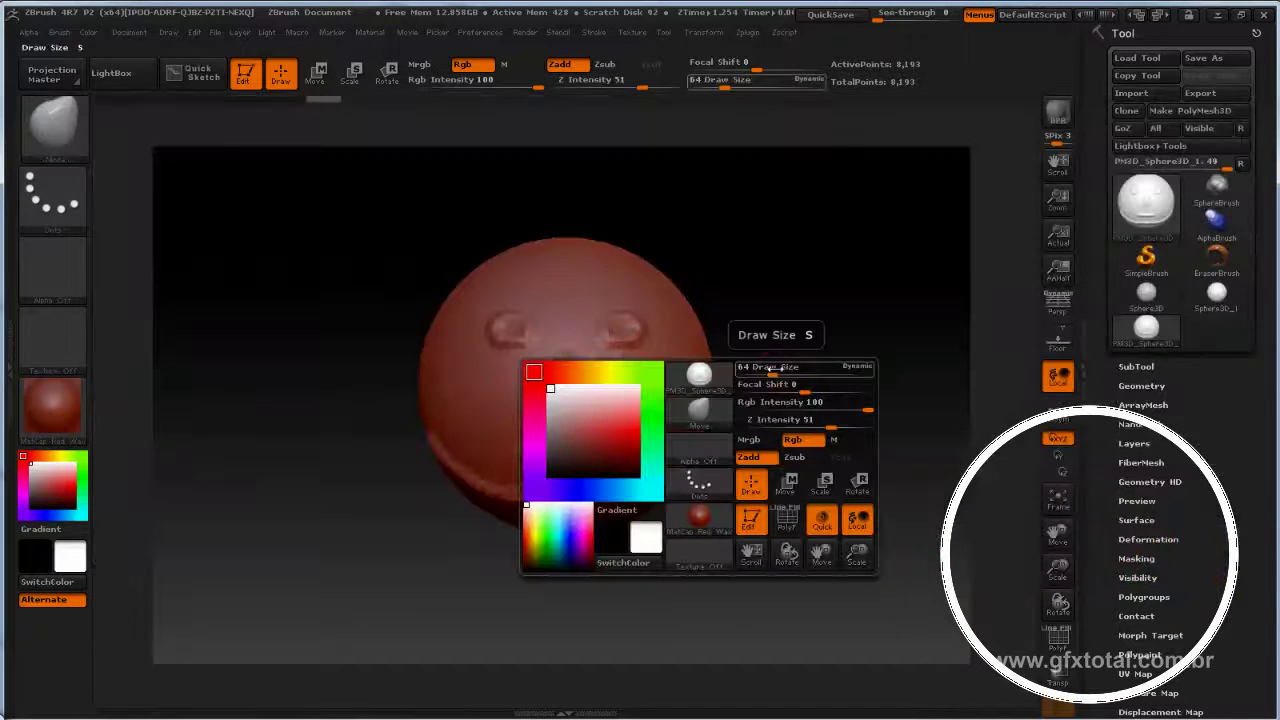
left_click_drag(770, 368, 806, 368)
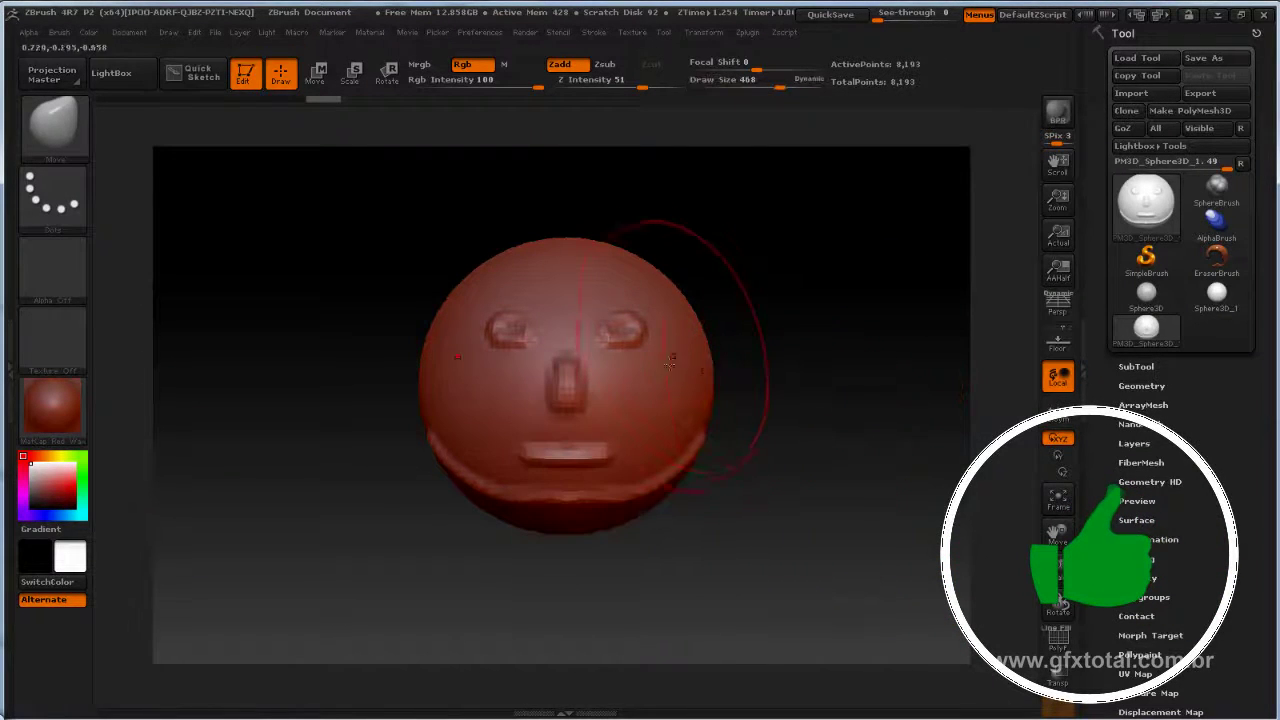
mouse_move(670, 362)
left_mouse_down()
mouse_move(795, 375)
mouse_move(904, 428)
left_mouse_up()
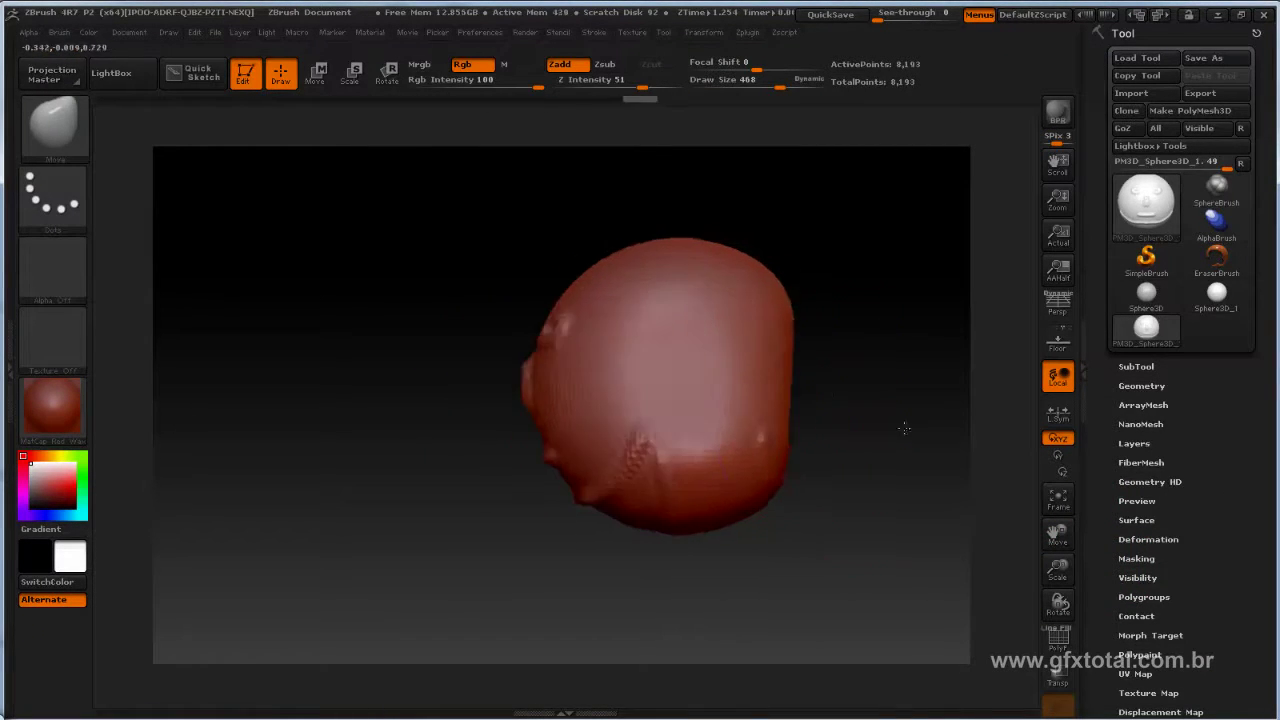
Step: At brush sizes 393 then 251, reshape the lower head, jaw contour and crease beside the mouth
key("space")
mouse_move(770, 430)
left_mouse_down()
mouse_move(722, 485)
mouse_move(722, 592)
mouse_move(820, 491)
left_mouse_up()
mouse_move(700, 543)
left_mouse_down()
mouse_move(667, 535)
mouse_move(690, 470)
mouse_move(674, 512)
left_mouse_up()
key("space")
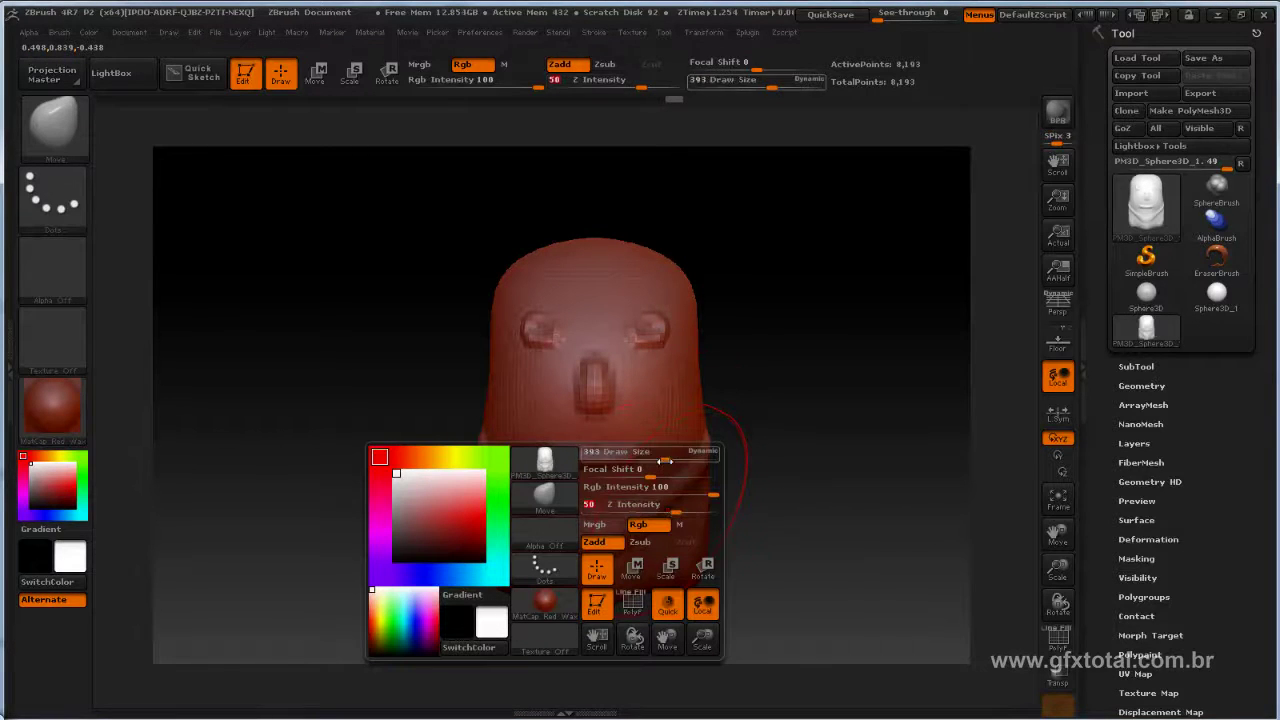
left_click_drag(665, 460, 645, 460)
left_click_drag(730, 490, 780, 486)
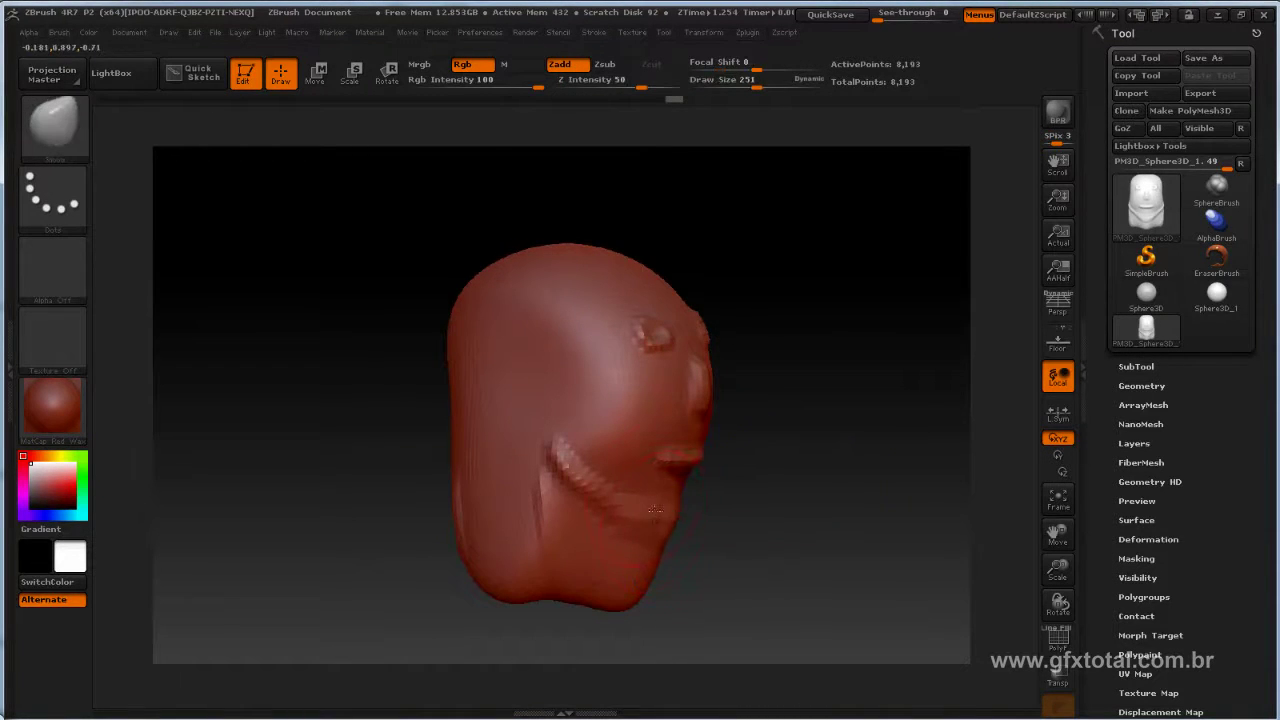
left_click_drag(655, 520, 700, 445)
mouse_move(555, 442)
left_mouse_down()
mouse_move(612, 497)
mouse_move(663, 513)
left_mouse_up()
Step: Soften the details, shape the lower head sides at size 378, then smooth at size 270
left_click_drag(684, 455, 710, 375, "shift")
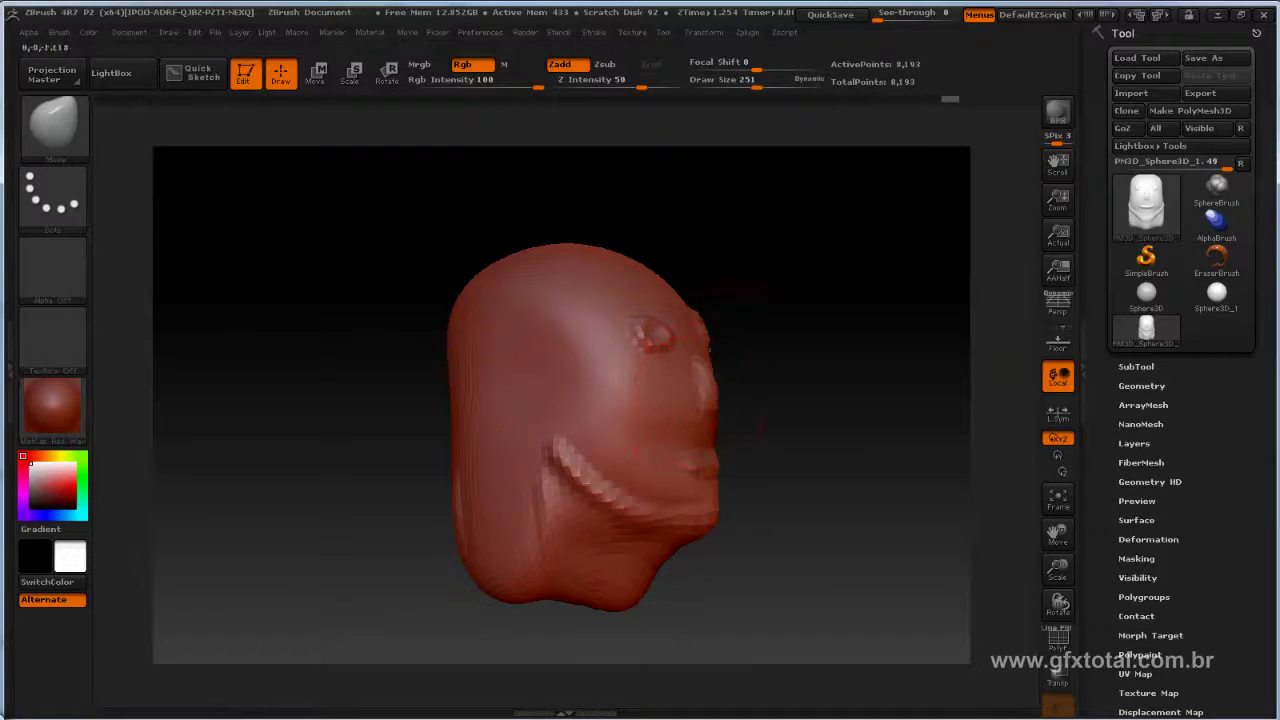
left_click_drag(680, 285, 807, 268, "shift")
right_click(711, 291)
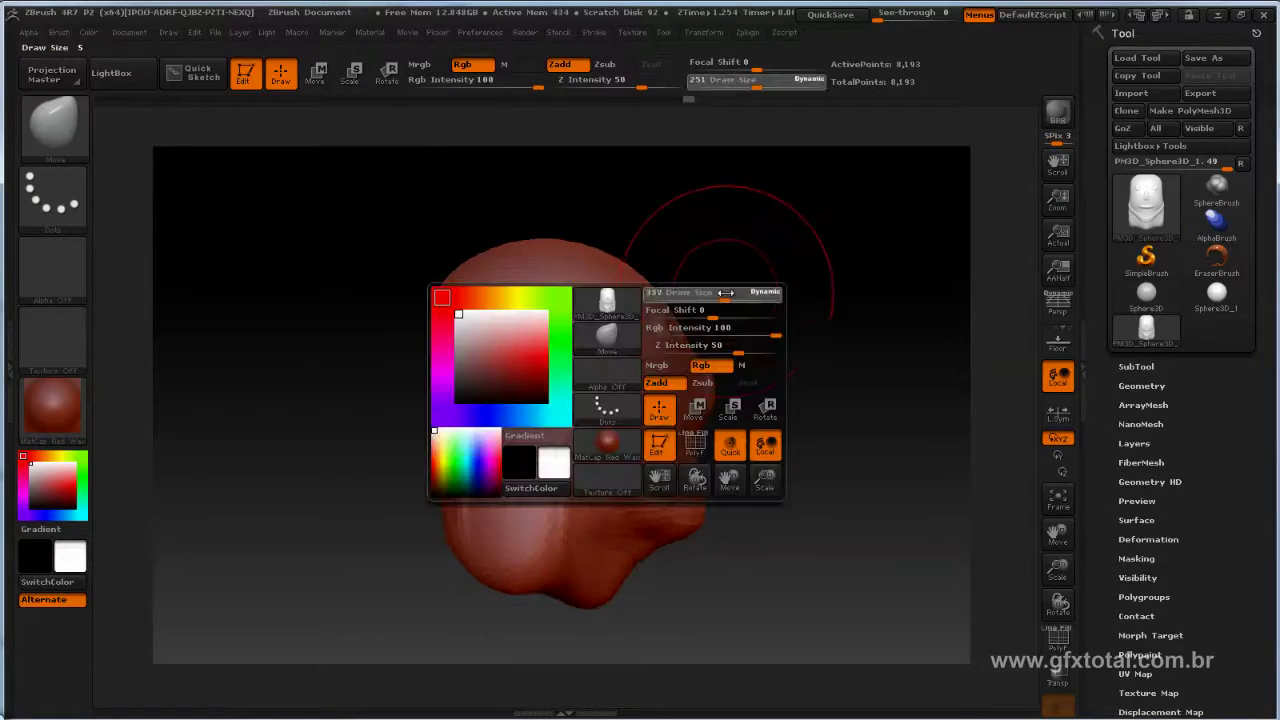
left_click_drag(690, 300, 720, 300)
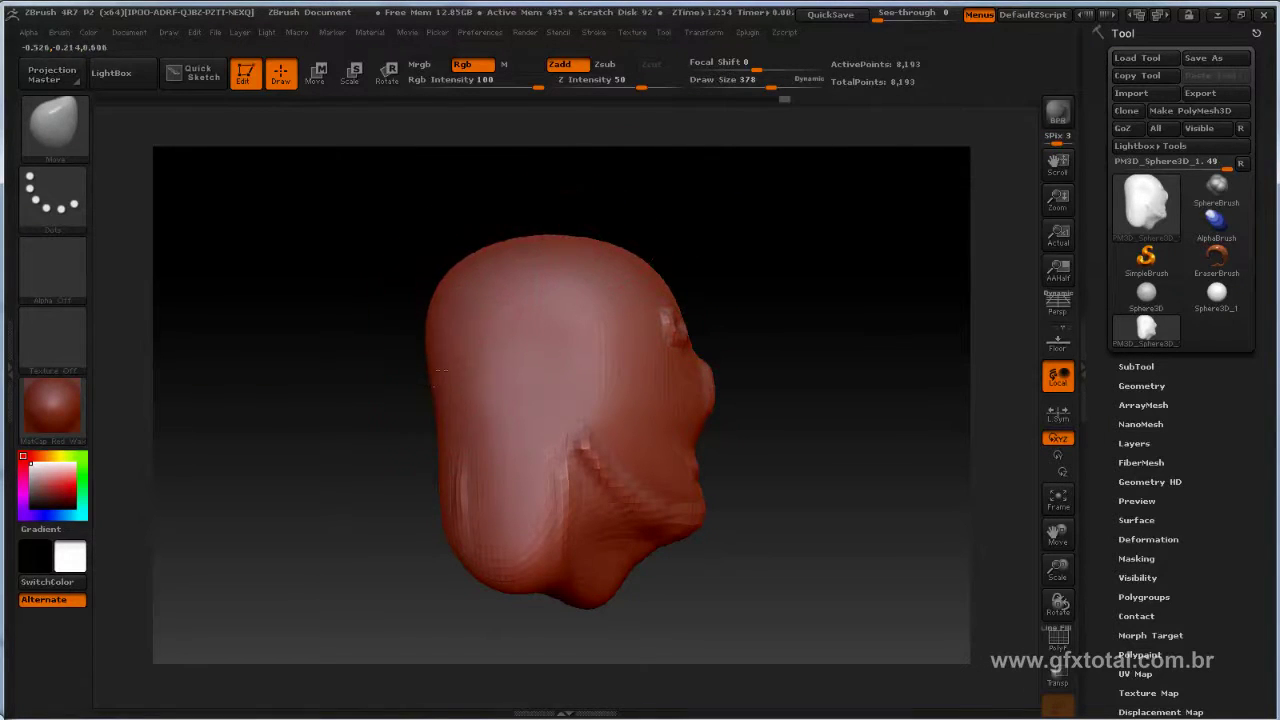
mouse_move(330, 400)
left_mouse_down("shift")
mouse_move(250, 400)
mouse_move(468, 326)
left_mouse_up("shift")
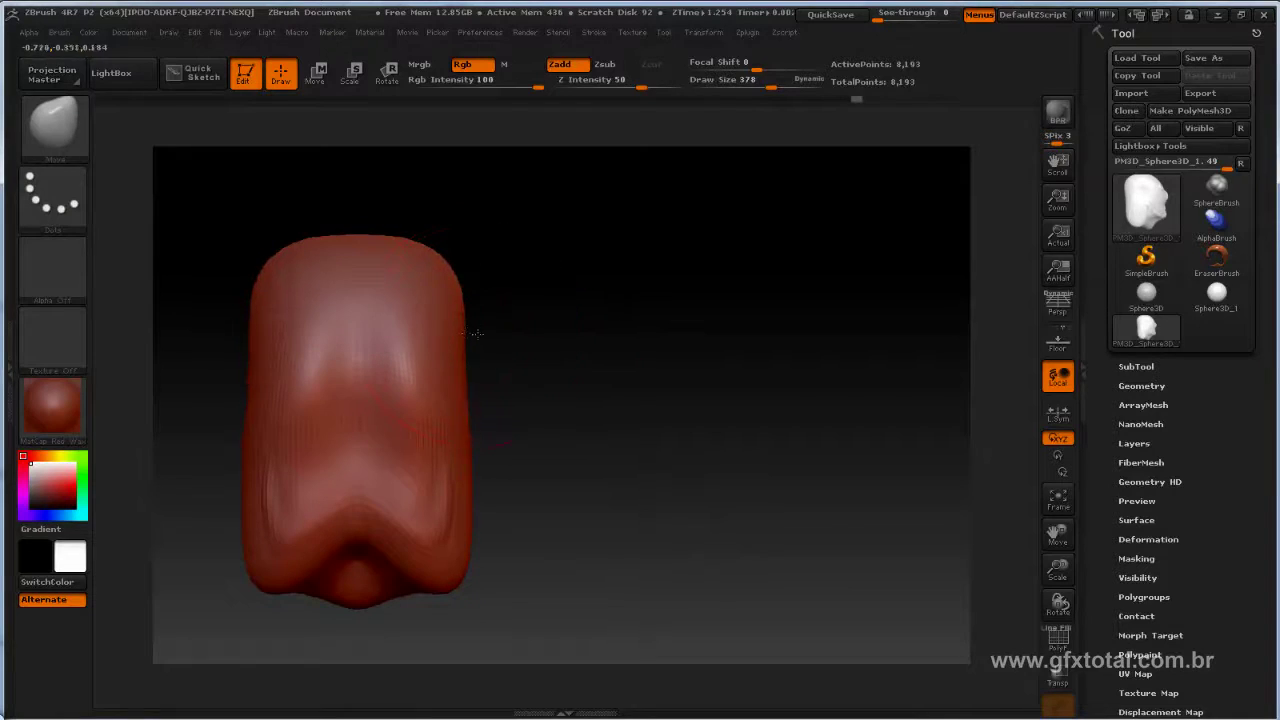
mouse_move(460, 463)
left_mouse_down()
mouse_move(417, 535)
mouse_move(445, 500)
mouse_move(440, 555)
left_mouse_up()
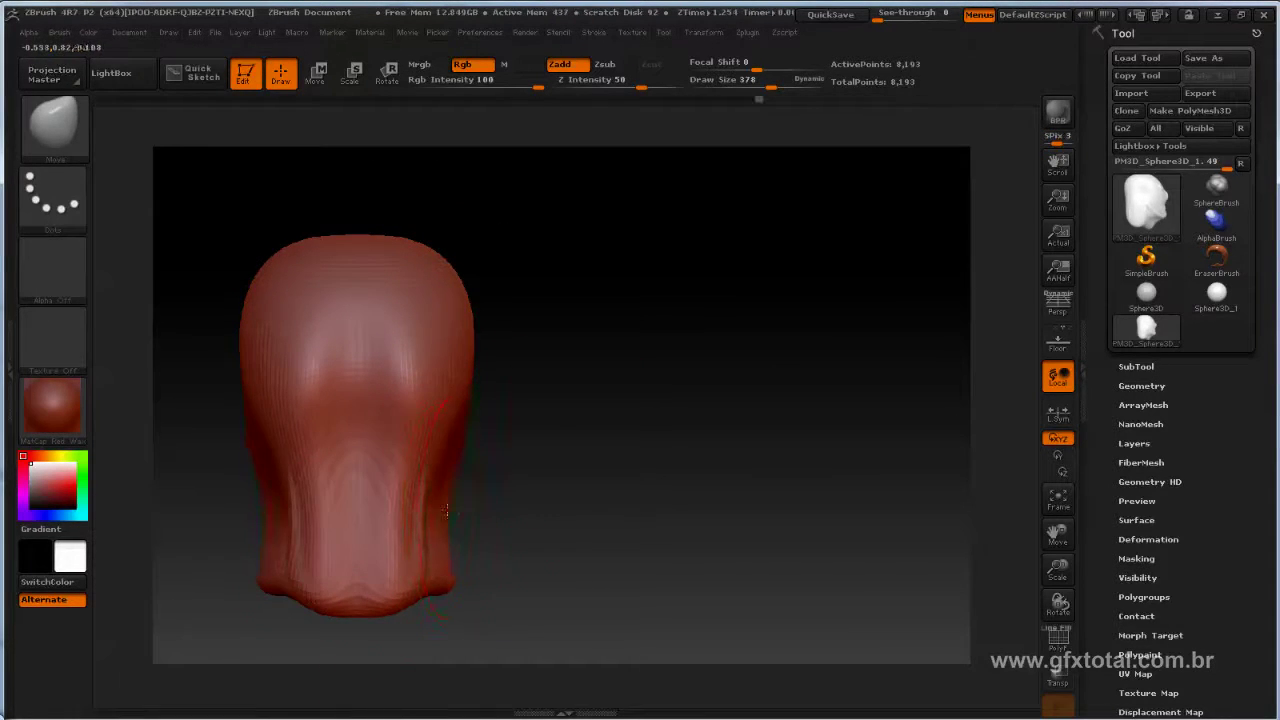
mouse_move(500, 520)
left_mouse_down()
mouse_move(530, 523)
mouse_move(497, 540)
mouse_move(500, 585)
mouse_move(502, 543)
mouse_move(566, 543)
left_mouse_up()
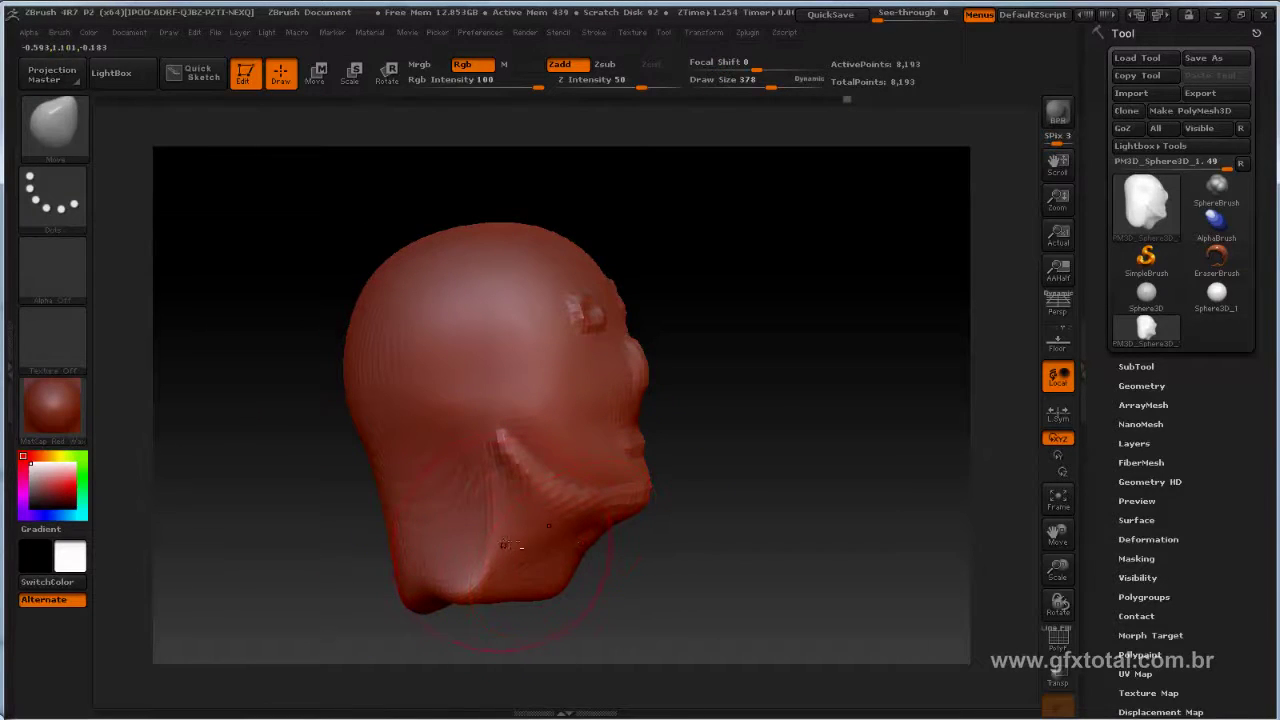
key("shift")
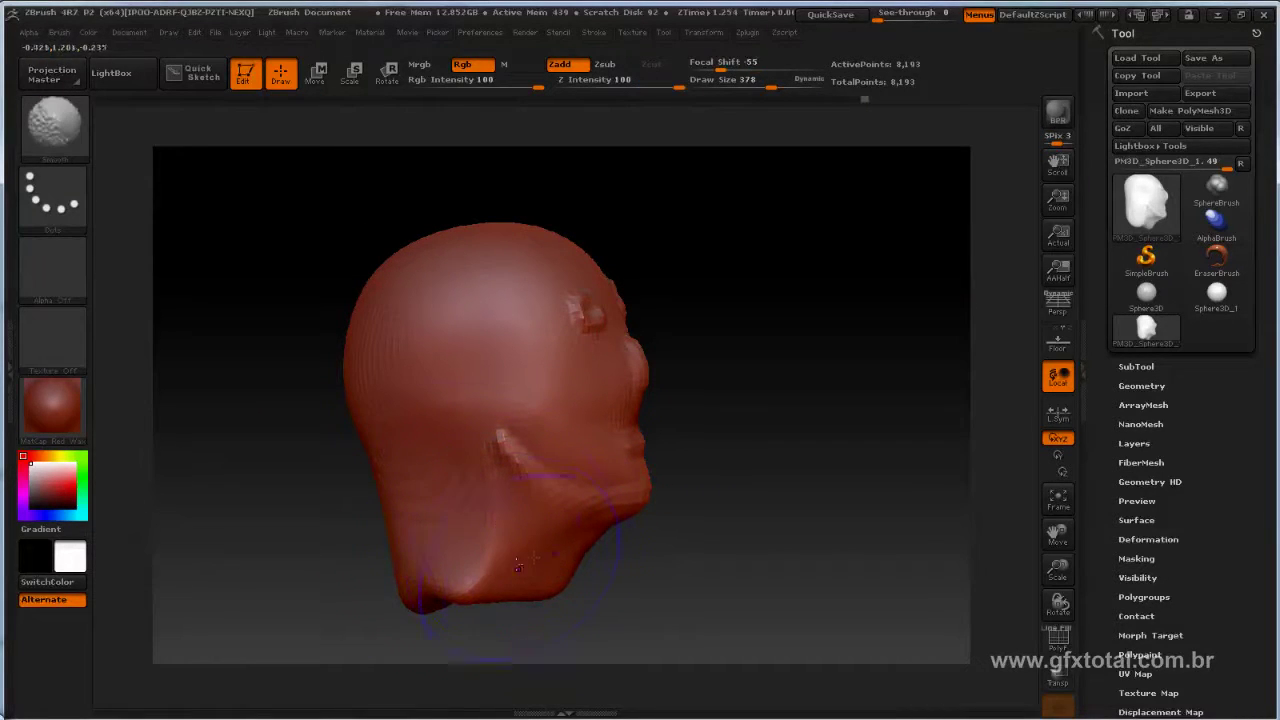
key("space")
mouse_move(560, 462)
left_mouse_down()
mouse_move(520, 462)
mouse_move(585, 505)
mouse_move(645, 505)
left_mouse_up()
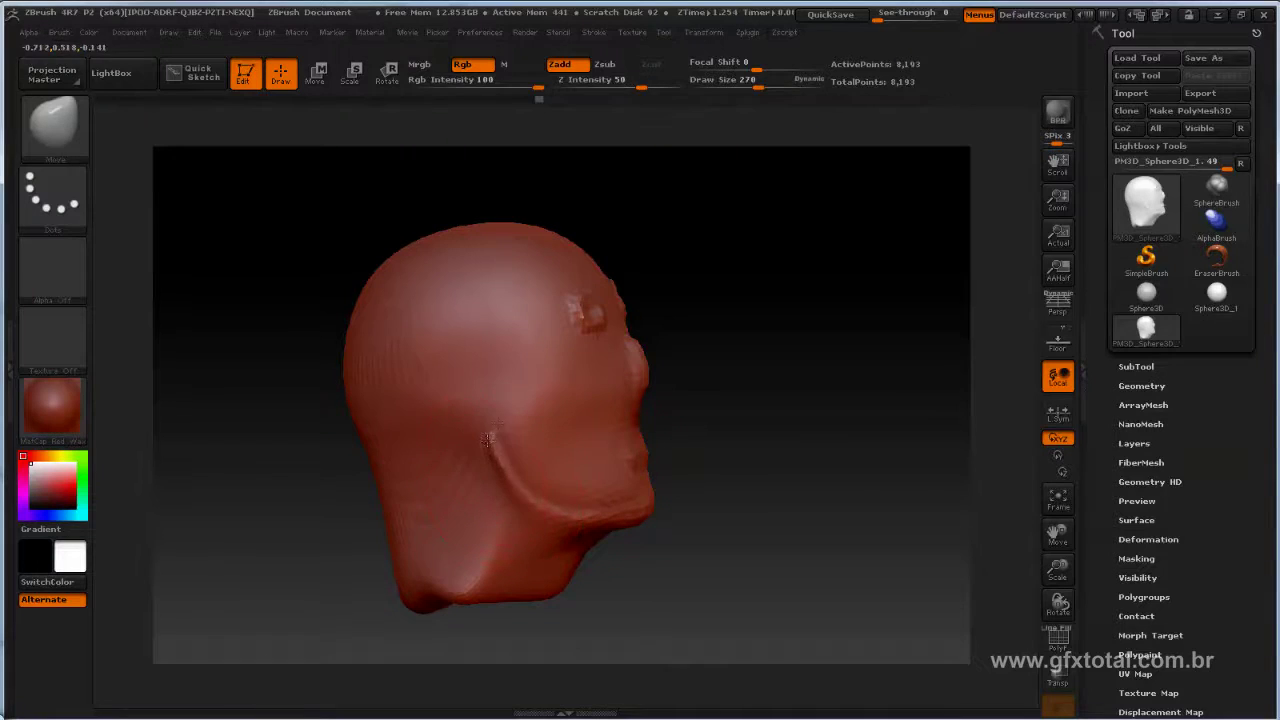
Step: With the Standard brush at size 131, sculpt an ear ridge on the side of the head
left_click(55, 128)
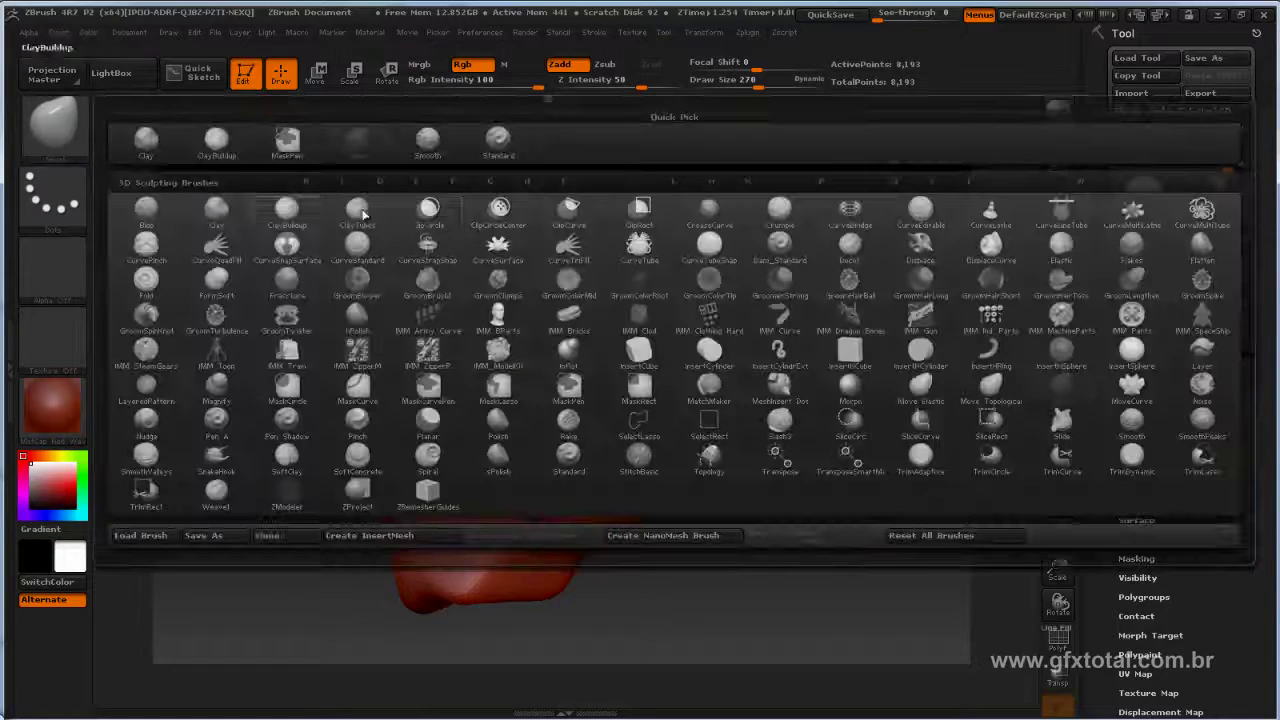
left_click(498, 152)
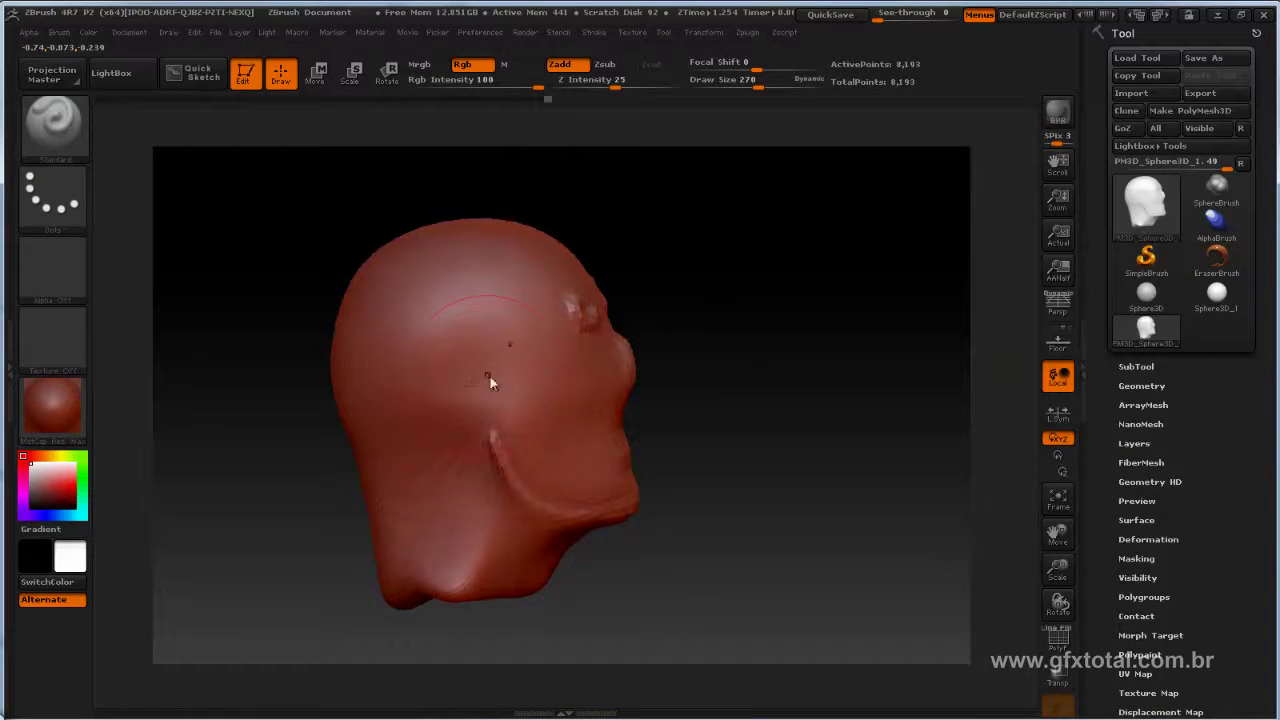
key("space")
mouse_move(490, 381)
left_mouse_down()
mouse_move(468, 381)
mouse_move(473, 402)
left_mouse_up()
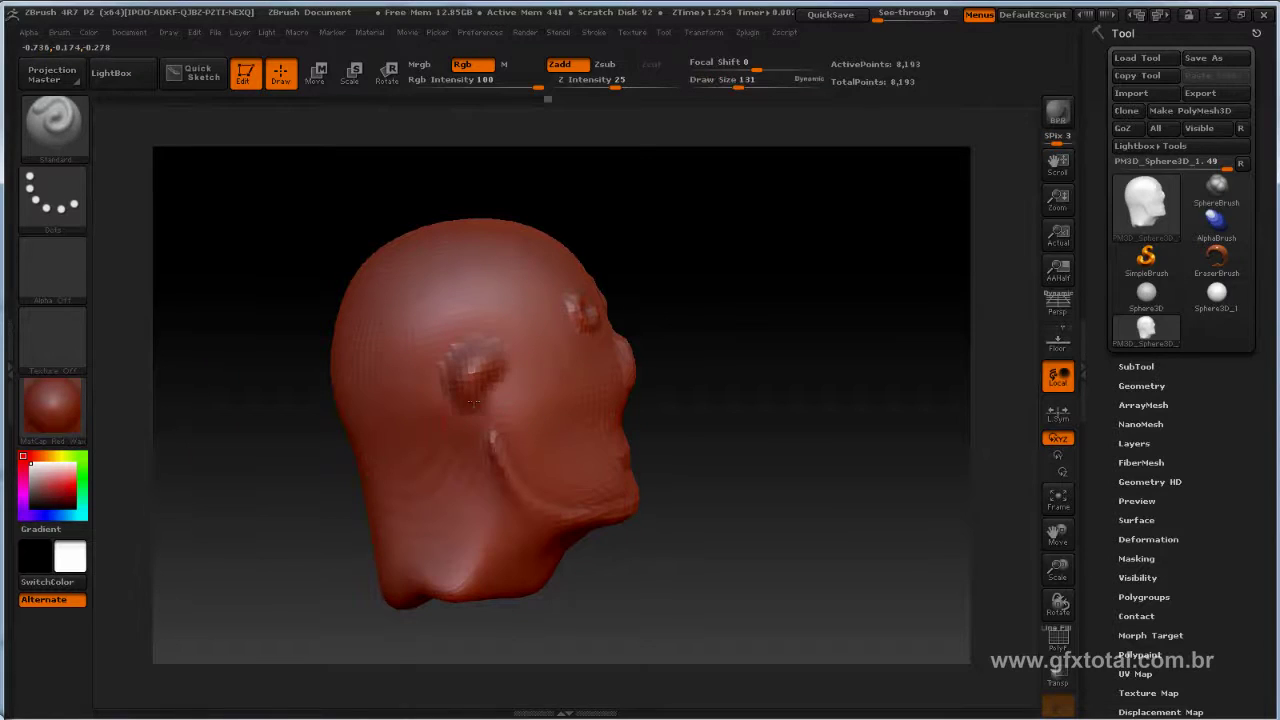
mouse_move(543, 371)
left_mouse_down("shift")
mouse_move(470, 380)
mouse_move(460, 430)
mouse_move(492, 431)
left_mouse_up("shift")
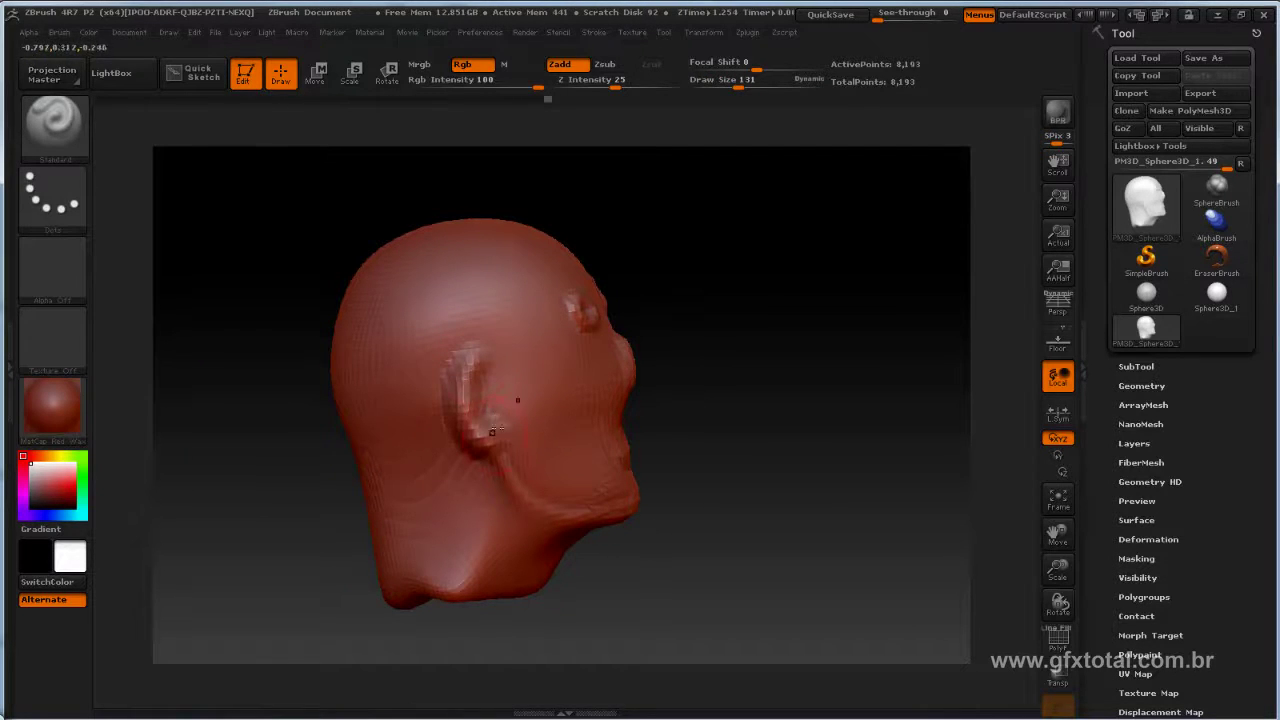
left_click_drag(470, 358, 503, 403)
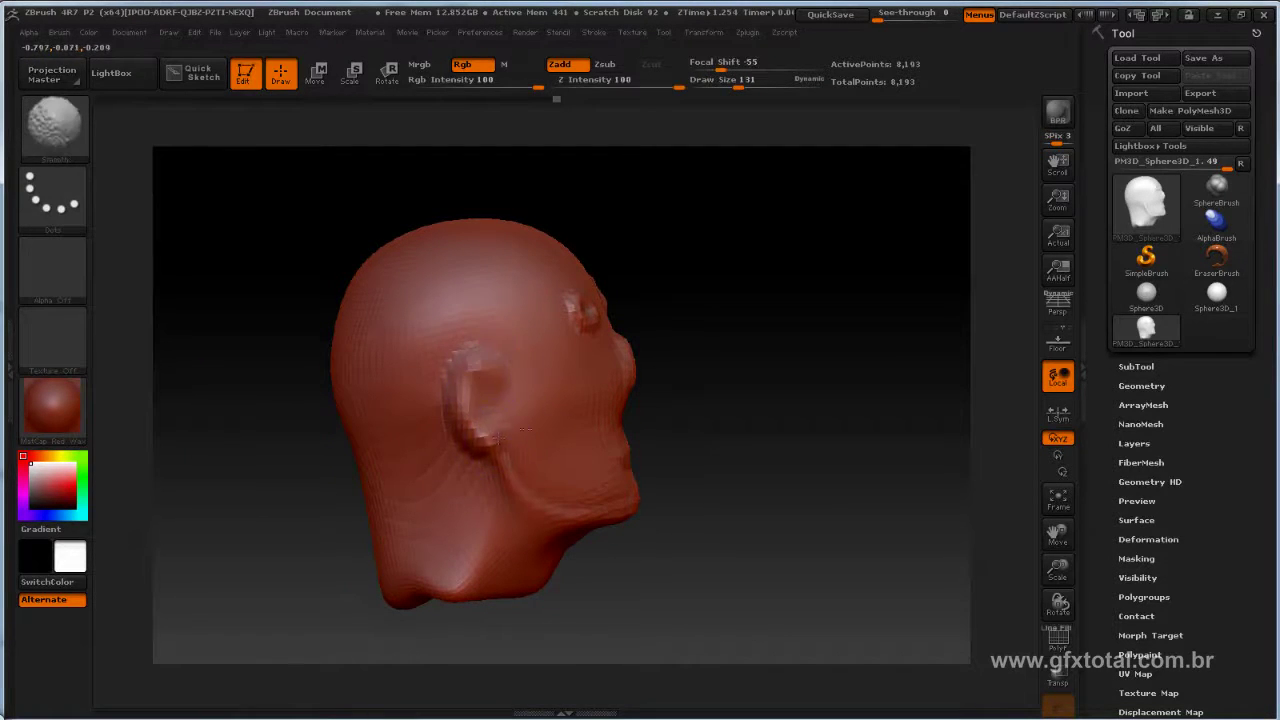
mouse_move(720, 370)
left_mouse_down("shift")
mouse_move(816, 336)
mouse_move(680, 428)
left_mouse_up("shift")
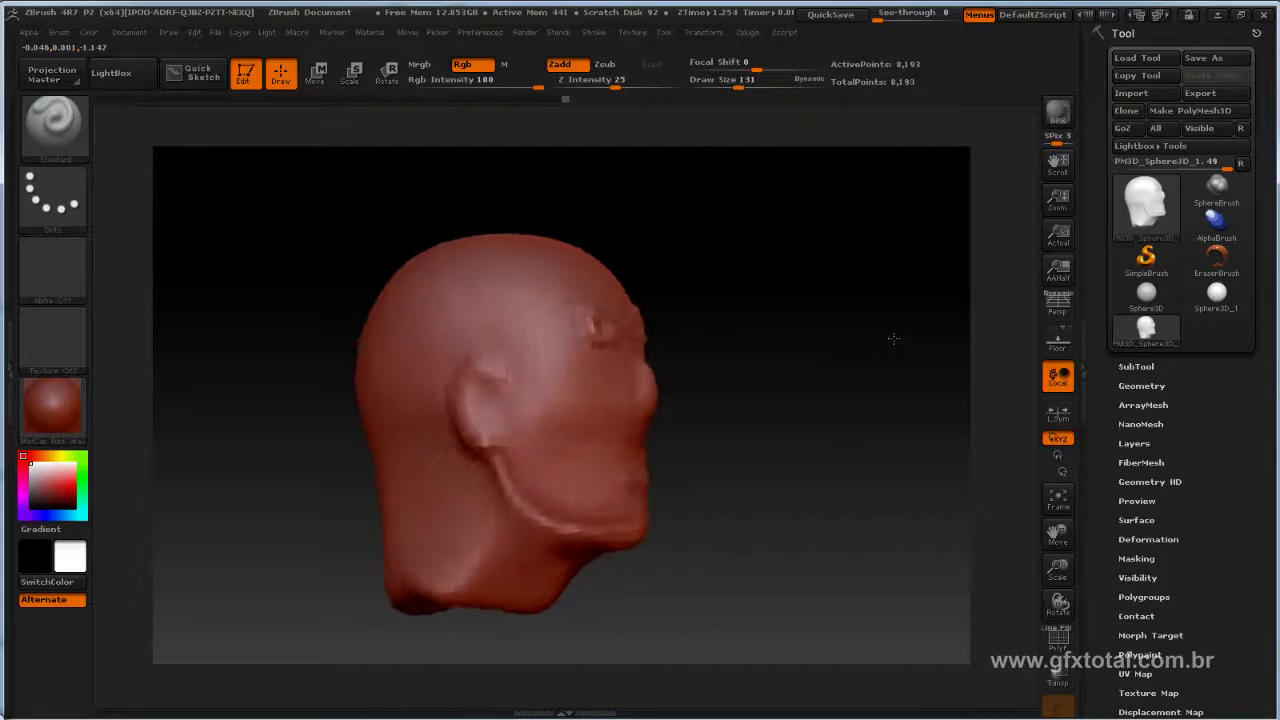
Step: Switch to the Move brush and pull the nose, upper lip and both eye areas symmetrically
key("space")
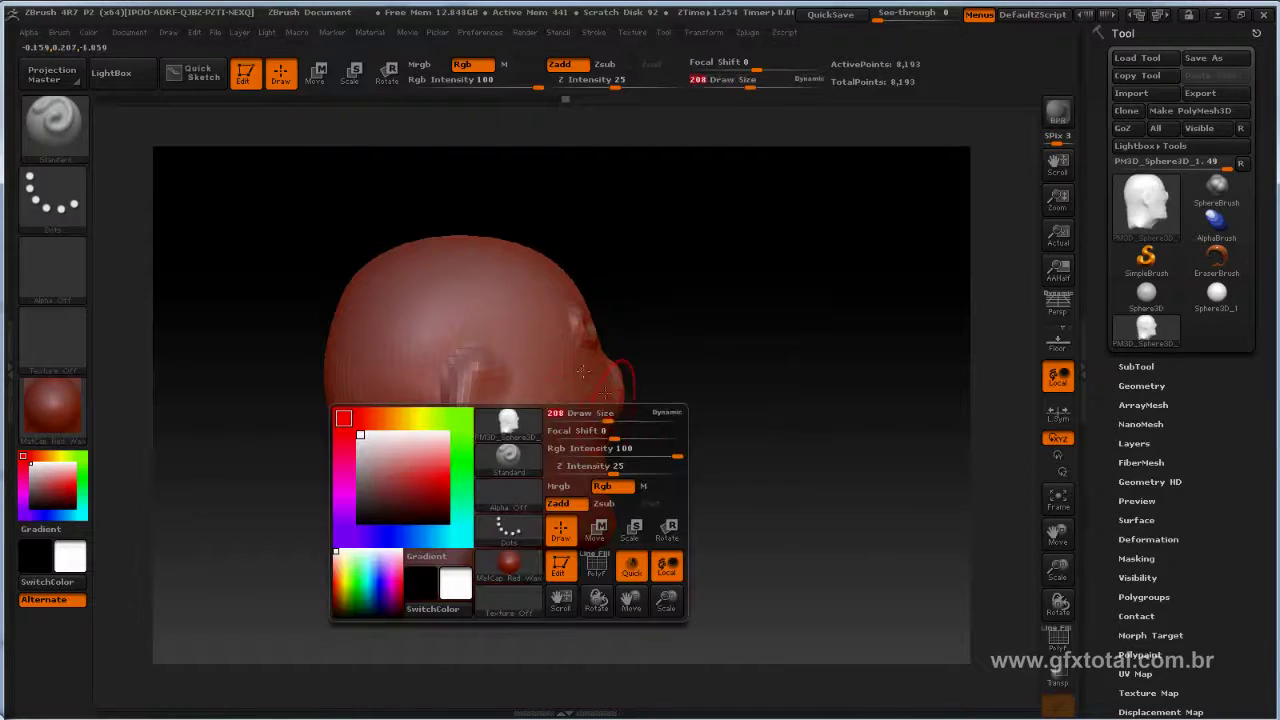
key("b")
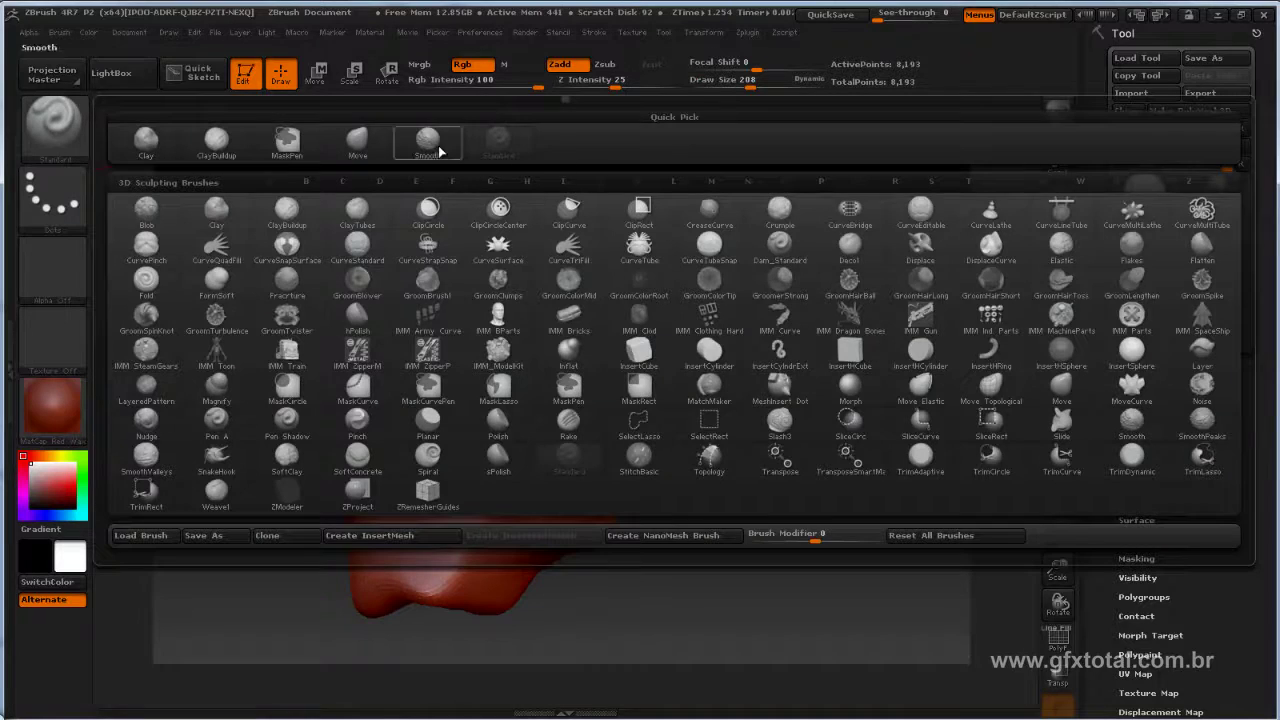
left_click(357, 140)
key("space")
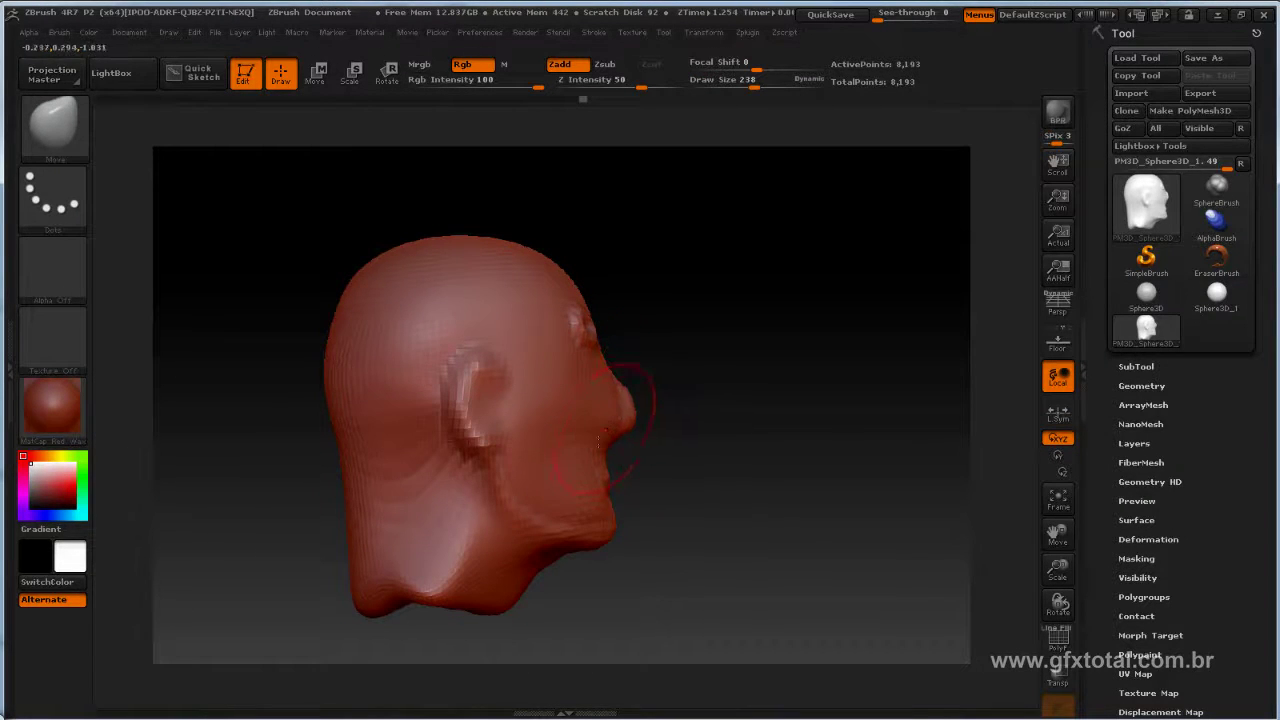
left_click_drag(615, 452, 700, 463)
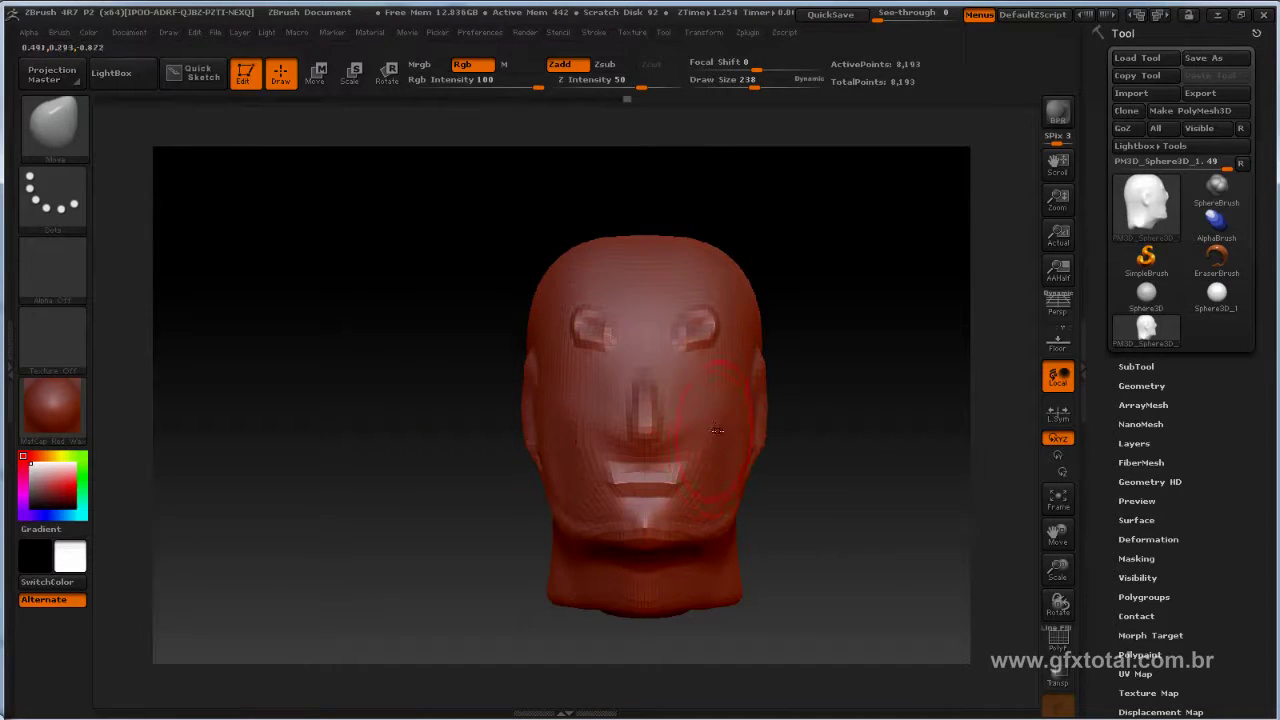
left_click_drag(677, 432, 683, 408)
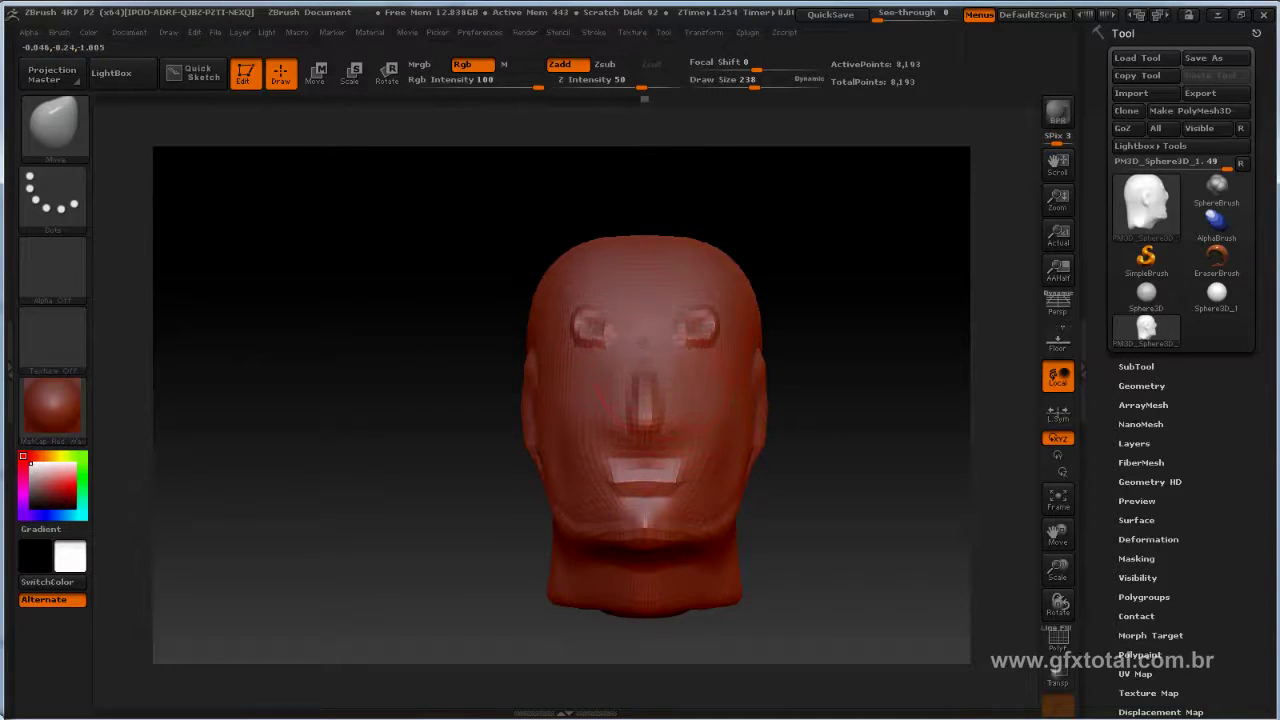
left_click_drag(716, 340, 708, 378)
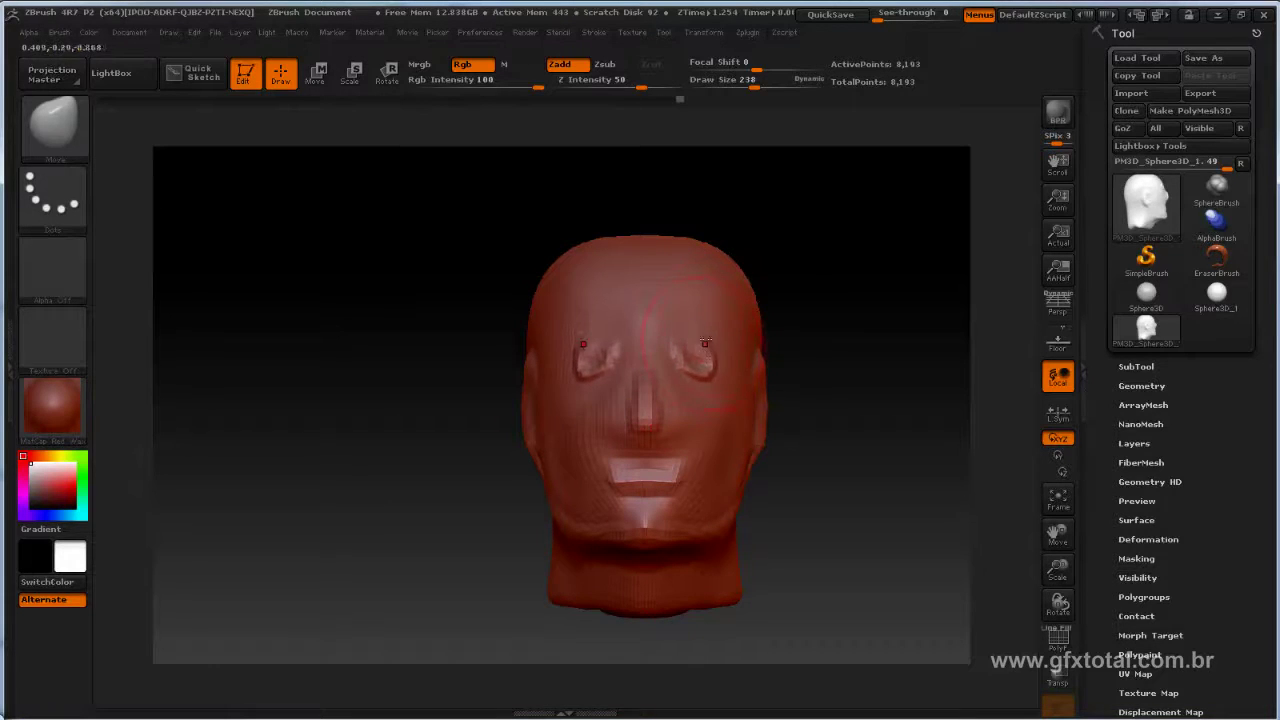
Step: Turn the head to show its side and back and raise the brush size to 270
mouse_move(820, 297)
left_mouse_down()
mouse_move(831, 306)
mouse_move(735, 305)
left_mouse_up()
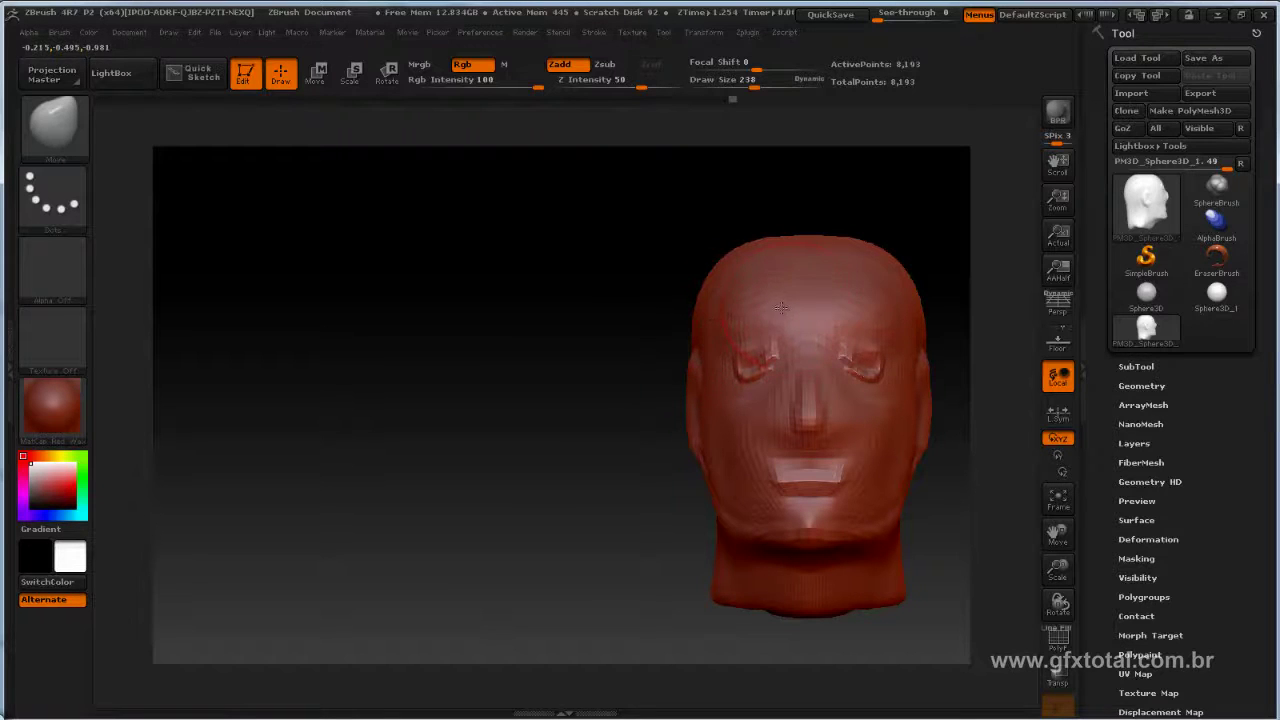
left_click_drag(697, 258, 668, 291)
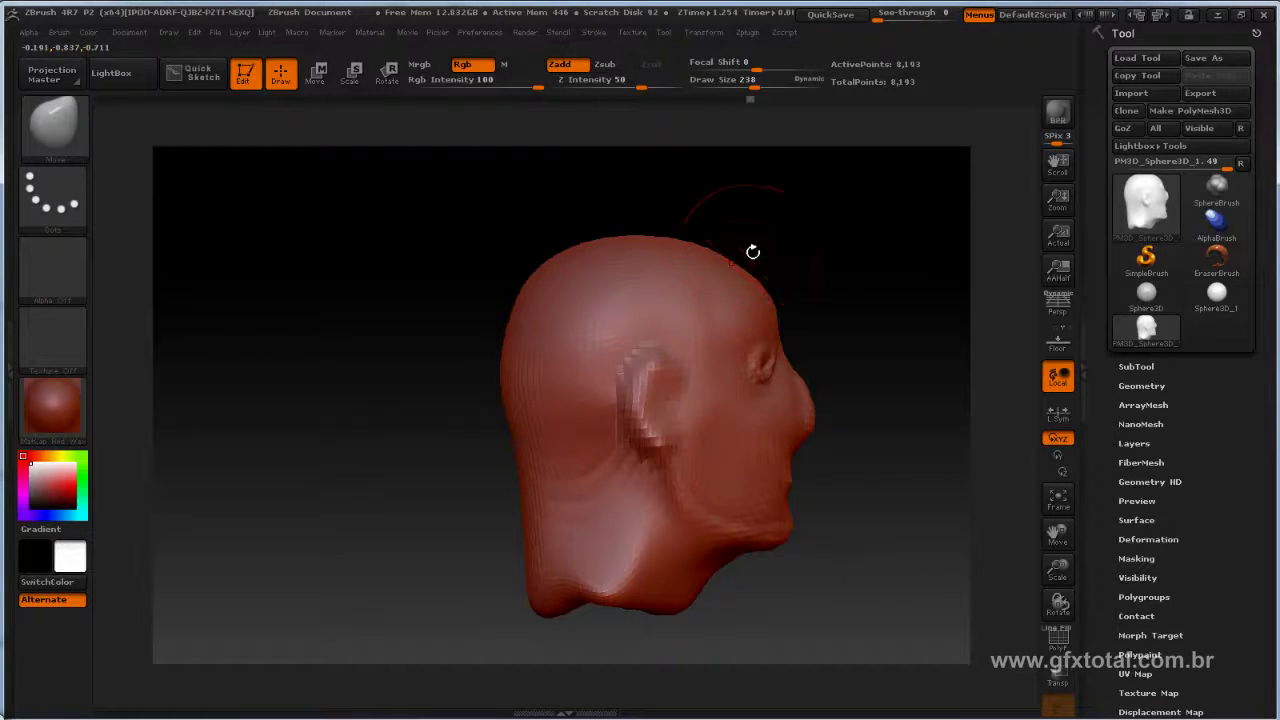
key("space")
left_click(717, 252)
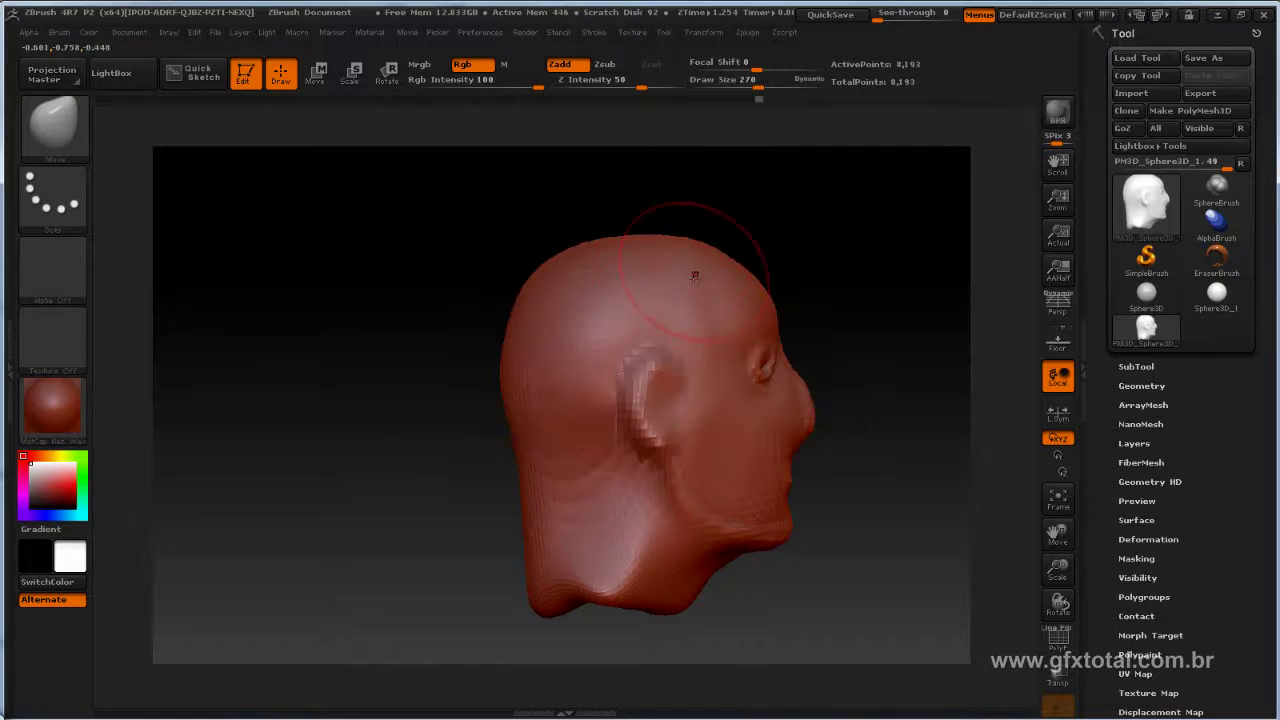
Step: Push the flared neck base inward on both sides
left_click_drag(862, 274, 709, 368)
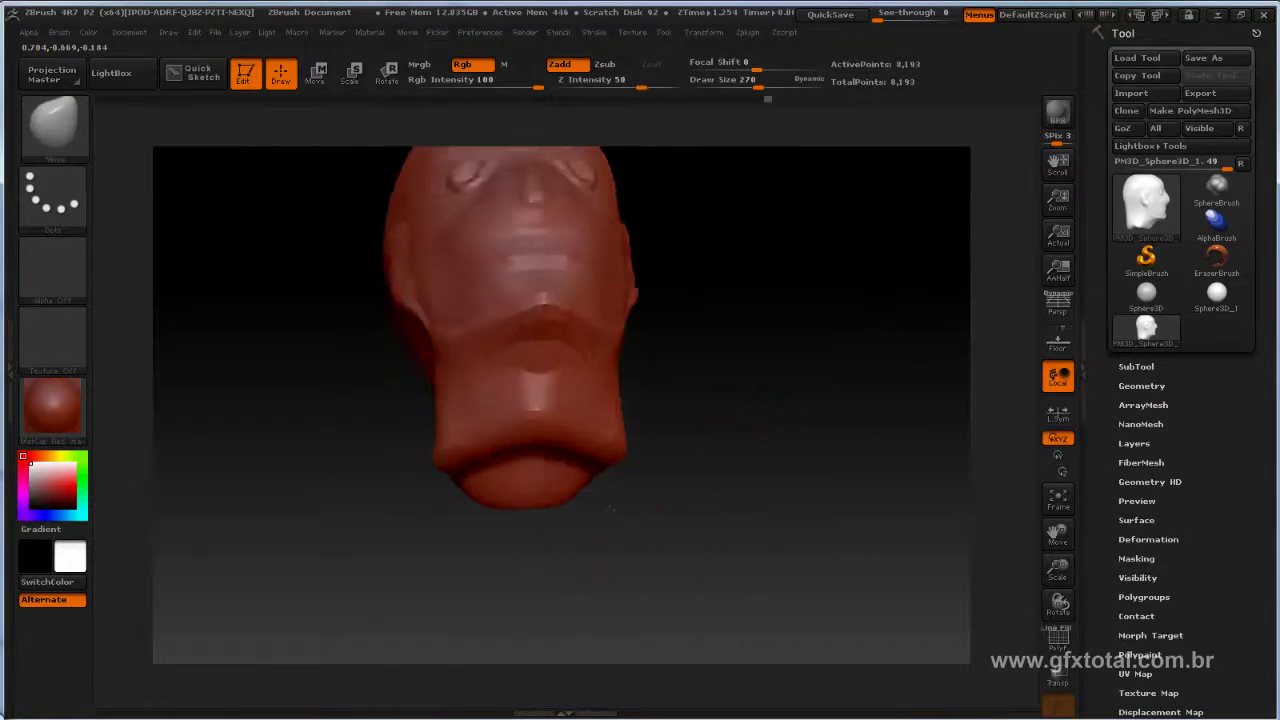
left_click_drag(709, 368, 682, 425)
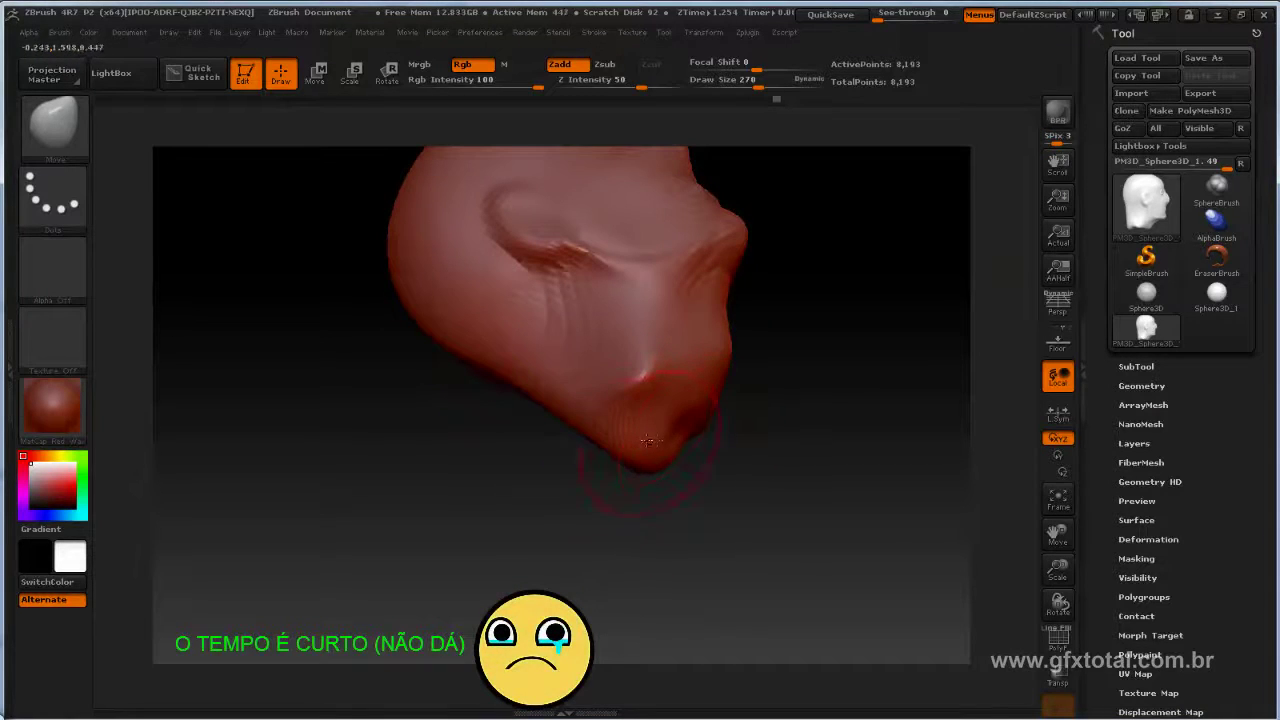
mouse_move(765, 471)
left_mouse_down()
mouse_move(686, 511)
mouse_move(691, 457)
mouse_move(740, 490)
mouse_move(543, 514)
mouse_move(560, 543)
mouse_move(768, 549)
mouse_move(740, 500)
mouse_move(690, 520)
mouse_move(718, 548)
mouse_move(560, 530)
left_mouse_up()
mouse_move(600, 575)
left_mouse_down()
mouse_move(666, 571)
mouse_move(654, 559)
mouse_move(798, 499)
left_mouse_up()
Step: At brush size 370, pull out broad, rounded shoulders and a chest below the neck
mouse_move(457, 566)
left_mouse_down()
mouse_move(520, 578)
mouse_move(635, 538)
left_mouse_up()
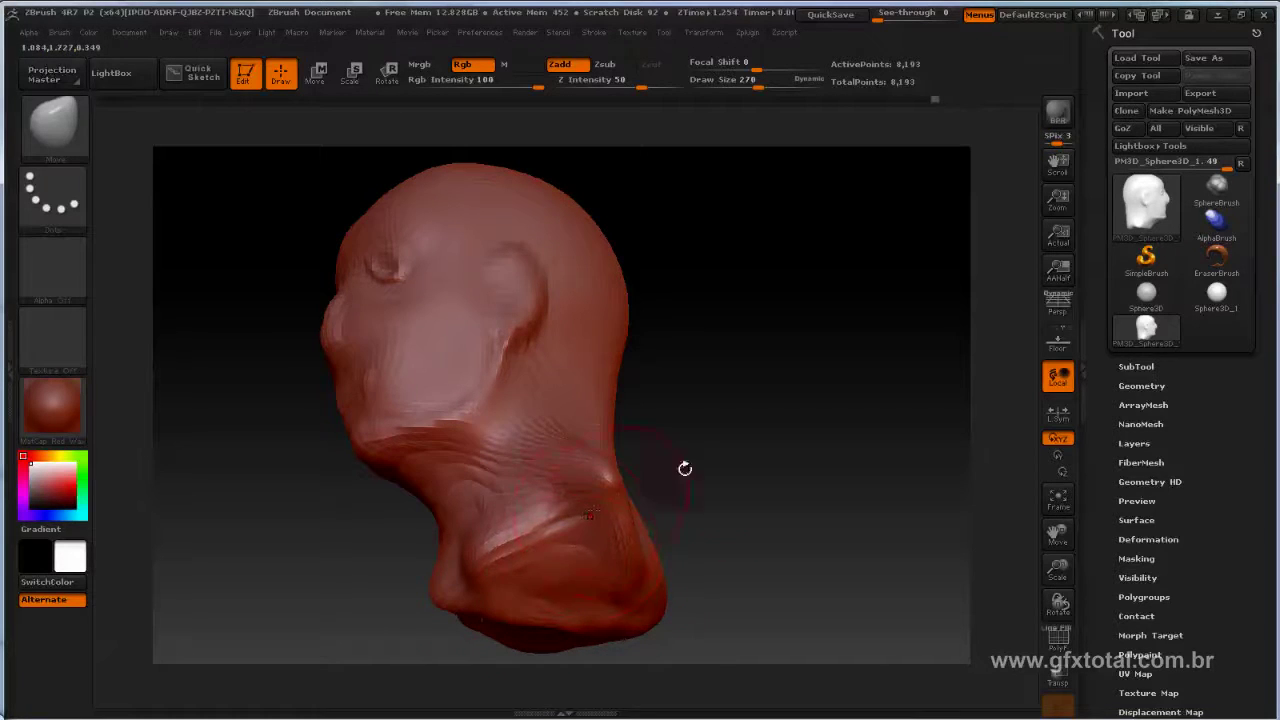
mouse_move(686, 466)
left_mouse_down()
mouse_move(849, 497)
mouse_move(894, 414)
left_mouse_up()
key("space")
left_click_drag(797, 421, 815, 421)
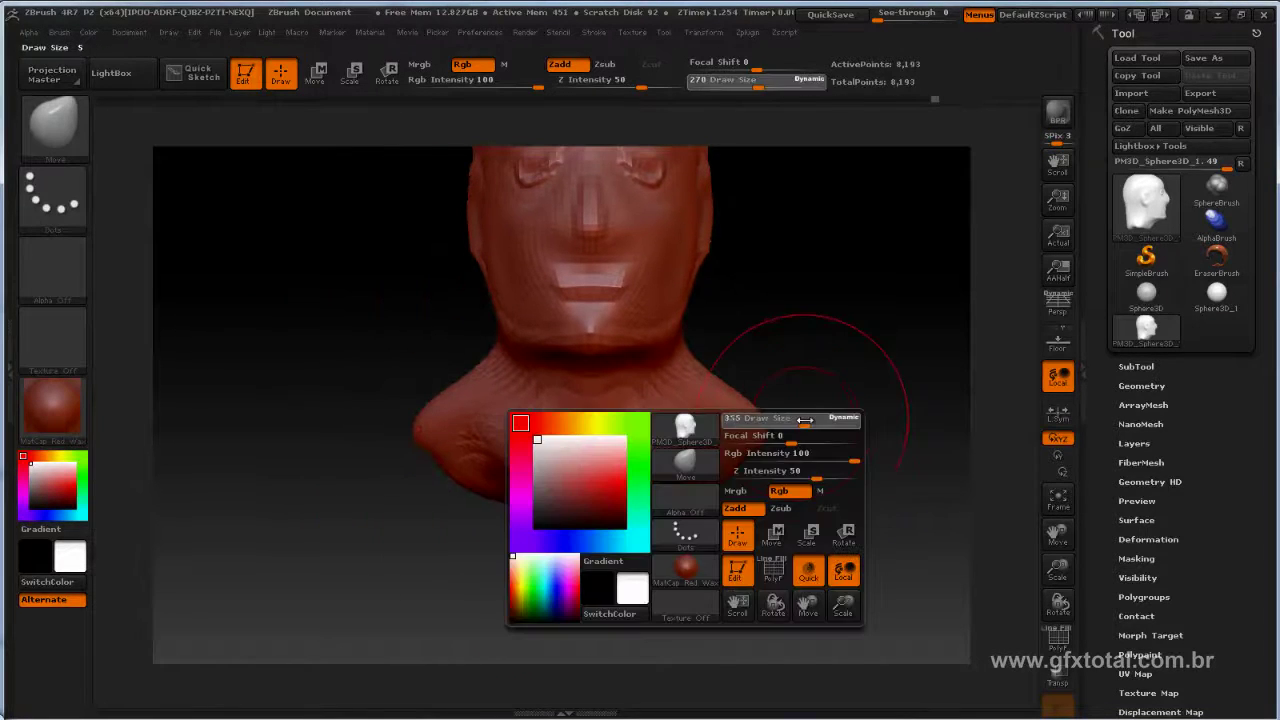
mouse_move(720, 425)
left_mouse_down()
mouse_move(730, 440)
mouse_move(700, 465)
mouse_move(700, 490)
left_mouse_up()
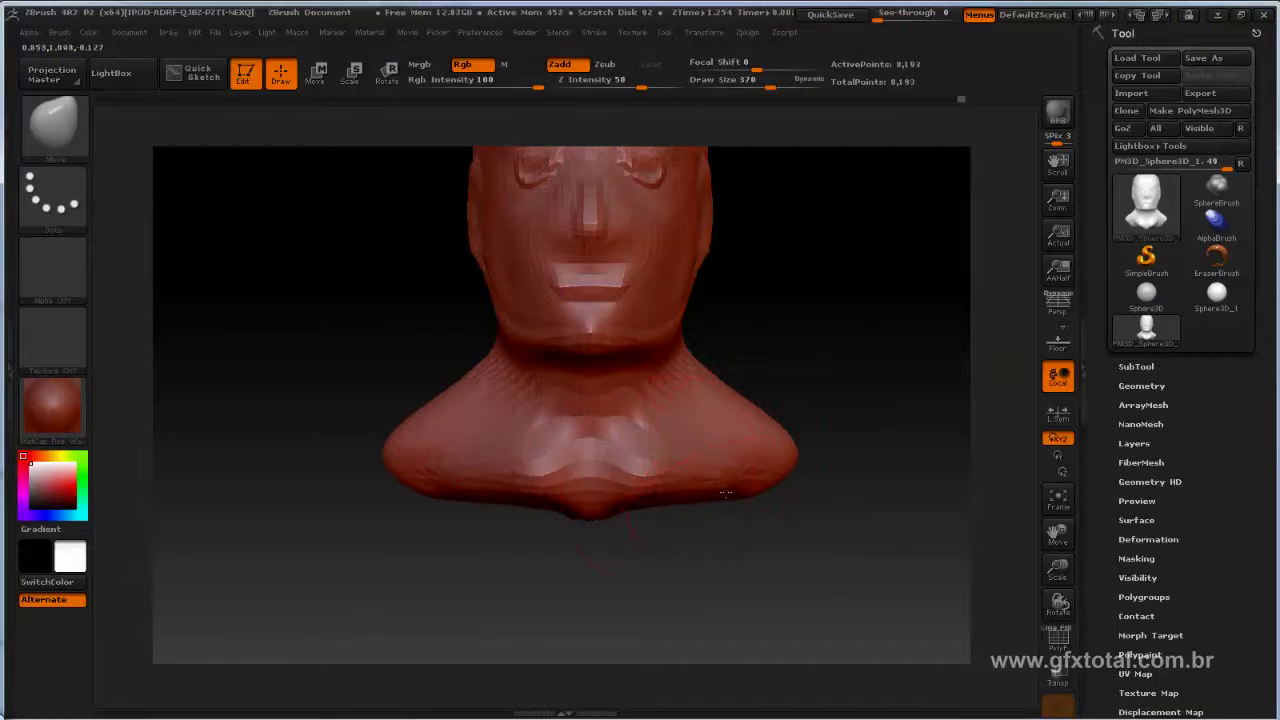
mouse_move(590, 470)
left_mouse_down()
mouse_move(580, 545)
mouse_move(595, 565)
left_mouse_up()
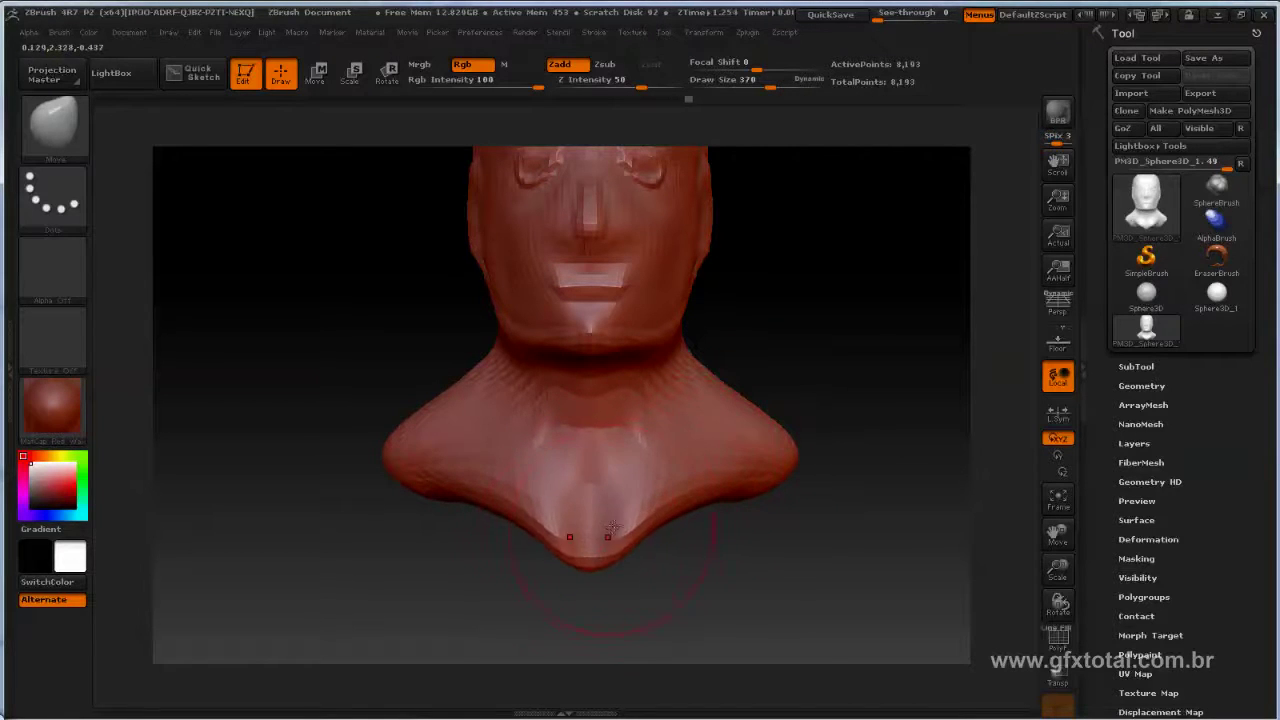
left_click_drag(720, 495, 770, 505)
mouse_move(790, 440)
left_mouse_down()
mouse_move(810, 487)
mouse_move(871, 430)
left_mouse_up()
Step: Smooth the wrinkles on the chest and shoulders and raise the brush size to 409
mouse_move(967, 450)
left_mouse_down()
mouse_move(657, 428)
mouse_move(743, 457)
mouse_move(695, 488)
left_mouse_up()
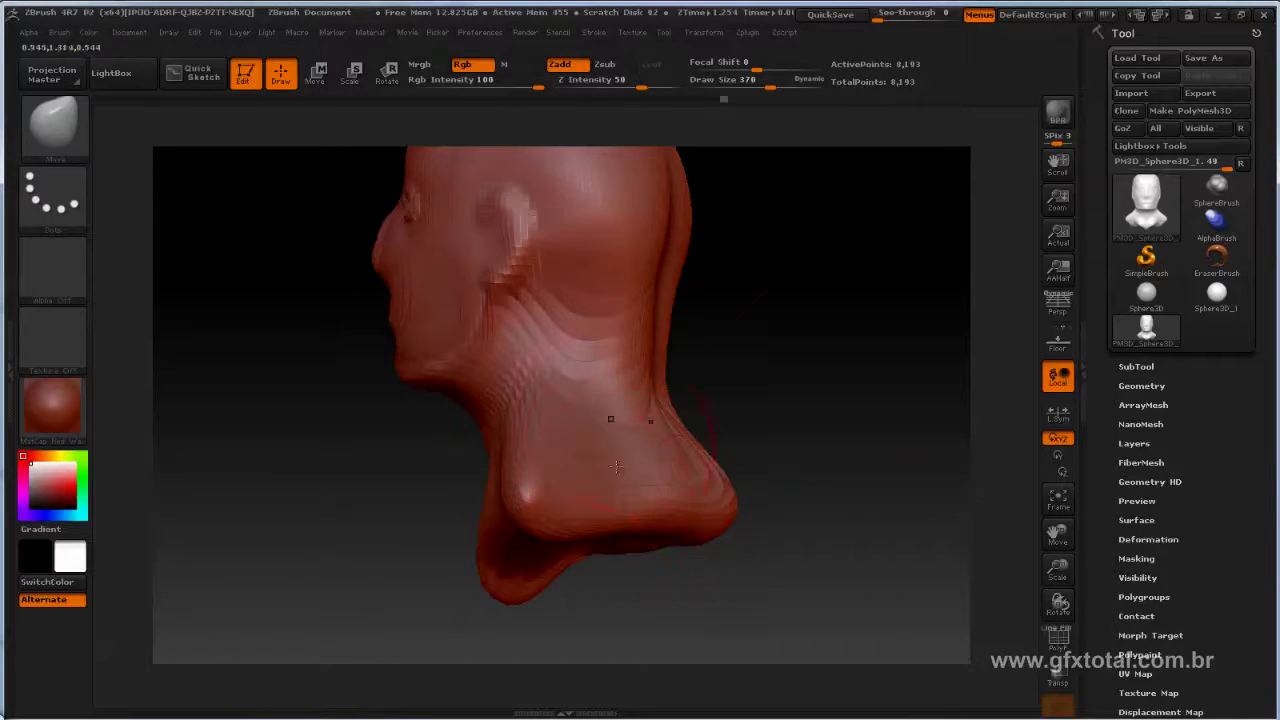
left_click_drag(760, 440, 645, 487)
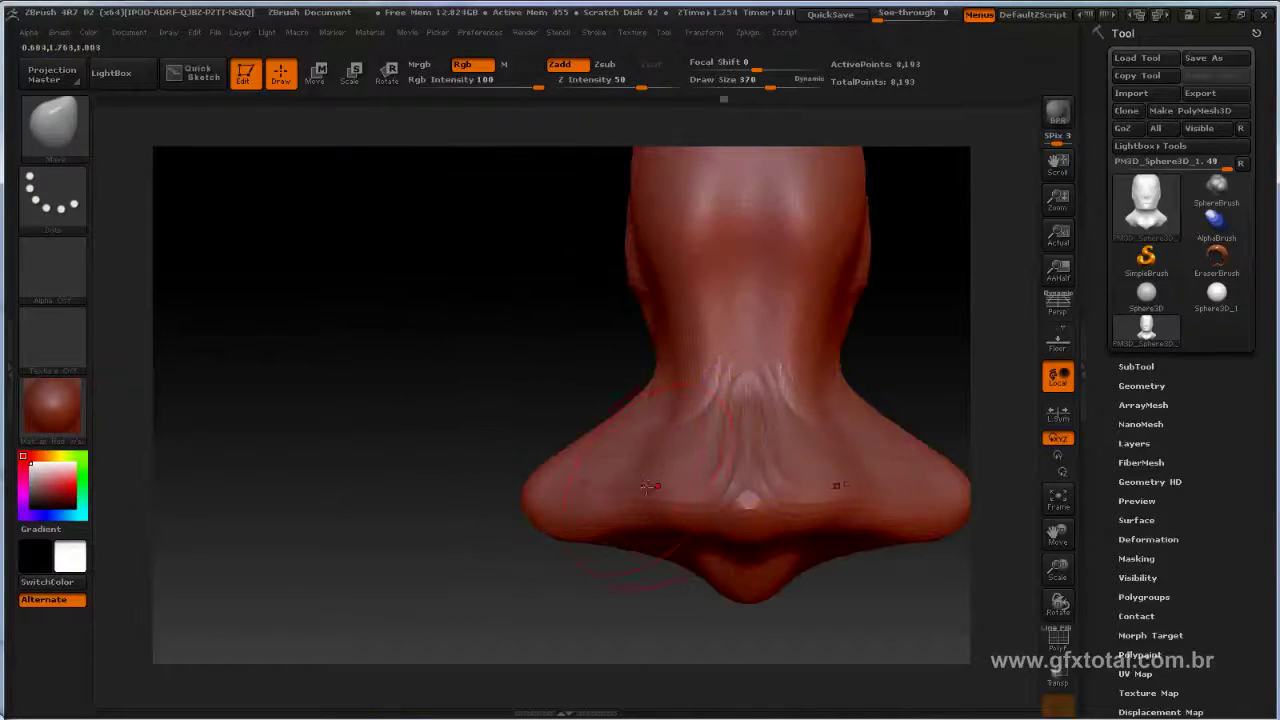
left_click_drag(540, 470, 612, 428)
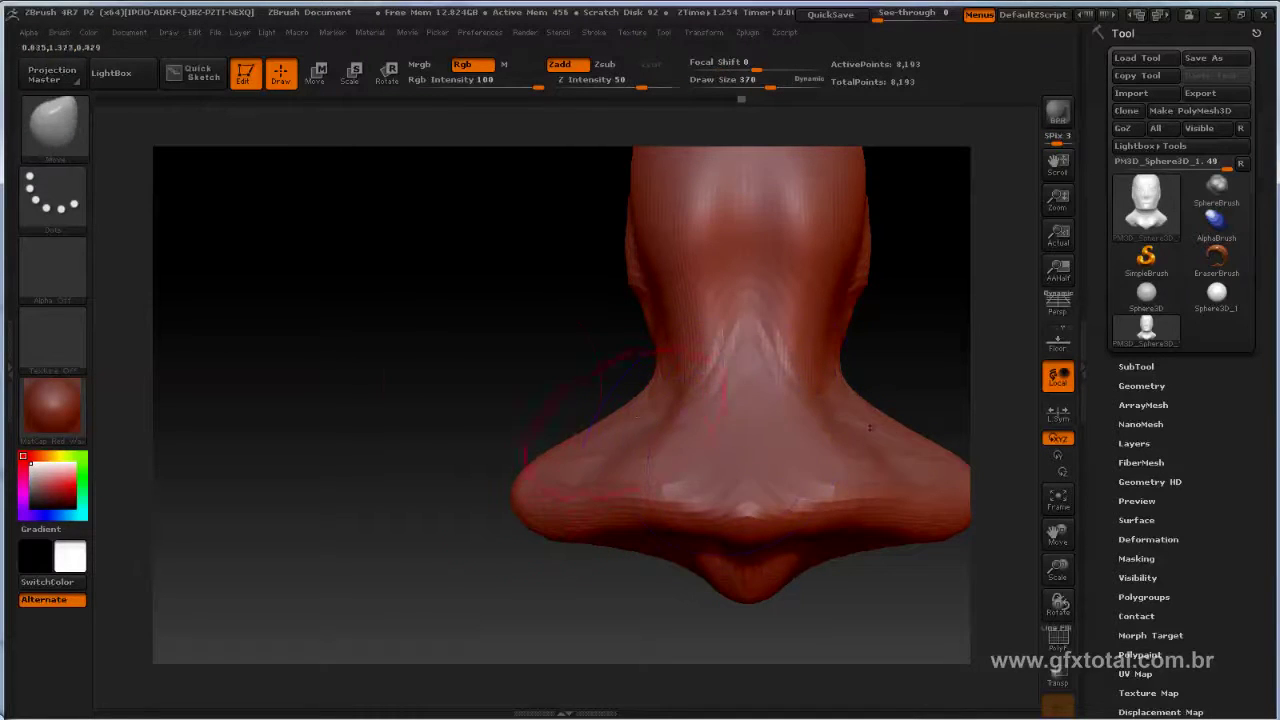
left_click_drag(490, 285, 841, 393)
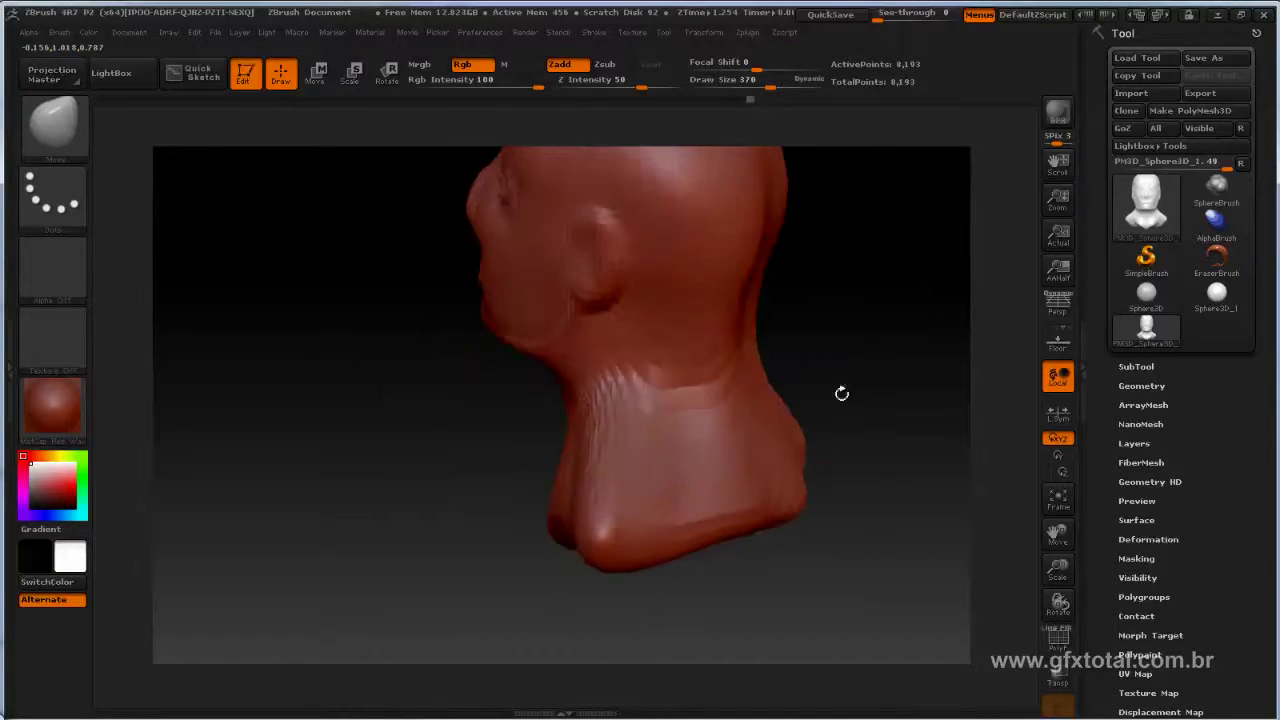
left_click_drag(423, 500, 623, 414)
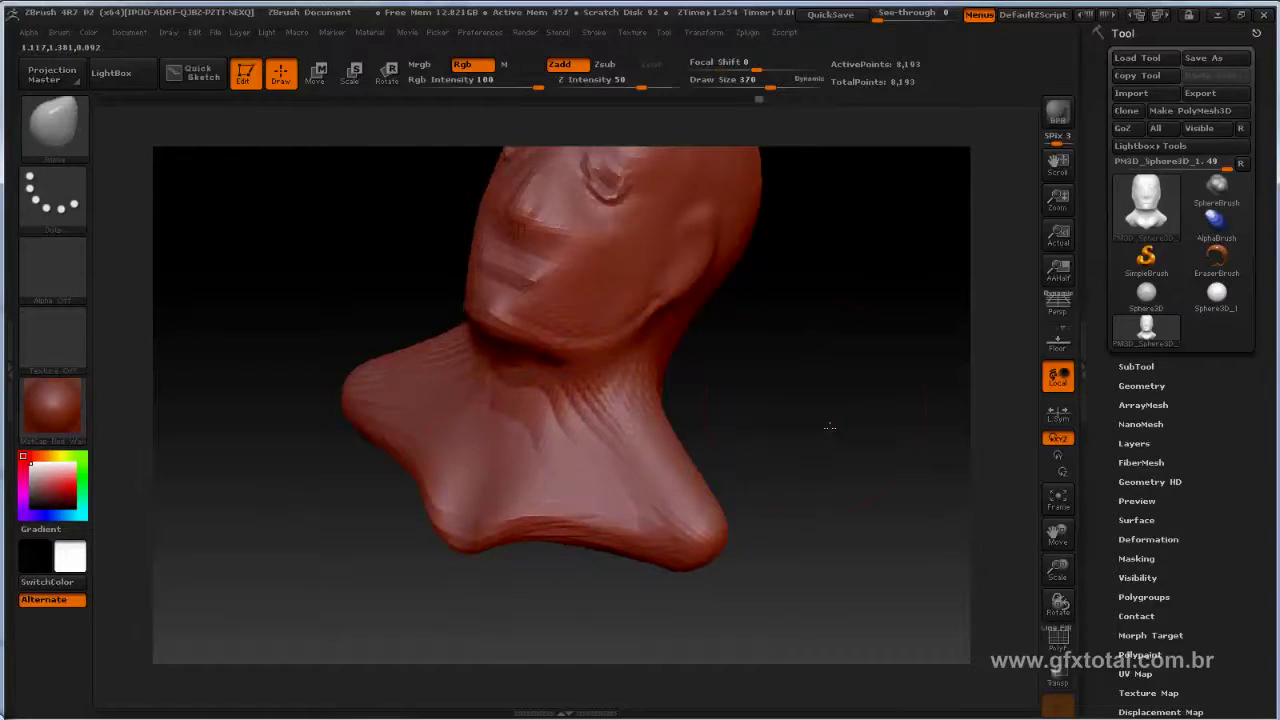
left_click_drag(829, 427, 823, 371)
key("space")
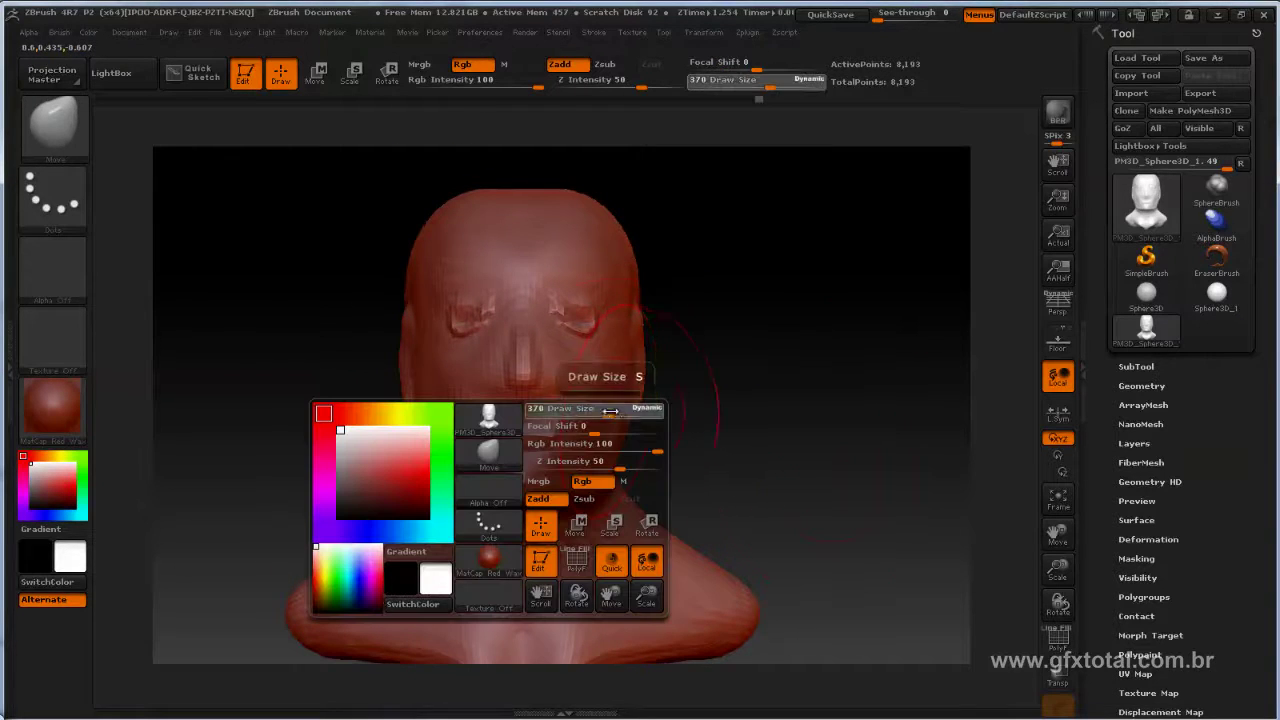
left_click_drag(608, 410, 614, 410)
Step: Reselect the Move brush and turn on the polygon wireframe to inspect the bust
left_click_drag(555, 235, 563, 290)
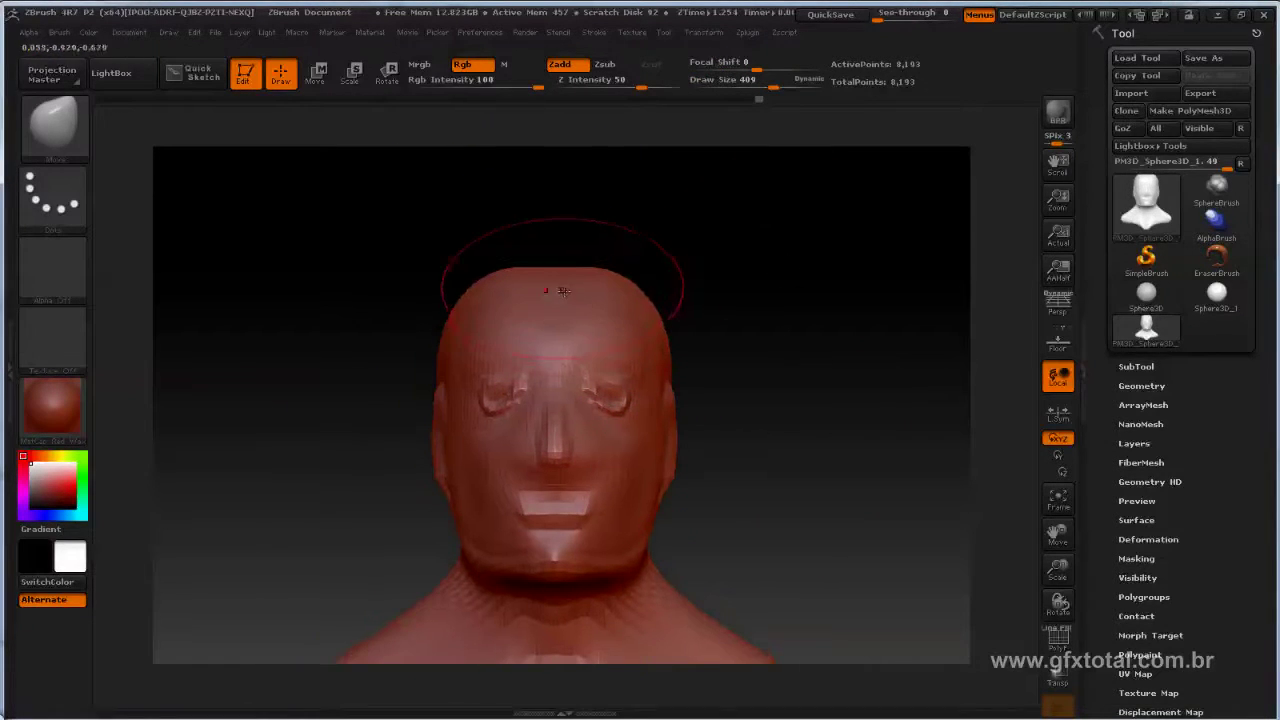
left_click_drag(720, 310, 829, 365)
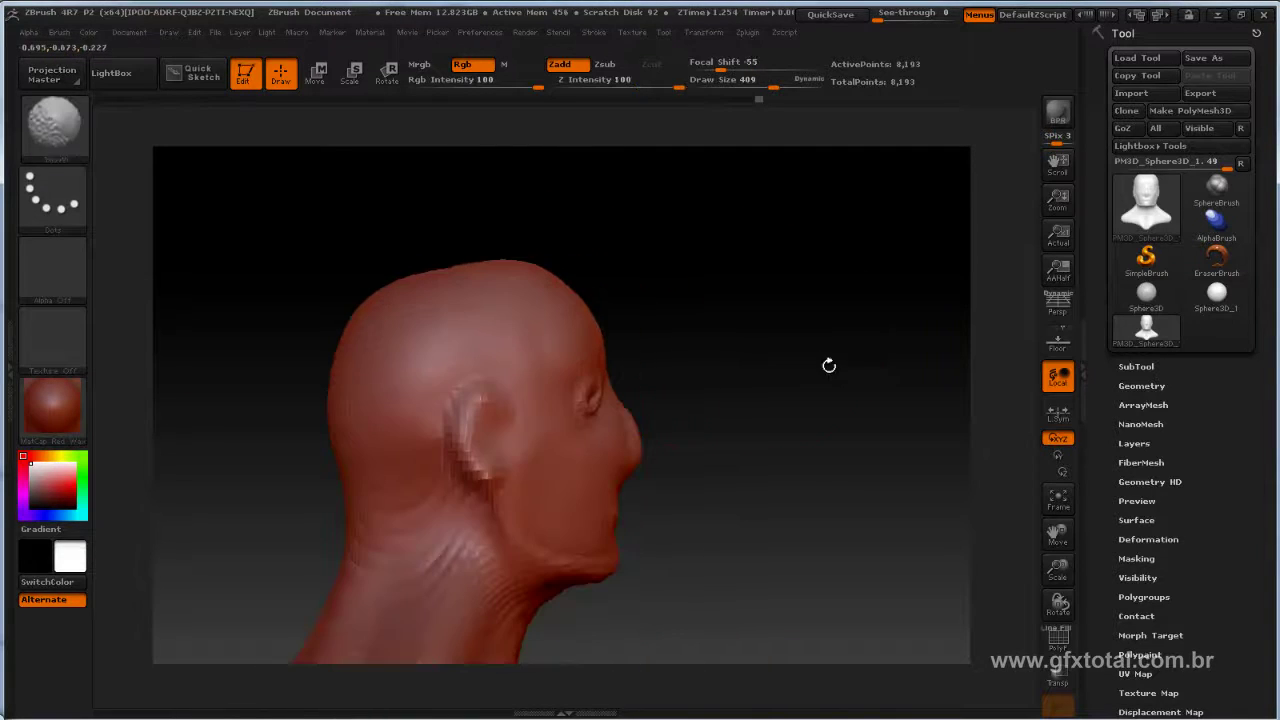
key("b")
key("m")
key("v")
left_click_drag(795, 289, 352, 463)
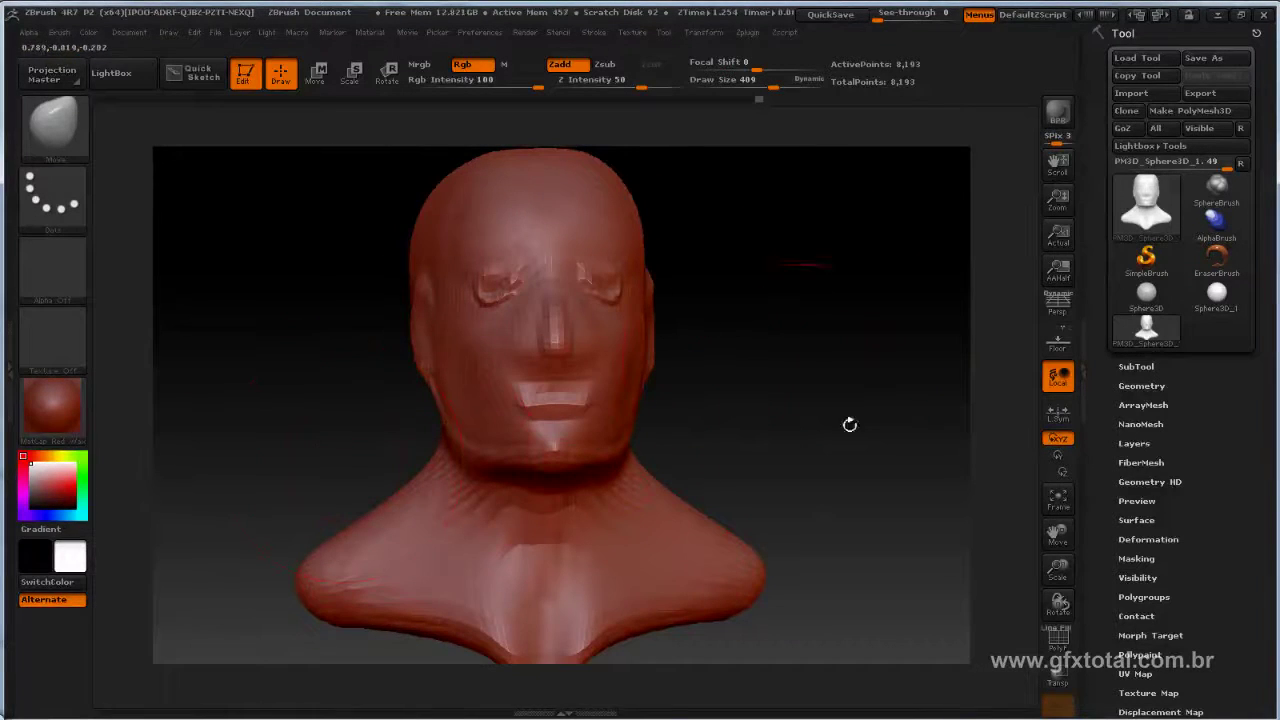
key("shift+f")
mouse_move(880, 523)
left_mouse_down()
mouse_move(781, 374)
mouse_move(846, 443)
mouse_move(610, 459)
left_mouse_up()
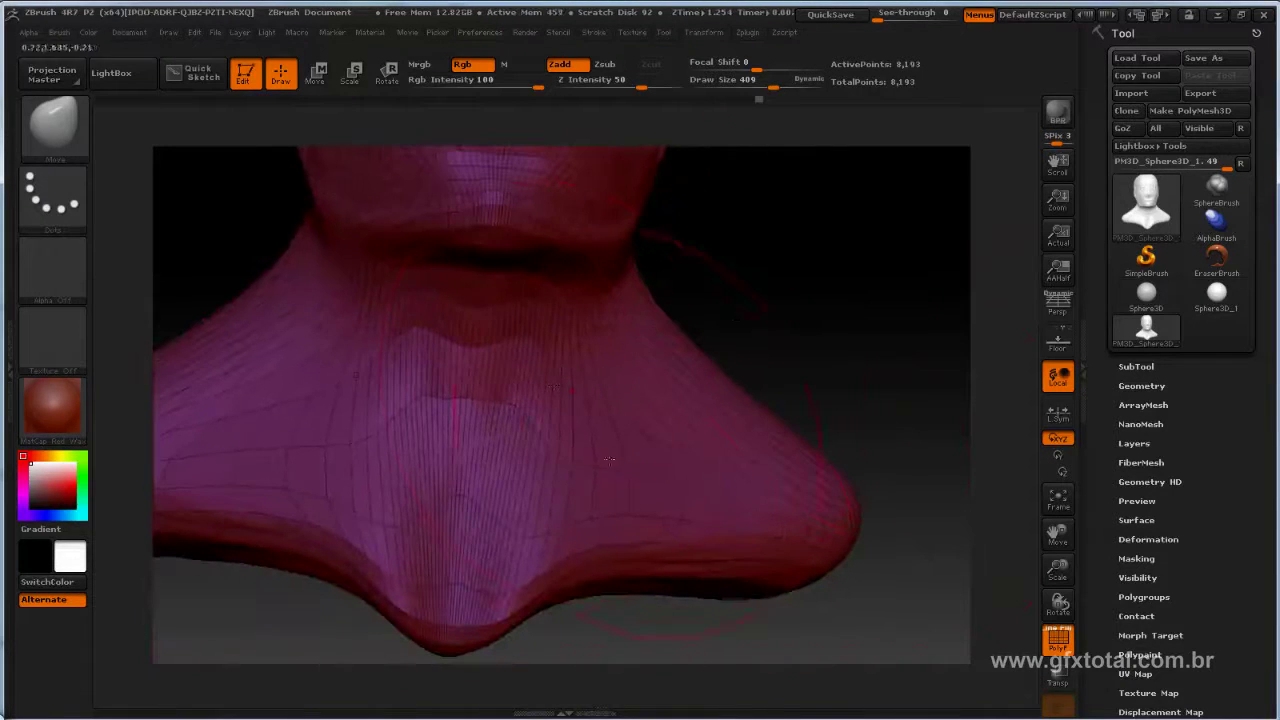
mouse_move(790, 278)
left_mouse_down()
mouse_move(797, 591)
mouse_move(777, 443)
mouse_move(502, 323)
left_mouse_up()
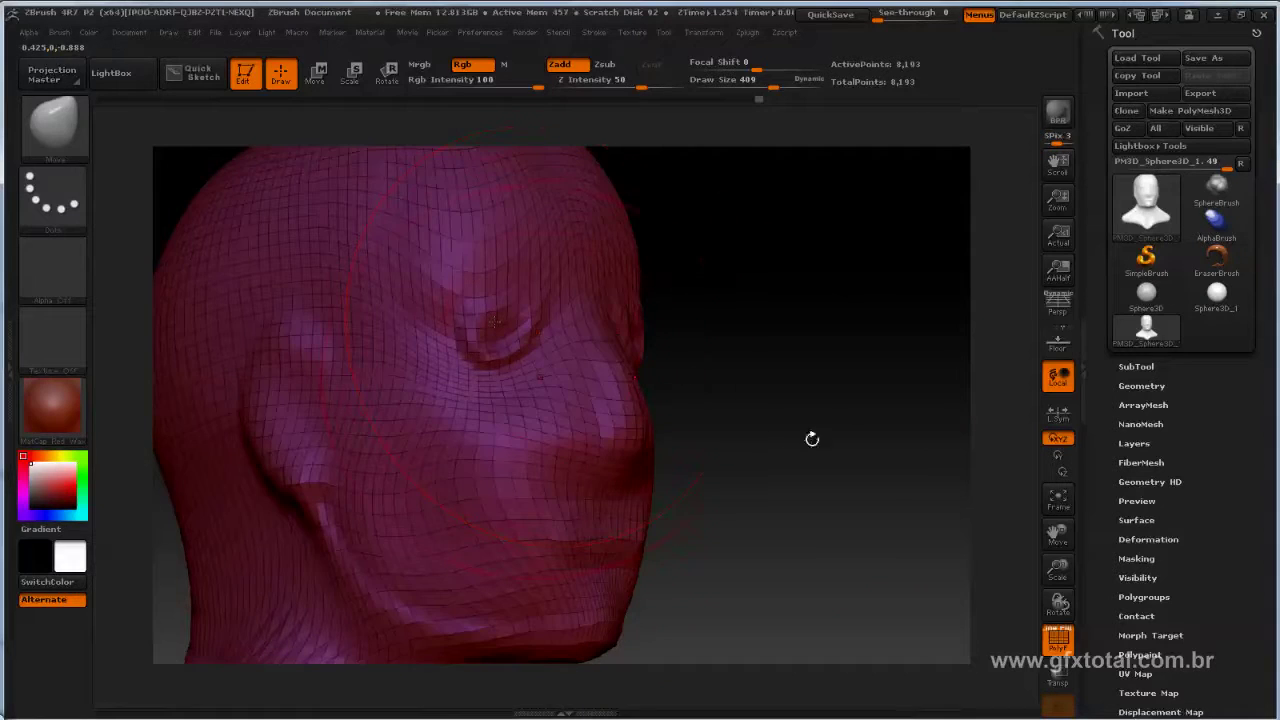
mouse_move(812, 439)
left_mouse_down()
mouse_move(814, 340)
mouse_move(780, 391)
mouse_move(777, 443)
mouse_move(814, 303)
mouse_move(842, 481)
mouse_move(587, 363)
left_mouse_up()
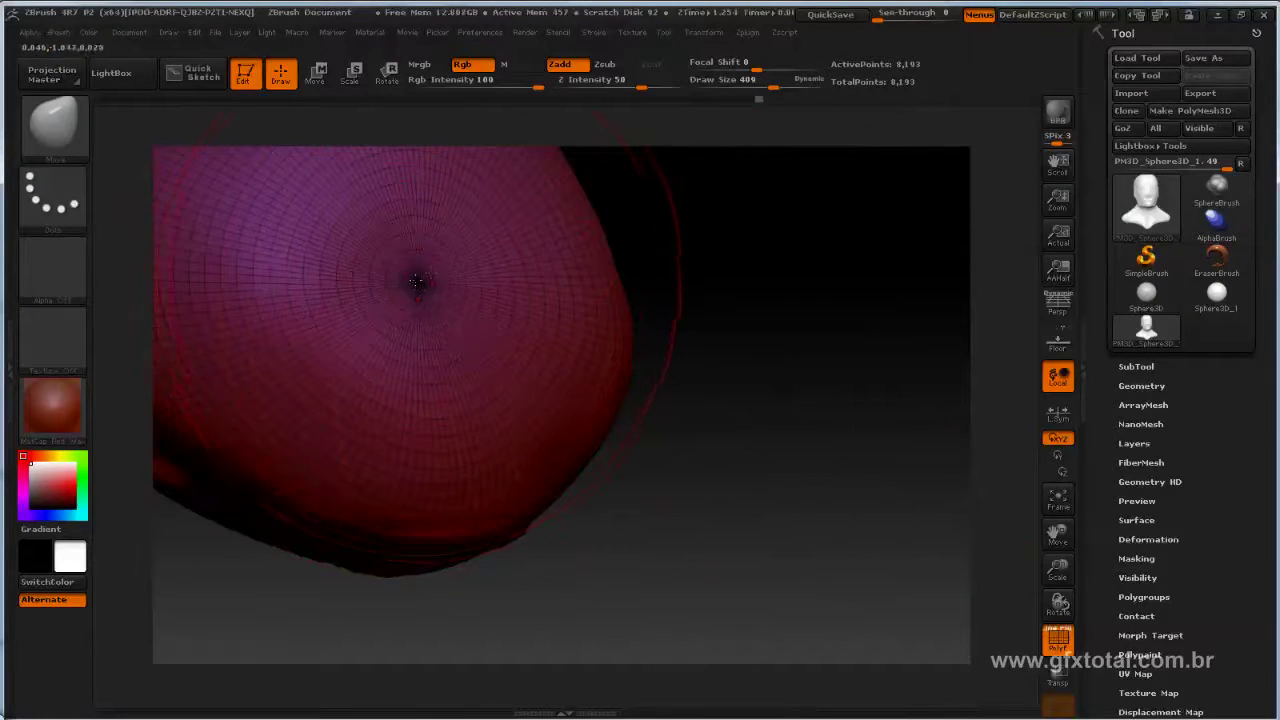
mouse_move(826, 363)
left_mouse_down()
mouse_move(880, 293)
mouse_move(837, 246)
mouse_move(771, 374)
mouse_move(831, 287)
mouse_move(458, 318)
left_mouse_up()
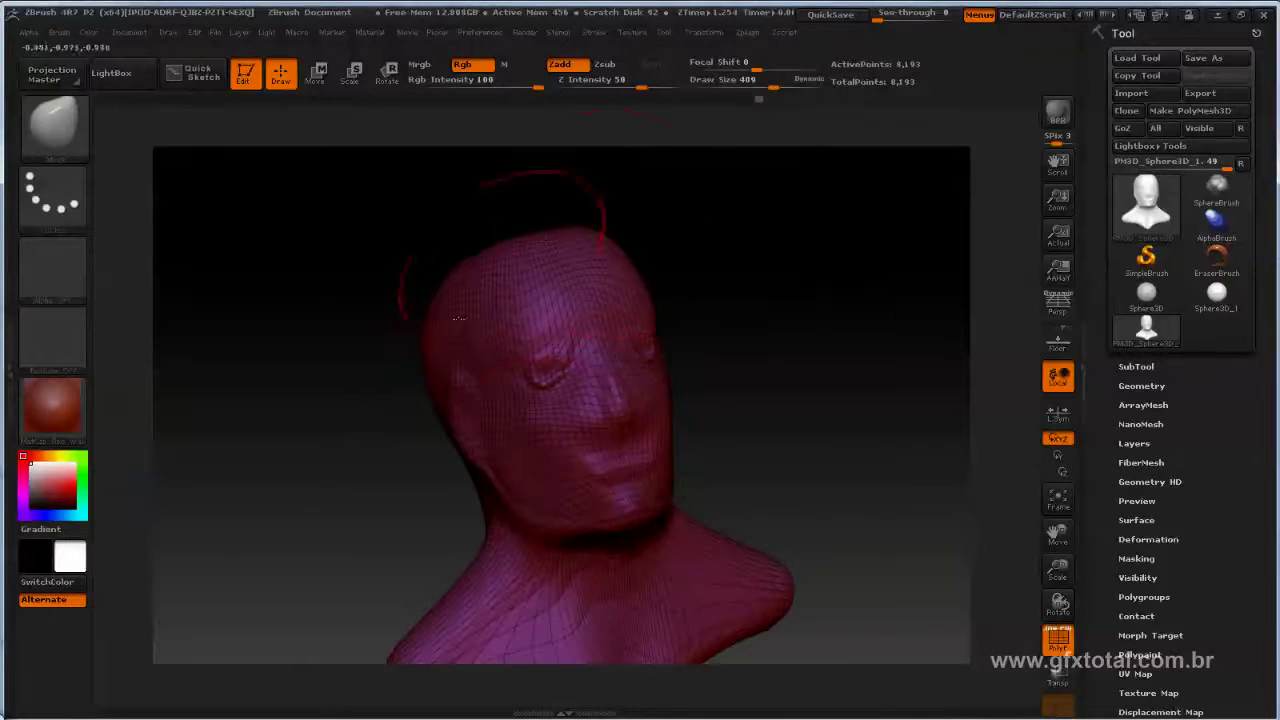
mouse_move(837, 321)
left_mouse_down()
mouse_move(837, 345)
mouse_move(880, 336)
mouse_move(1140, 392)
left_mouse_up()
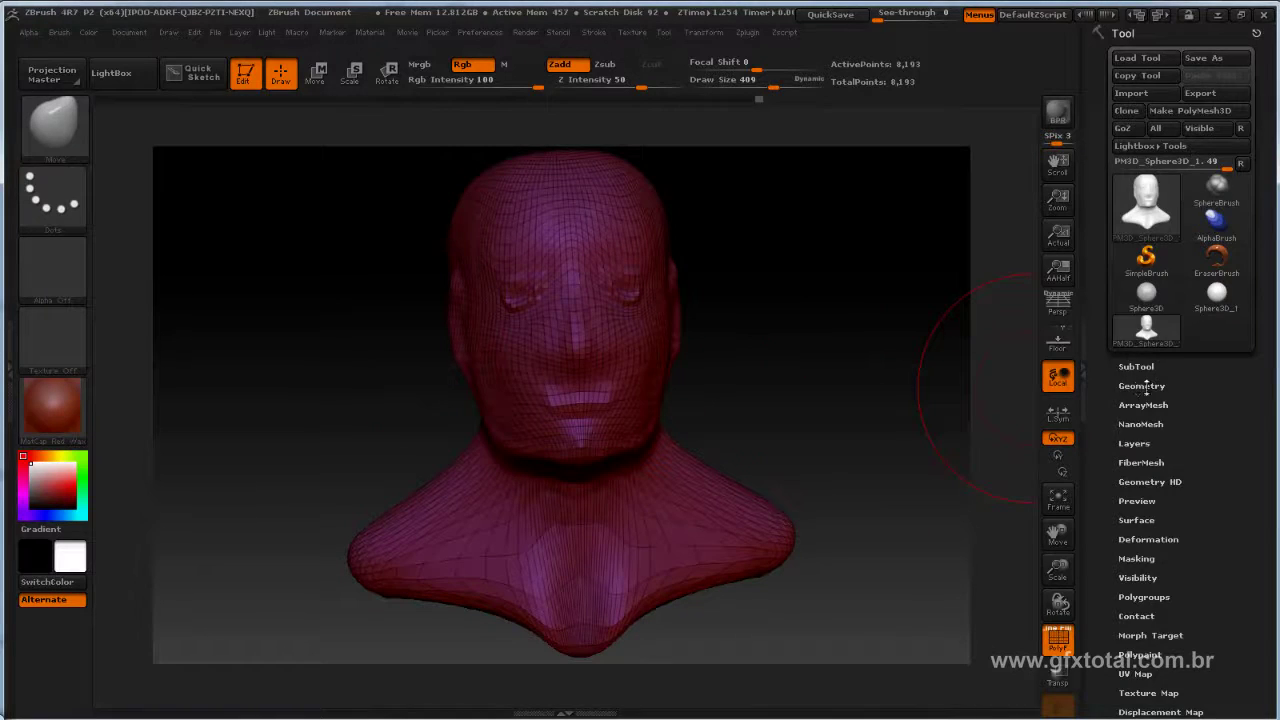
Step: Remesh the bust into an even, dense grid with DynaMesh
left_click(1141, 386)
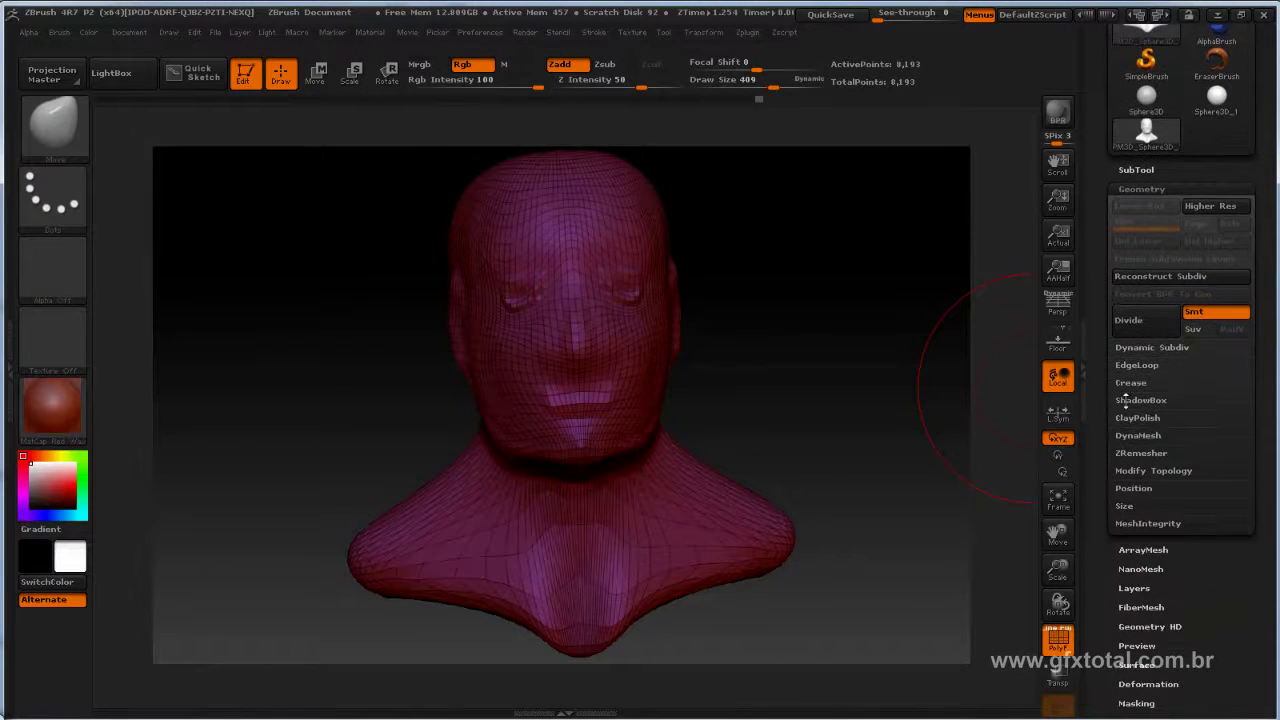
left_click(1138, 436)
left_click_drag(846, 425, 984, 383)
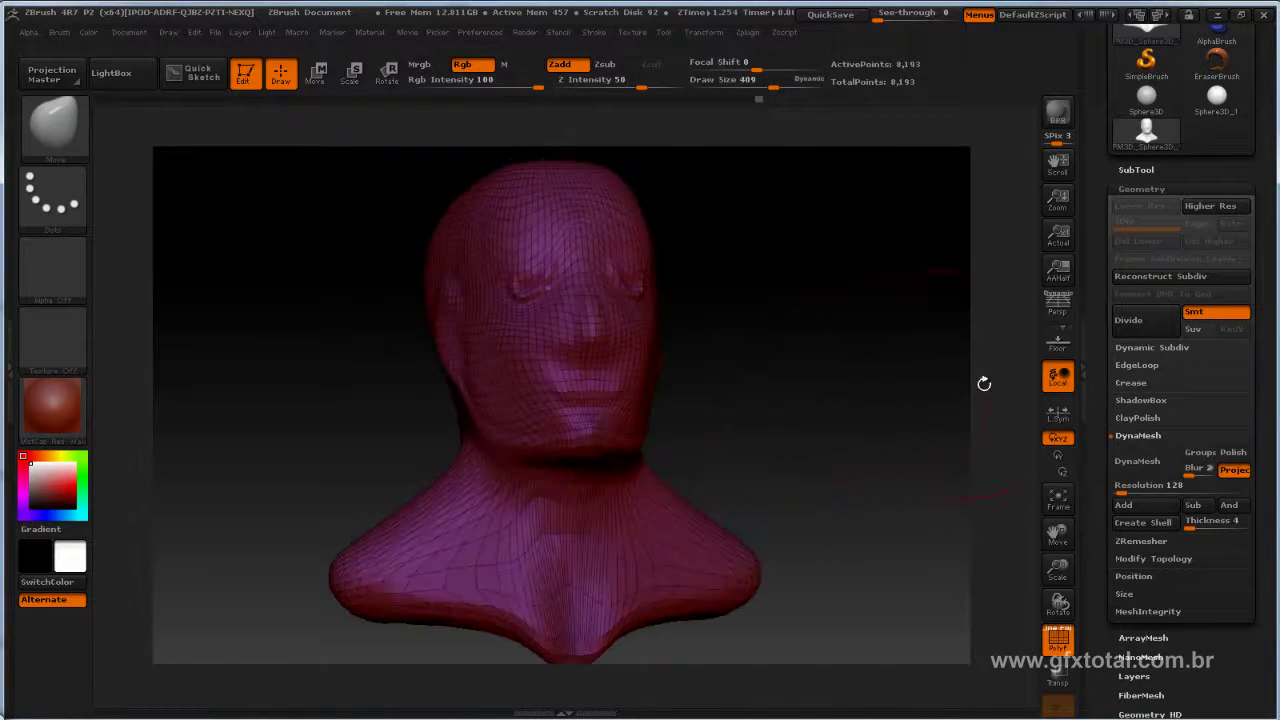
left_click(1153, 464)
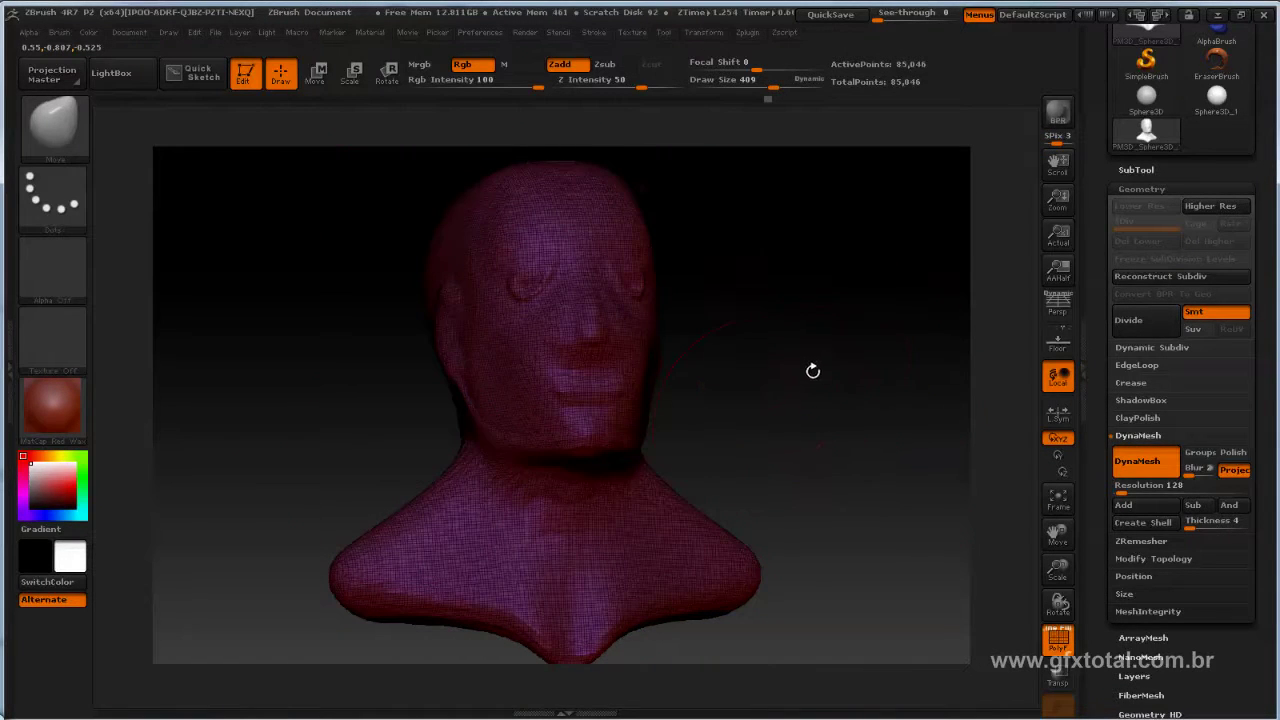
Step: Inspect the face and nostrils up close, then turn PolyF off to hide the wireframe
mouse_move(812, 371)
left_mouse_down()
mouse_move(814, 337)
mouse_move(843, 510)
mouse_move(917, 517)
left_mouse_up()
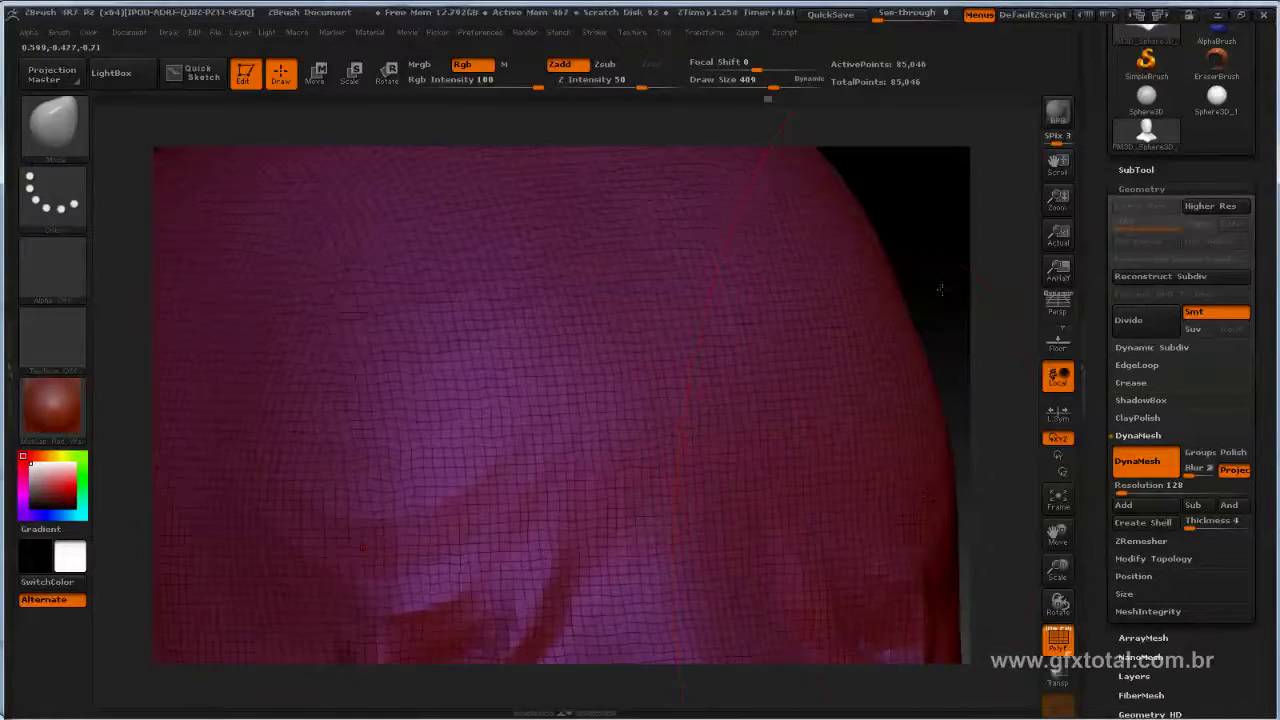
left_click_drag(940, 289, 462, 437)
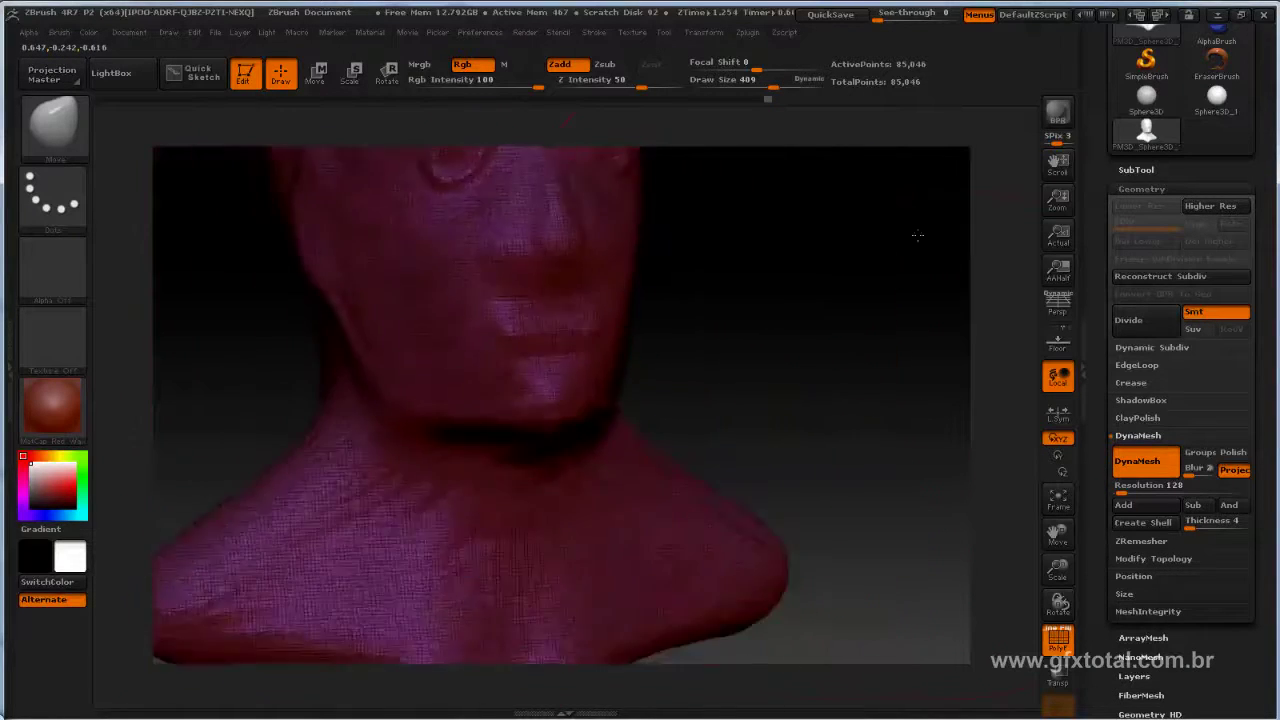
left_click_drag(945, 467, 849, 289)
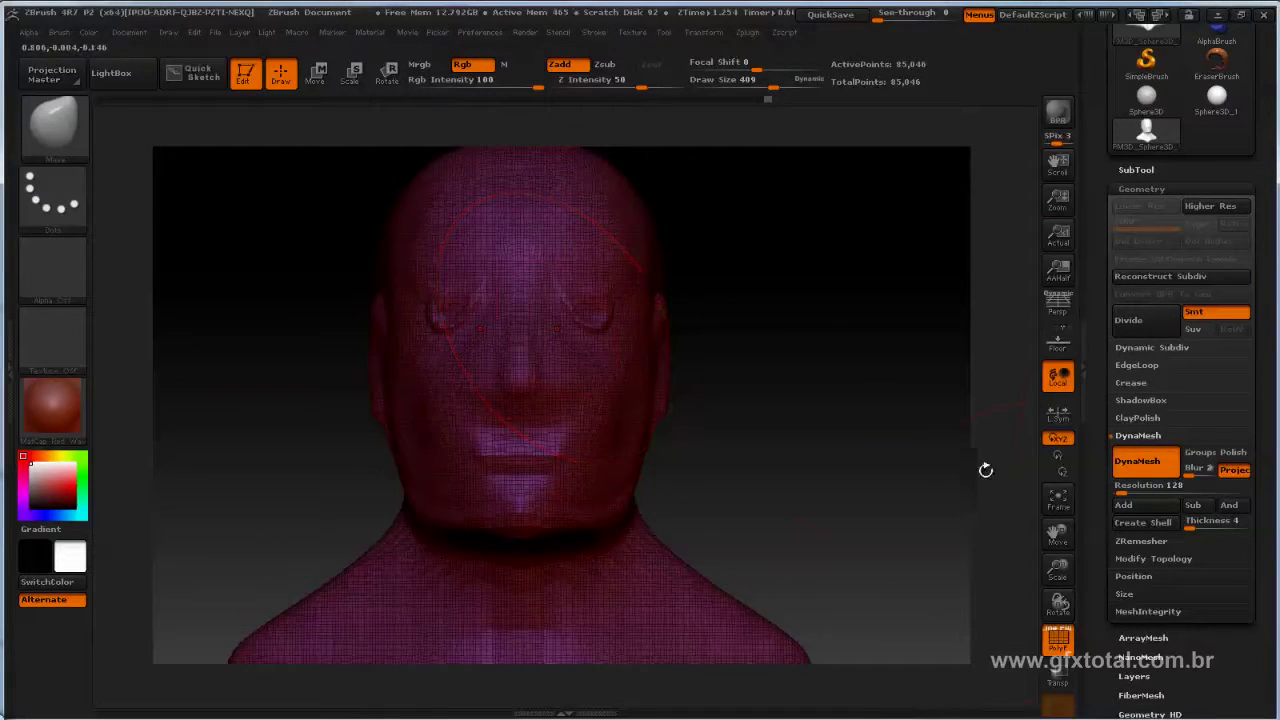
left_click(1045, 634)
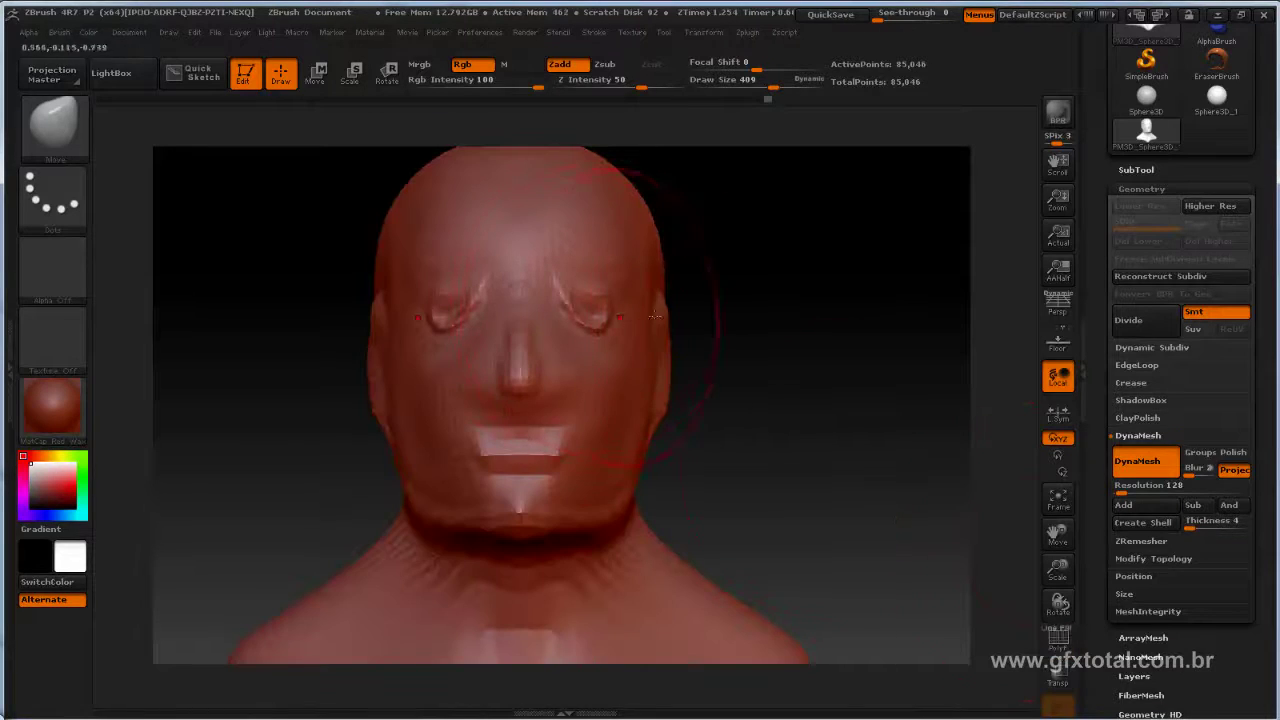
Step: Reshape the neck and shoulder base from several angles, reducing the brush size to 270
left_click_drag(654, 316, 568, 348)
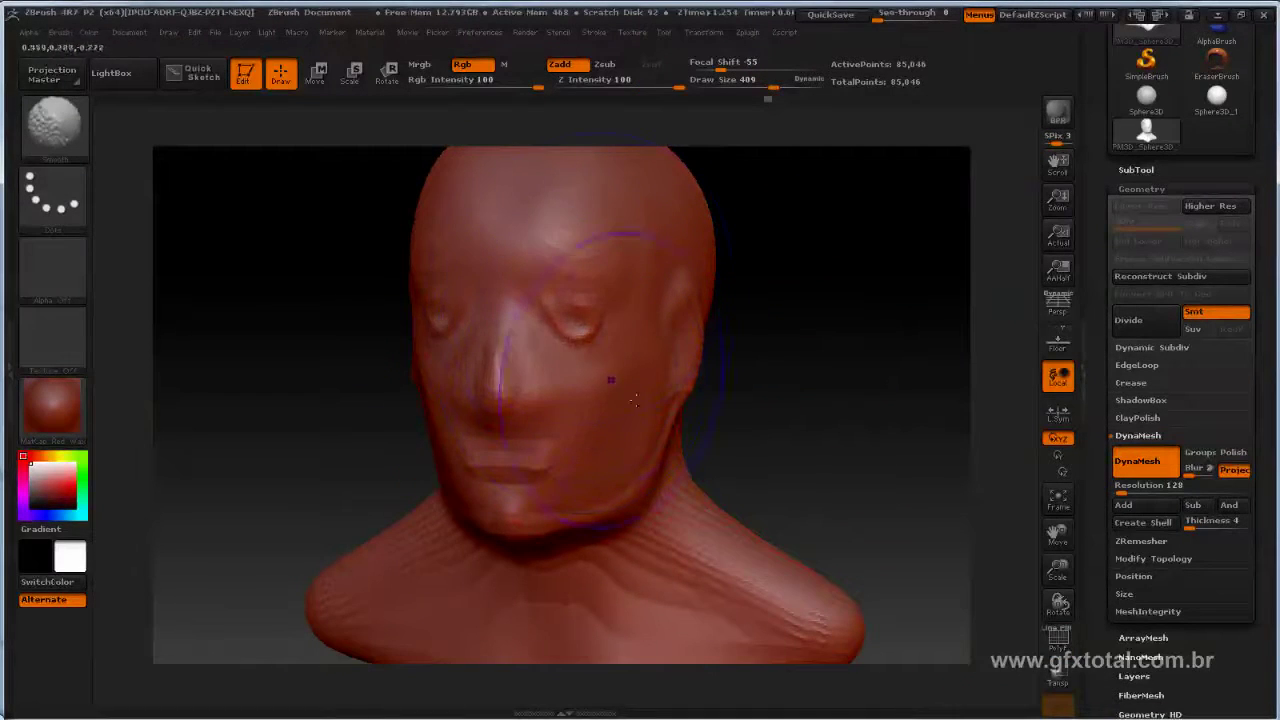
mouse_move(578, 505)
left_mouse_down("shift")
mouse_move(757, 531)
mouse_move(729, 351)
left_mouse_up("shift")
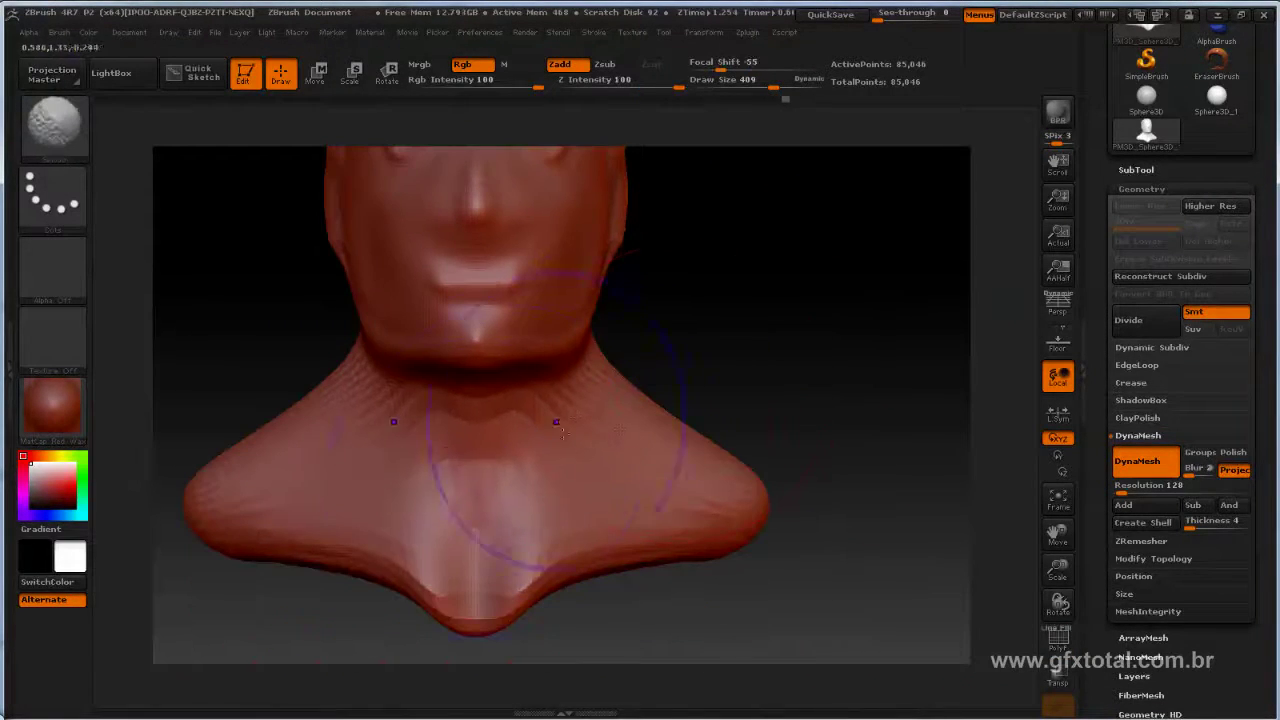
left_click_drag(274, 384, 266, 400, "shift")
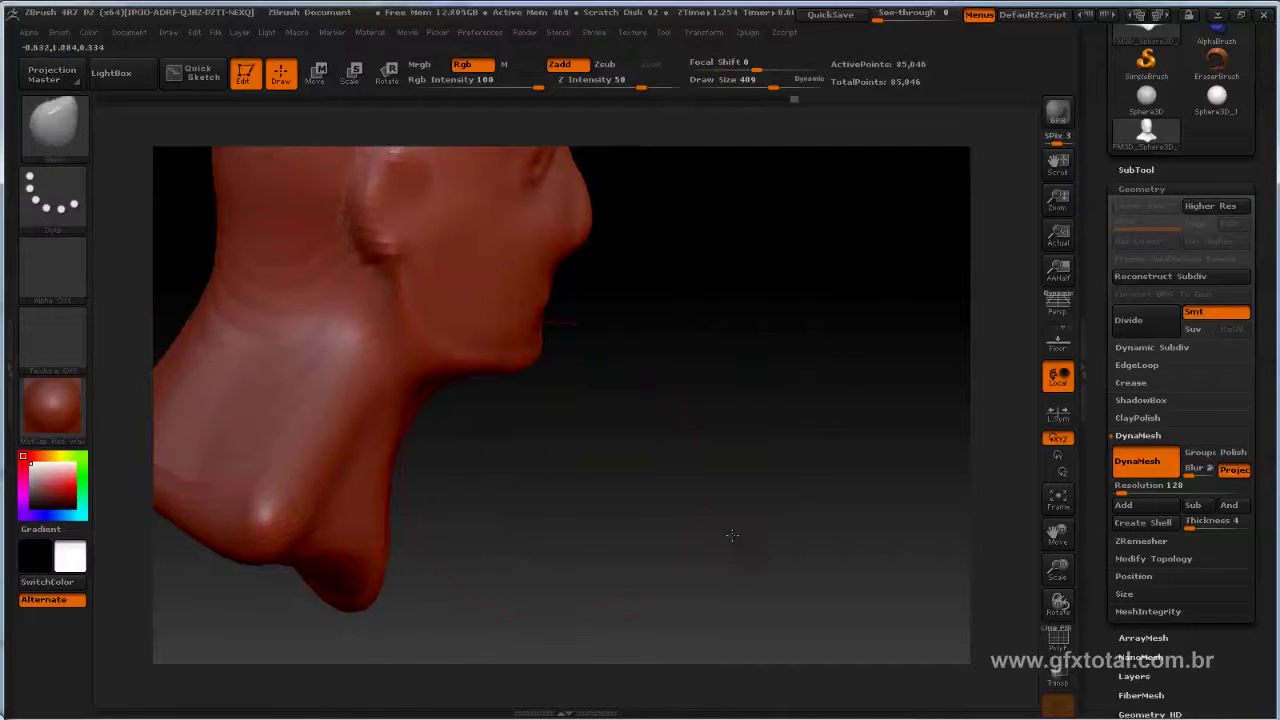
left_click_drag(700, 450, 760, 473)
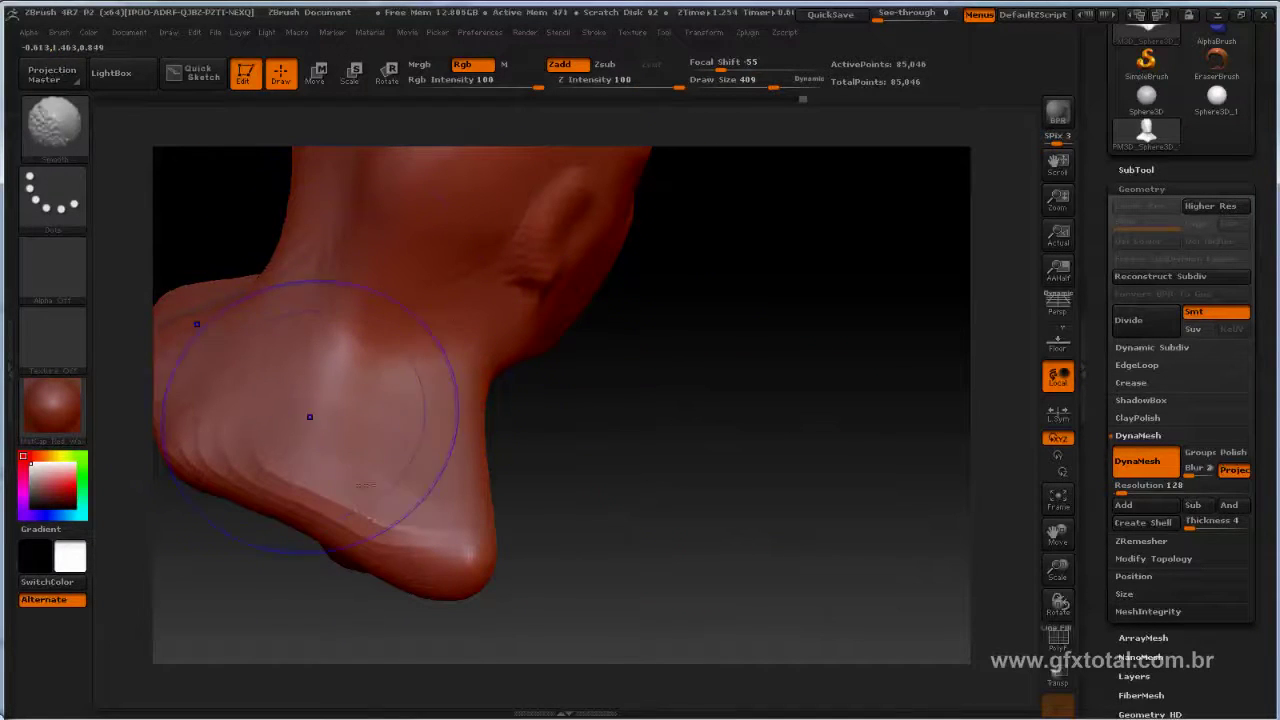
left_click_drag(649, 440, 563, 405)
key("space")
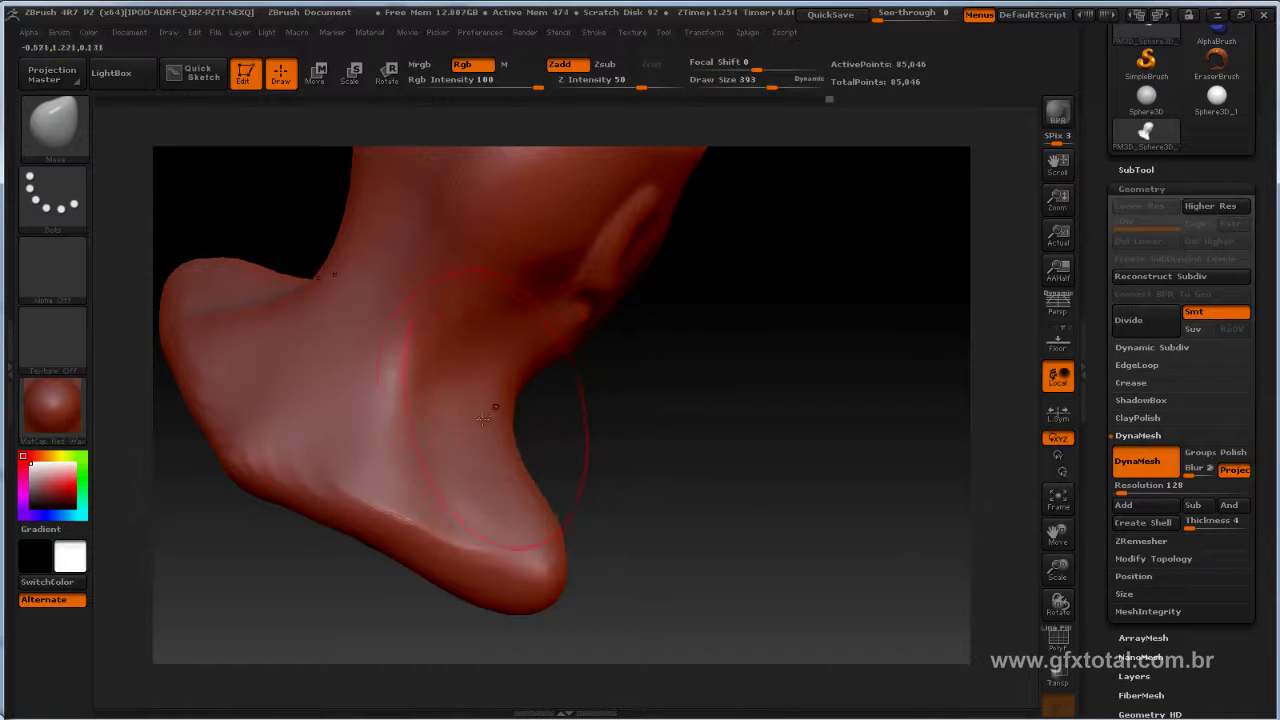
mouse_move(620, 430)
left_mouse_down()
mouse_move(355, 416)
mouse_move(405, 367)
left_mouse_up()
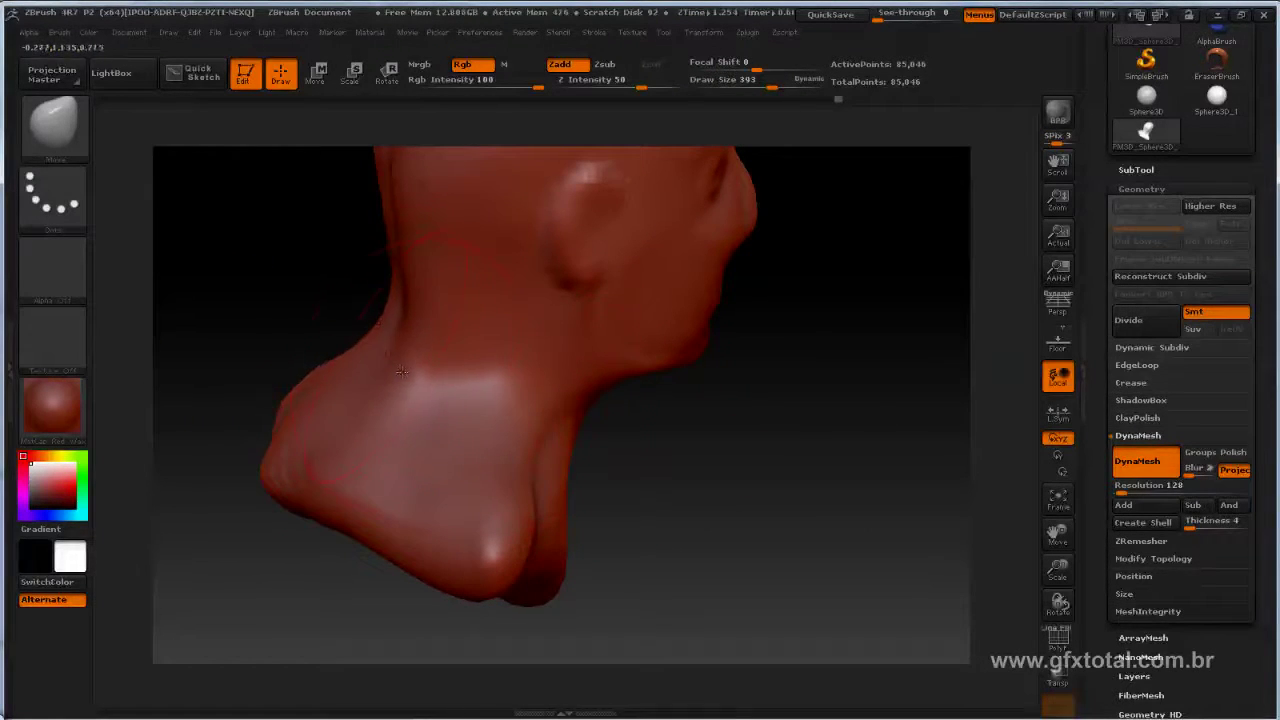
left_click_drag(305, 310, 399, 348)
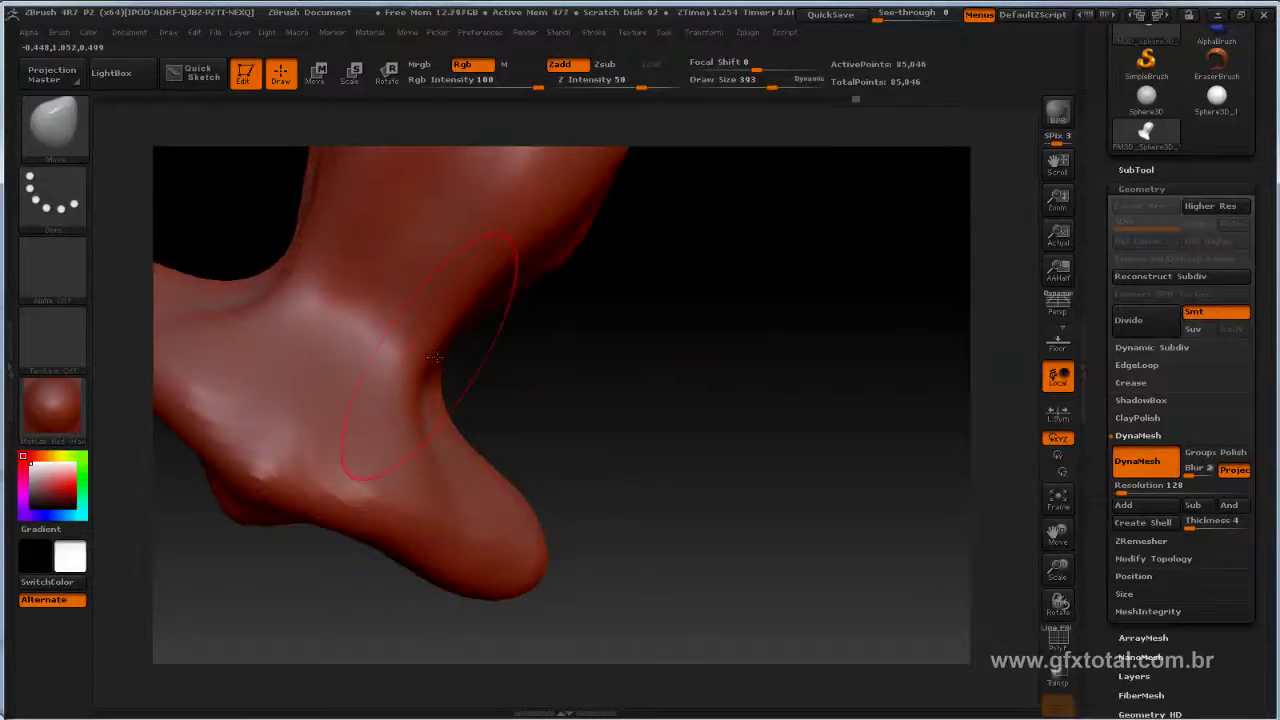
mouse_move(500, 358)
left_mouse_down()
mouse_move(511, 387)
mouse_move(835, 394)
mouse_move(530, 356)
left_mouse_up()
key("space")
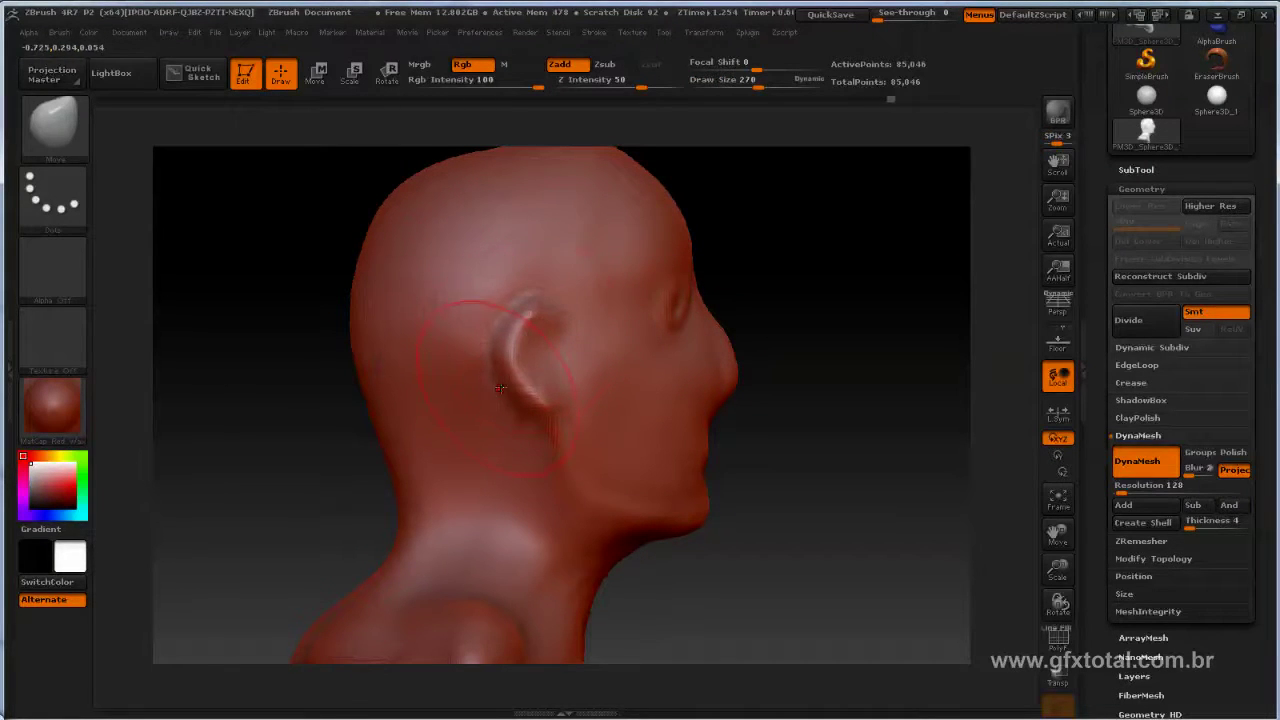
Step: Build up the ear and sharpen the jawline under the chin
left_click_drag(500, 388, 577, 411)
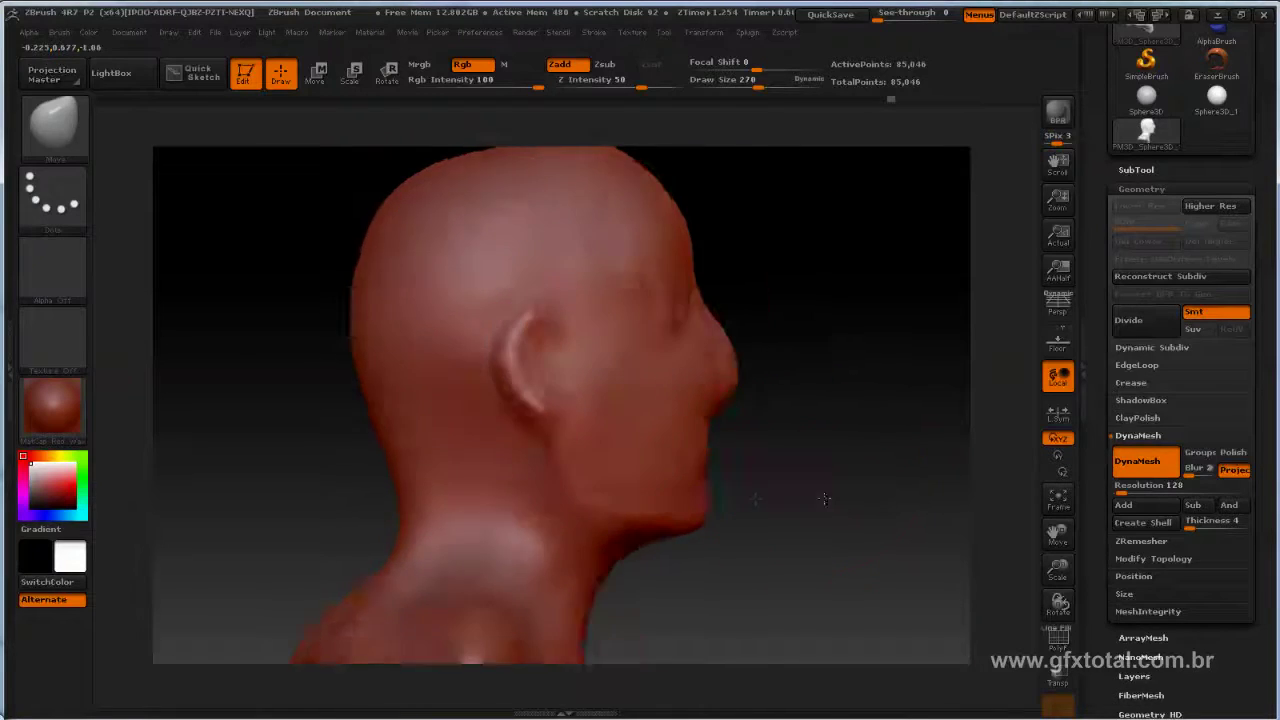
mouse_move(808, 468)
left_mouse_down()
mouse_move(900, 494)
mouse_move(671, 453)
left_mouse_up()
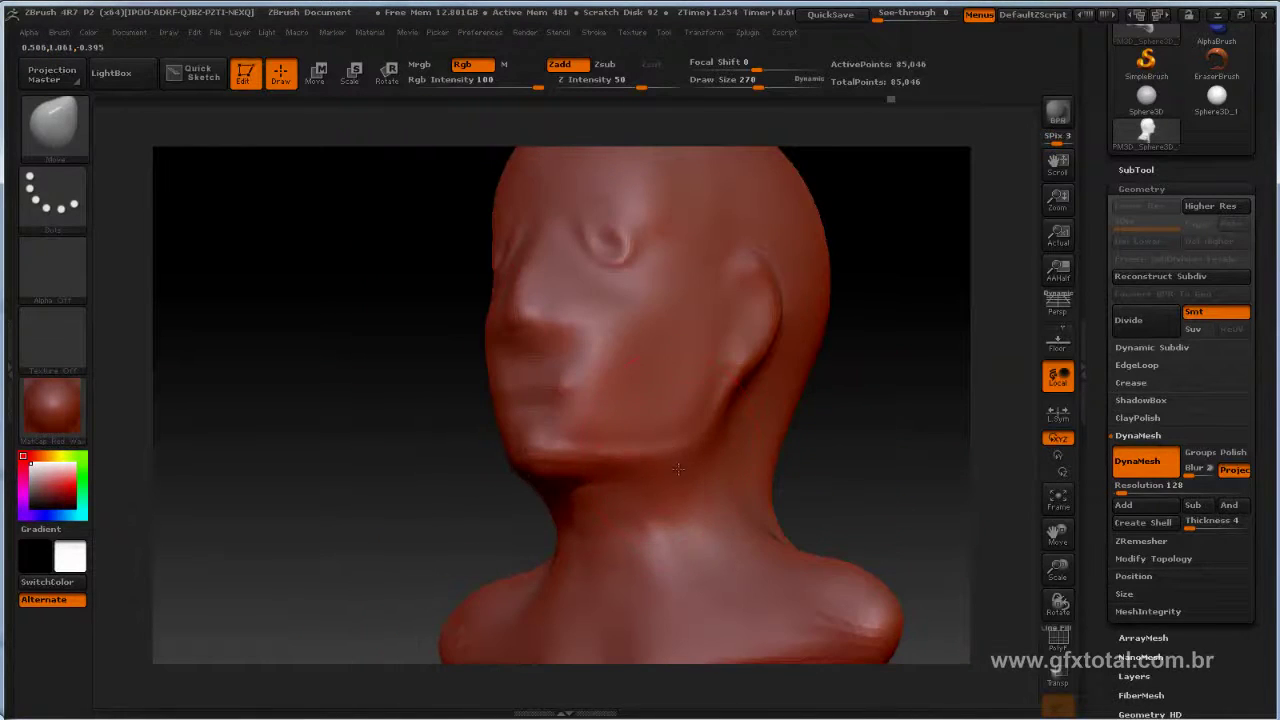
left_click_drag(540, 478, 609, 468)
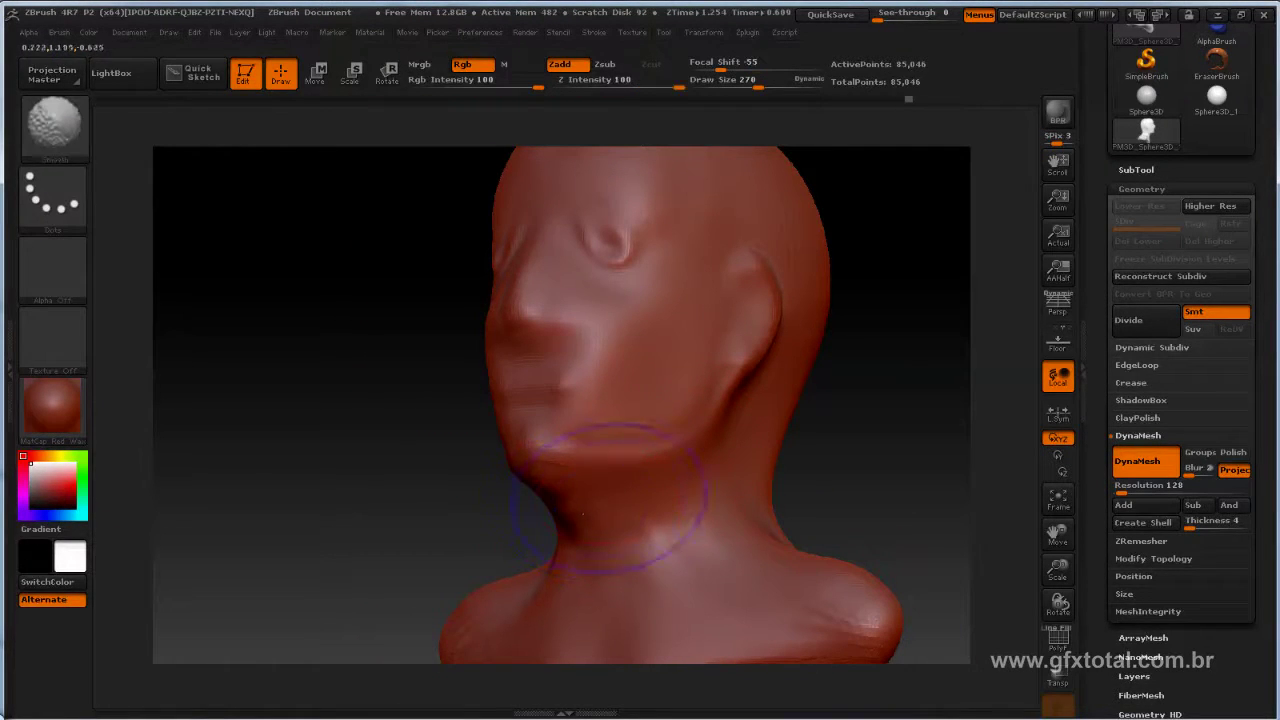
left_click_drag(371, 529, 423, 466)
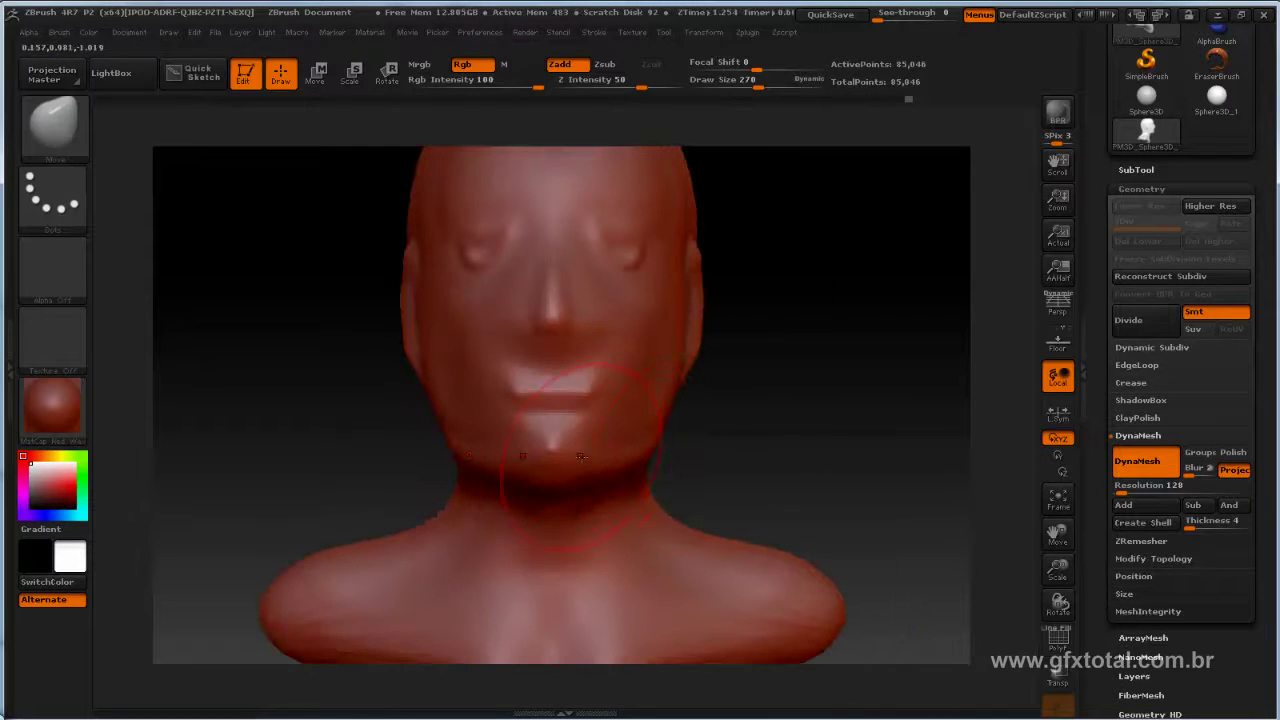
left_click_drag(800, 470, 610, 388)
Step: Shrink the brush to 208, smooth the jaw and neck, and raise the nose bridge
key("space")
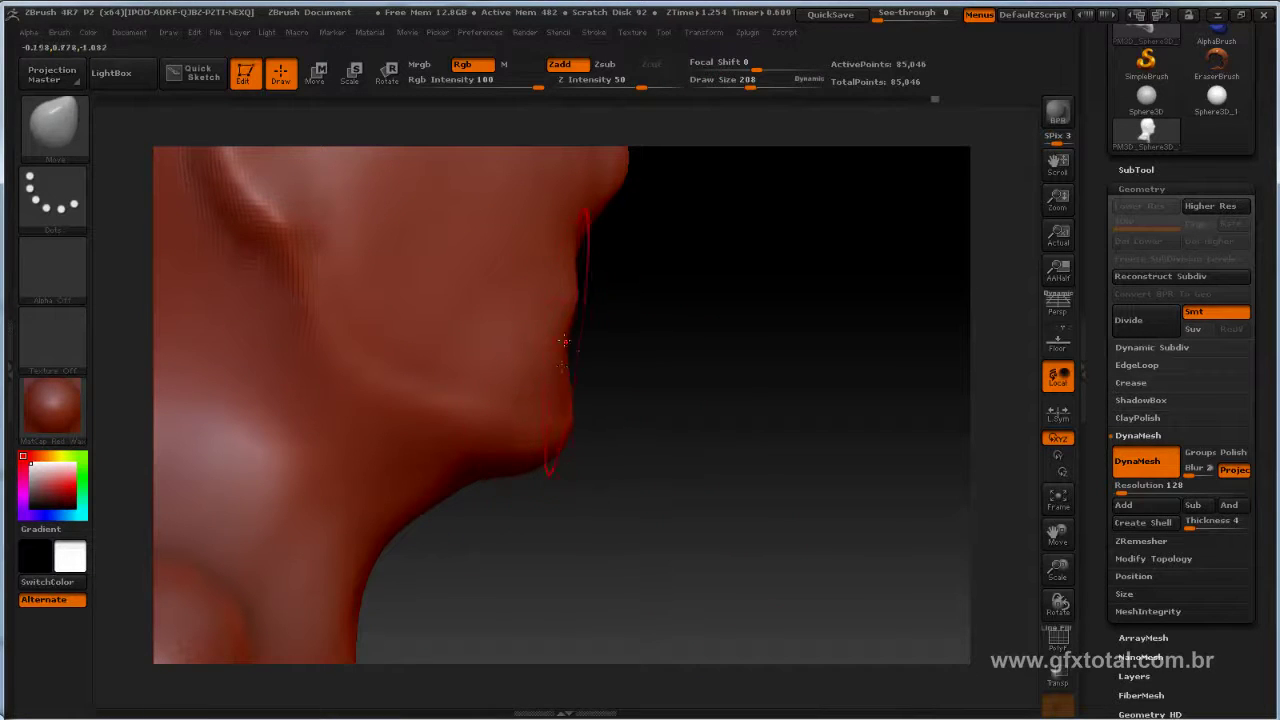
left_click_drag(632, 329, 543, 337)
key("b")
key("c")
key("b")
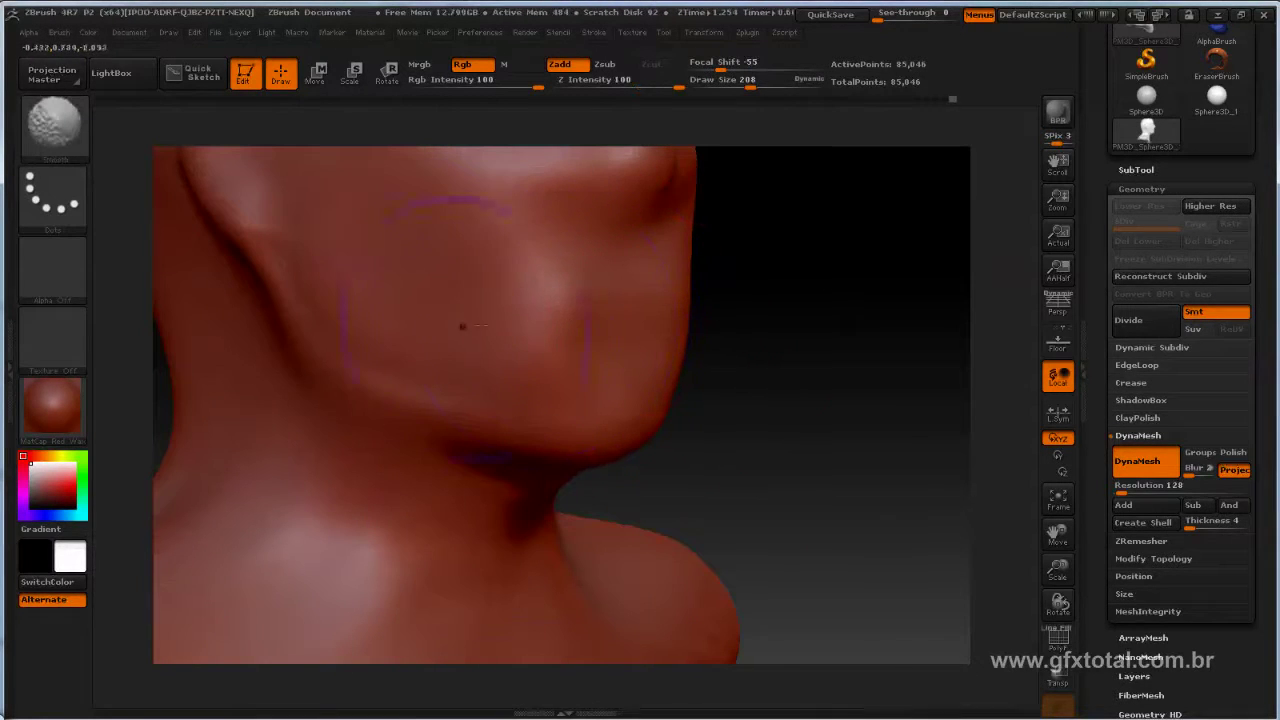
mouse_move(876, 353)
left_mouse_down()
mouse_move(894, 368)
mouse_move(846, 323)
mouse_move(716, 454)
left_mouse_up()
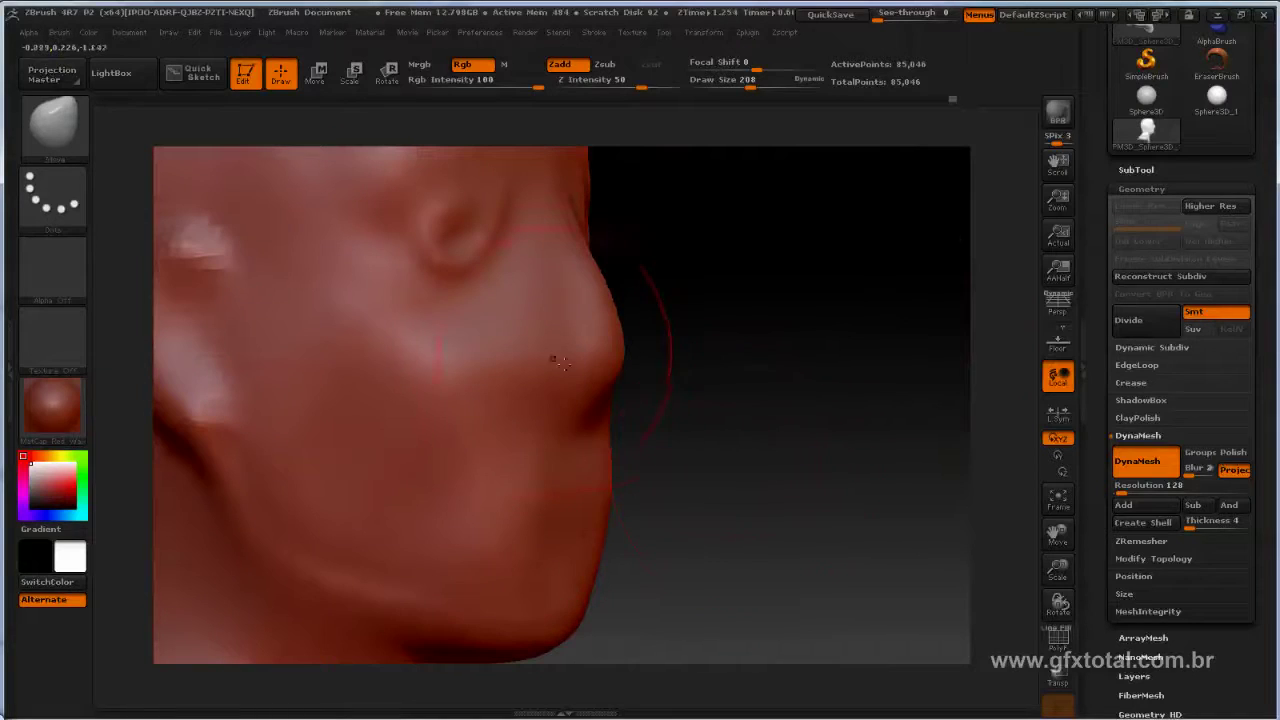
left_click_drag(609, 366, 625, 375)
left_click_drag(580, 268, 610, 320)
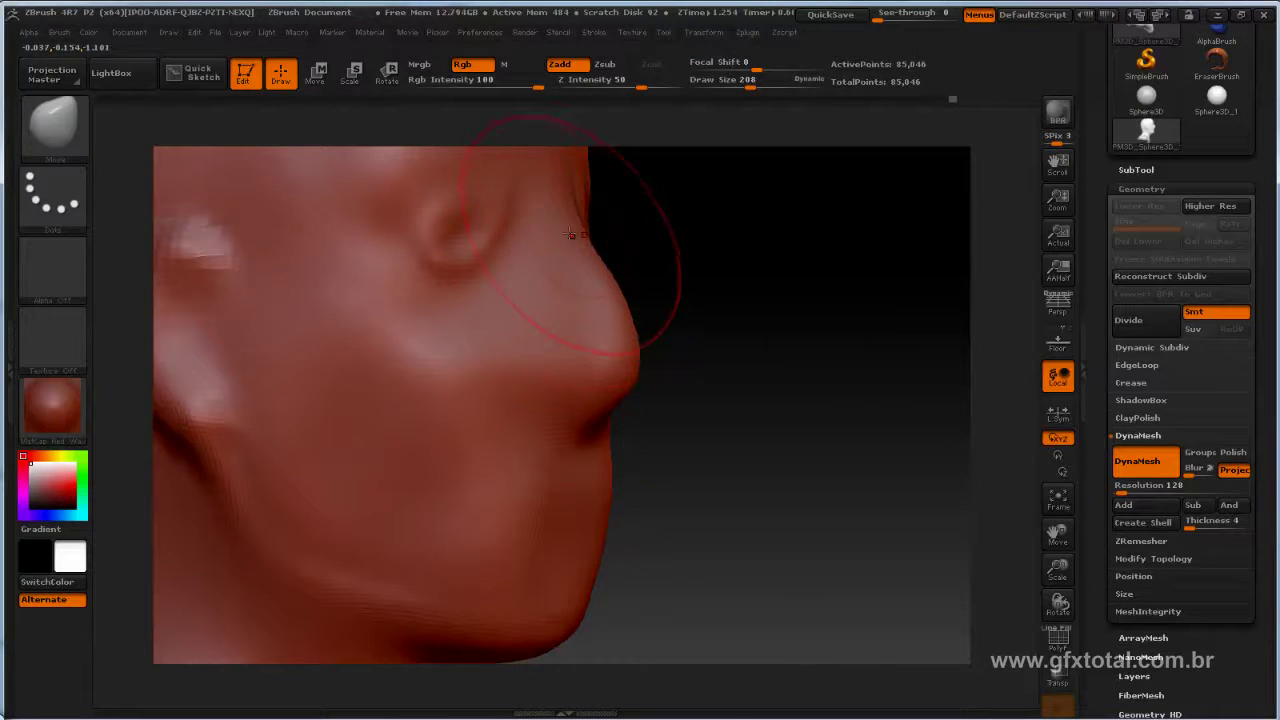
left_click_drag(663, 260, 616, 332)
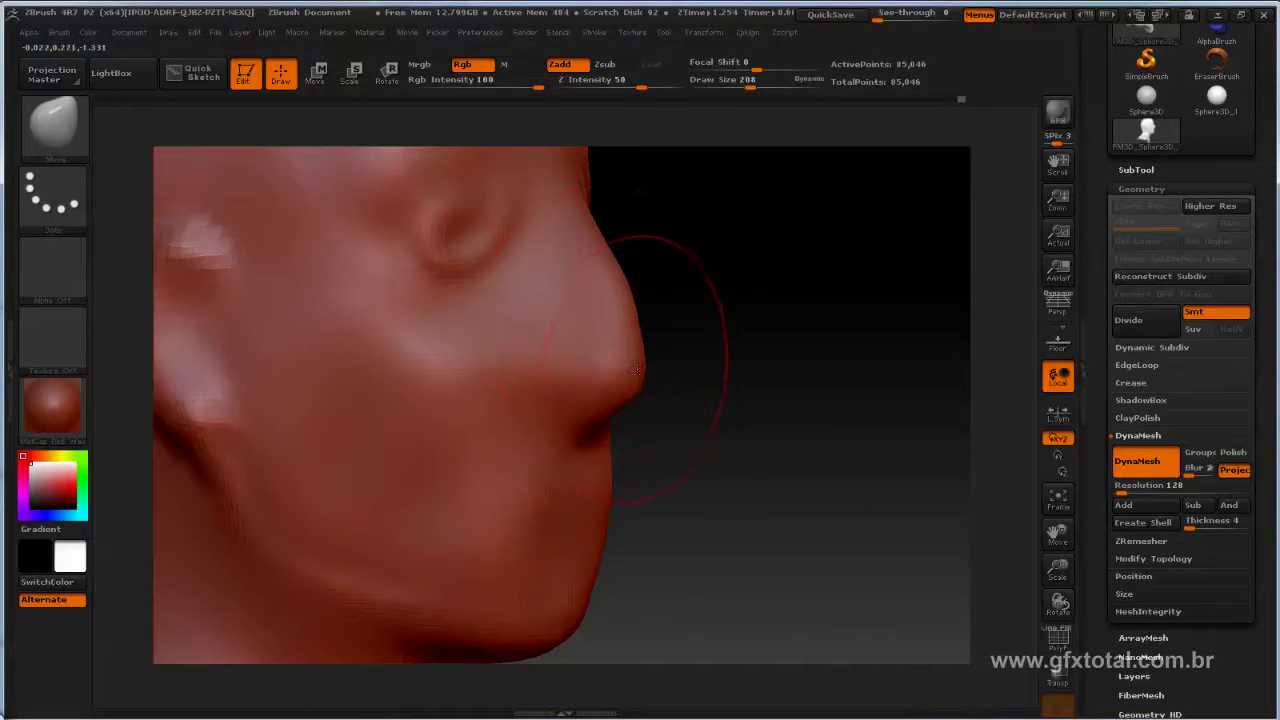
mouse_move(801, 430)
left_mouse_down()
mouse_move(929, 430)
mouse_move(820, 417)
left_mouse_up()
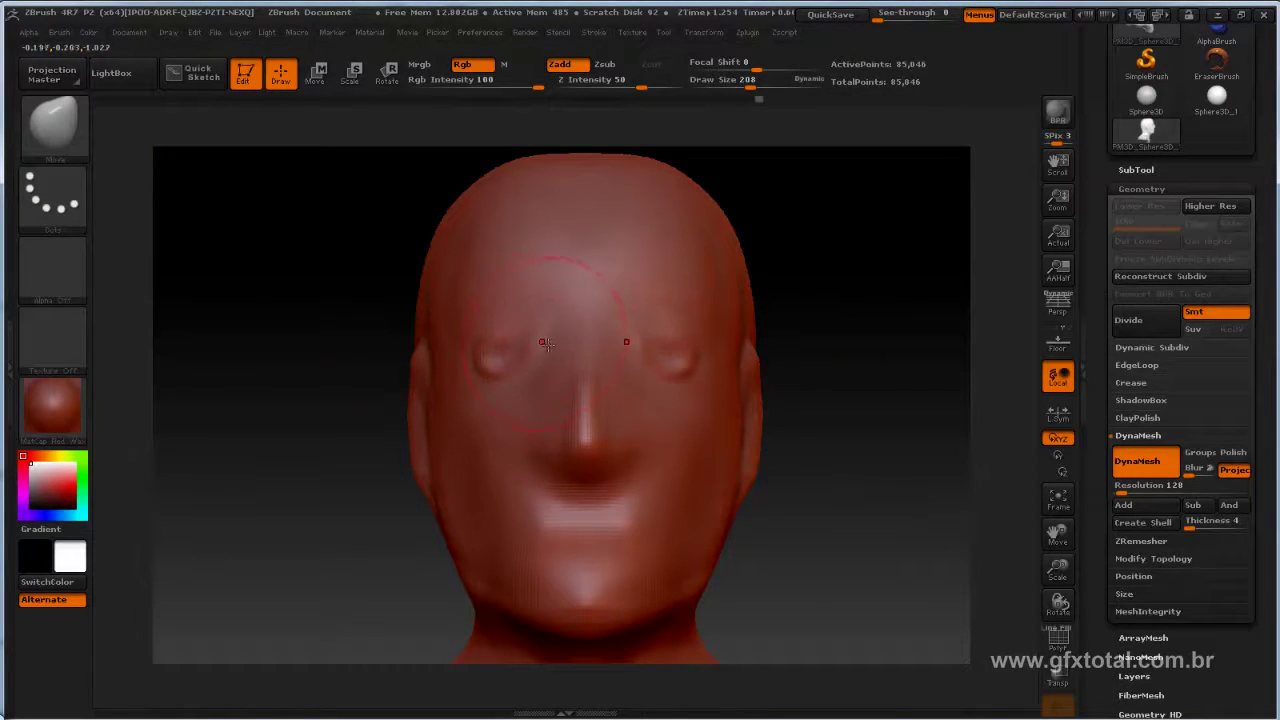
mouse_move(820, 319)
left_mouse_down()
mouse_move(906, 357)
mouse_move(840, 352)
left_mouse_up()
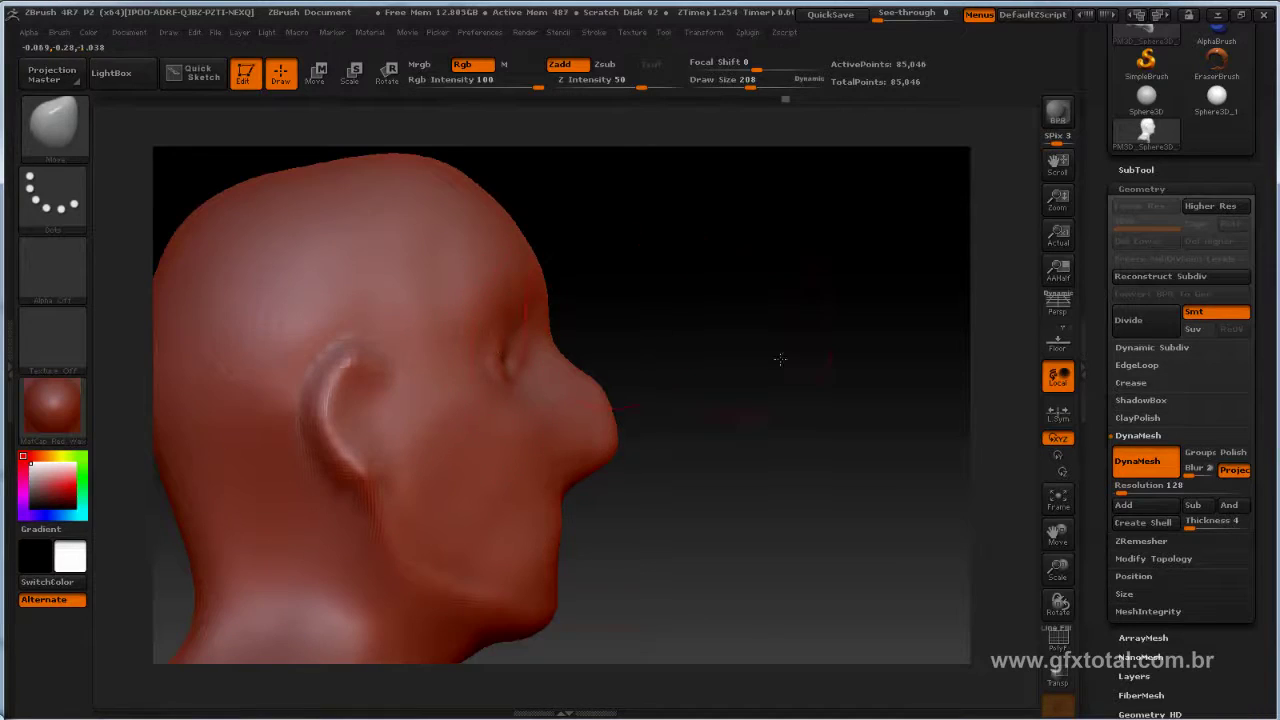
left_click_drag(780, 358, 721, 368)
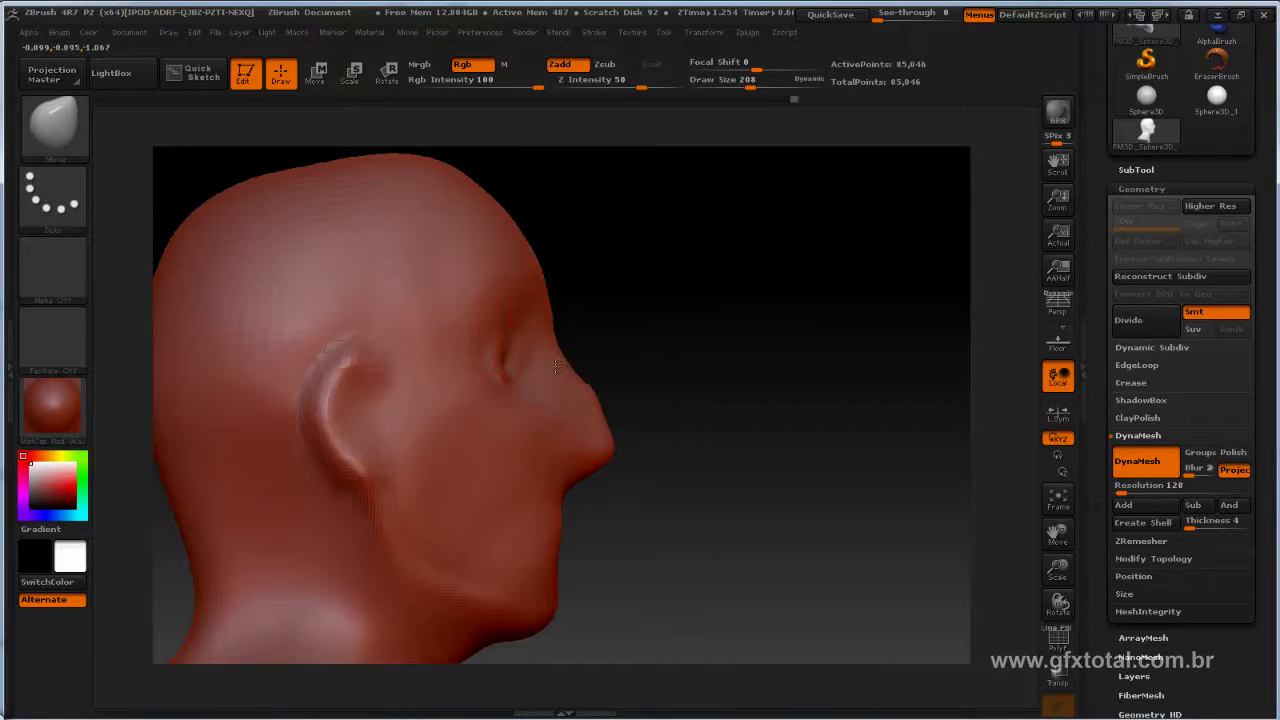
left_click_drag(694, 445, 806, 429)
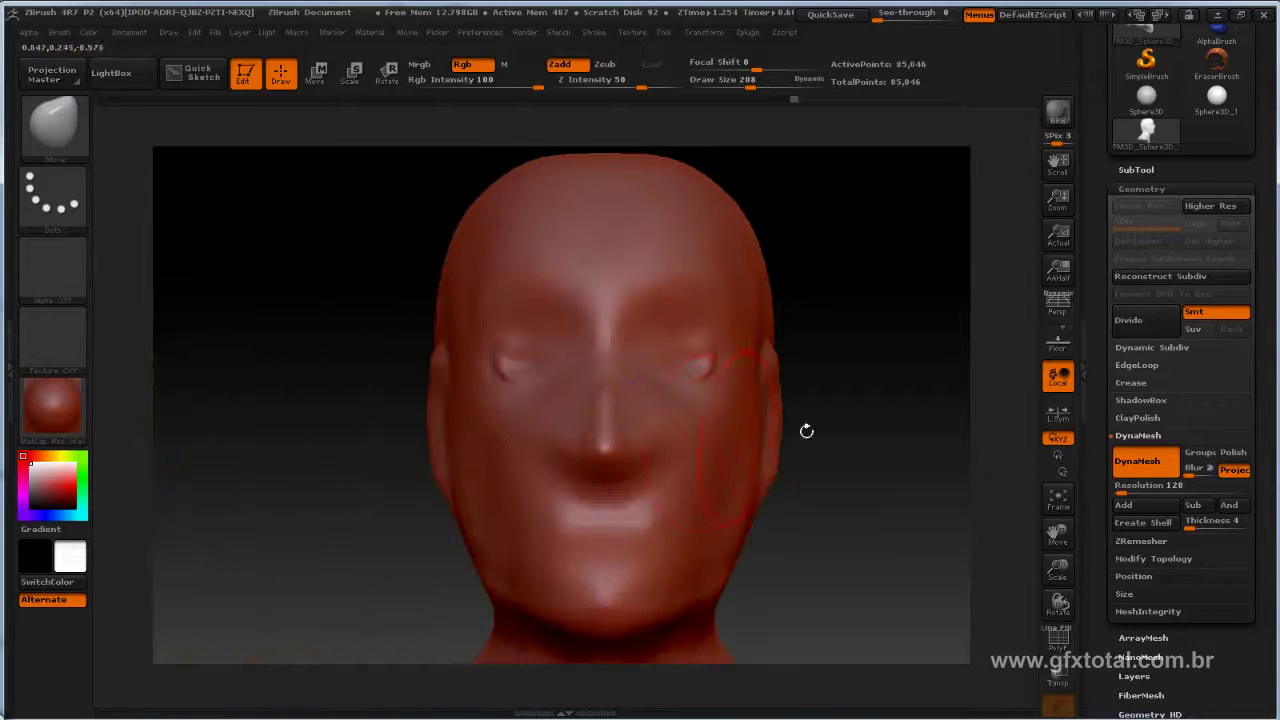
key("space")
left_click_drag(610, 383, 609, 366)
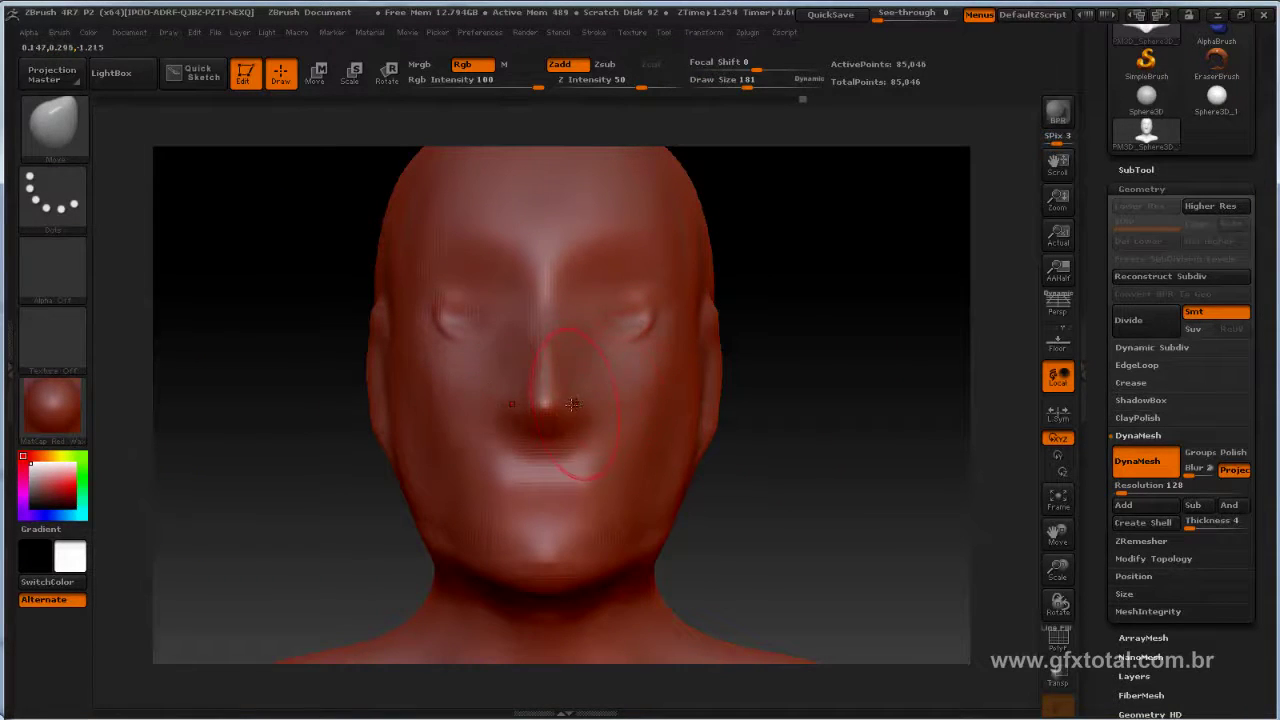
mouse_move(881, 414)
left_mouse_down()
mouse_move(837, 423)
mouse_move(843, 357)
mouse_move(783, 403)
mouse_move(864, 431)
mouse_move(823, 391)
mouse_move(857, 400)
mouse_move(920, 450)
mouse_move(764, 241)
left_mouse_up()
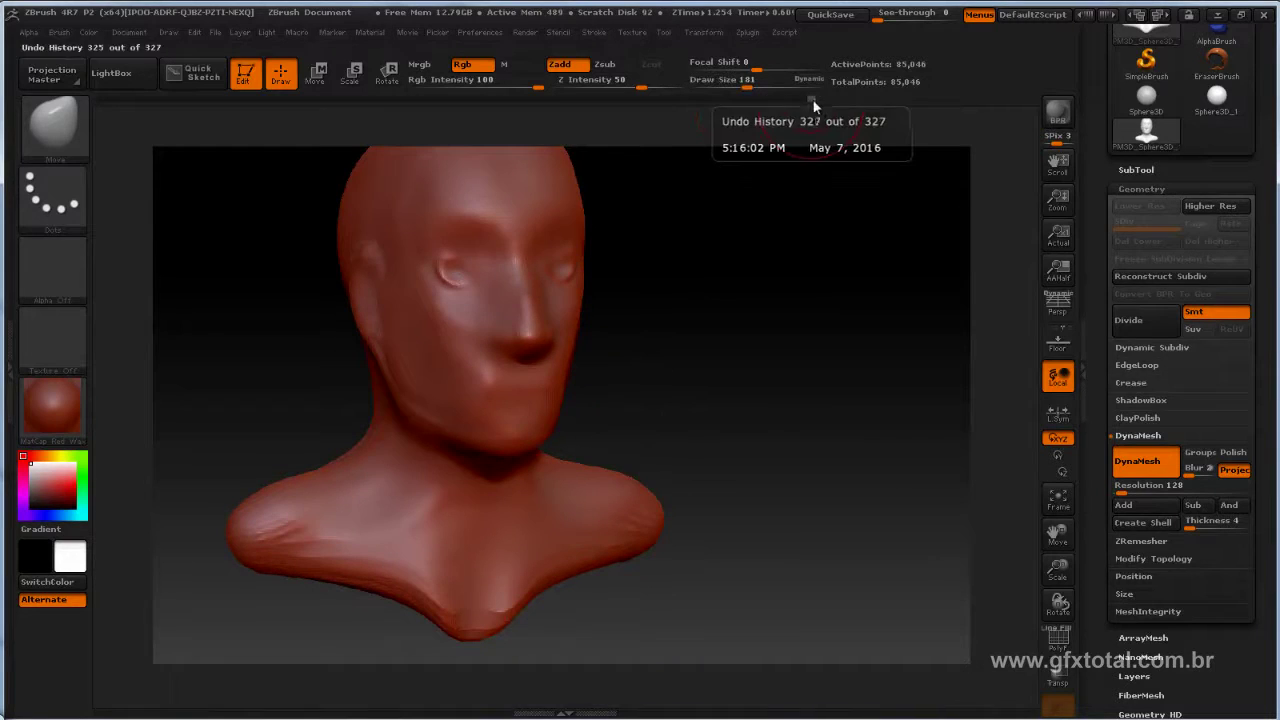
left_click_drag(812, 98, 600, 98)
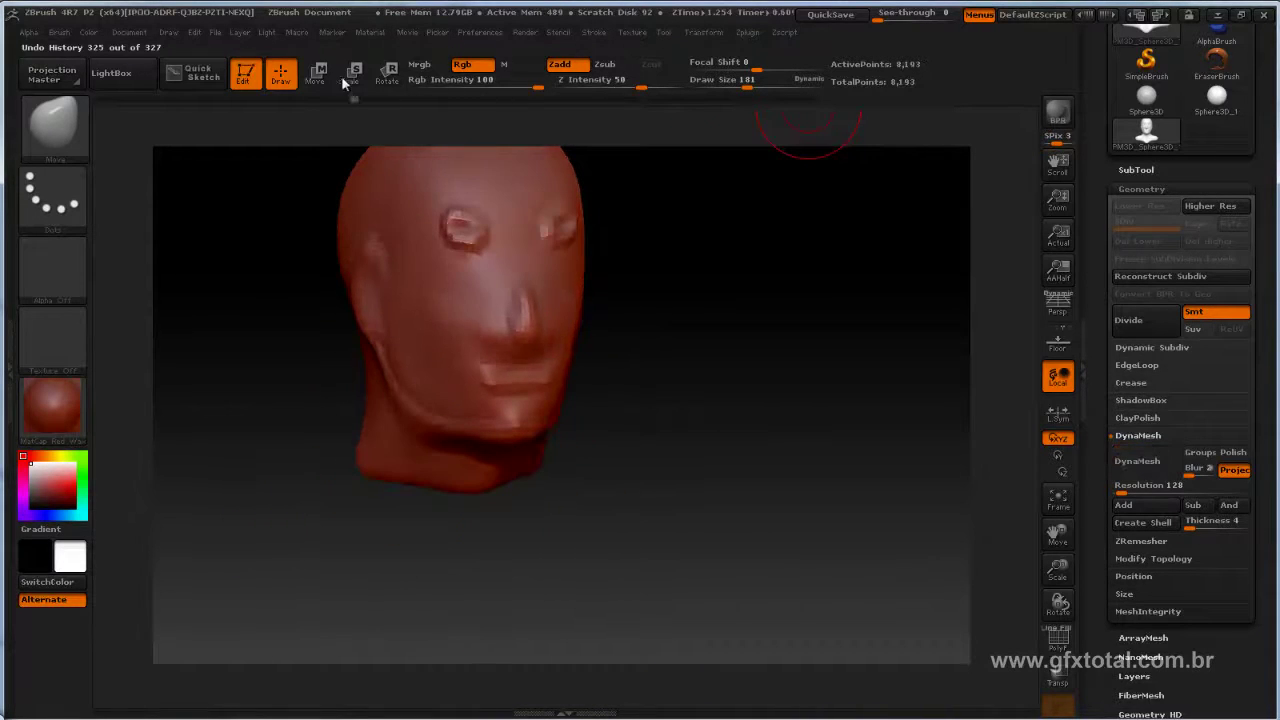
left_click_drag(283, 91, 816, 100)
mouse_move(812, 160)
left_mouse_down()
mouse_move(829, 300)
mouse_move(794, 303)
mouse_move(771, 371)
mouse_move(785, 406)
mouse_move(784, 390)
left_mouse_up()
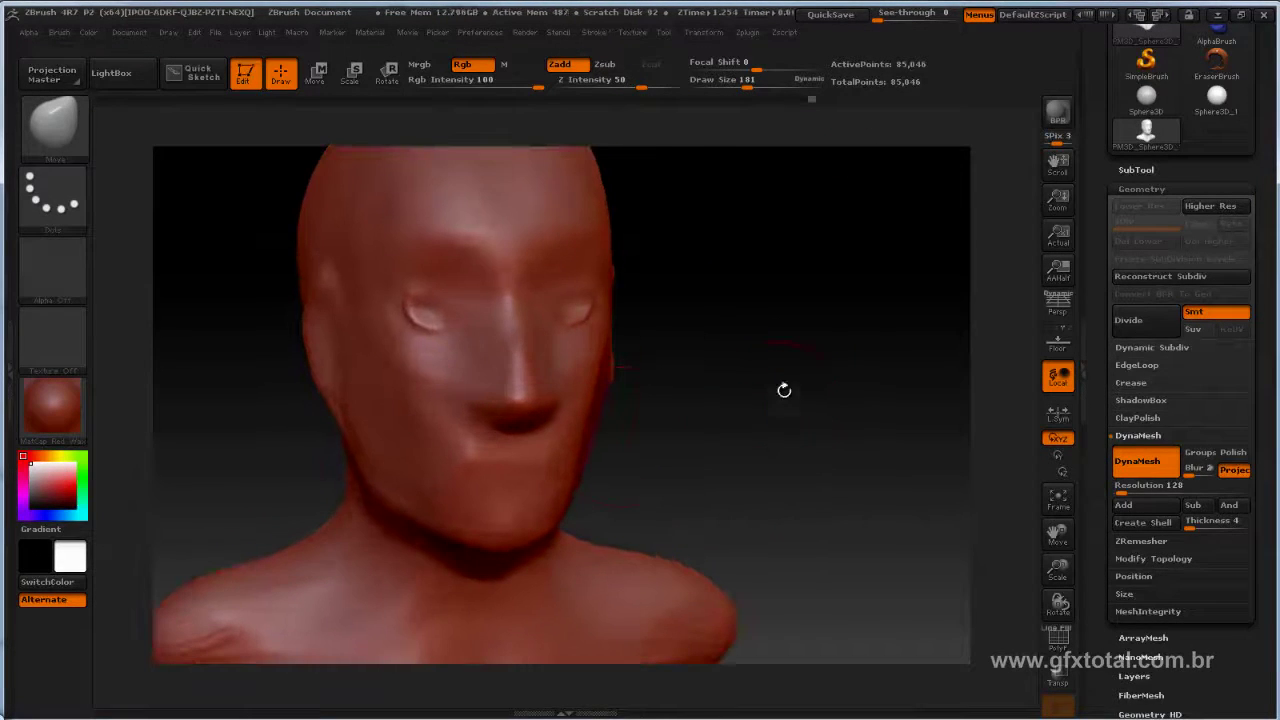
left_click_drag(737, 313, 854, 425)
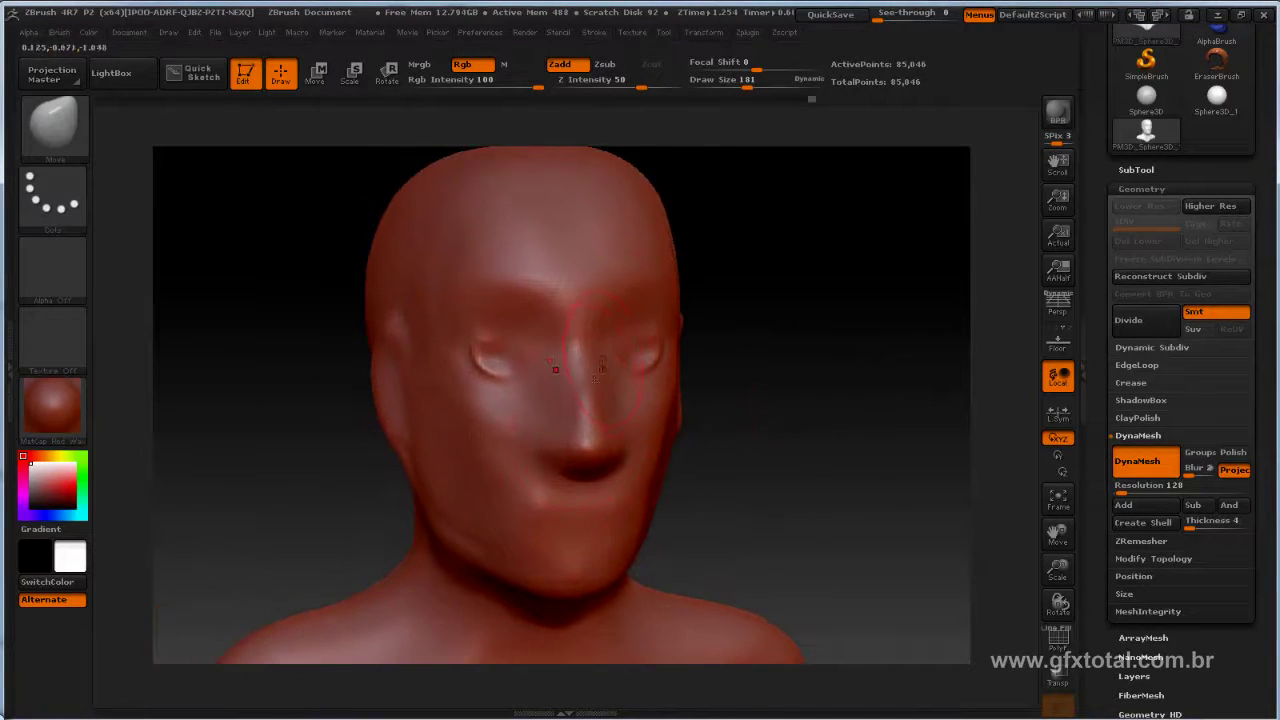
Step: Smooth the face, switch to ClayBuildup at size 140, and test cheek strokes, smoothing them away
key("shift")
left_click_drag(605, 357, 500, 390, "shift")
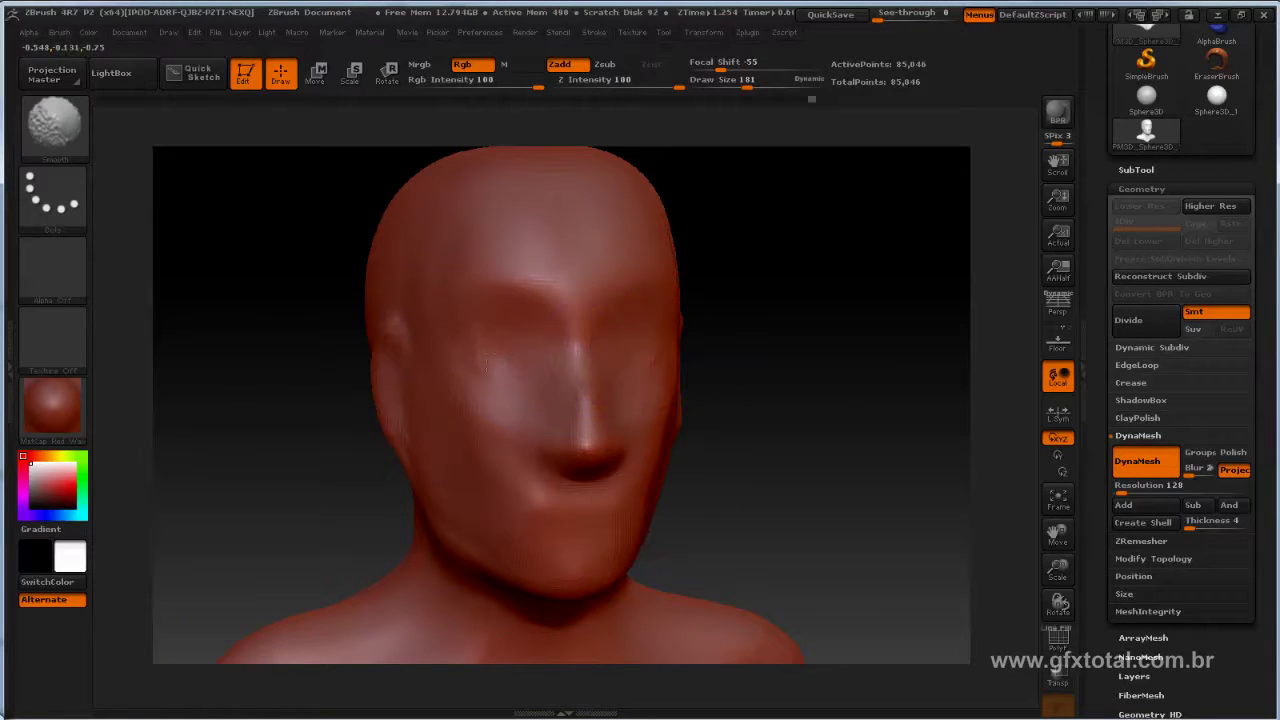
mouse_move(800, 380)
left_mouse_down()
mouse_move(875, 450)
mouse_move(857, 417)
mouse_move(800, 400)
left_mouse_up()
left_click(53, 125)
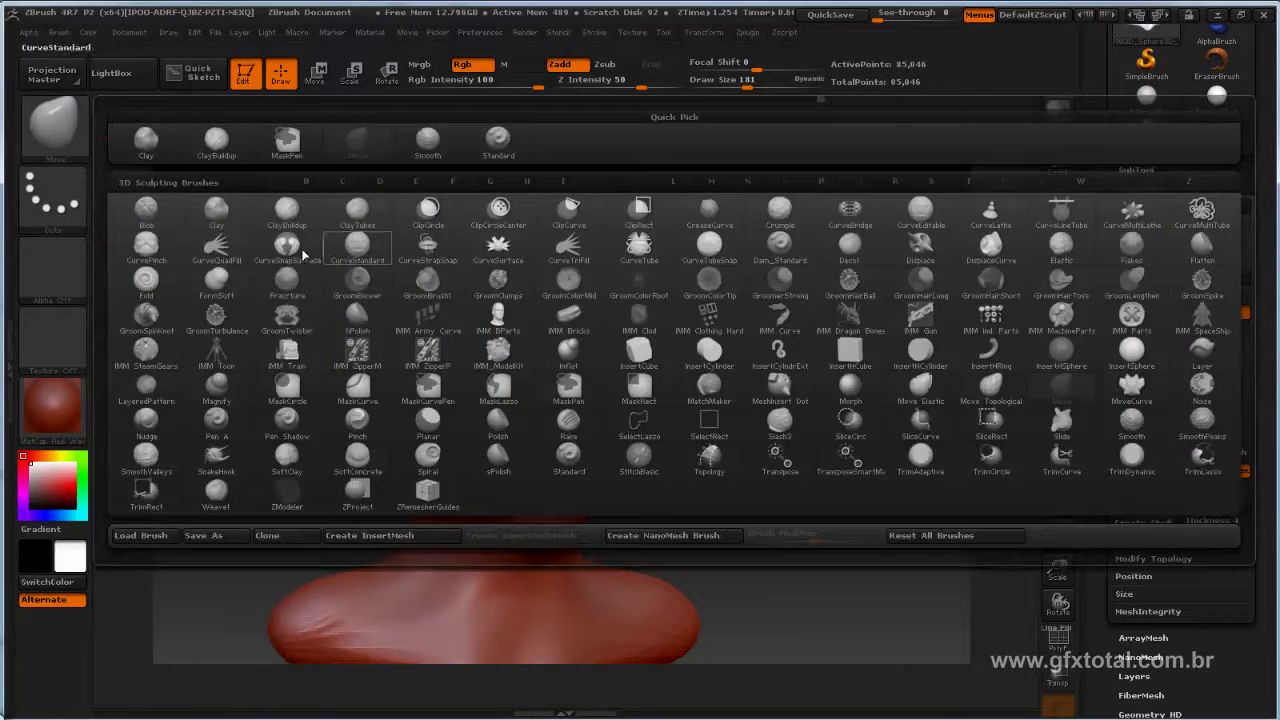
left_click(213, 147)
mouse_move(800, 400)
left_mouse_down()
mouse_move(771, 343)
mouse_move(814, 371)
mouse_move(831, 306)
mouse_move(720, 303)
left_mouse_up()
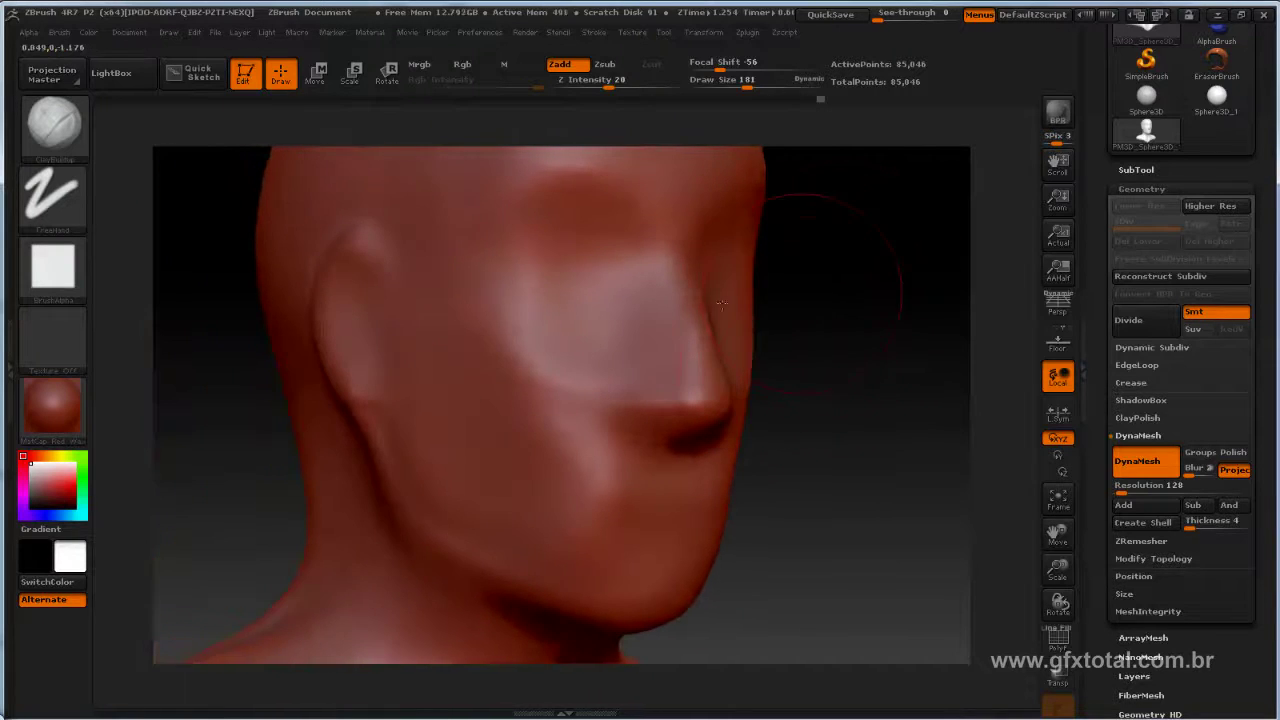
key("space")
mouse_move(541, 369)
left_mouse_down()
mouse_move(533, 352)
mouse_move(563, 330)
left_mouse_up()
left_click_drag(514, 430, 600, 368)
mouse_move(530, 433)
left_mouse_down("shift")
mouse_move(600, 329)
mouse_move(471, 371)
mouse_move(464, 321)
left_mouse_up("shift")
left_click_drag(566, 286, 474, 390)
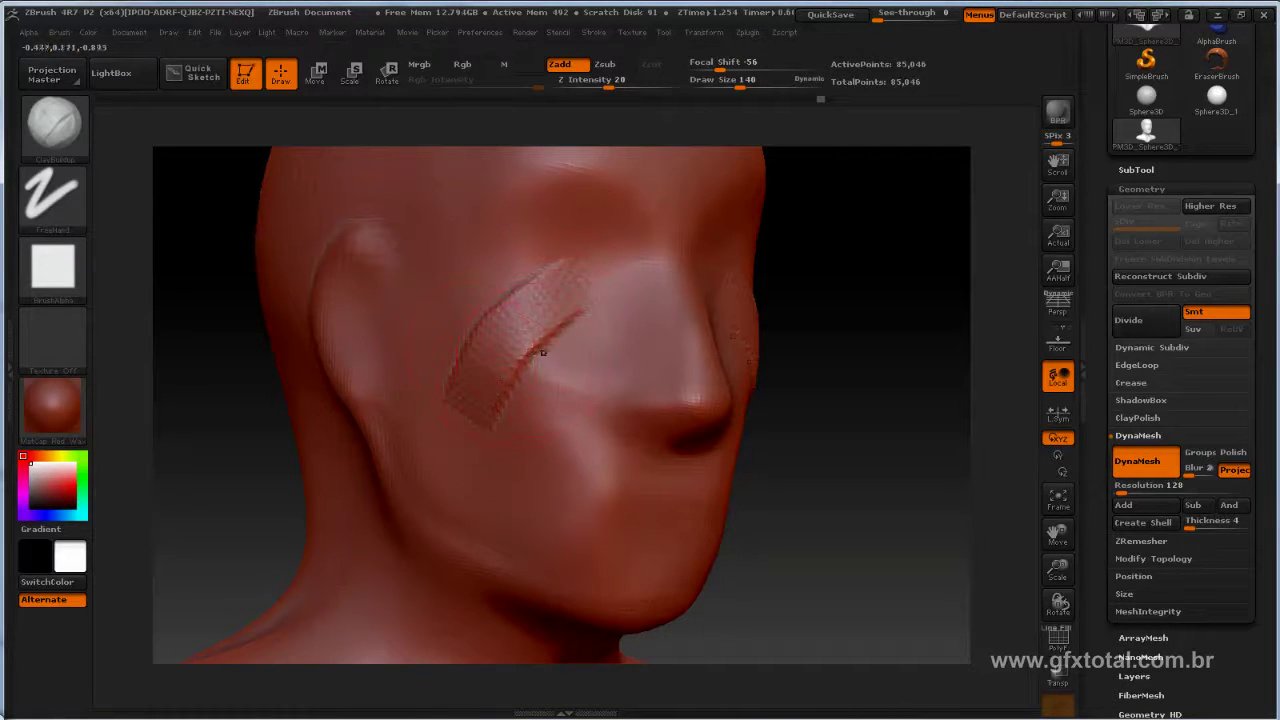
mouse_move(542, 327)
left_mouse_down("shift")
mouse_move(550, 320)
mouse_move(504, 352)
left_mouse_up("shift")
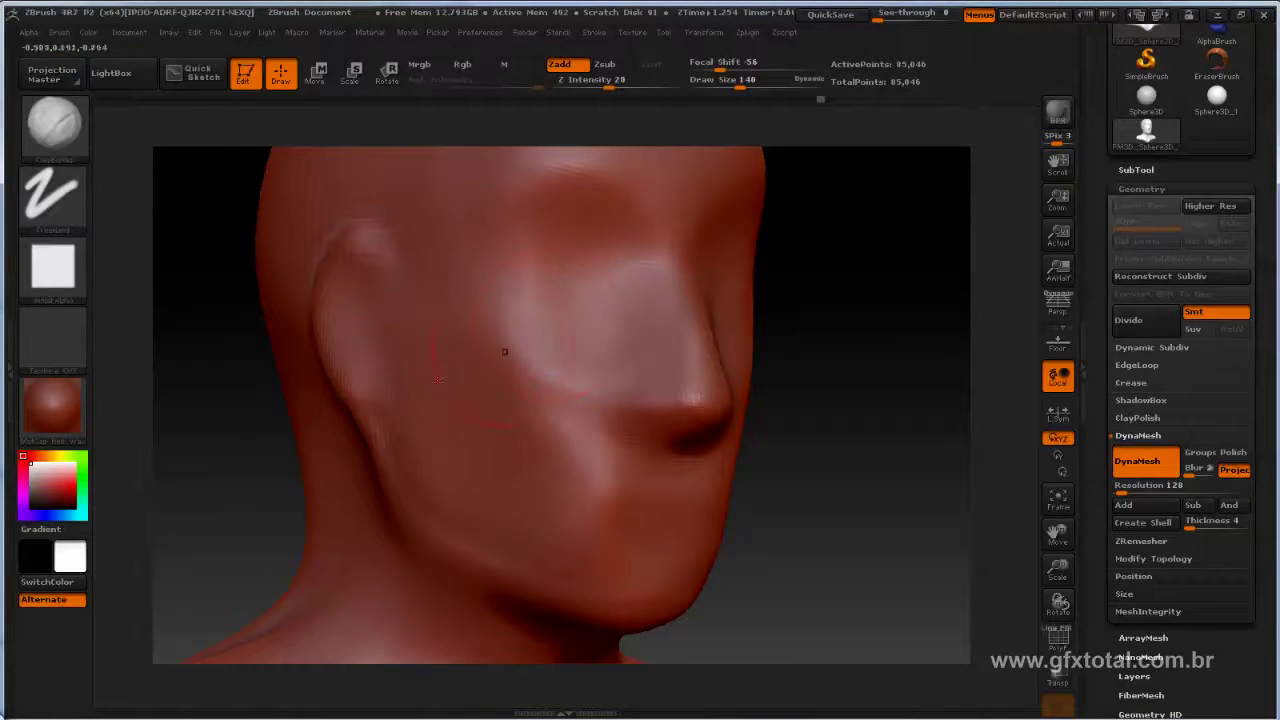
Step: Set the brush alpha to Alpha 06 and smooth leftover marks on the cheek and lip
left_click(56, 276)
left_click(285, 280)
left_click(60, 280)
left_click(564, 344)
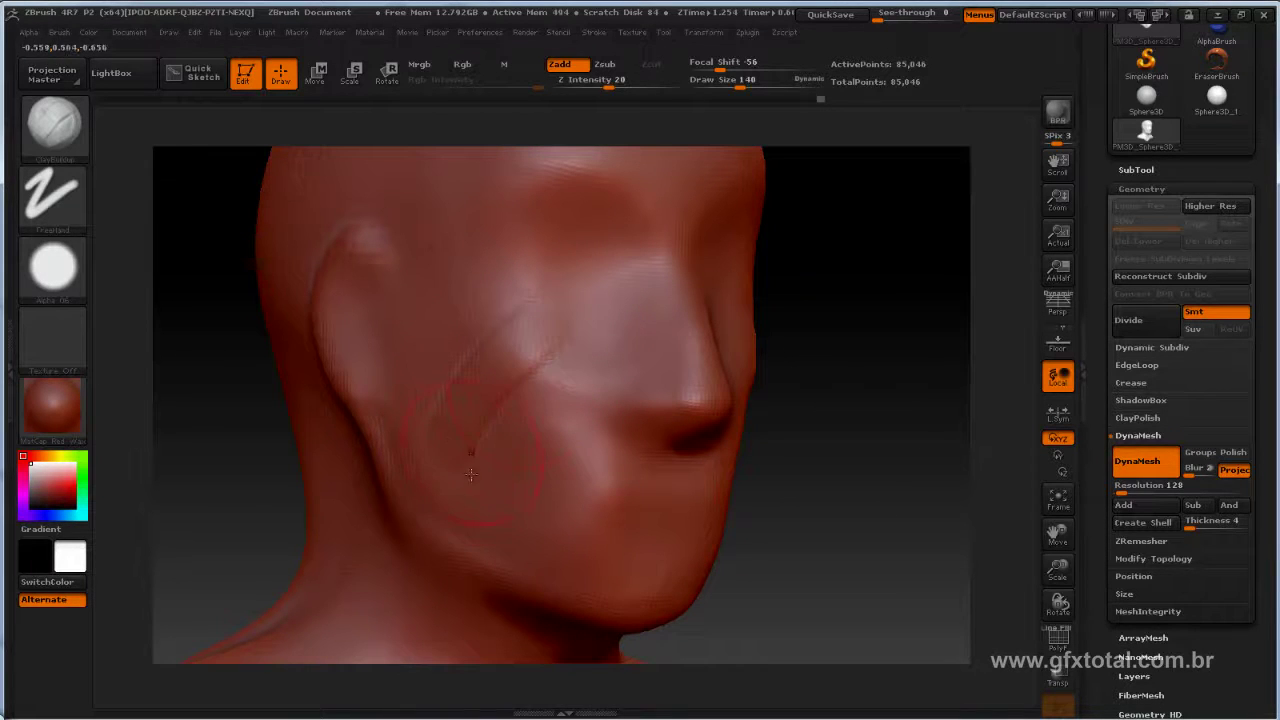
left_click_drag(581, 329, 500, 430, "shift")
left_click_drag(449, 471, 657, 423, "shift")
Step: Reduce the brush size to 109 and build brow ridges over both eyes
mouse_move(878, 373)
left_mouse_down()
mouse_move(734, 434)
mouse_move(838, 403)
left_mouse_up()
key("space")
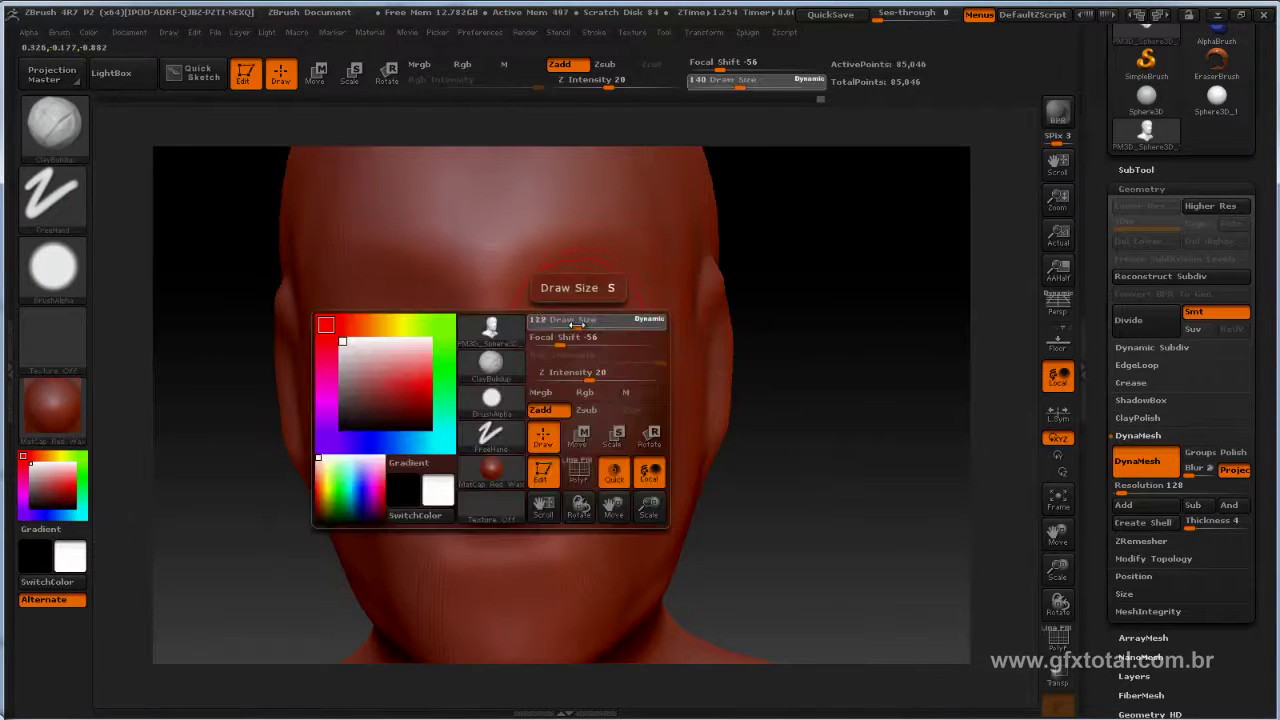
left_click_drag(578, 290, 555, 290)
mouse_move(566, 338)
left_mouse_down()
mouse_move(622, 327)
mouse_move(552, 362)
mouse_move(646, 314)
mouse_move(560, 332)
mouse_move(586, 313)
mouse_move(600, 256)
mouse_move(688, 262)
left_mouse_up()
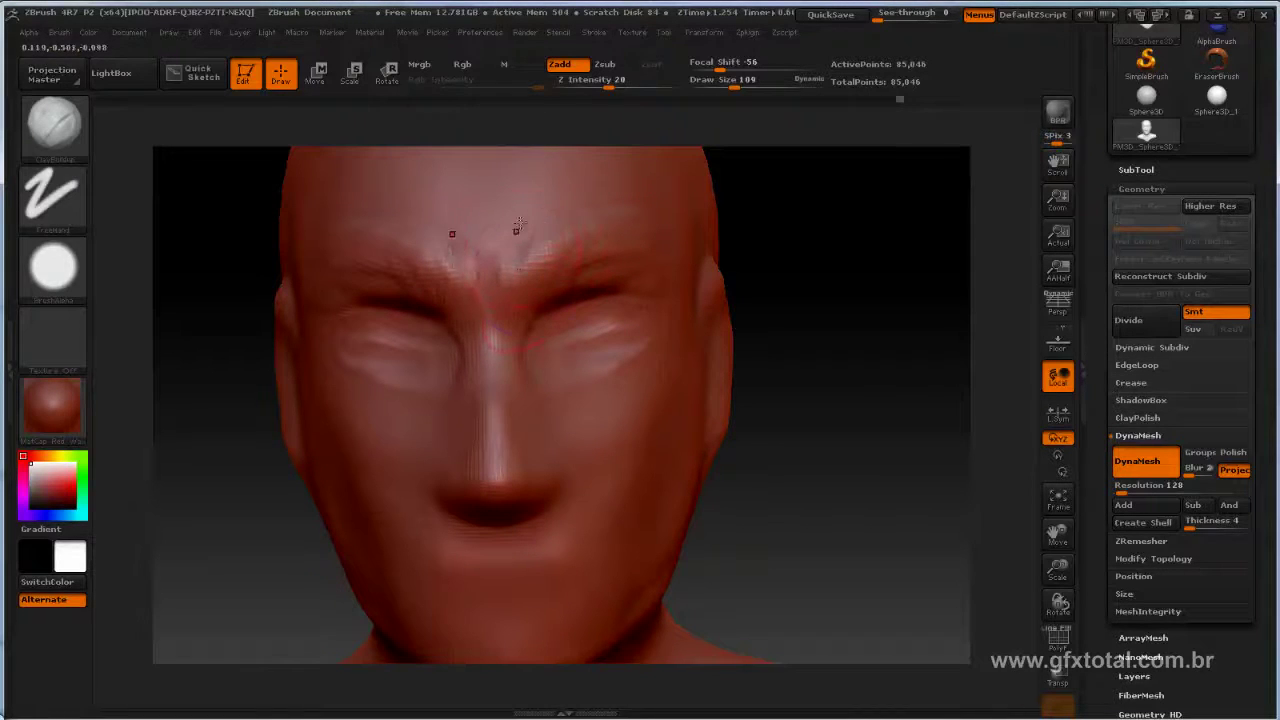
Step: Strengthen the brow by alternating Smooth and ClayBuildup strokes
key("b")
key("s")
key("t")
key("b")
key("c")
key("b")
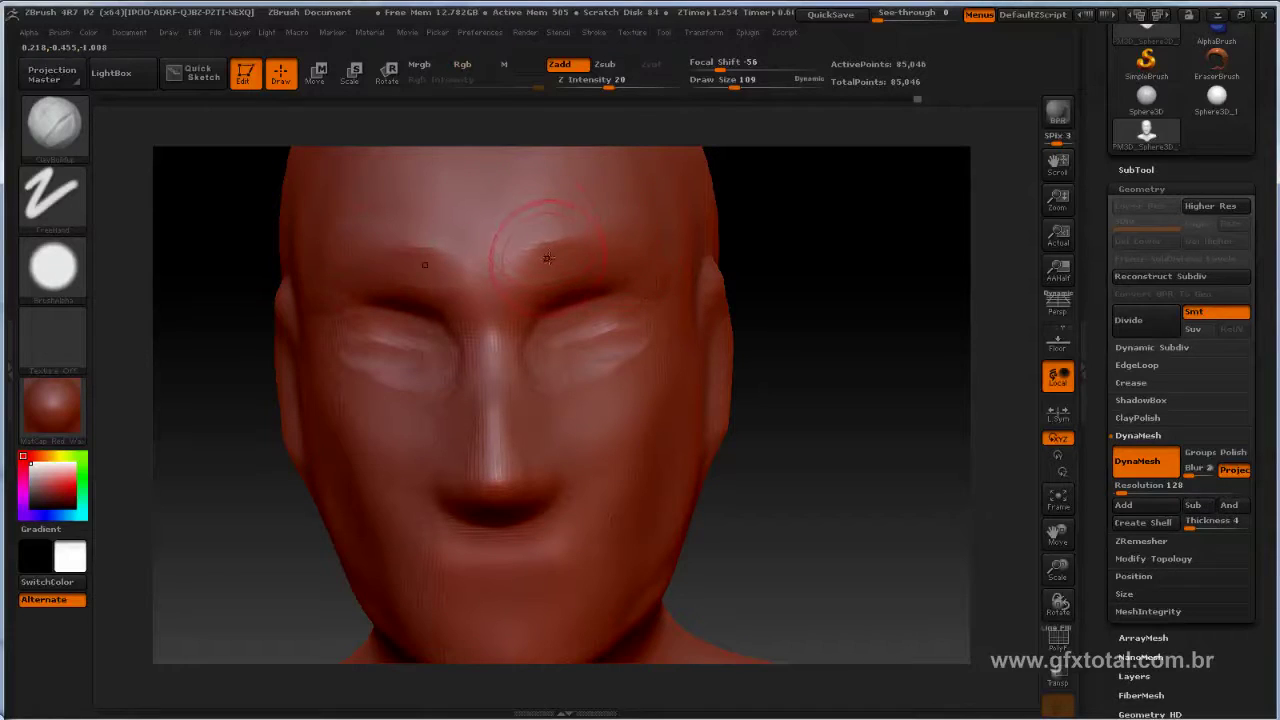
key("b")
key("s")
key("t")
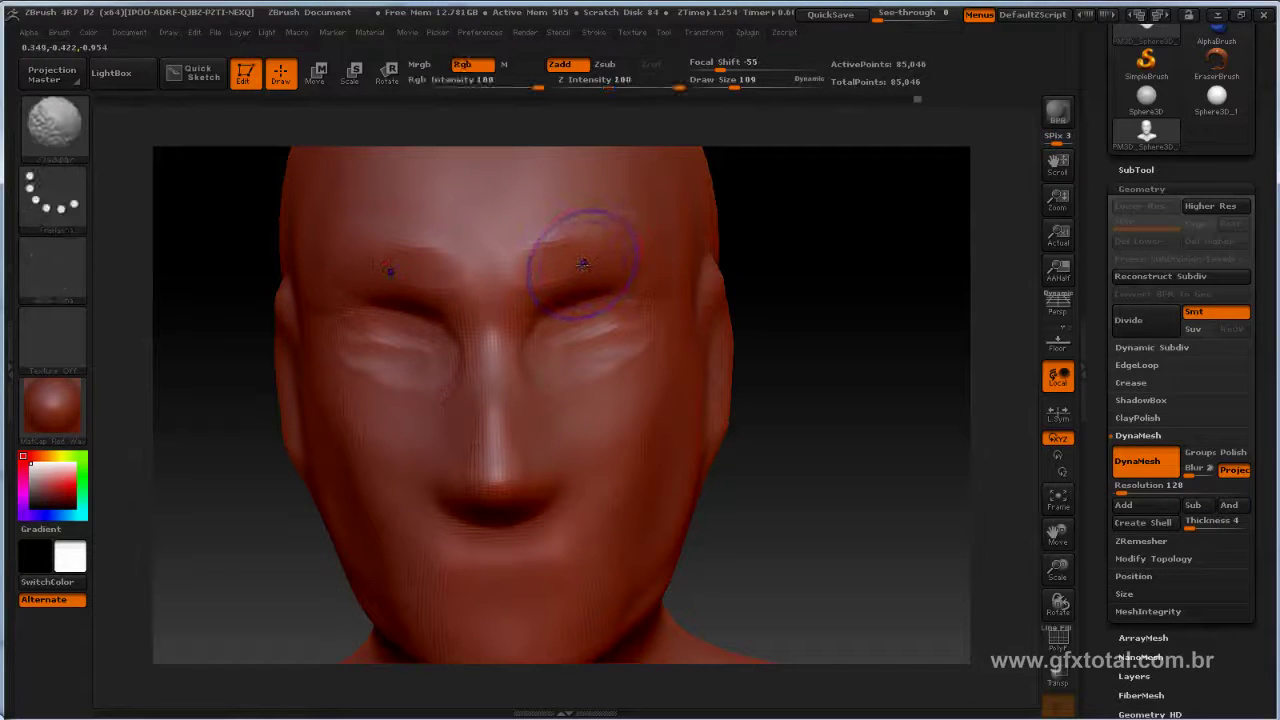
key("b")
key("c")
key("b")
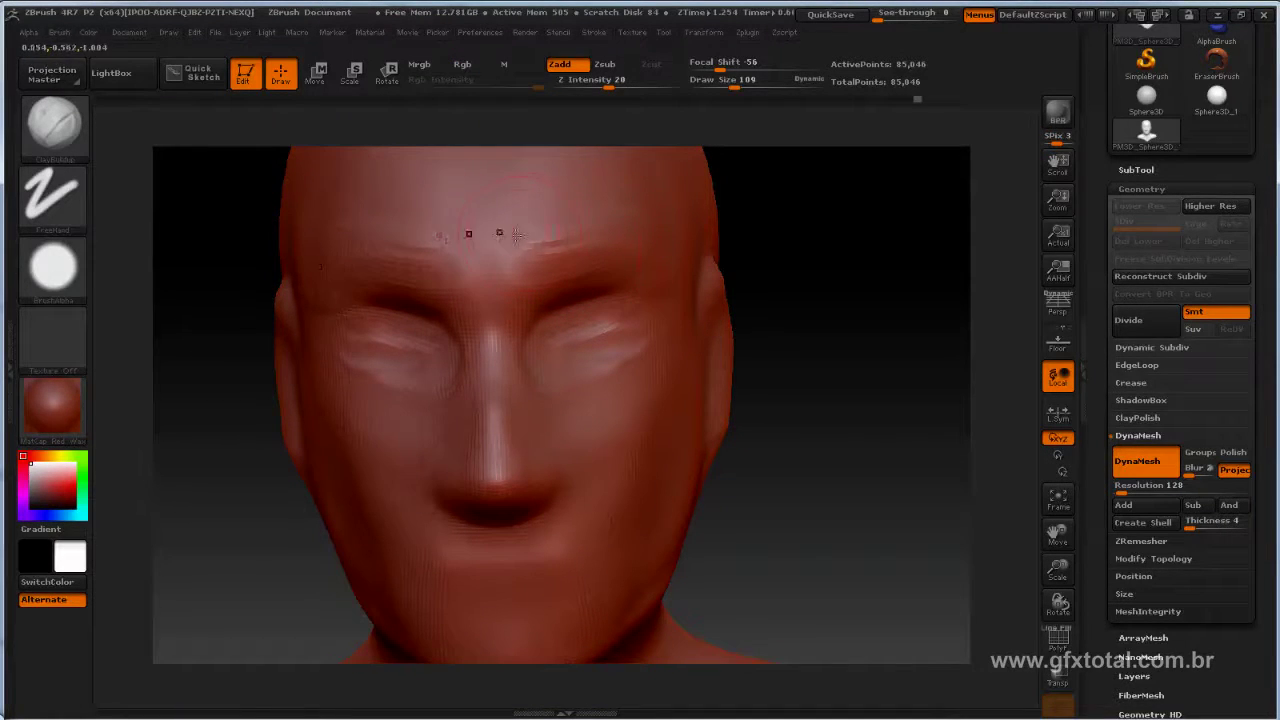
Step: Add clay along the brow and cheek ridge below the eye, smoothing it into a soft cheekbone
key("shift")
key("shift")
key("shift")
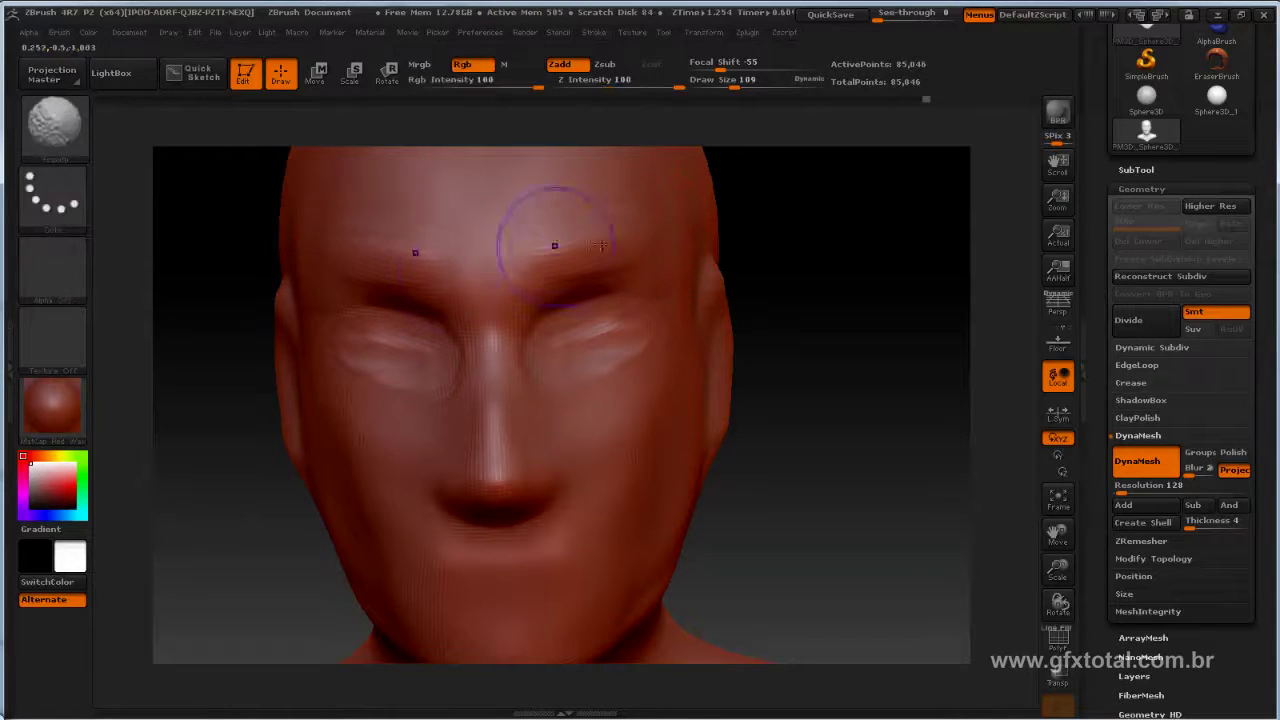
left_click_drag(855, 294, 700, 300)
key("shift")
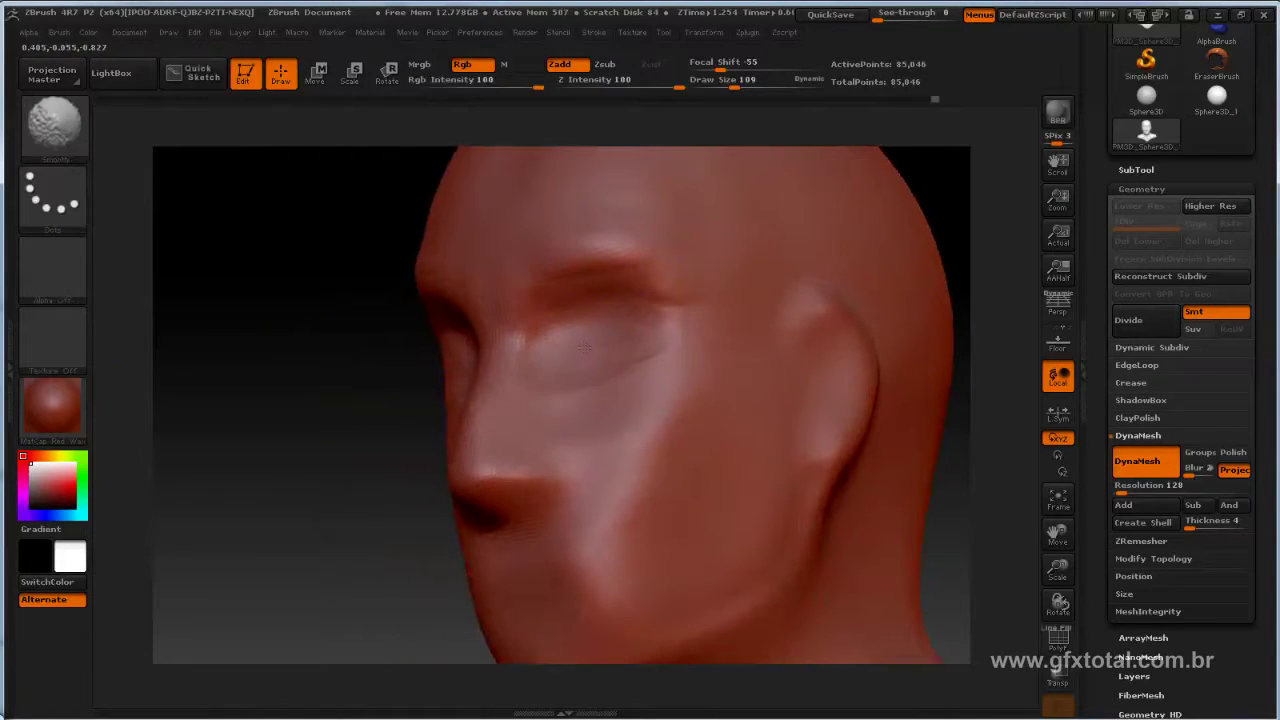
key("shift")
mouse_move(617, 332)
left_mouse_down()
mouse_move(719, 316)
mouse_move(623, 374)
mouse_move(605, 465)
mouse_move(662, 498)
mouse_move(650, 410)
mouse_move(620, 490)
left_mouse_up()
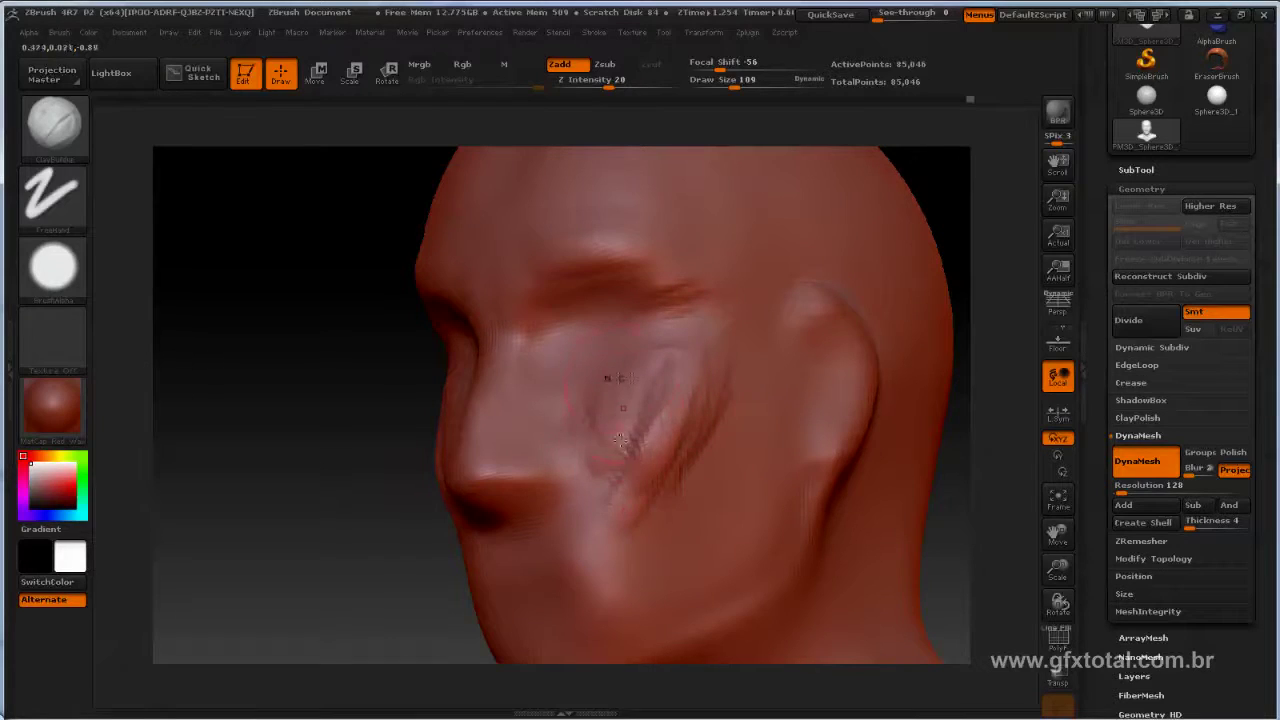
left_click_drag(651, 346, 678, 387, "shift")
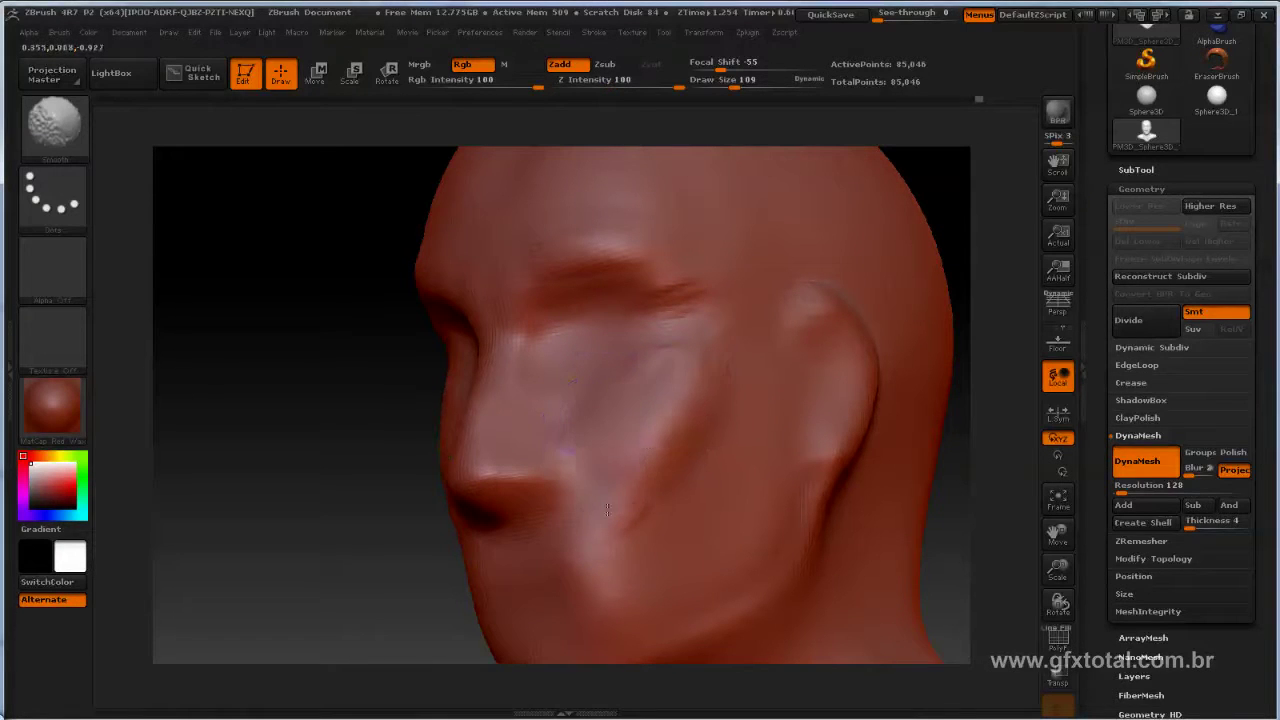
mouse_move(291, 463)
left_mouse_down()
mouse_move(596, 396)
mouse_move(462, 400)
left_mouse_up()
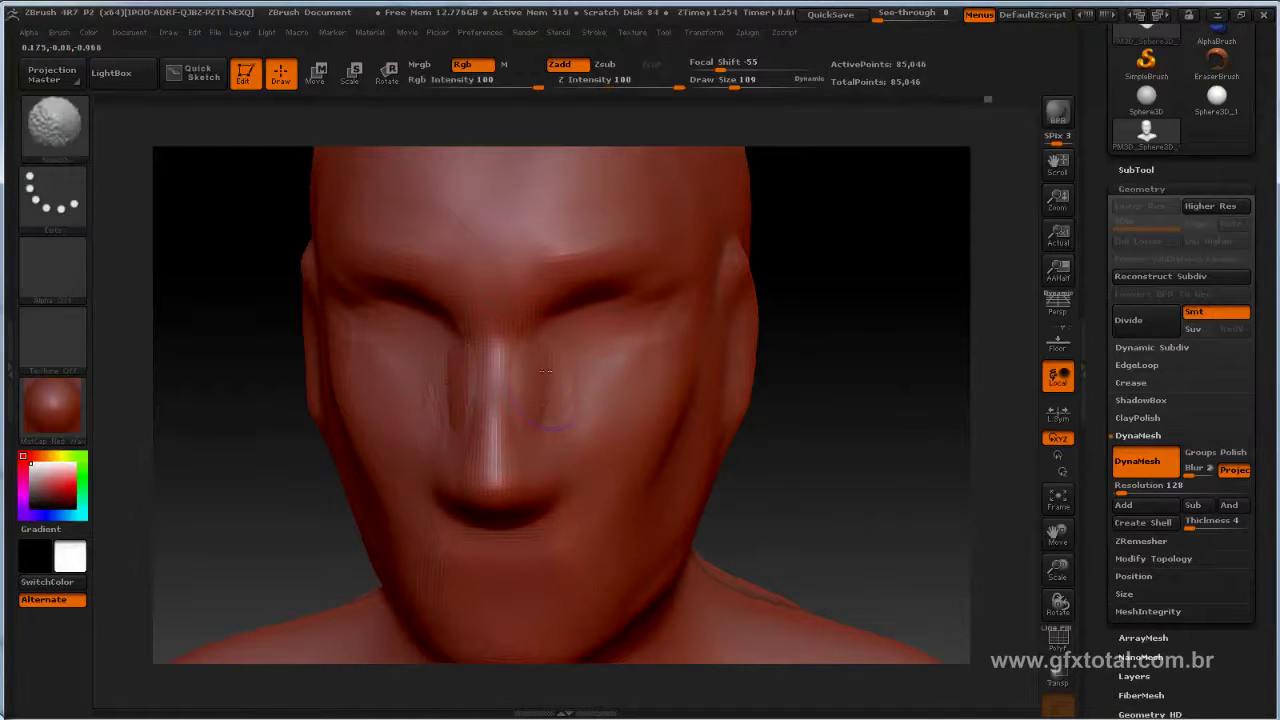
Step: Reshape and smooth the side of the nose, then orbit to check cheek, jaw and neck
left_click_drag(560, 340, 608, 384, "shift")
left_click_drag(250, 430, 467, 306)
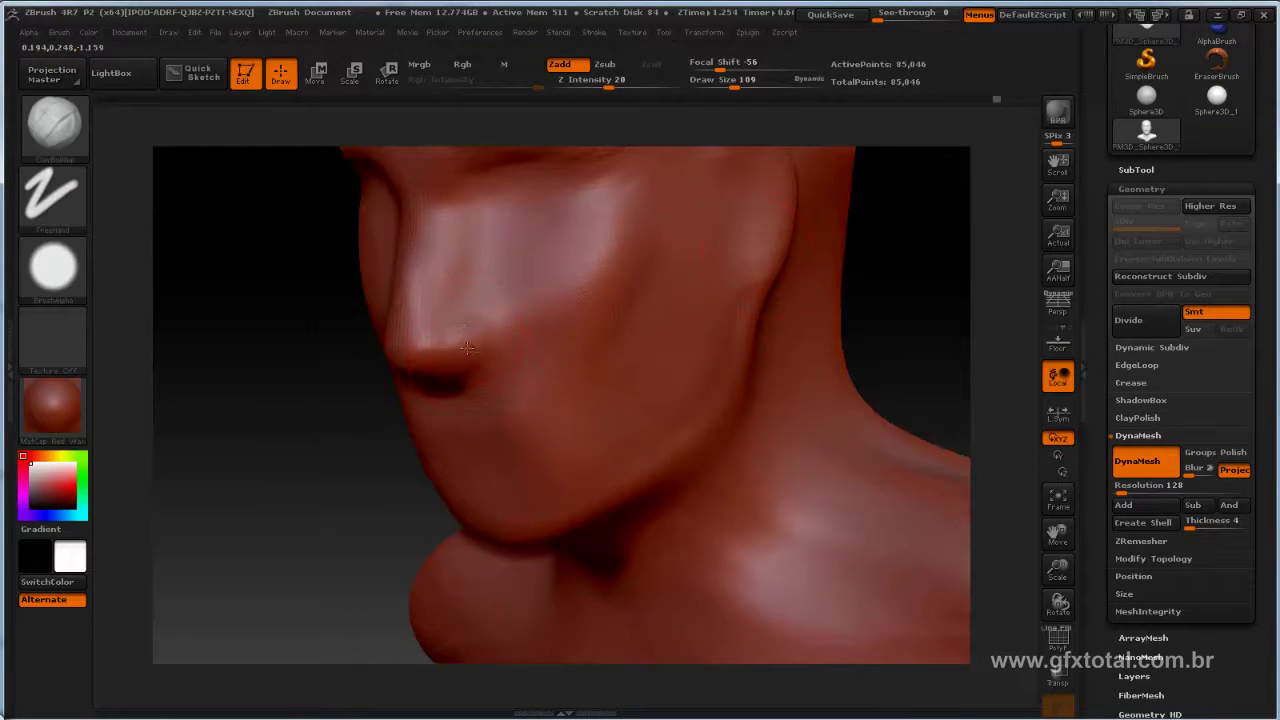
left_click_drag(290, 462, 321, 443)
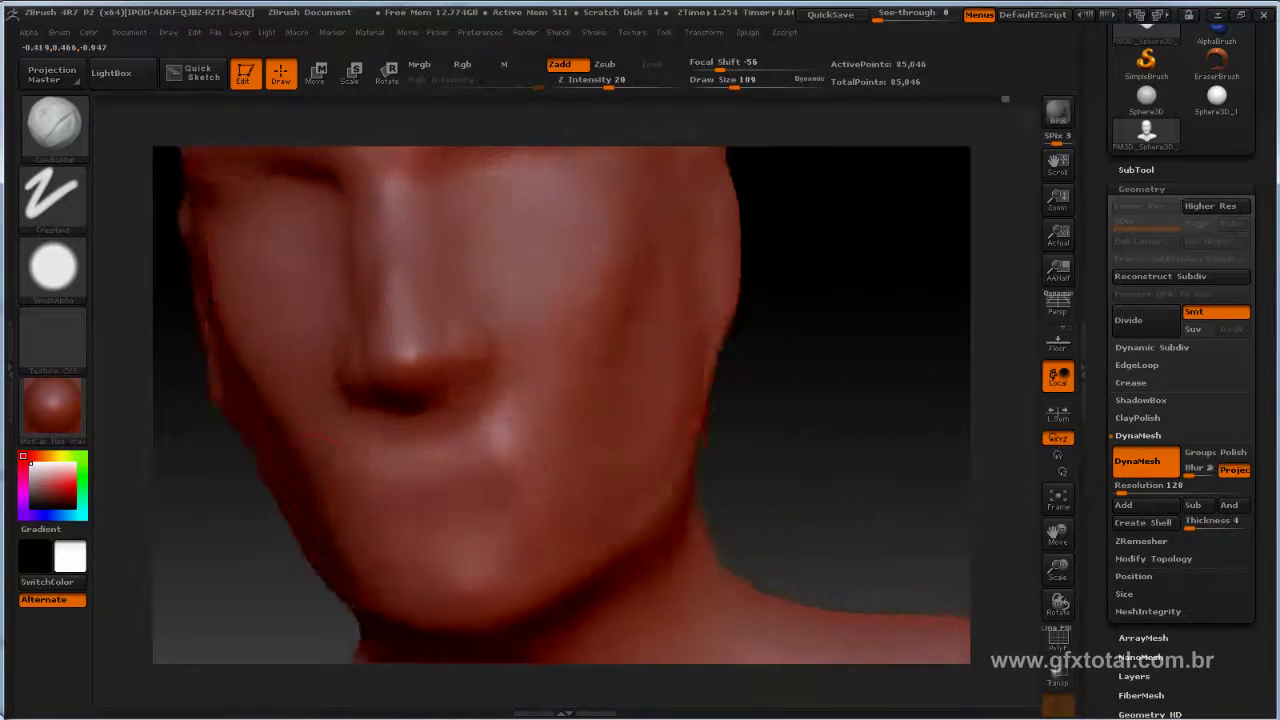
left_click_drag(272, 522, 470, 330)
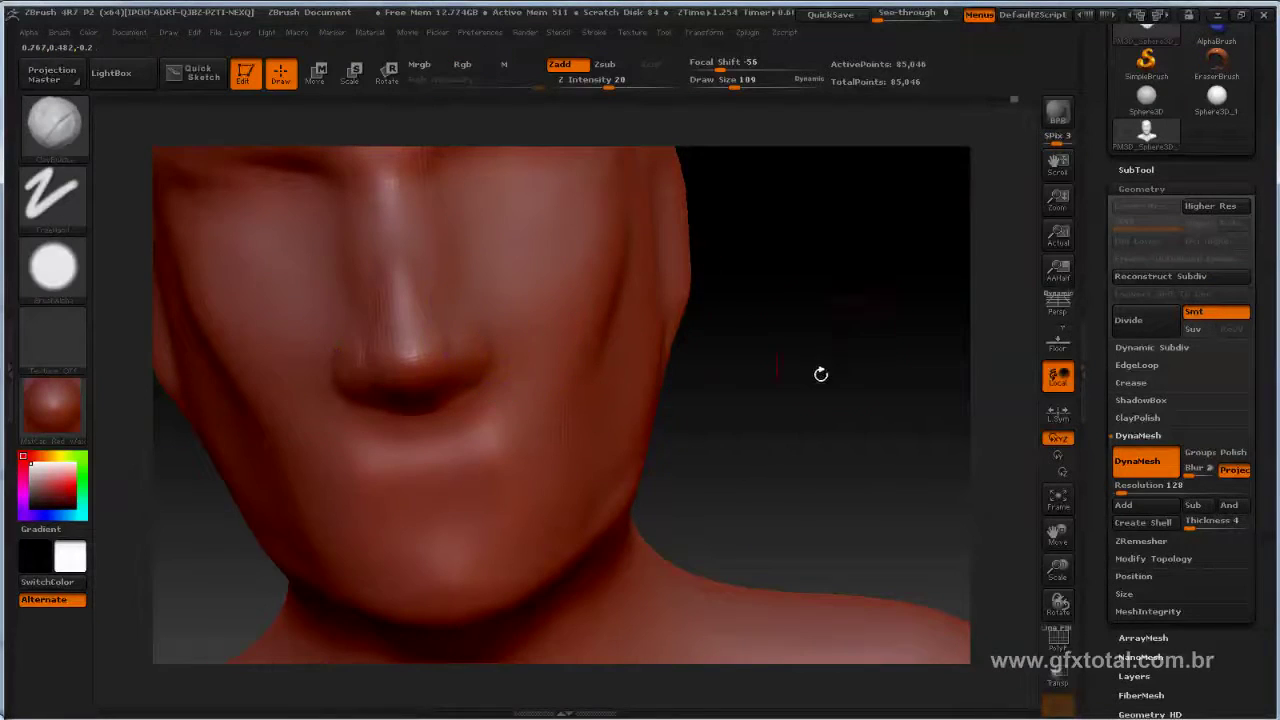
left_click_drag(820, 374, 756, 267)
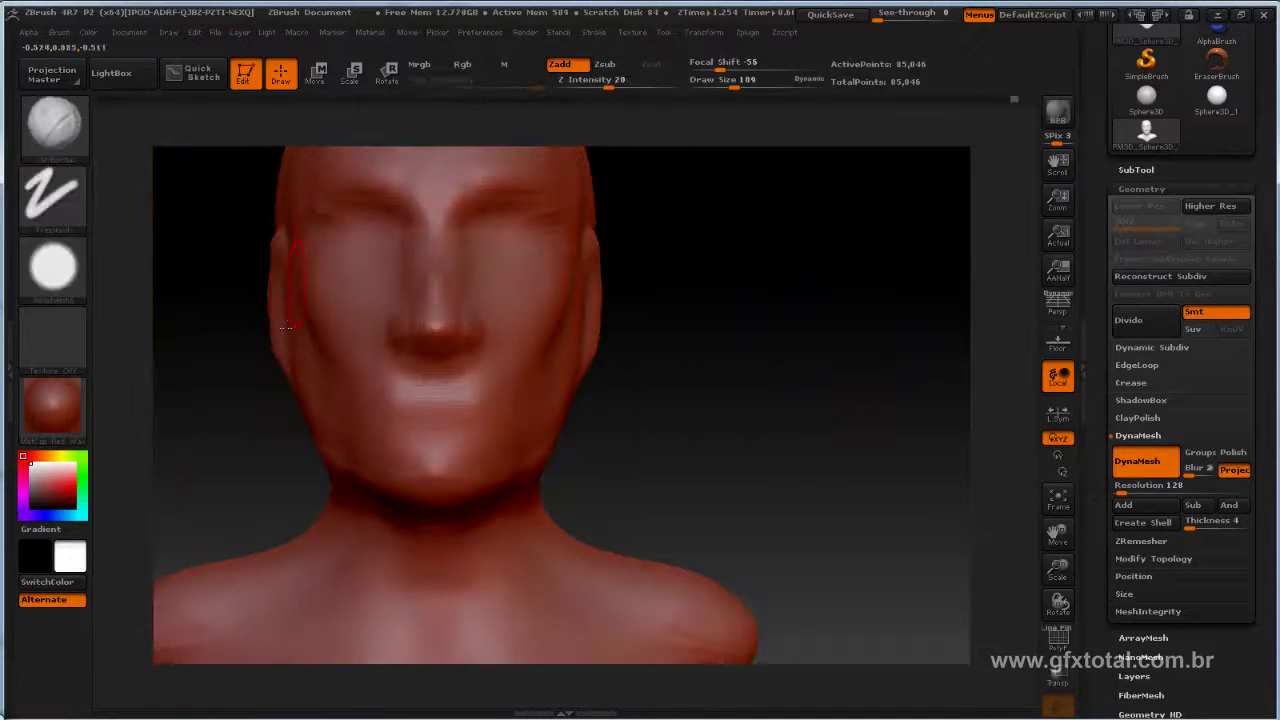
mouse_move(785, 322)
left_mouse_down()
mouse_move(829, 400)
mouse_move(858, 399)
left_mouse_up()
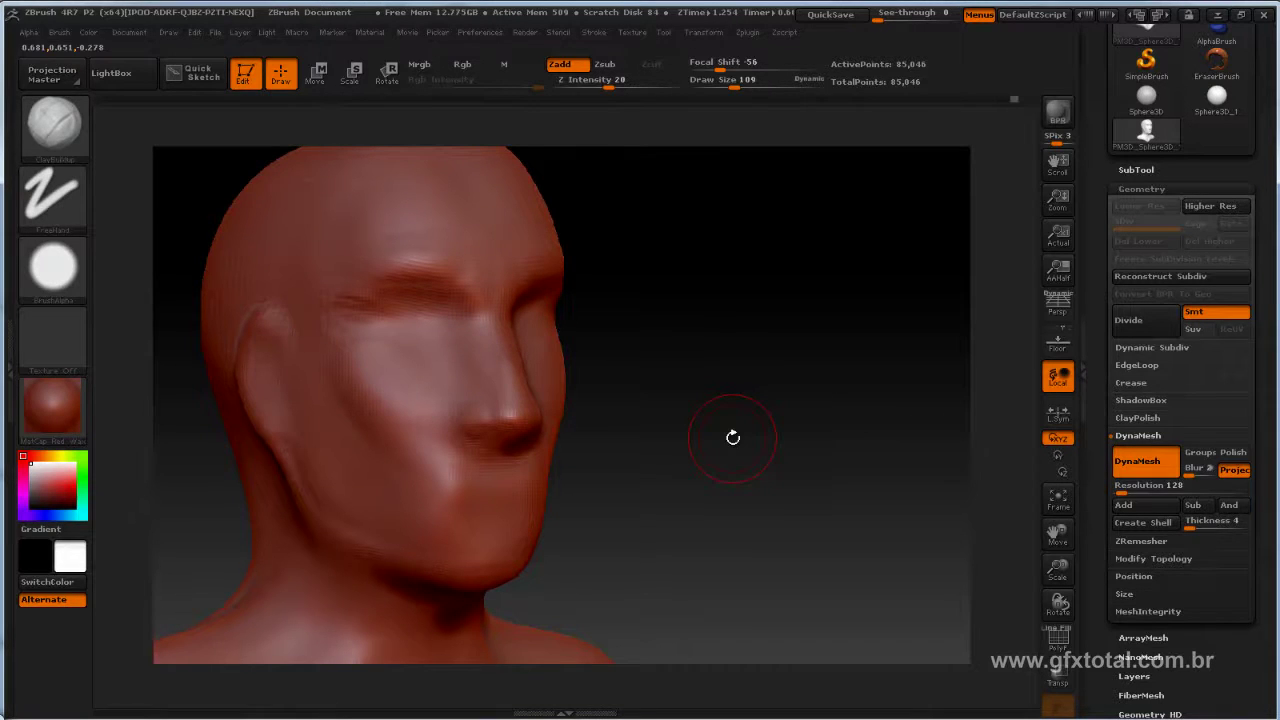
mouse_move(607, 379)
left_mouse_down()
mouse_move(782, 364)
mouse_move(785, 377)
left_mouse_up()
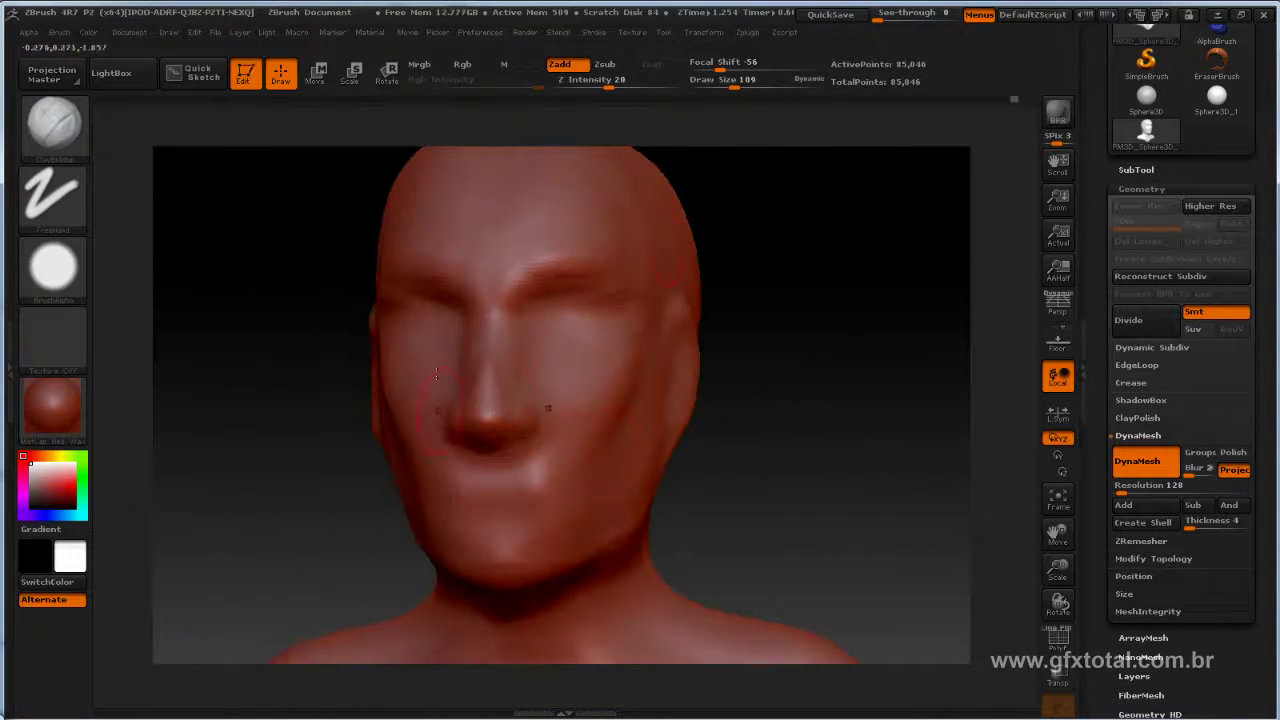
mouse_move(860, 358)
left_mouse_down()
mouse_move(946, 339)
mouse_move(871, 366)
mouse_move(811, 324)
left_mouse_up()
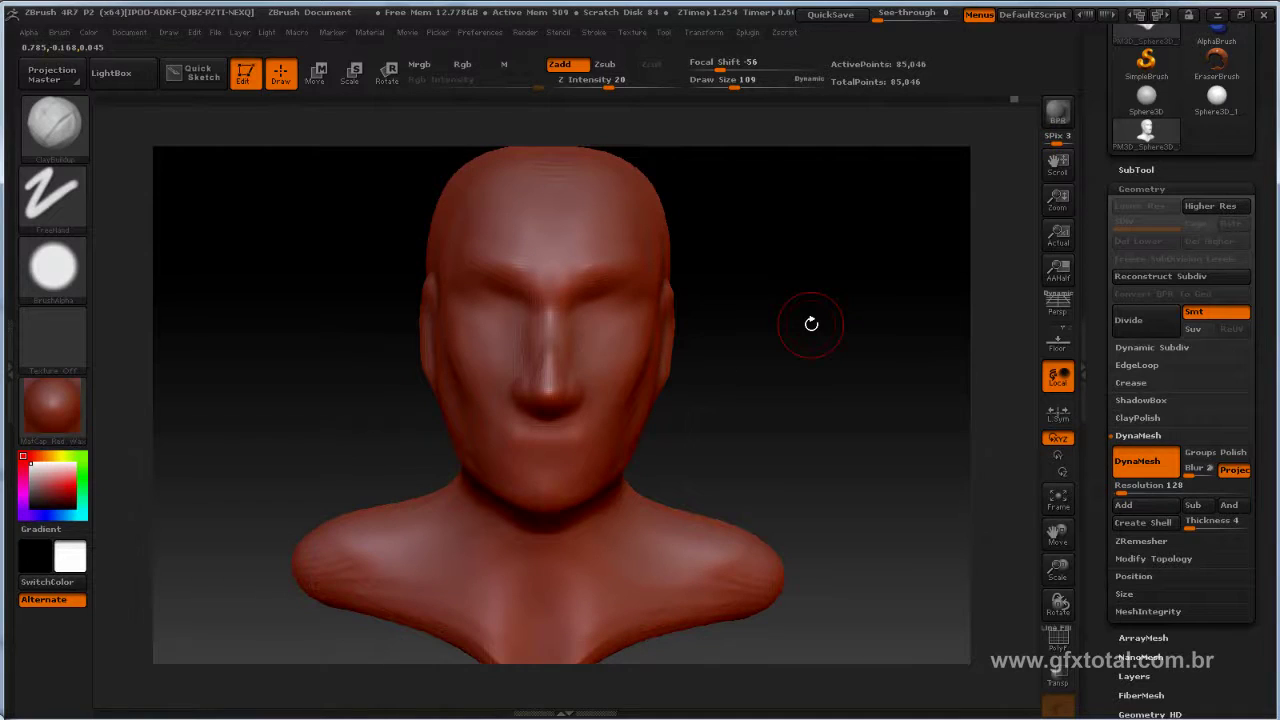
Step: Turn on perspective and view the bust from profile and three-quarter angles
key("p")
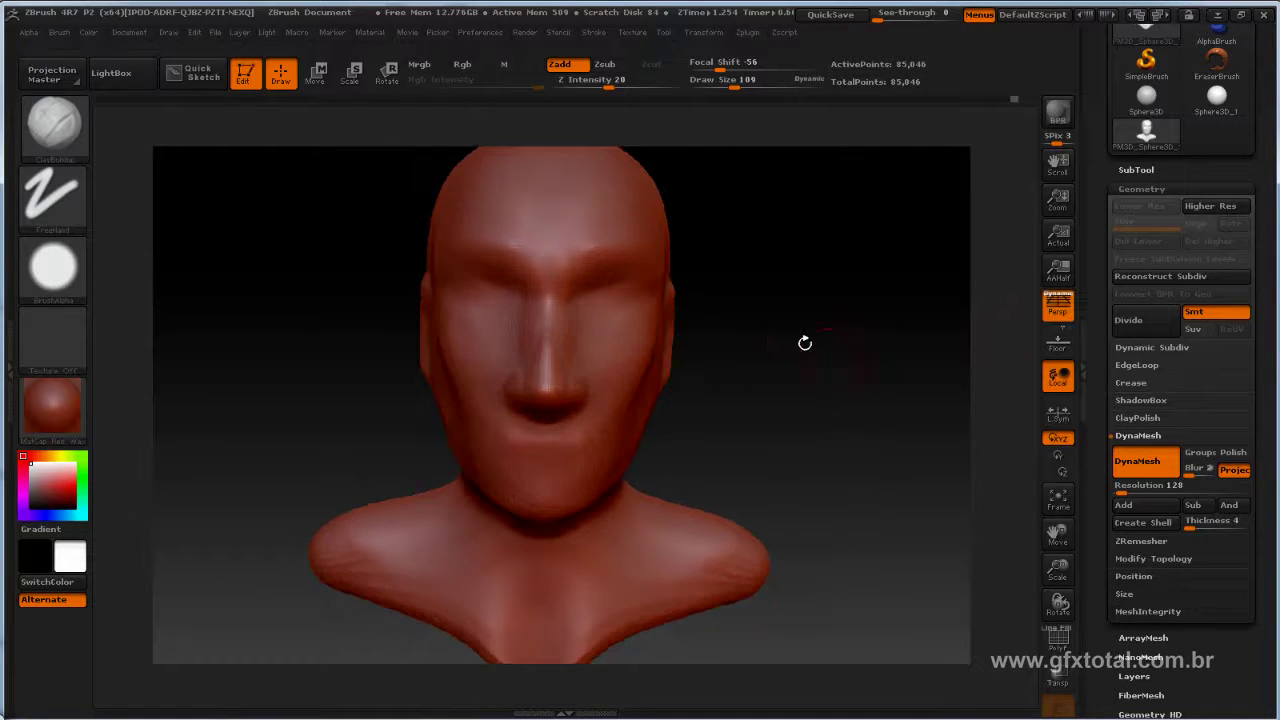
left_click_drag(806, 343, 760, 393)
mouse_move(484, 531)
left_mouse_down()
mouse_move(418, 460)
mouse_move(345, 450)
mouse_move(315, 510)
left_mouse_up()
mouse_move(284, 456)
left_mouse_down()
mouse_move(323, 399)
mouse_move(306, 409)
mouse_move(307, 467)
mouse_move(301, 425)
mouse_move(608, 423)
mouse_move(813, 397)
mouse_move(877, 363)
mouse_move(857, 443)
mouse_move(836, 406)
mouse_move(637, 517)
left_mouse_up()
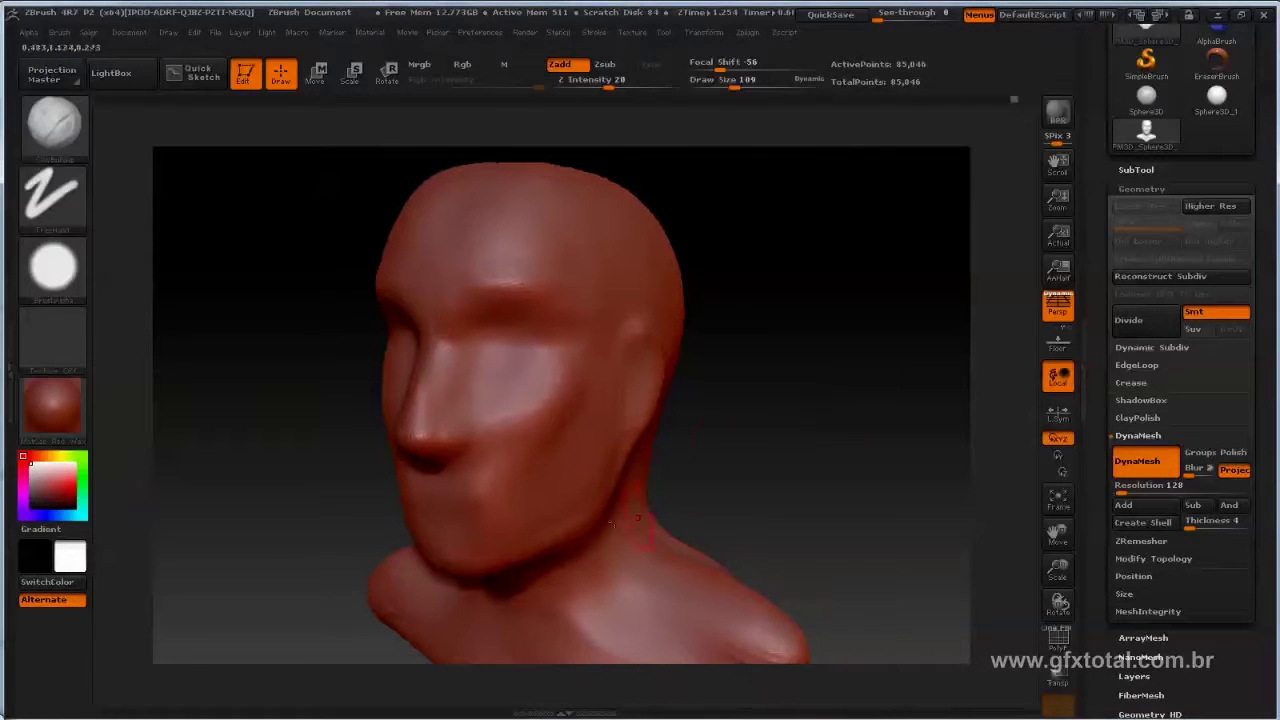
Step: Zoom in on the ear, shrink the brush to 75, and soften the earlobe and inner rim creases
key("space")
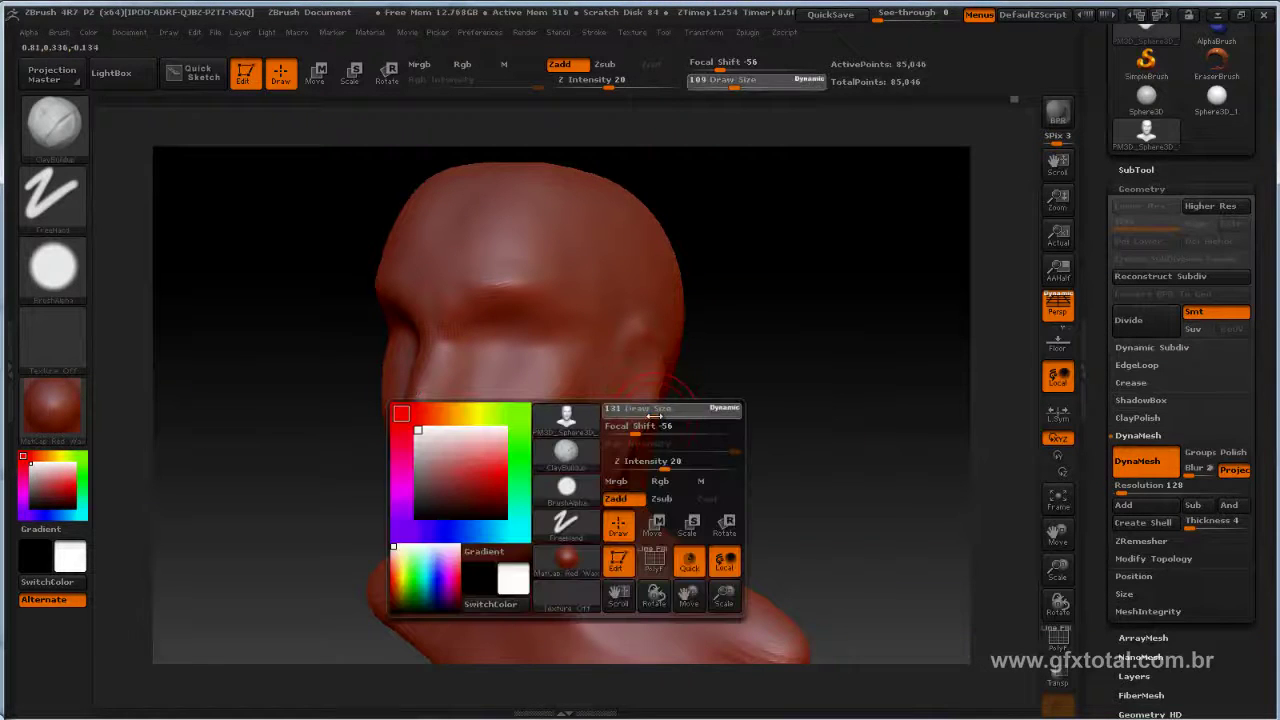
mouse_move(650, 415)
left_mouse_down()
mouse_move(814, 380)
mouse_move(903, 439)
mouse_move(765, 360)
mouse_move(827, 365)
left_mouse_up()
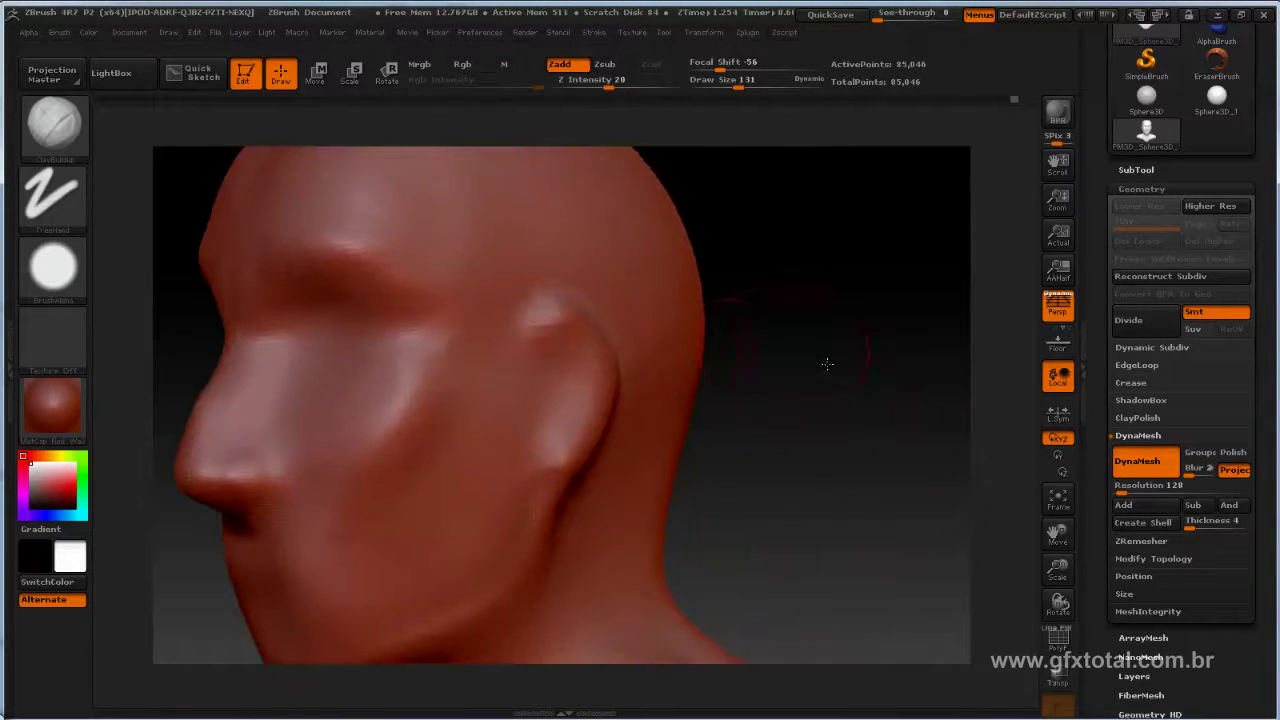
key("space")
left_click_drag(749, 355, 738, 356)
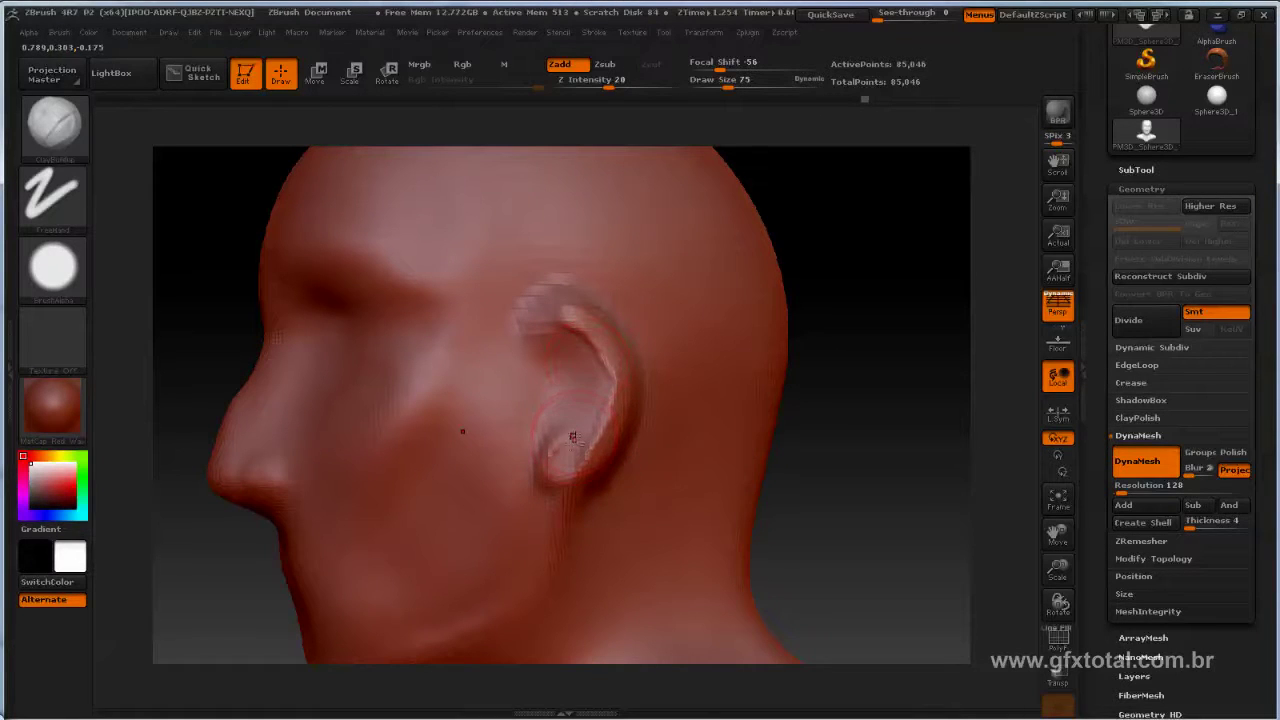
left_click_drag(568, 440, 591, 418, "shift")
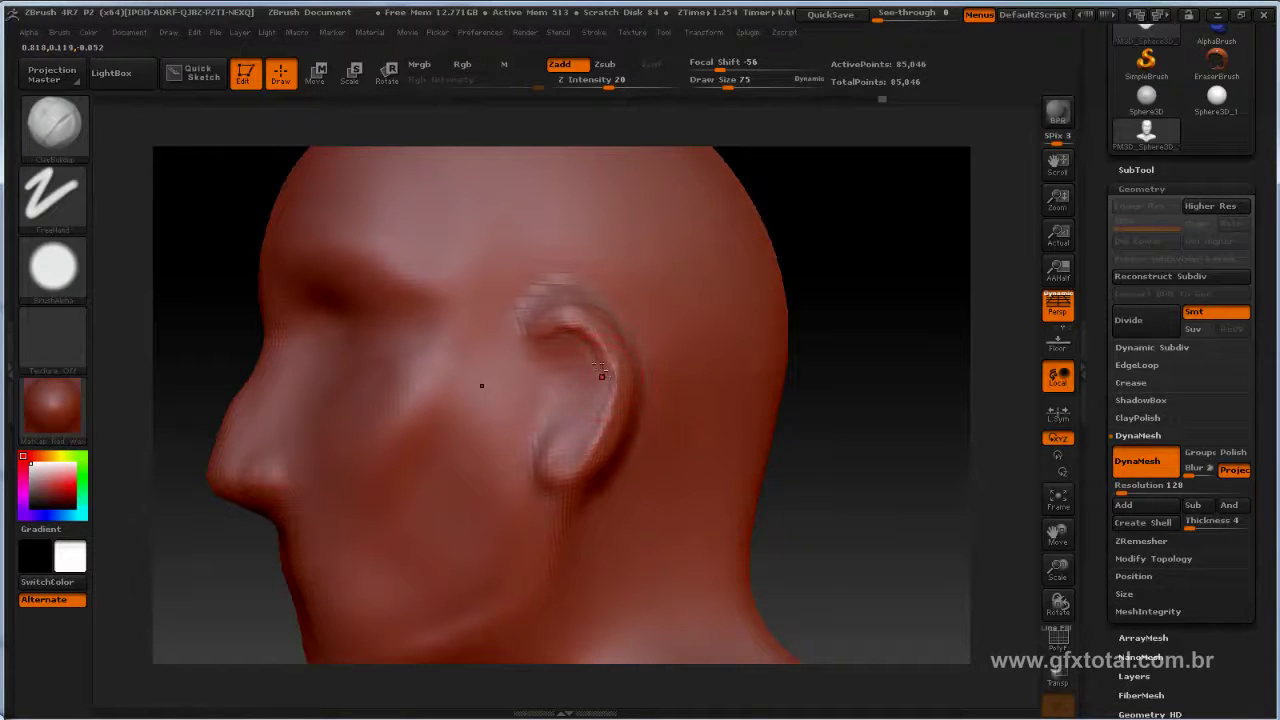
left_click_drag(601, 376, 603, 421, "shift")
left_click_drag(599, 360, 578, 337, "shift")
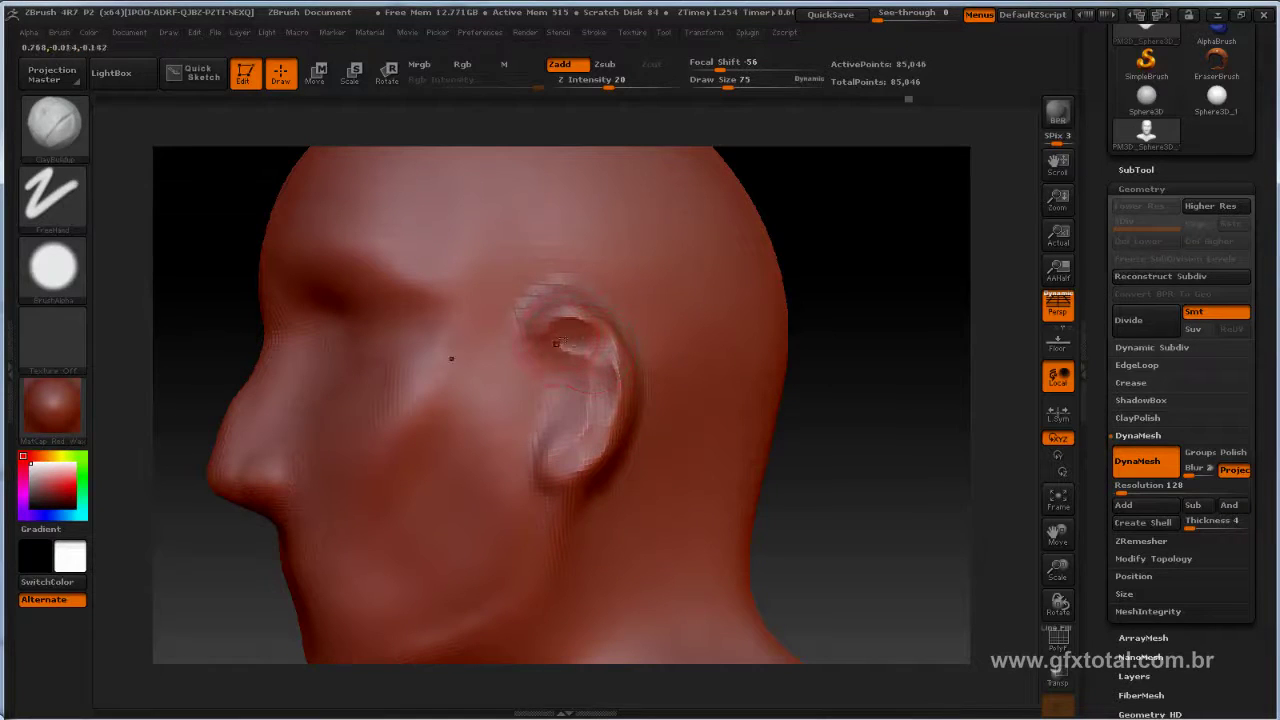
Step: Lightly smooth the ear surface, then turn the head to inspect it from the side and back
key("shift")
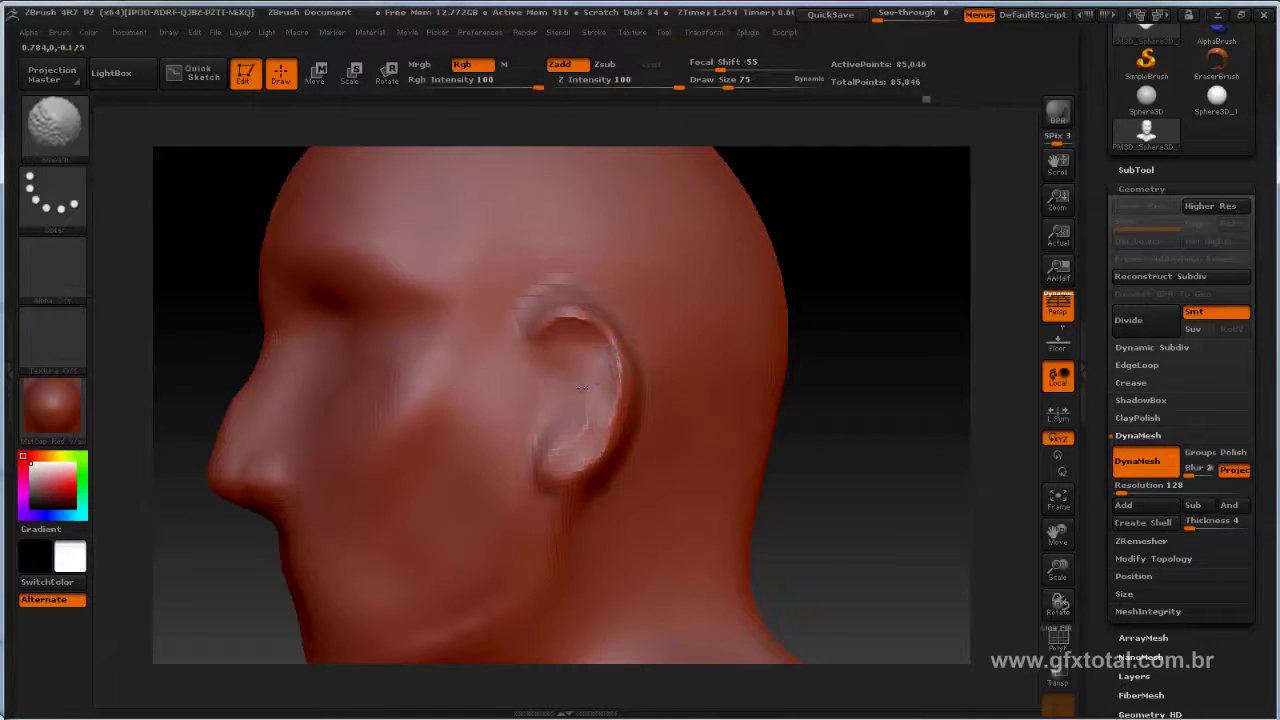
left_click_drag(596, 380, 583, 420, "shift")
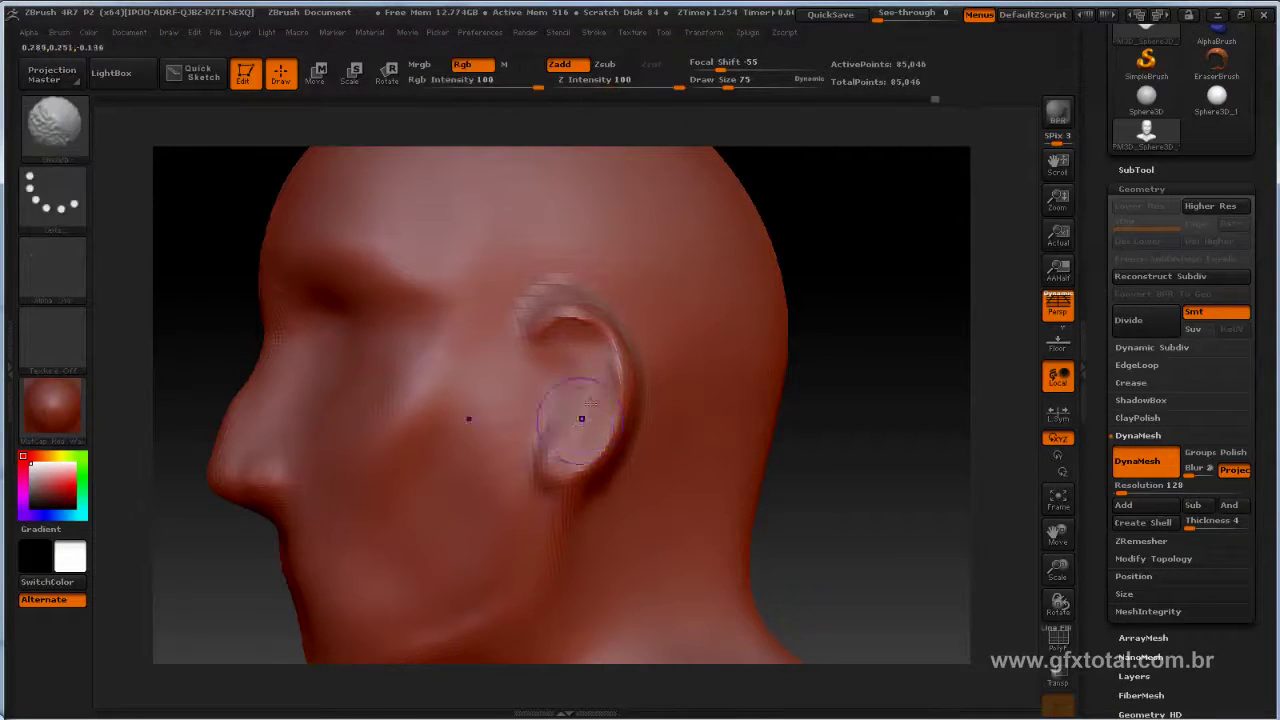
left_click_drag(910, 326, 900, 329)
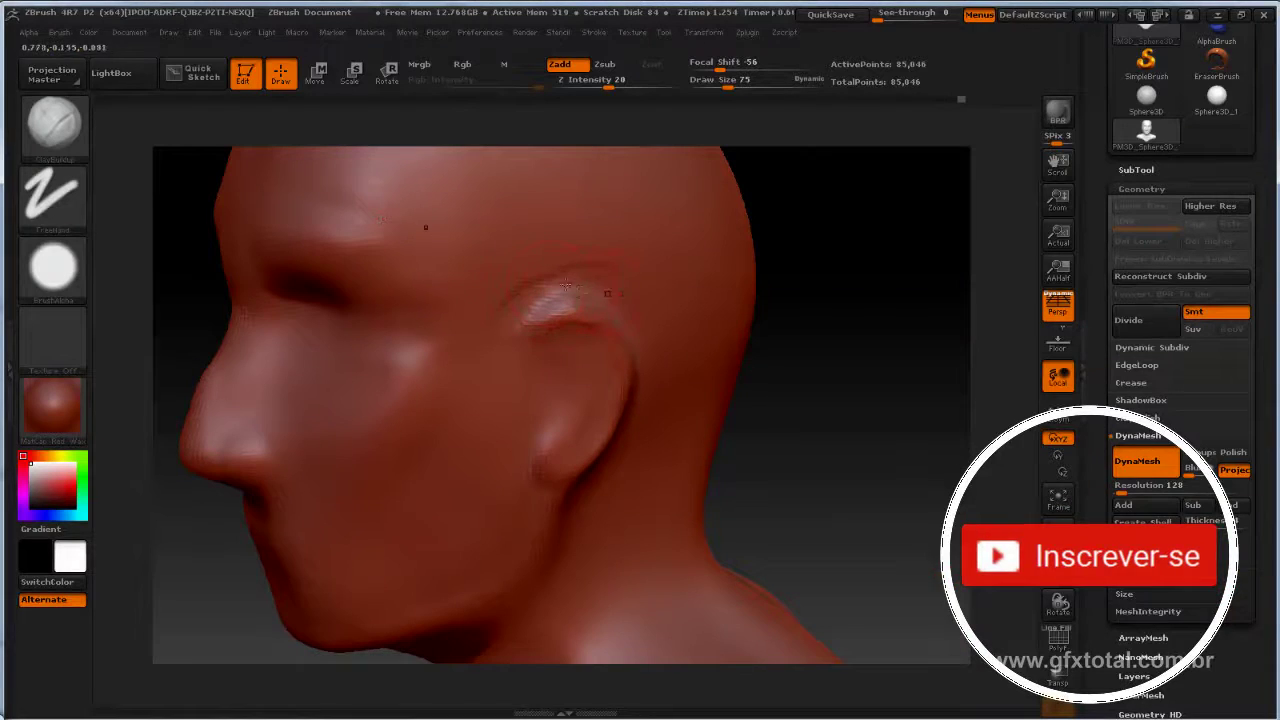
left_click_drag(860, 350, 698, 236)
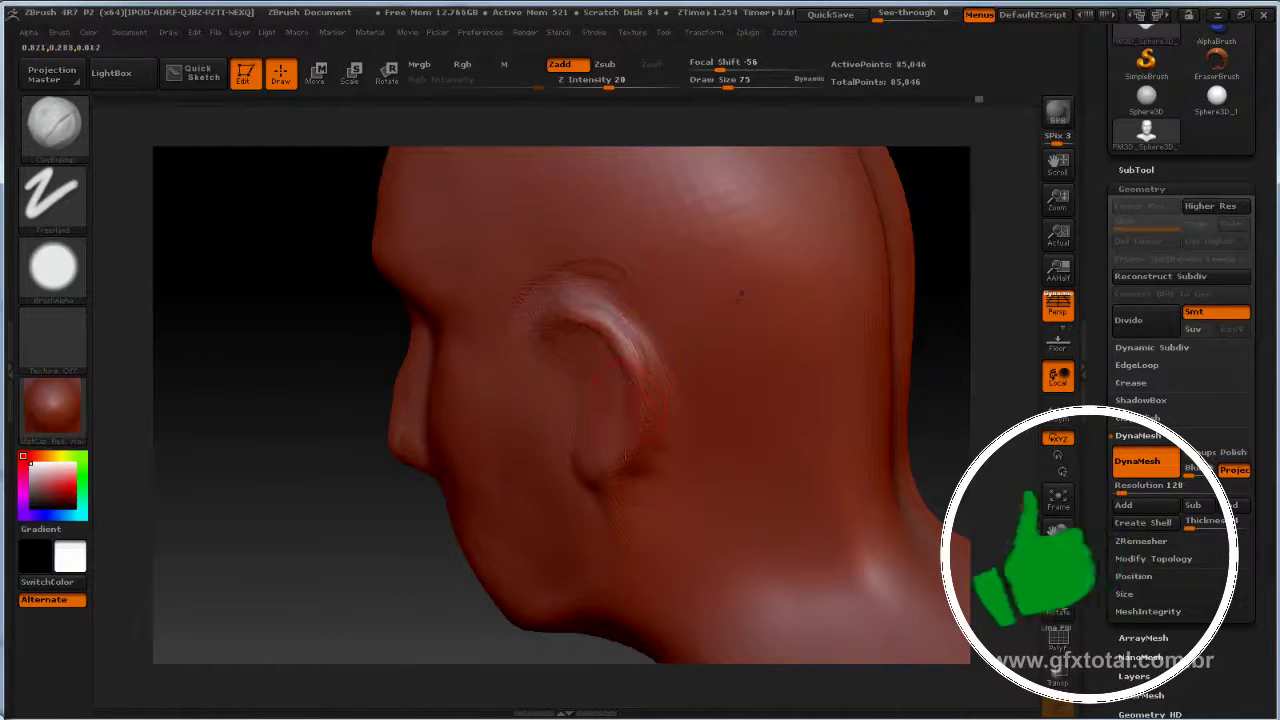
mouse_move(960, 297)
left_mouse_down()
mouse_move(981, 324)
mouse_move(849, 338)
mouse_move(875, 328)
left_mouse_up()
Step: Raise the draw size to 257 and lay clay ridges across the back of the skull
key("space")
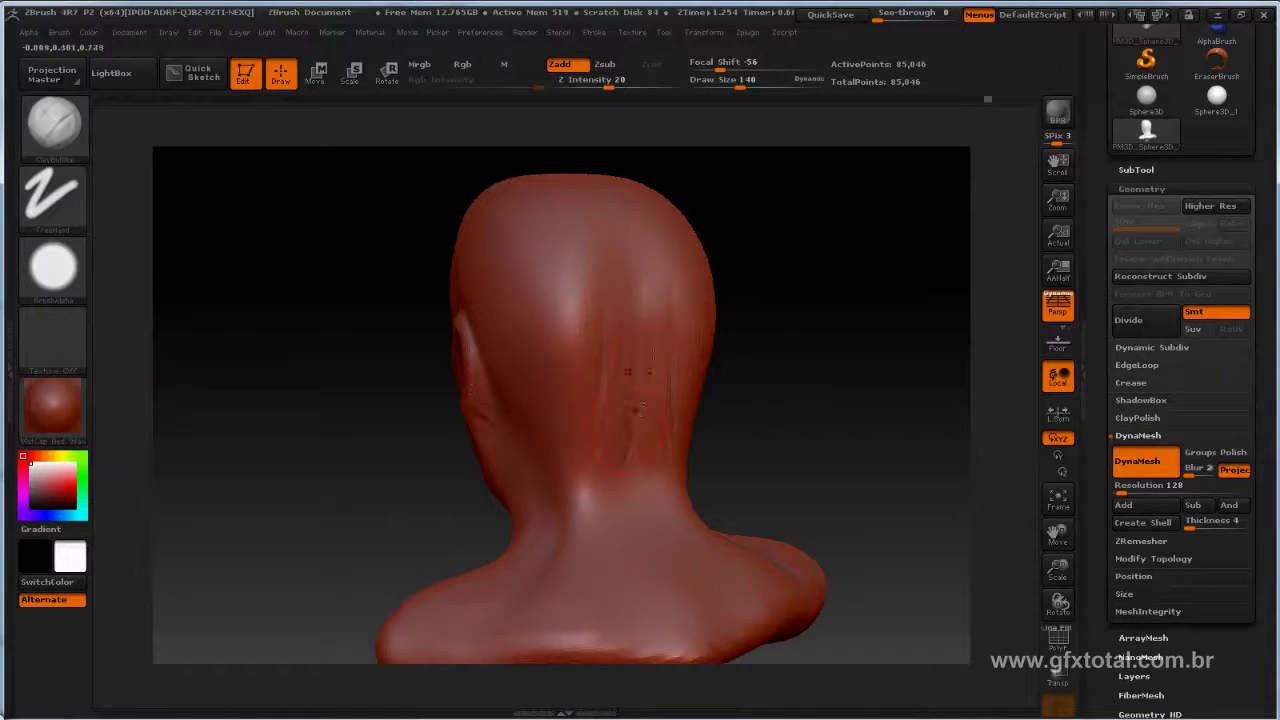
key("space")
left_click_drag(630, 326, 700, 326)
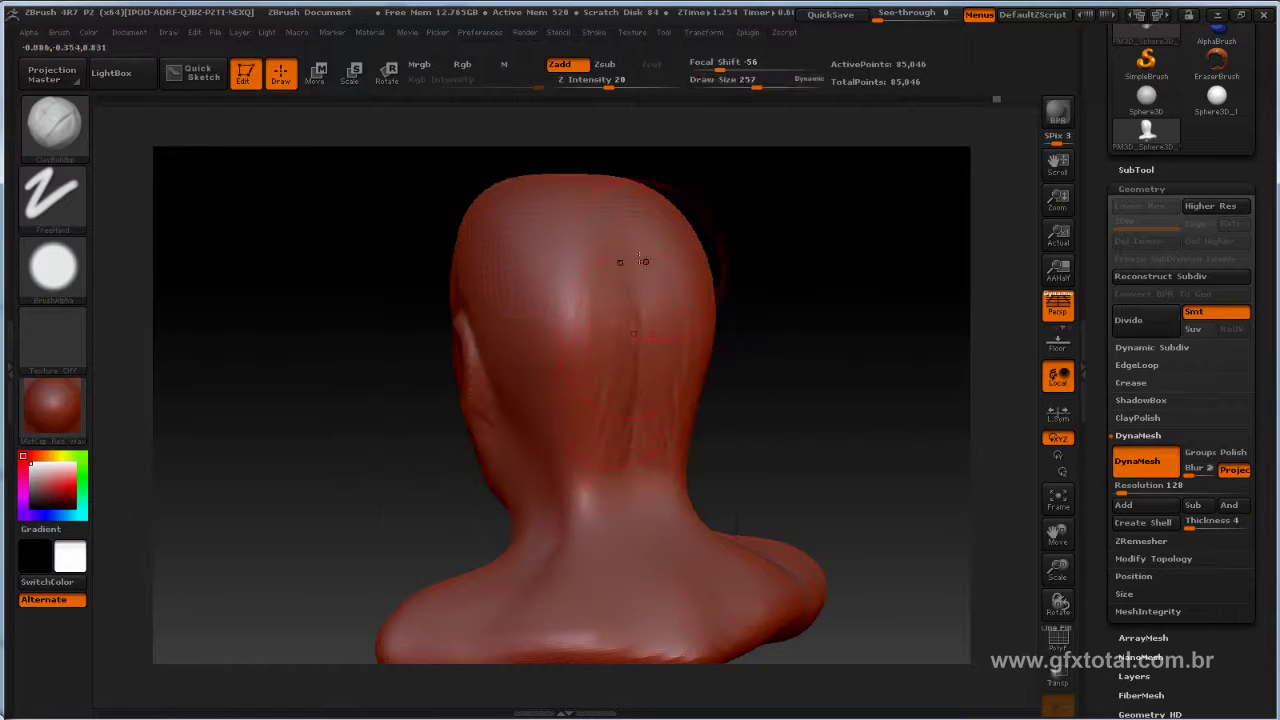
left_click_drag(654, 398, 560, 340)
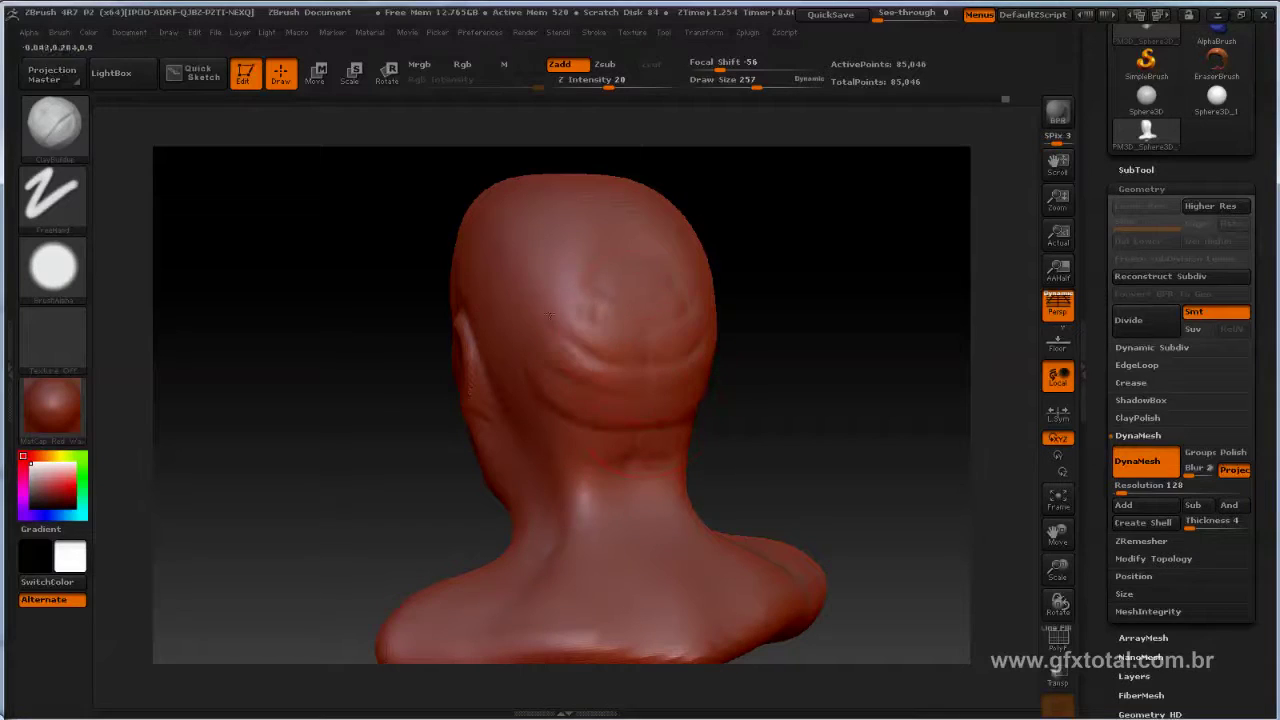
left_click_drag(680, 330, 560, 282)
Step: Undo those strokes, re-sculpt the back of the head, and bring up the brush library
key("ctrl+z")
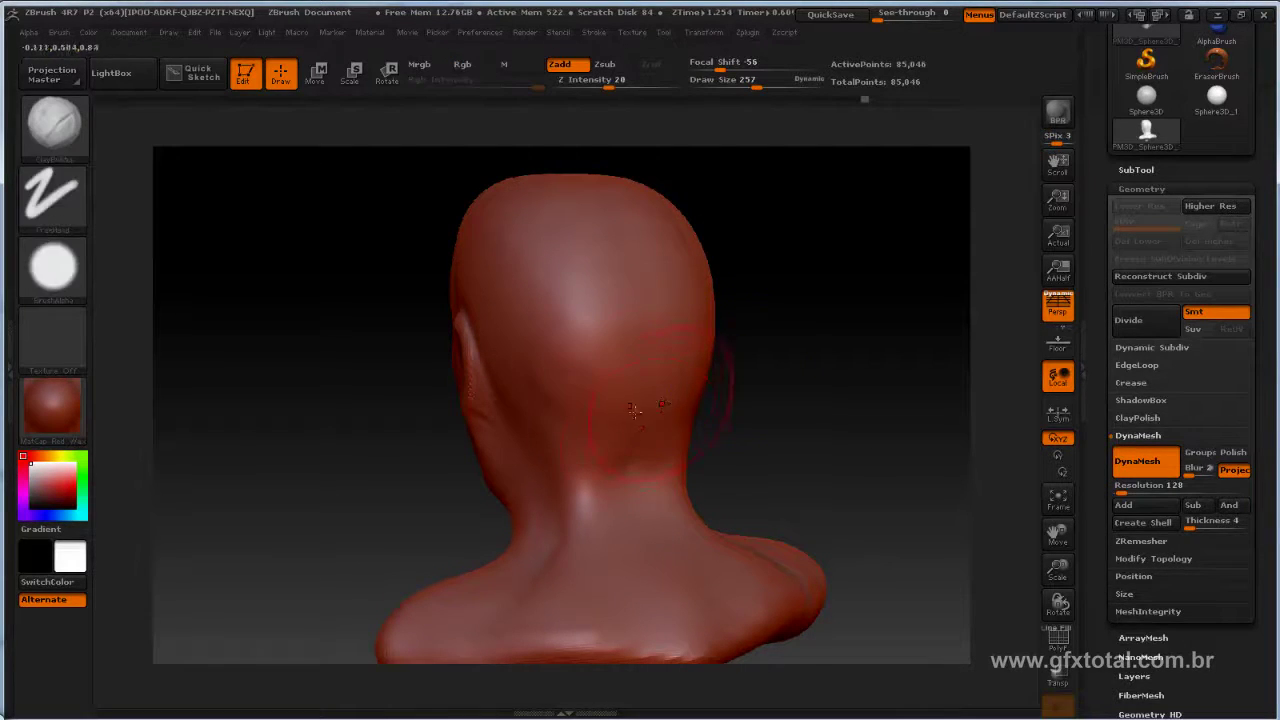
left_click_drag(690, 385, 560, 405)
left_click_drag(700, 355, 574, 339)
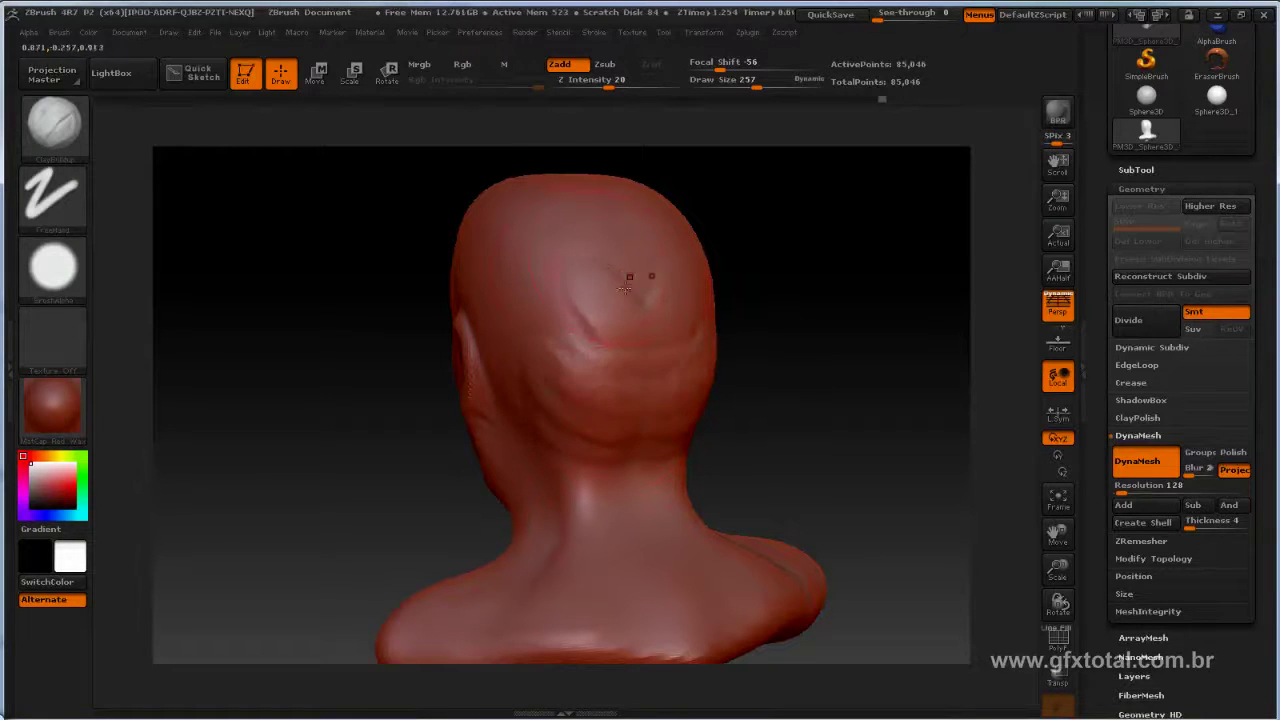
mouse_move(740, 350)
left_mouse_down()
mouse_move(924, 350)
mouse_move(846, 380)
mouse_move(857, 314)
mouse_move(844, 368)
left_mouse_up()
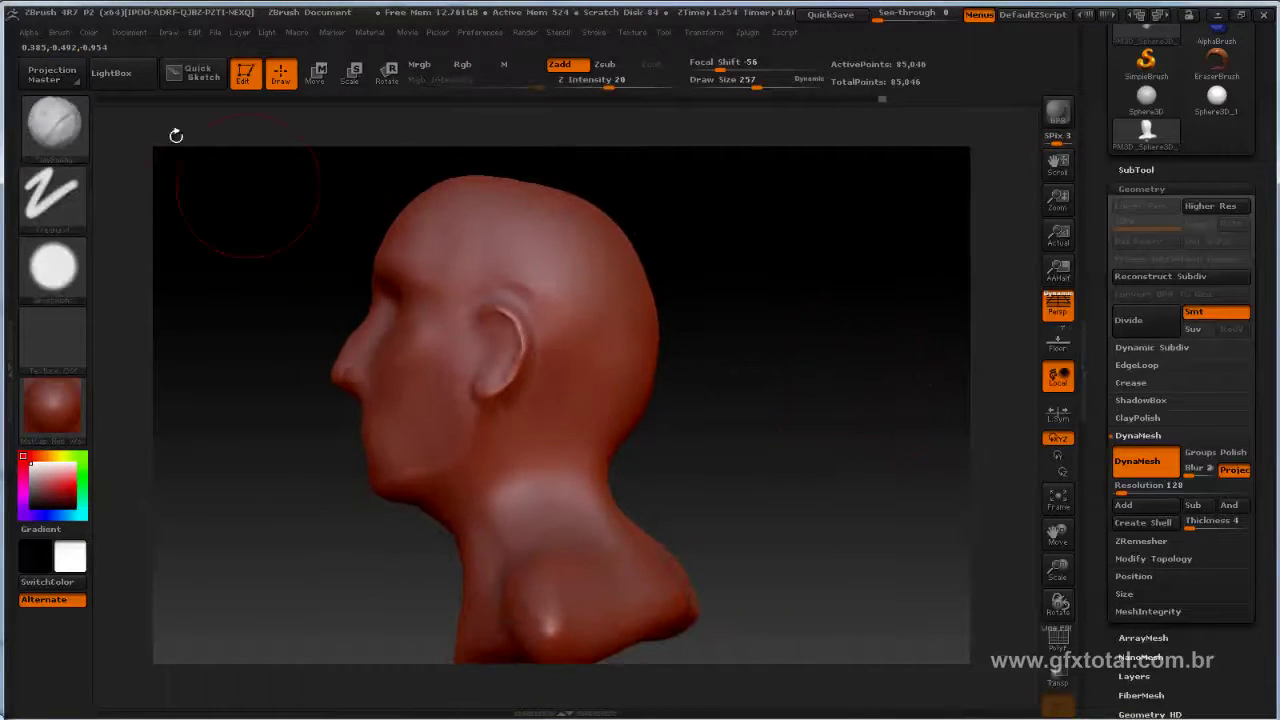
left_click(55, 124)
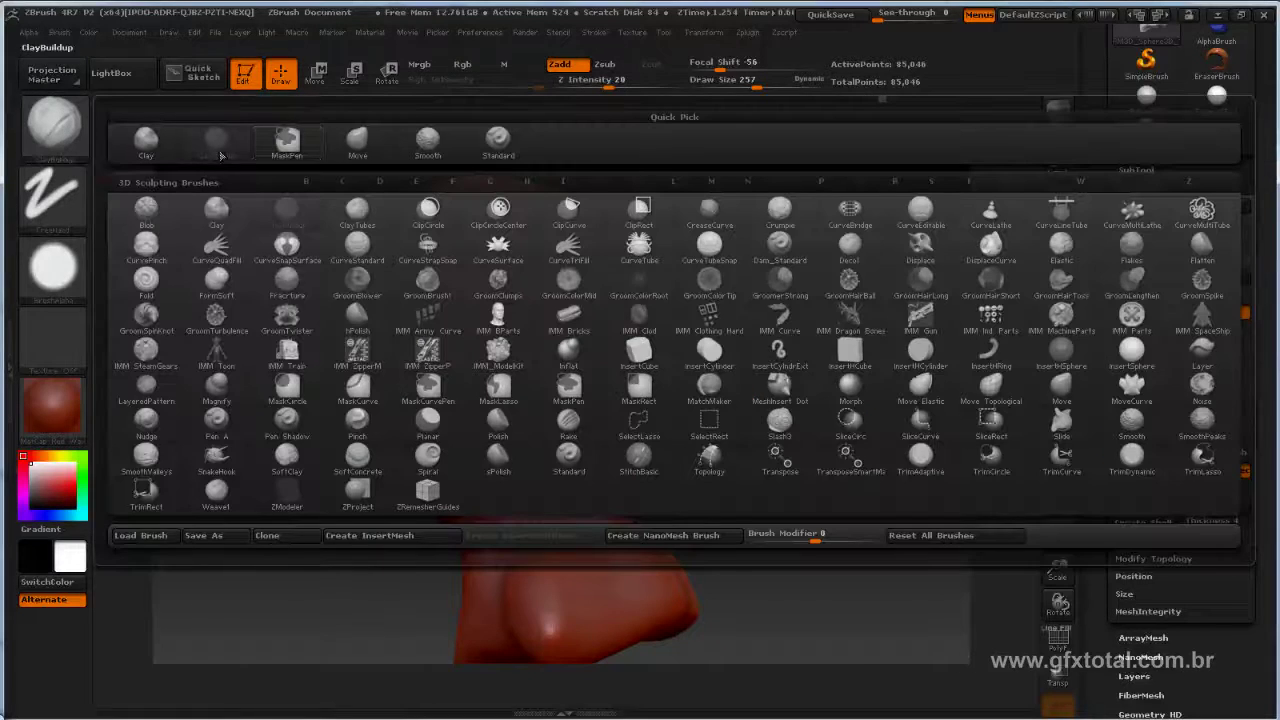
Step: Switch to the Move brush with draw size 451
left_click(357, 143)
key("space")
left_click_drag(815, 330, 855, 333)
left_click_drag(640, 460, 587, 496)
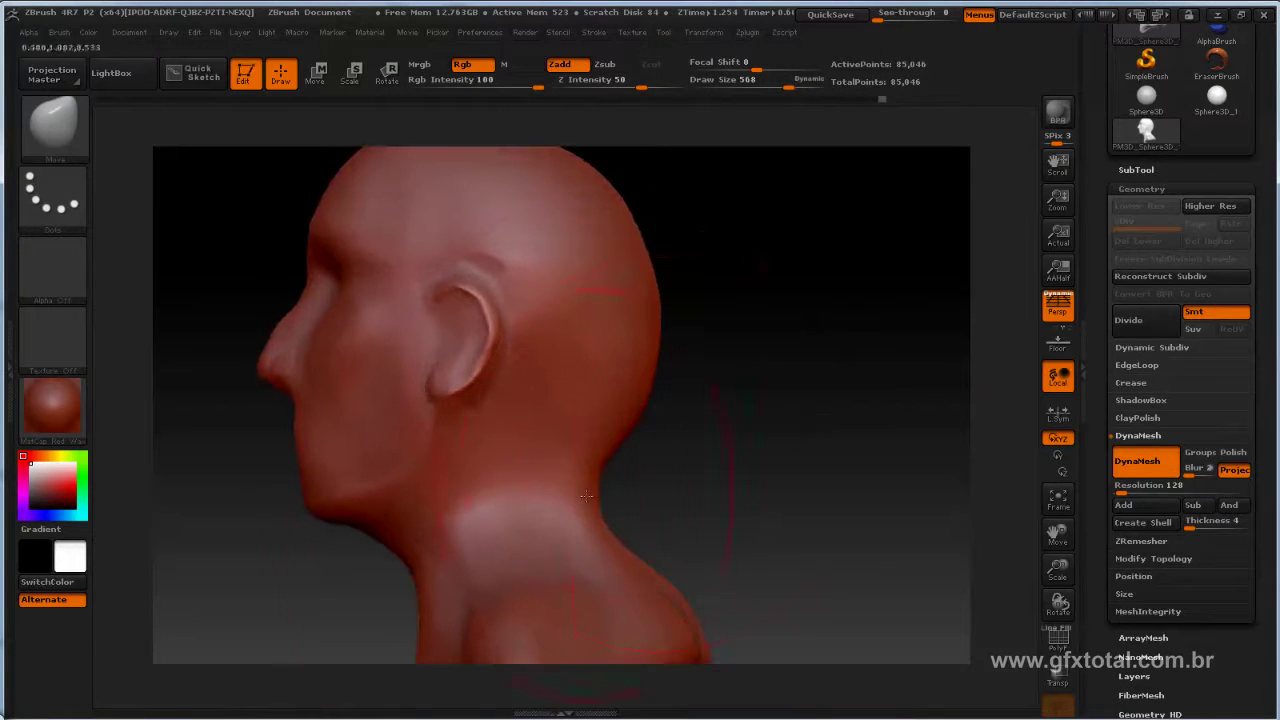
key("space")
left_click_drag(694, 400, 618, 394)
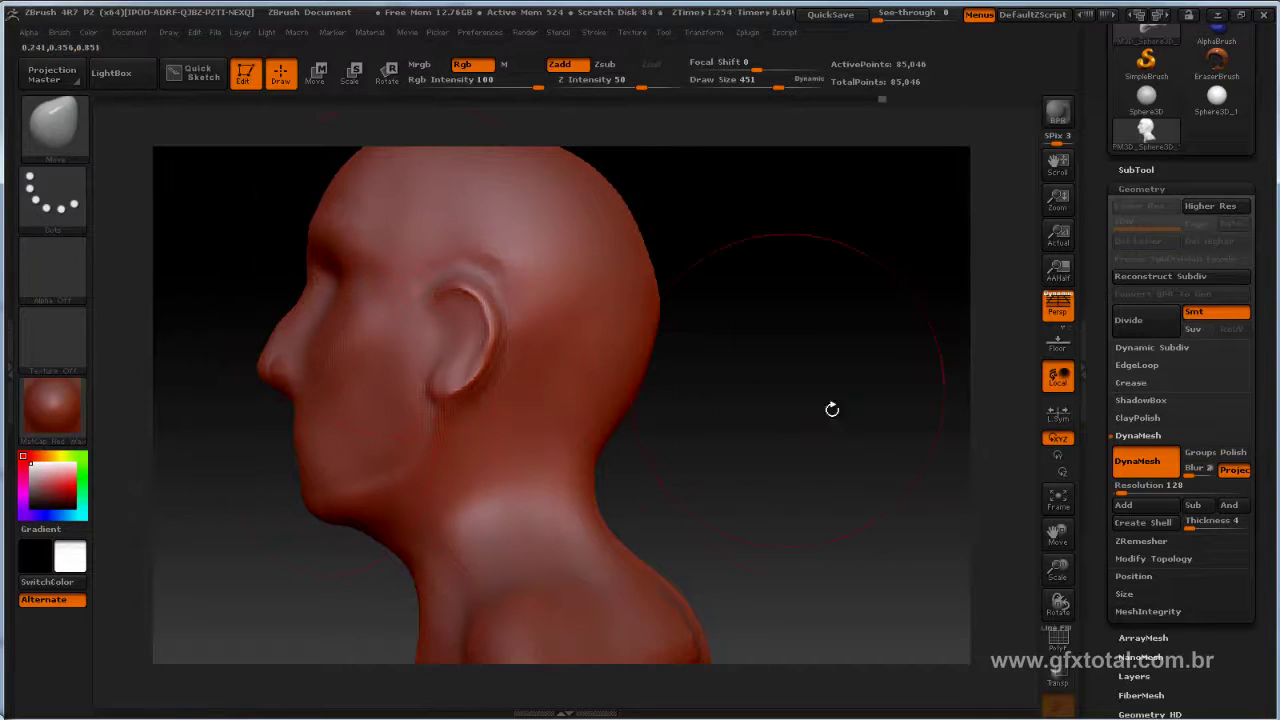
Step: Push the top of the skull slightly lower and smooth the bust's lower chest
mouse_move(831, 408)
left_mouse_down()
mouse_move(858, 437)
mouse_move(871, 391)
mouse_move(869, 405)
mouse_move(837, 409)
left_mouse_up()
mouse_move(789, 351)
left_mouse_down("alt")
mouse_move(789, 334)
mouse_move(756, 361)
left_mouse_up("alt")
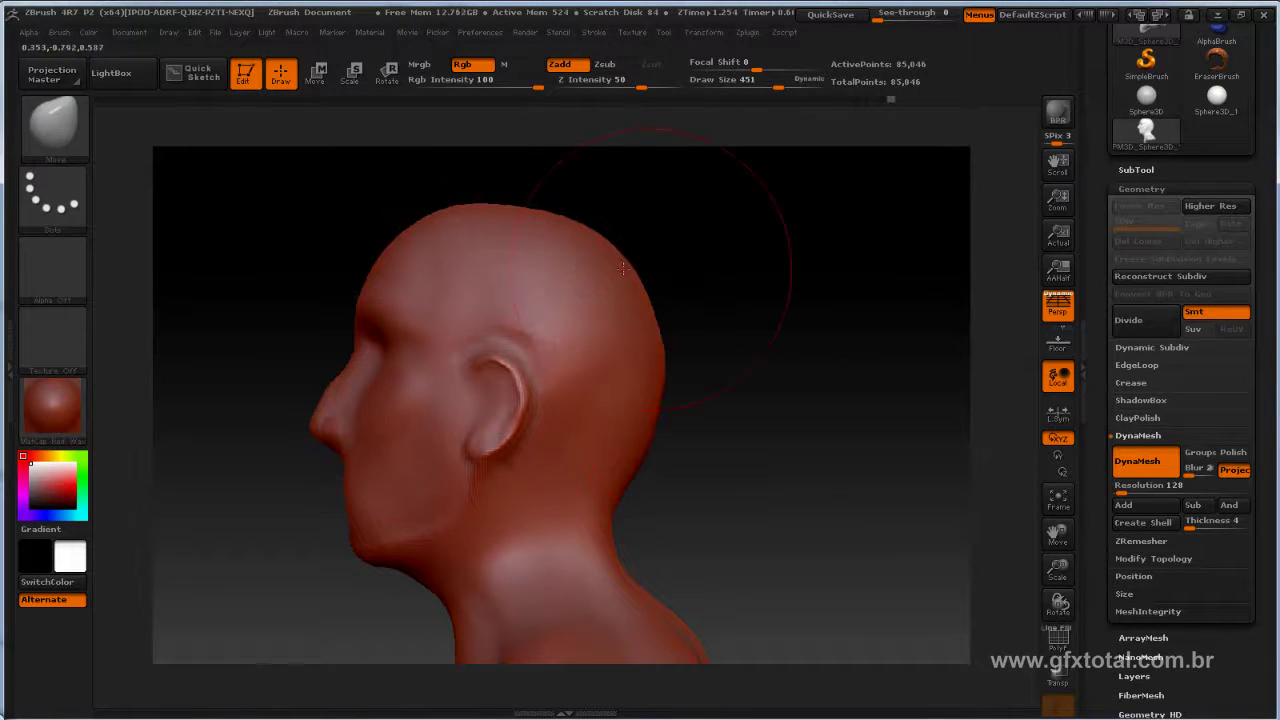
mouse_move(470, 206)
left_mouse_down()
mouse_move(411, 233)
mouse_move(646, 331)
mouse_move(741, 505)
left_mouse_up()
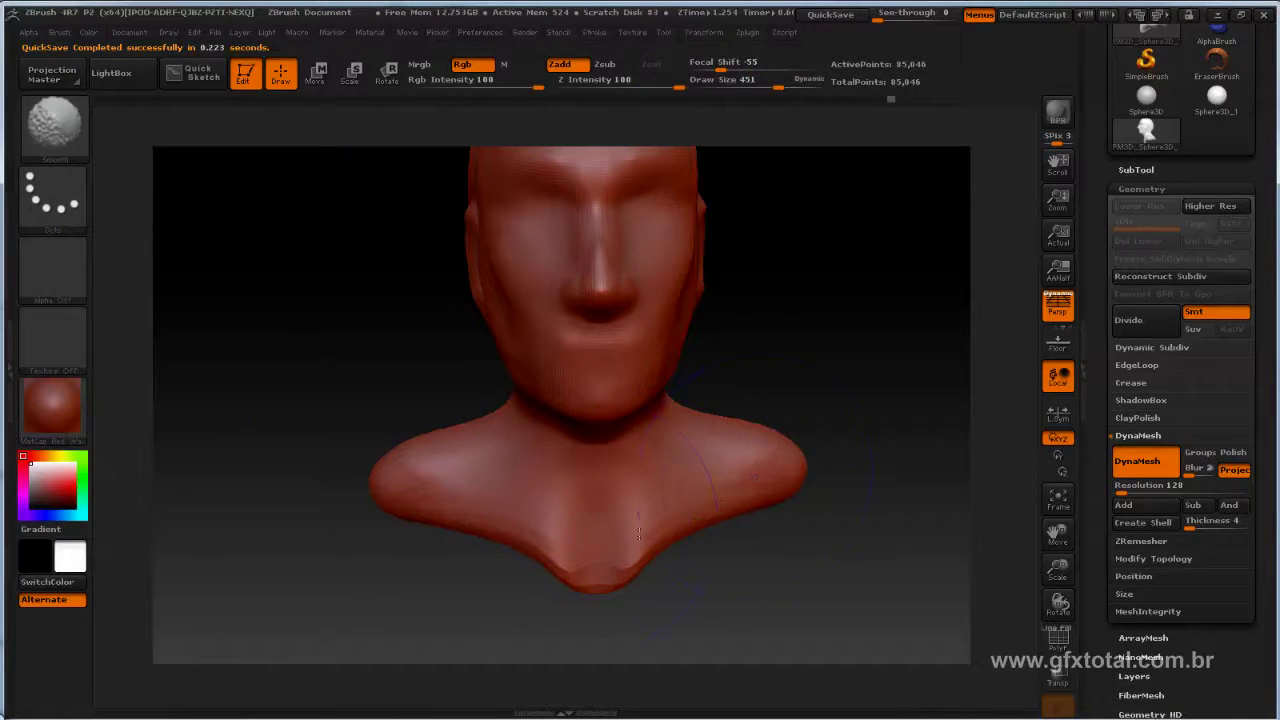
left_click_drag(638, 533, 323, 487)
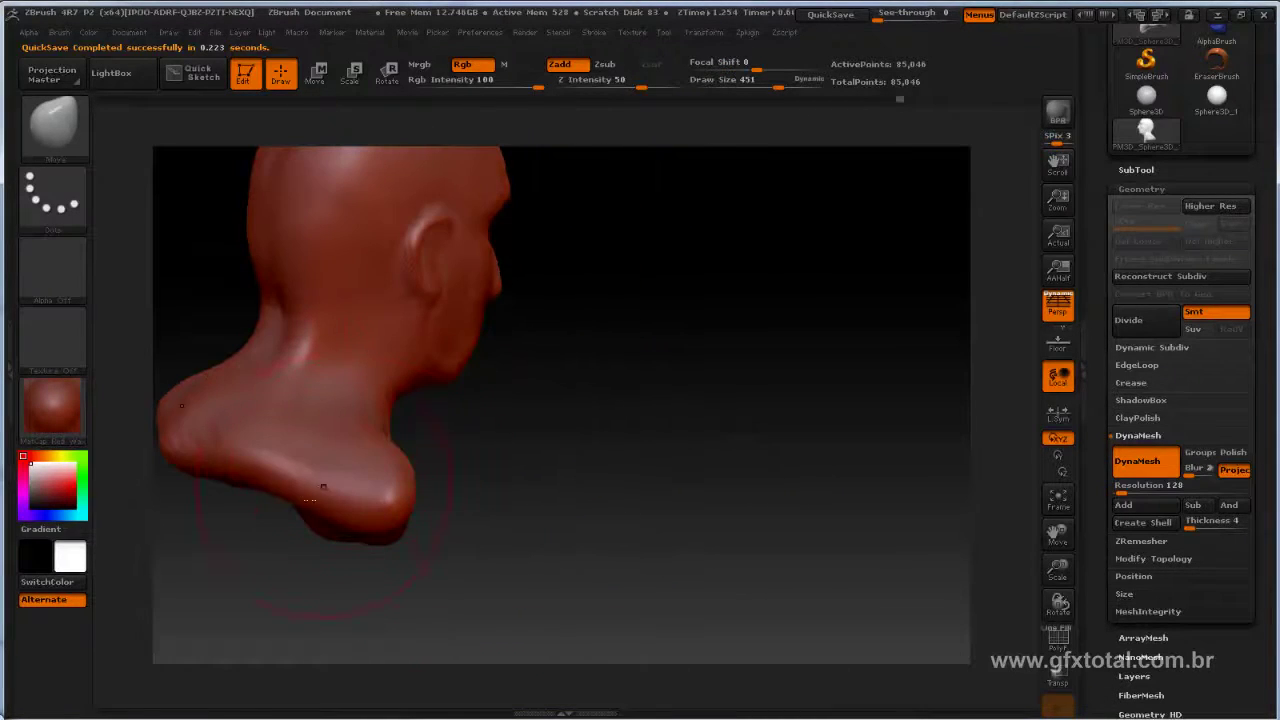
left_click_drag(494, 472, 674, 462, "alt")
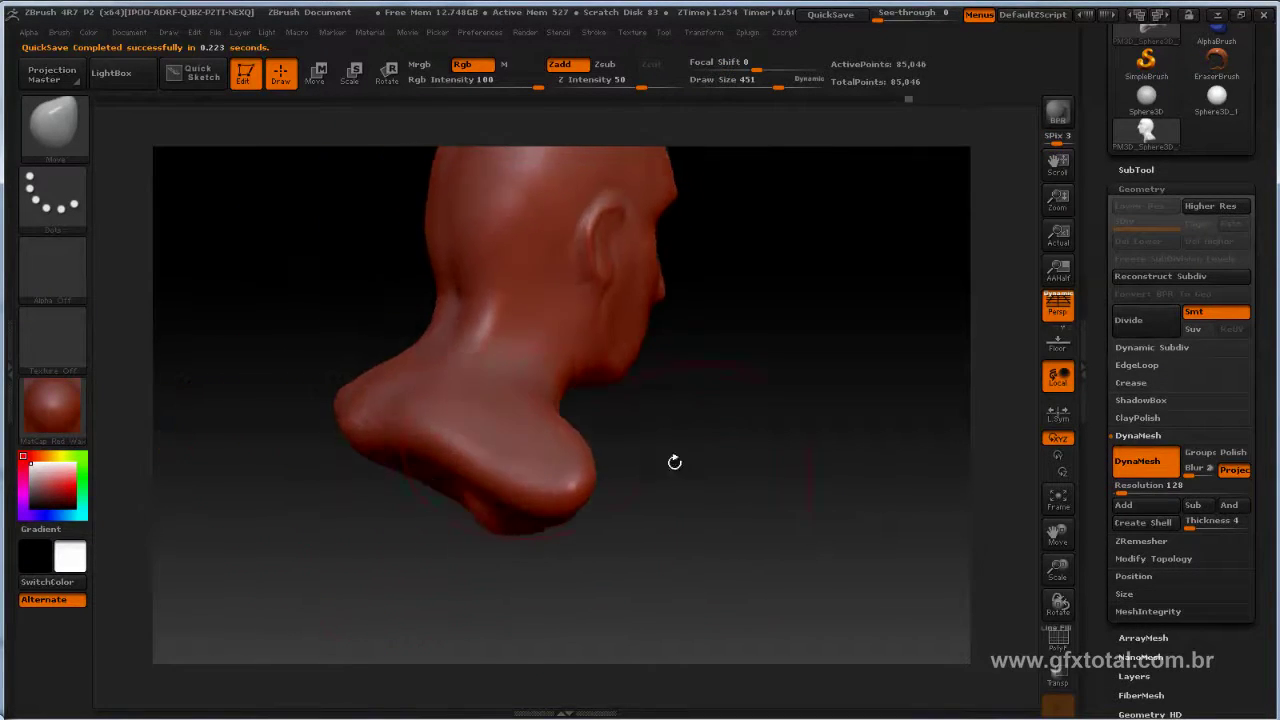
Step: Rotate to a front view and scrub Undo History to compare an earlier state with the latest
key("shift")
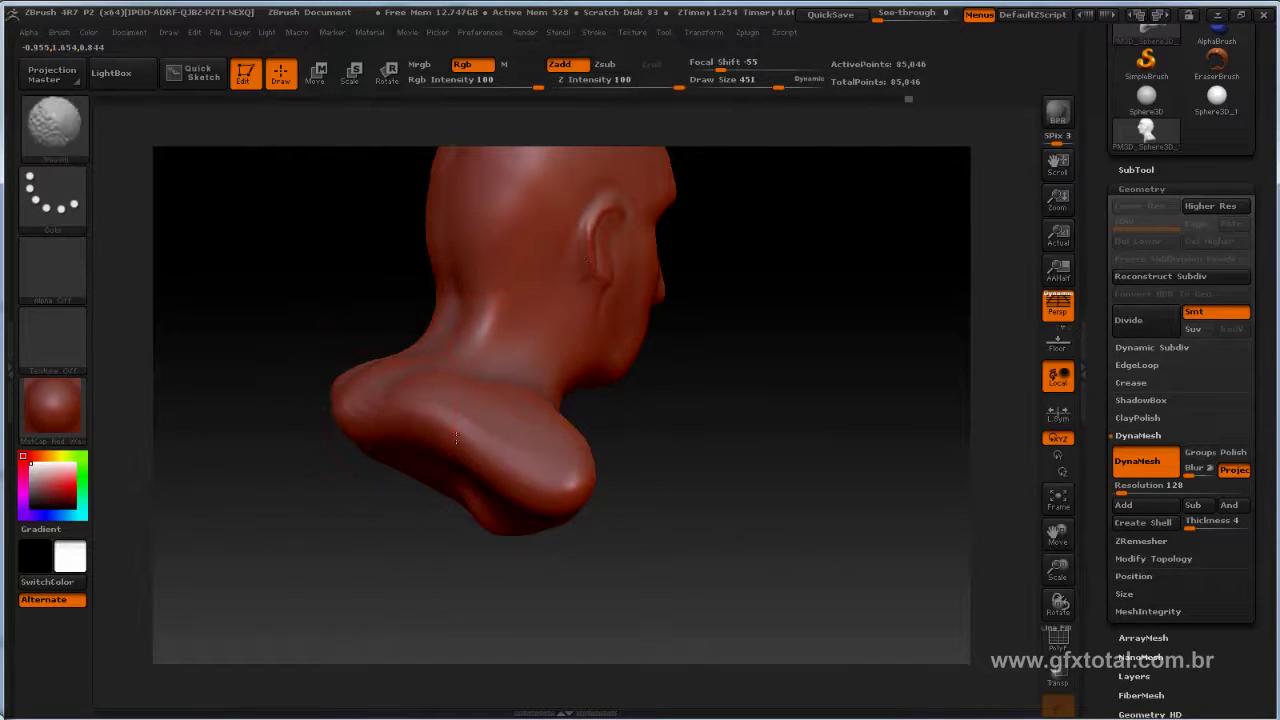
left_click_drag(784, 400, 842, 131)
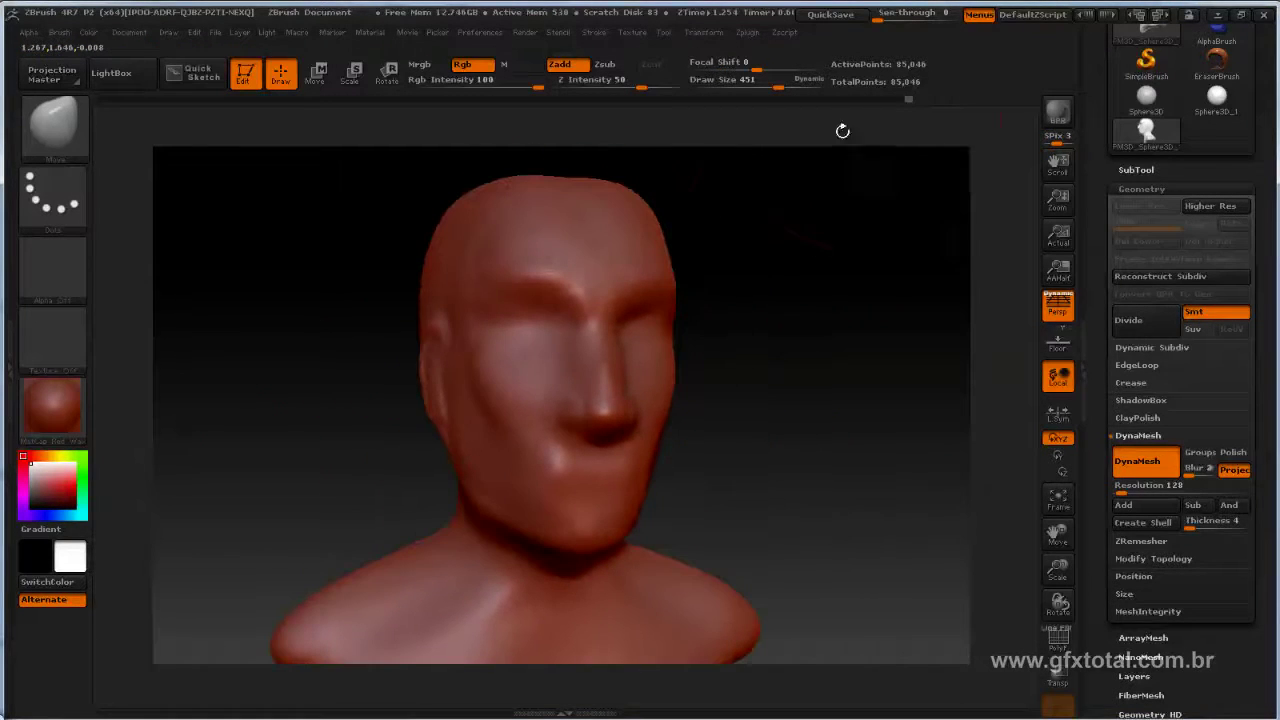
mouse_move(910, 100)
left_mouse_down()
mouse_move(110, 96)
mouse_move(734, 132)
left_mouse_up()
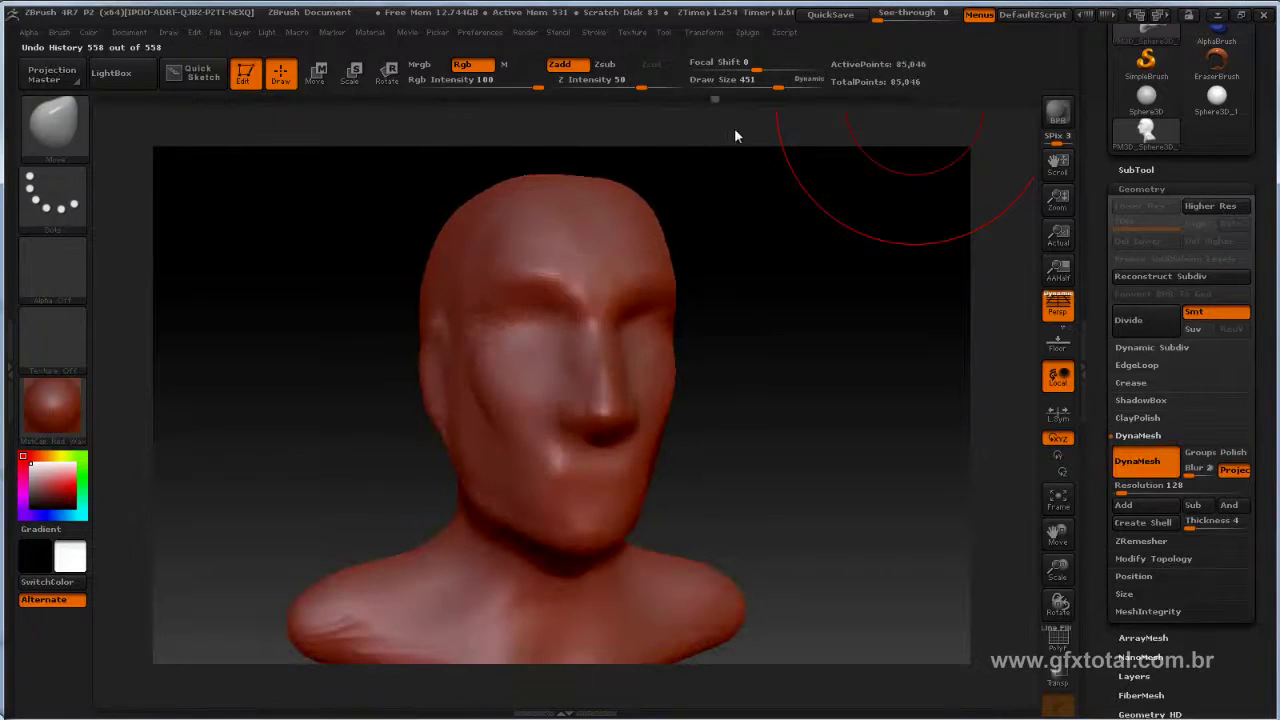
left_click_drag(865, 128, 940, 118)
left_click_drag(843, 380, 790, 375)
Step: Switch to ClayBuildup at size 203 and rework, then smooth, the cheek below the eye
left_click(53, 122)
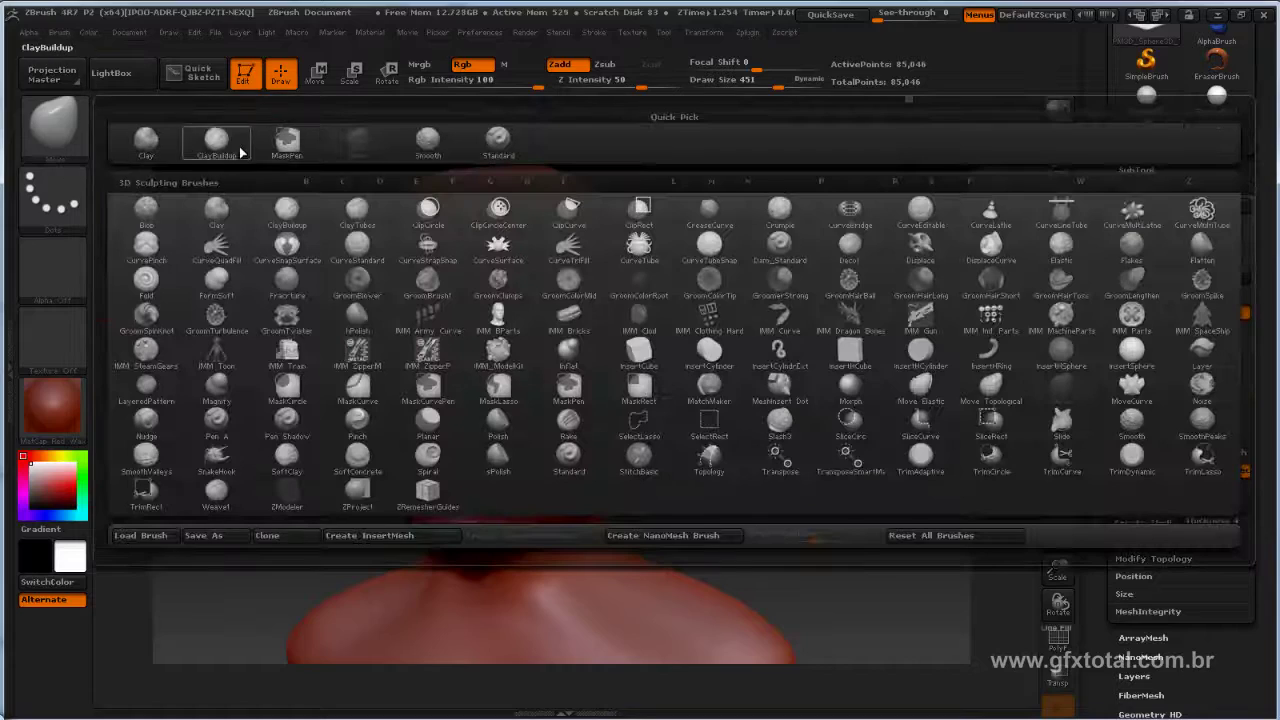
left_click(234, 140)
mouse_move(811, 292)
left_mouse_down()
mouse_move(803, 317)
mouse_move(782, 322)
mouse_move(789, 374)
mouse_move(499, 350)
left_mouse_up()
key("space")
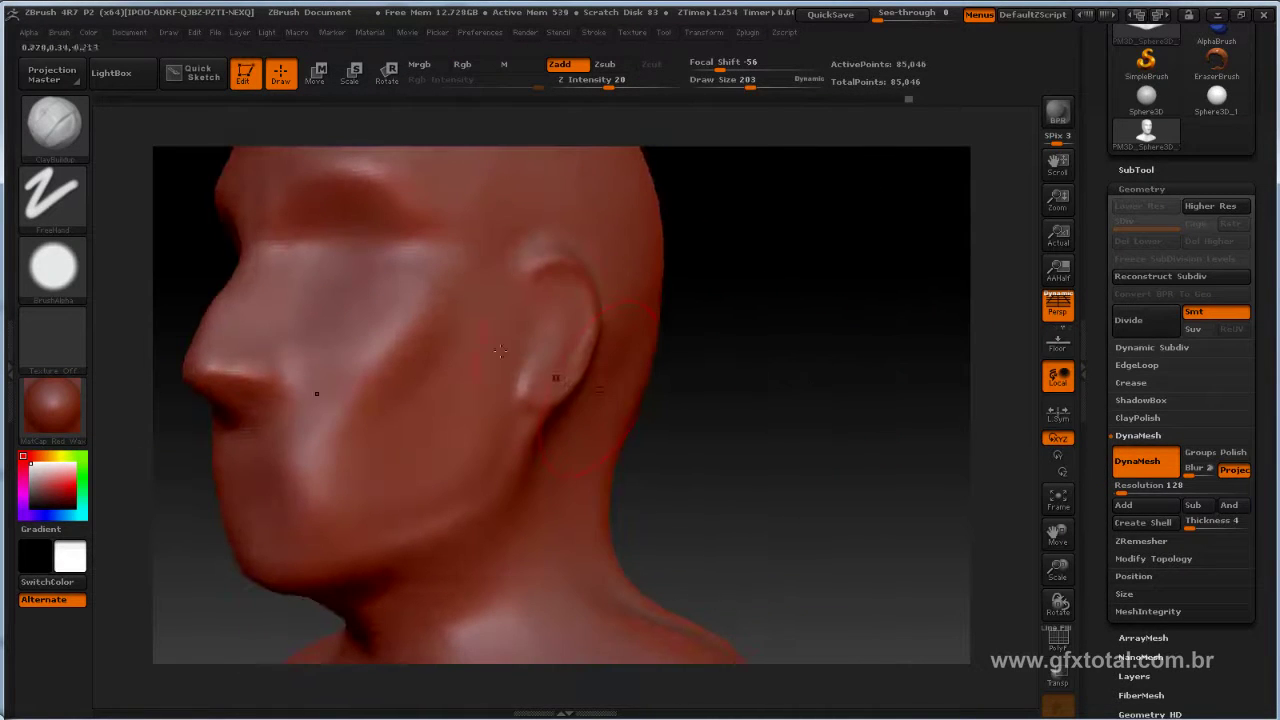
left_click_drag(418, 287, 342, 287)
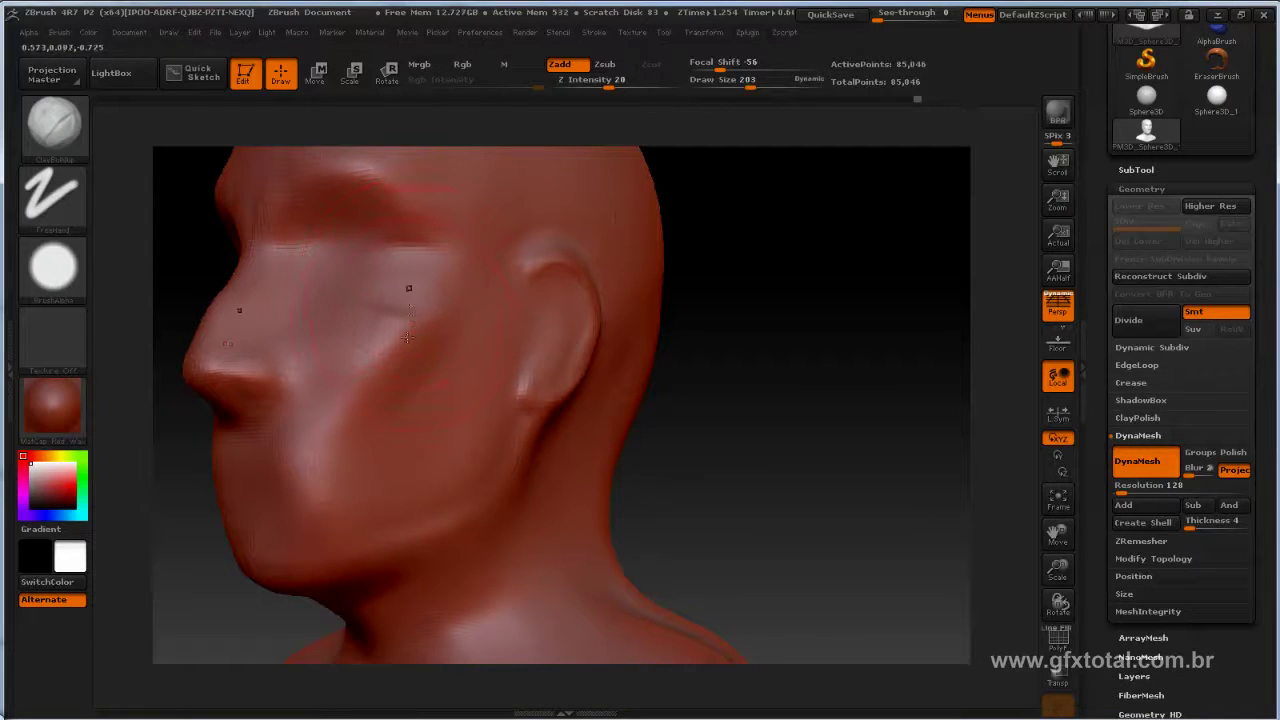
left_click_drag(389, 377, 421, 332)
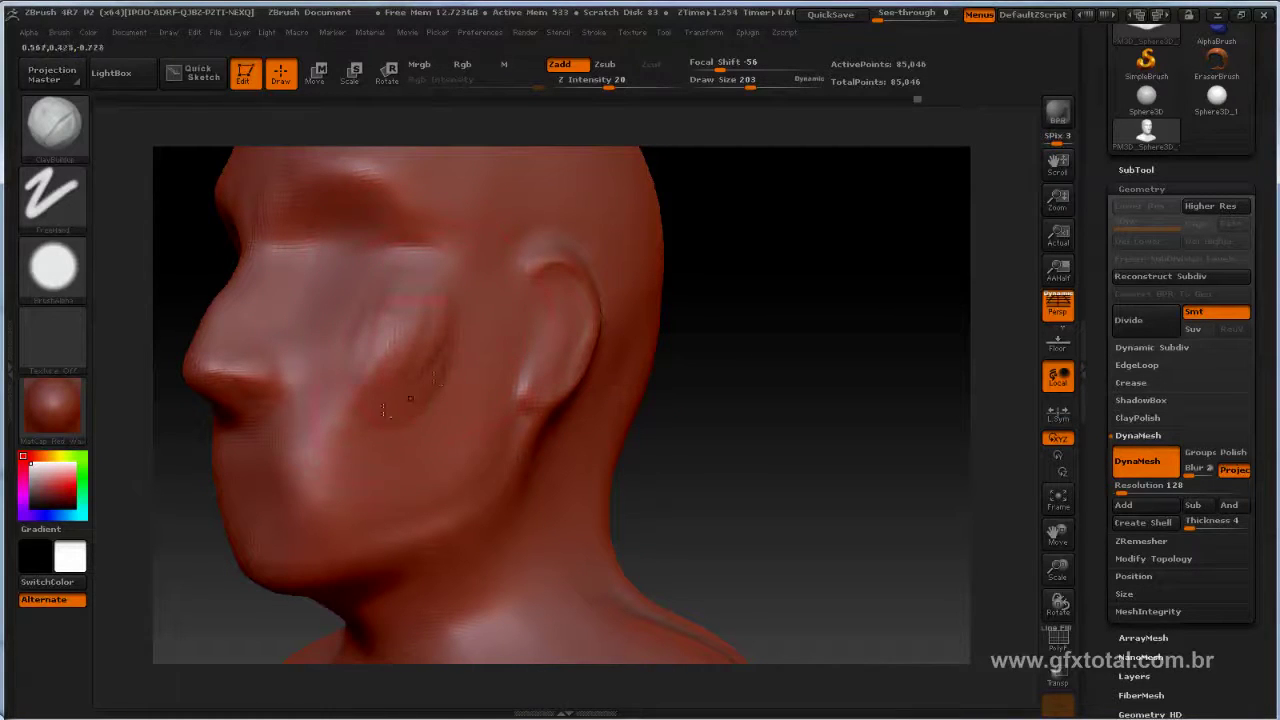
mouse_move(383, 410)
left_mouse_down()
mouse_move(379, 386)
mouse_move(423, 369)
left_mouse_up()
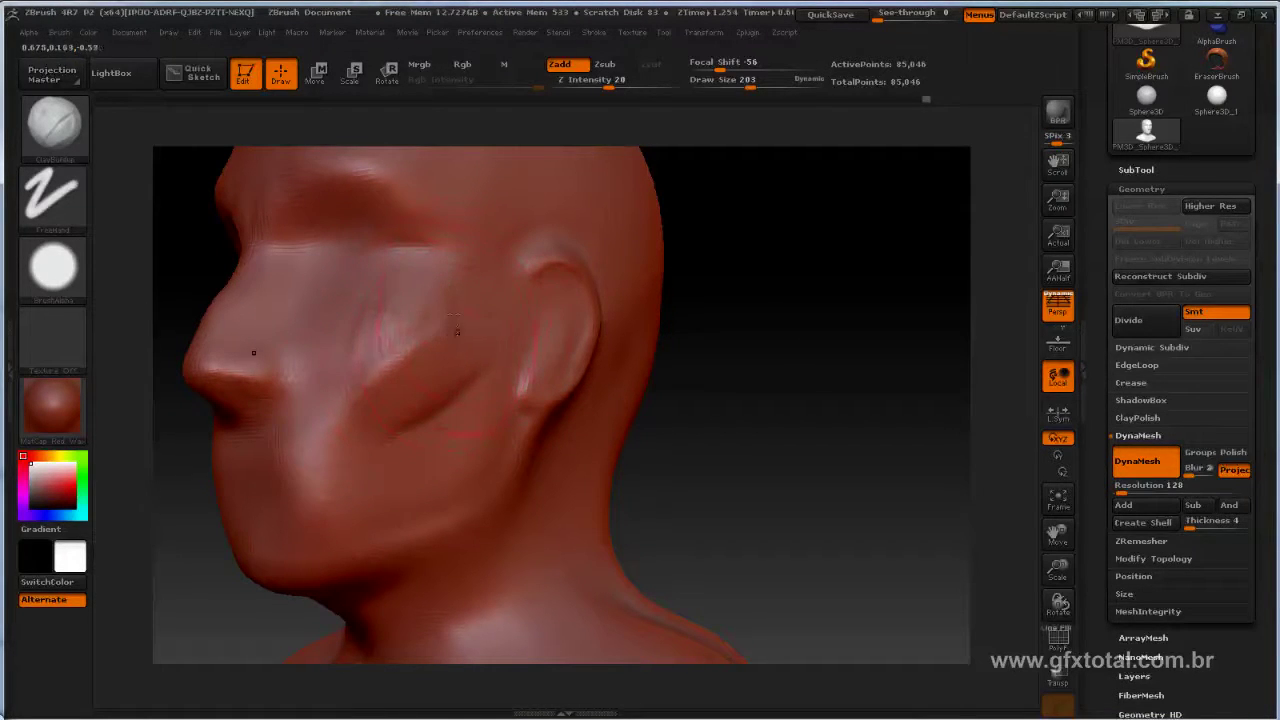
left_click_drag(434, 294, 390, 367, "shift")
left_click_drag(829, 400, 793, 365)
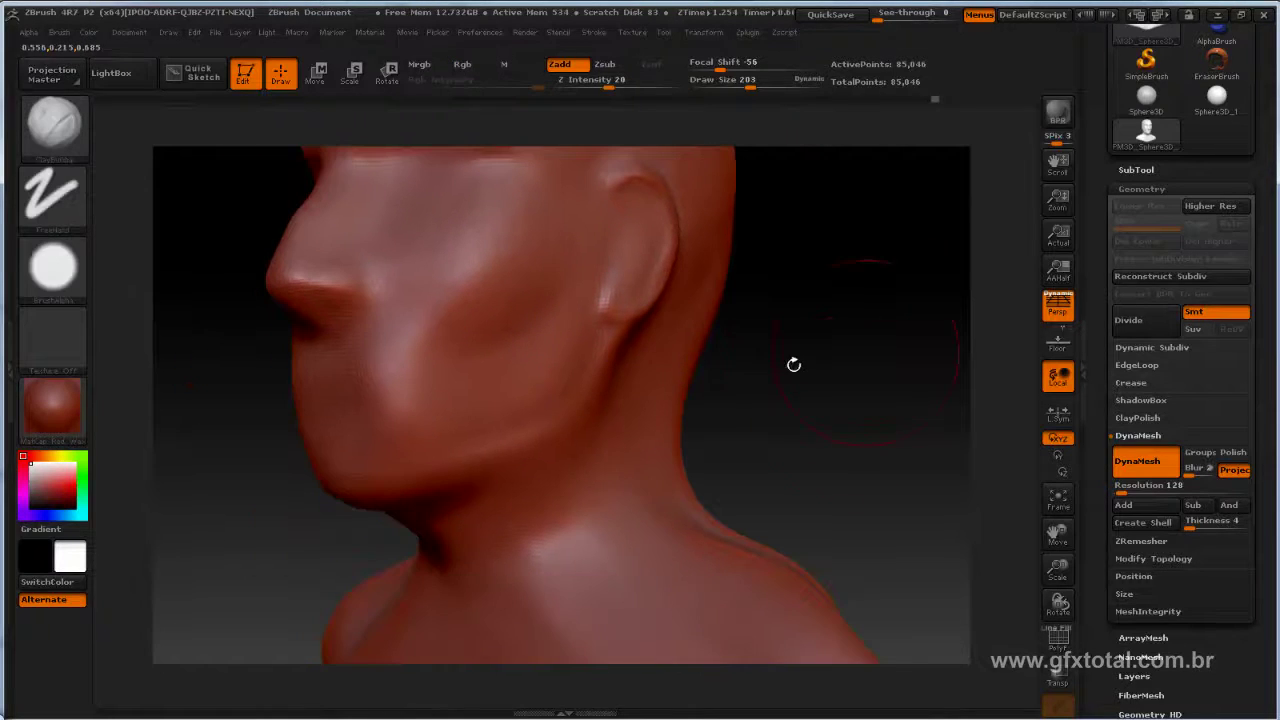
Step: At draw size about 101, build a raised jawline ridge toward the chin and soften it
key("space")
left_click_drag(624, 368, 612, 368)
left_click_drag(607, 368, 485, 440)
left_click_drag(545, 400, 420, 458)
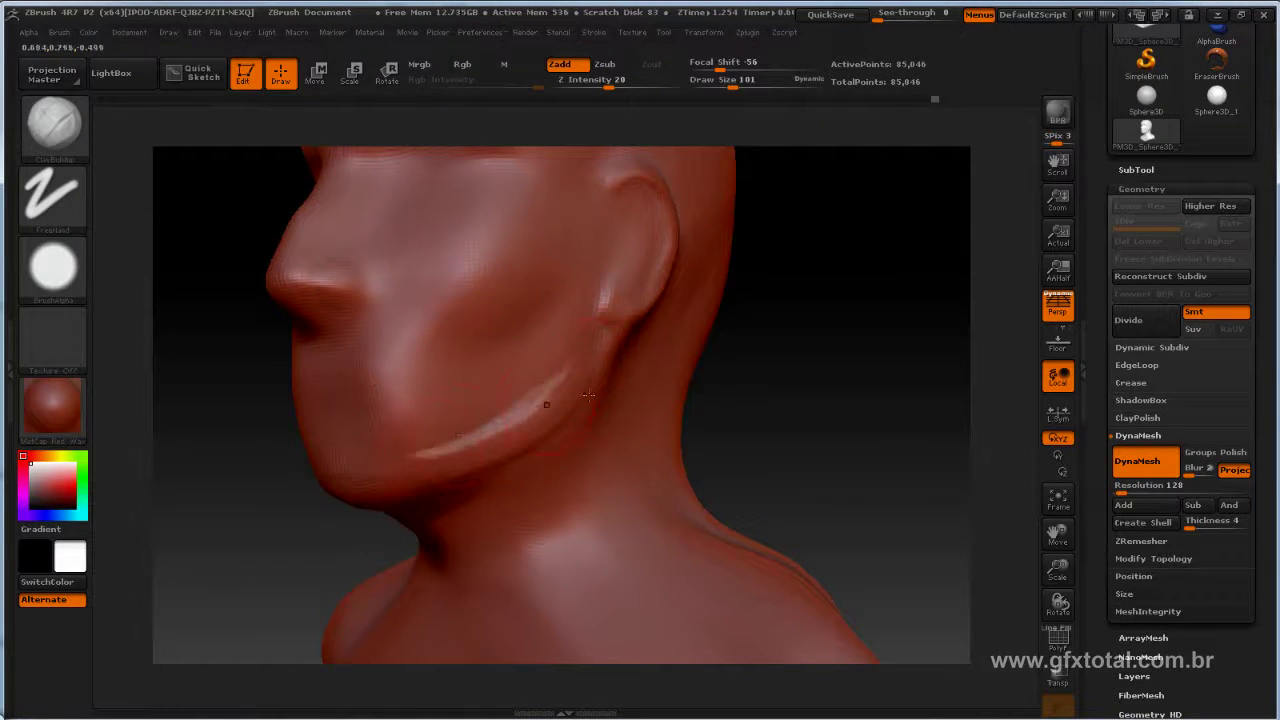
left_click_drag(560, 375, 443, 468)
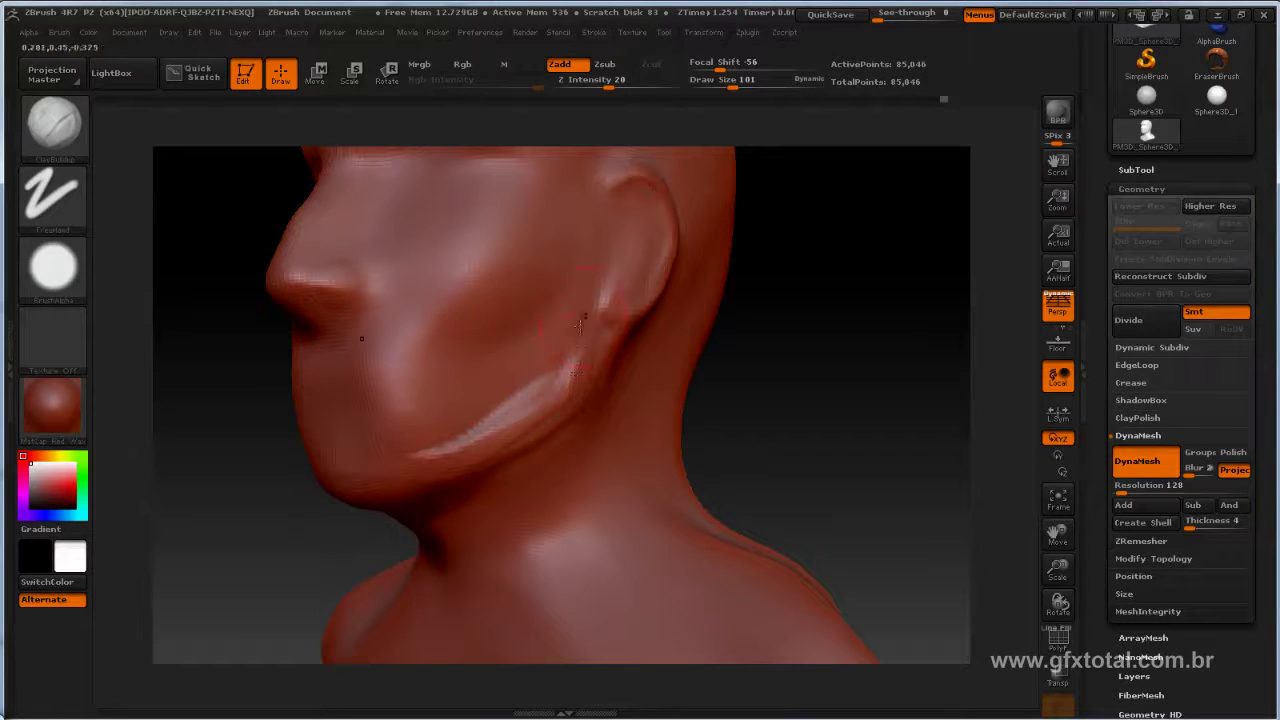
left_click_drag(467, 438, 499, 403, "shift")
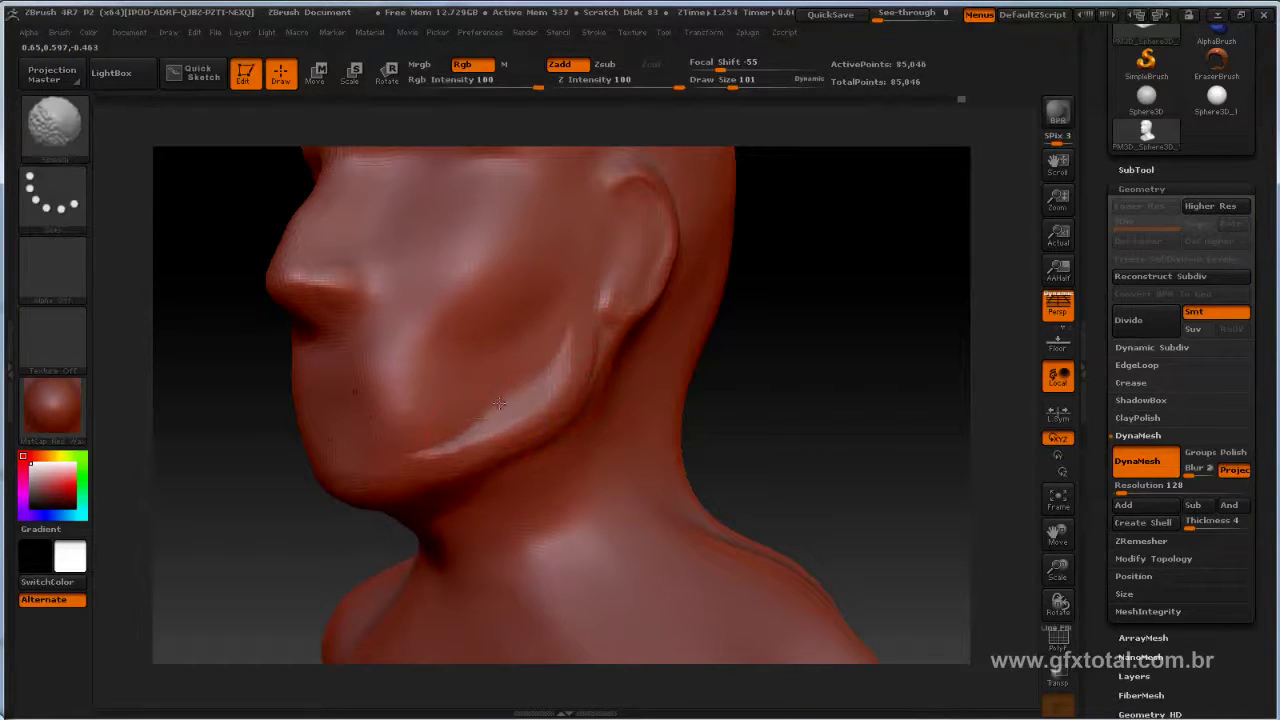
mouse_move(897, 386)
left_mouse_down()
mouse_move(920, 394)
mouse_move(920, 371)
left_mouse_up()
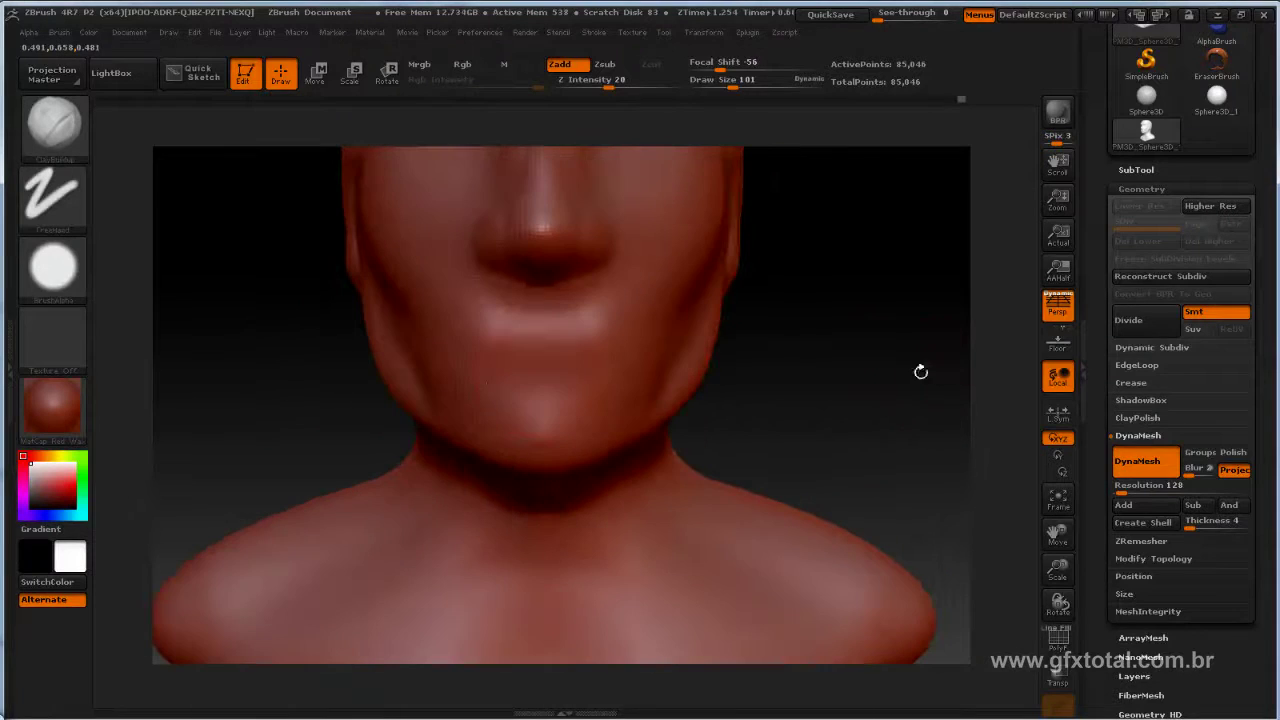
Step: Set the draw size to 131 and build up a defined lower lip and chin
left_click_drag(735, 355, 705, 352)
key("space")
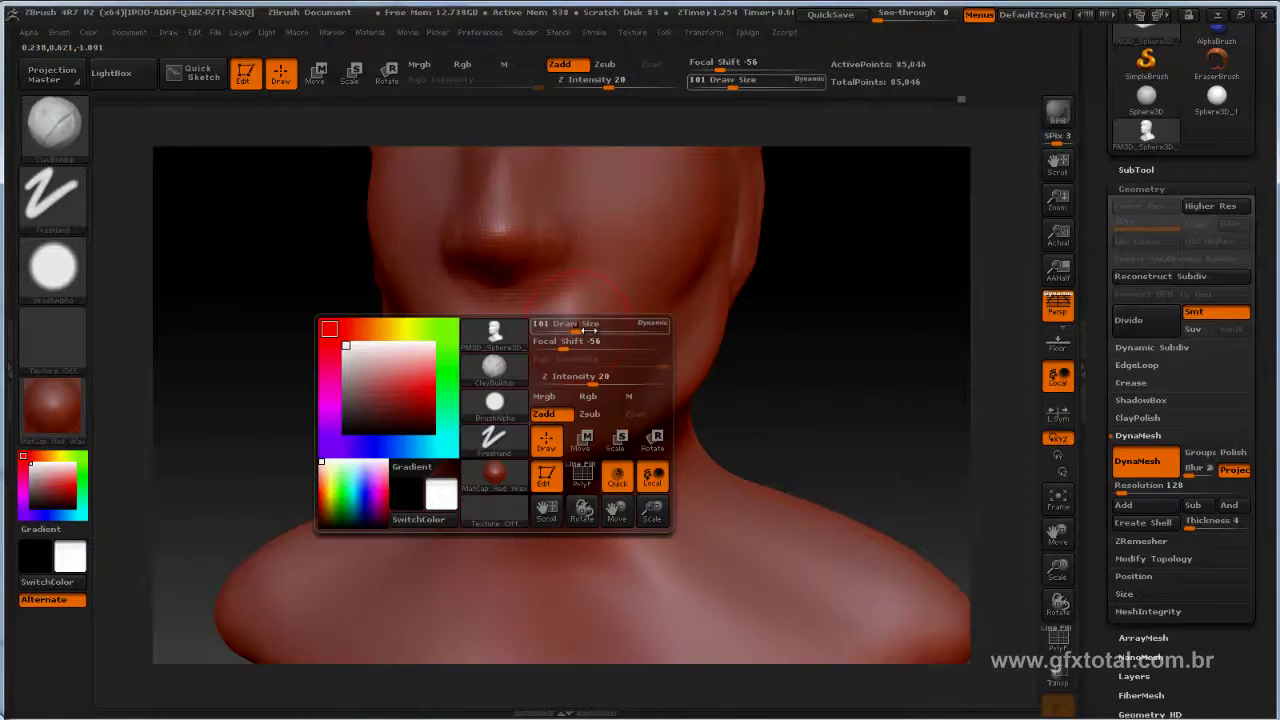
left_click_drag(555, 300, 595, 300)
left_click_drag(637, 345, 465, 335)
left_click_drag(480, 385, 627, 371)
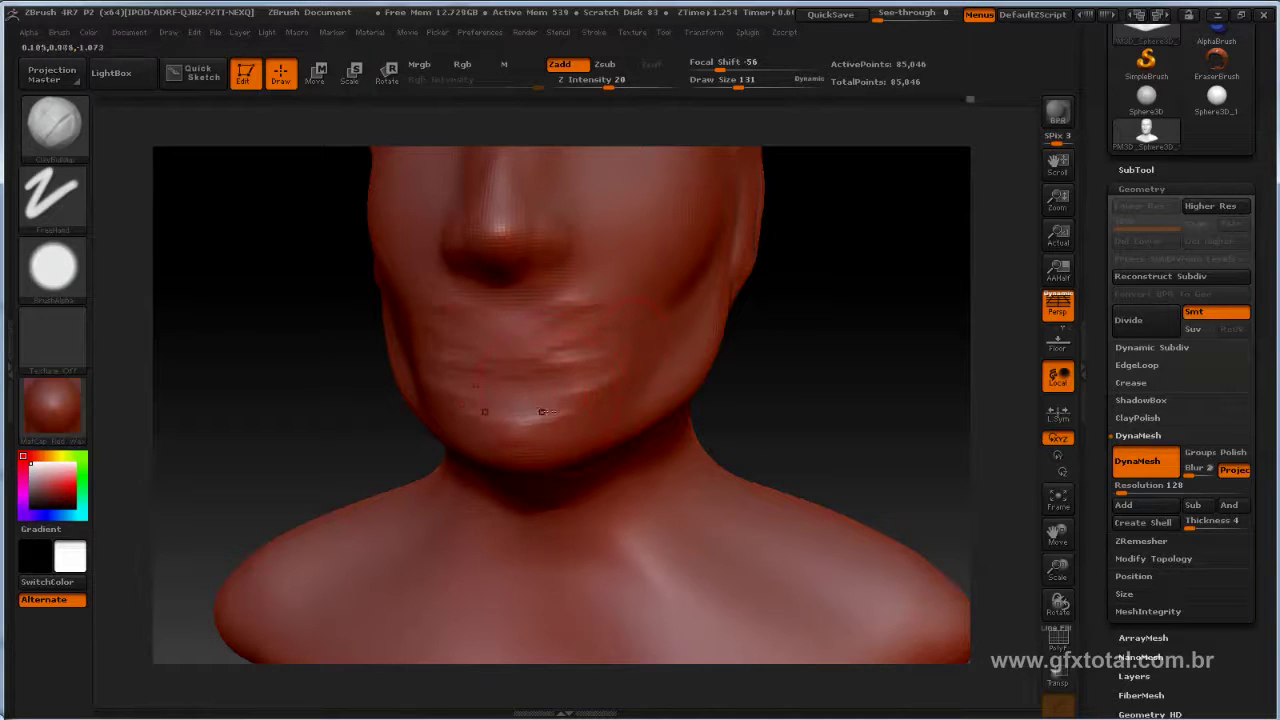
left_click_drag(541, 411, 570, 395)
left_click_drag(470, 388, 575, 385)
left_click_drag(440, 415, 563, 428)
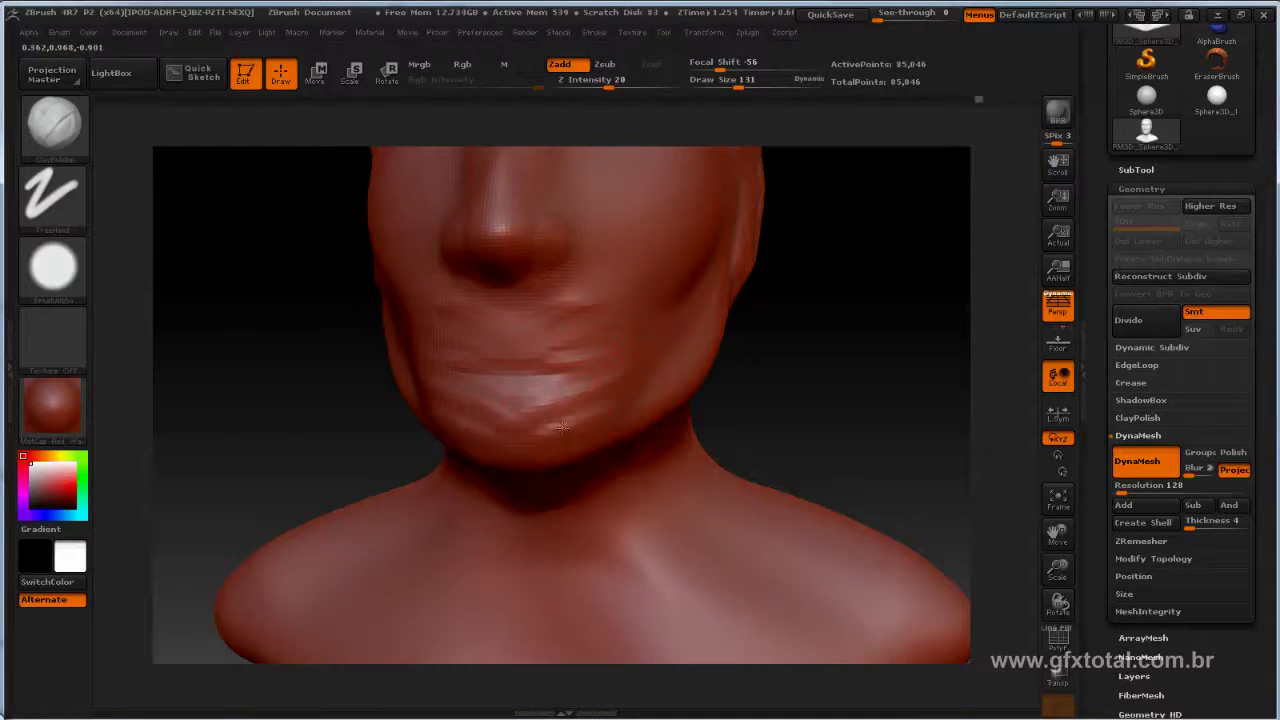
Step: Add clay to the cheek beside the nose and smooth away its ridges
left_click_drag(902, 390, 469, 438)
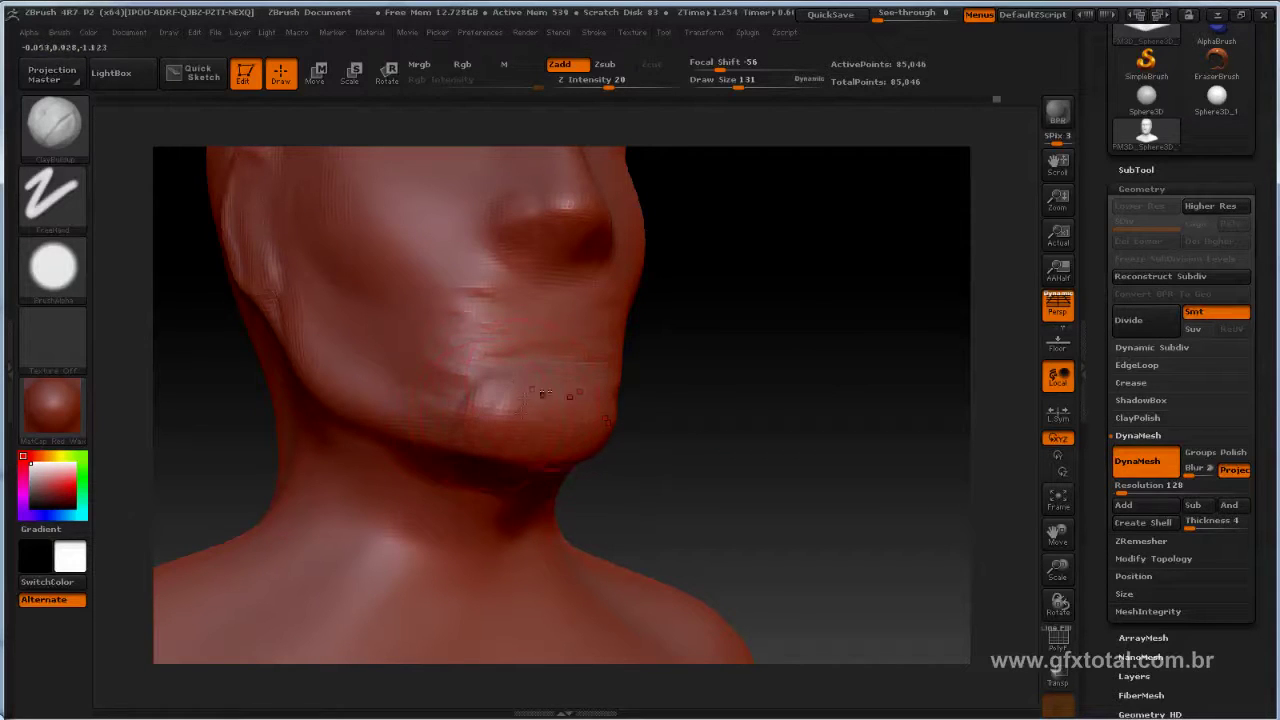
left_click_drag(728, 406, 657, 387)
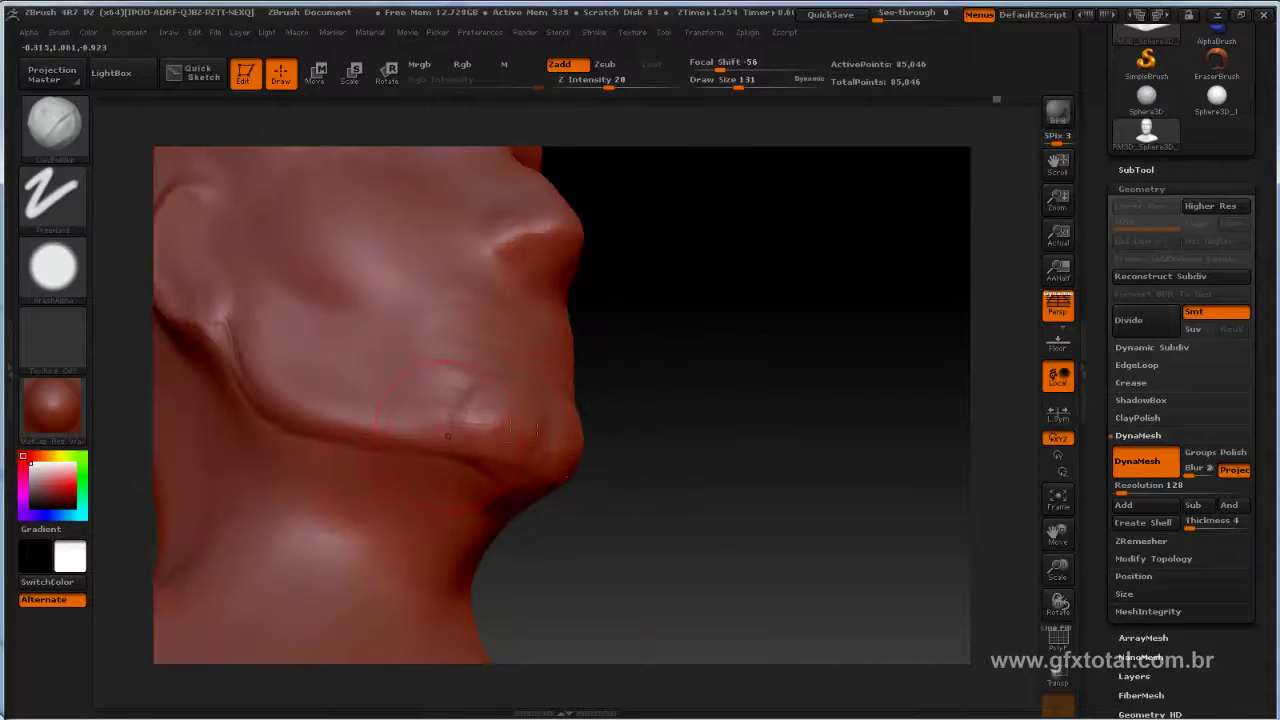
key("b")
key("c")
key("h")
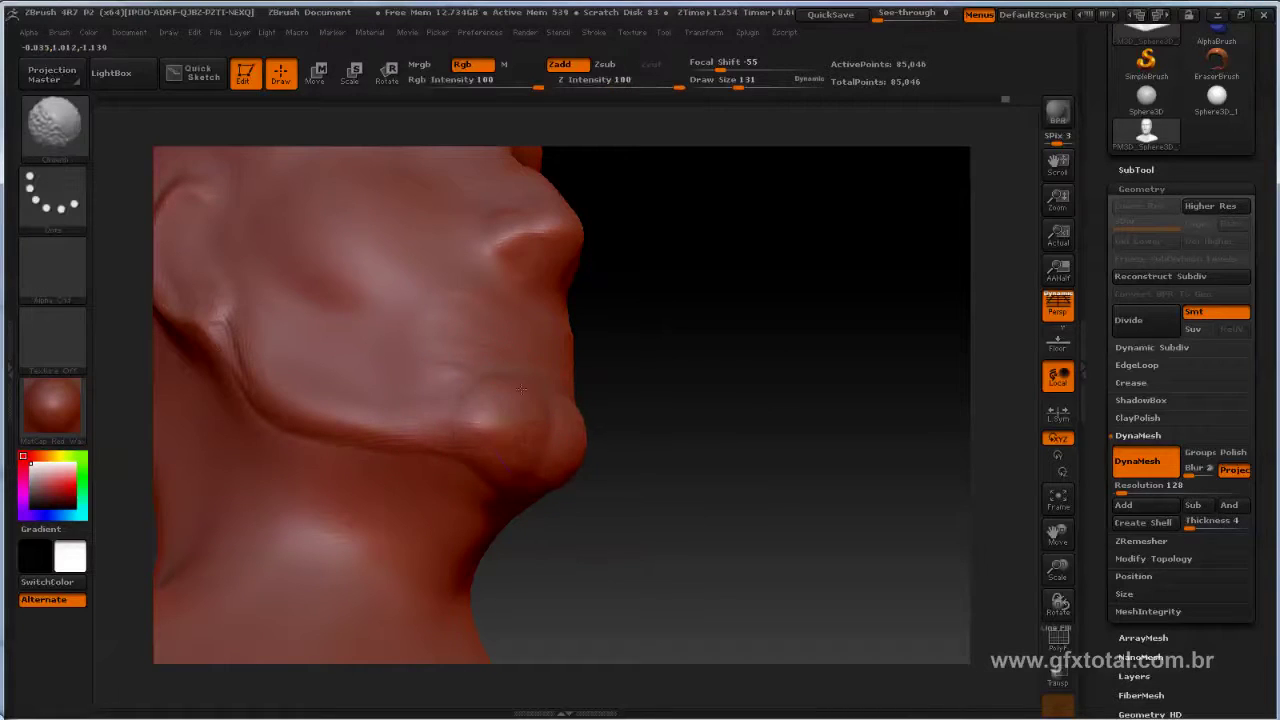
key("b")
key("c")
key("b")
mouse_move(700, 380)
left_mouse_down()
mouse_move(857, 349)
mouse_move(489, 465)
mouse_move(803, 346)
mouse_move(760, 420)
left_mouse_up()
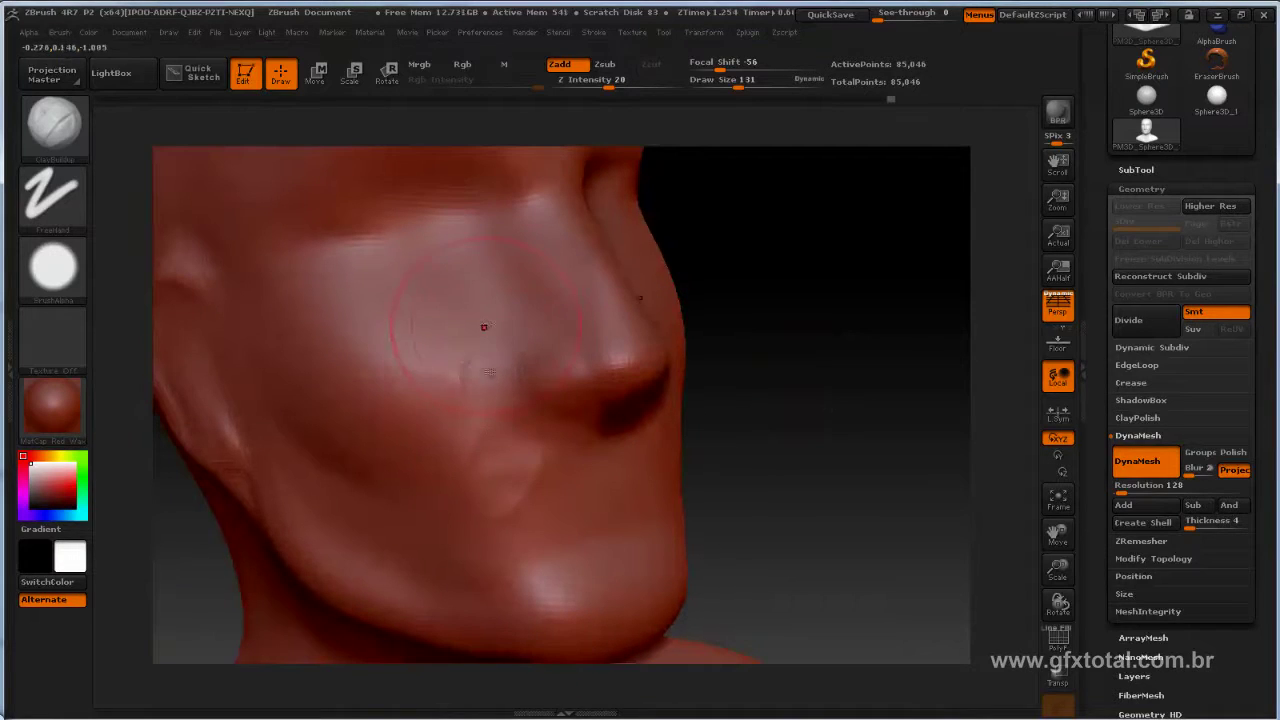
mouse_move(484, 327)
left_mouse_down()
mouse_move(486, 294)
mouse_move(450, 358)
left_mouse_up()
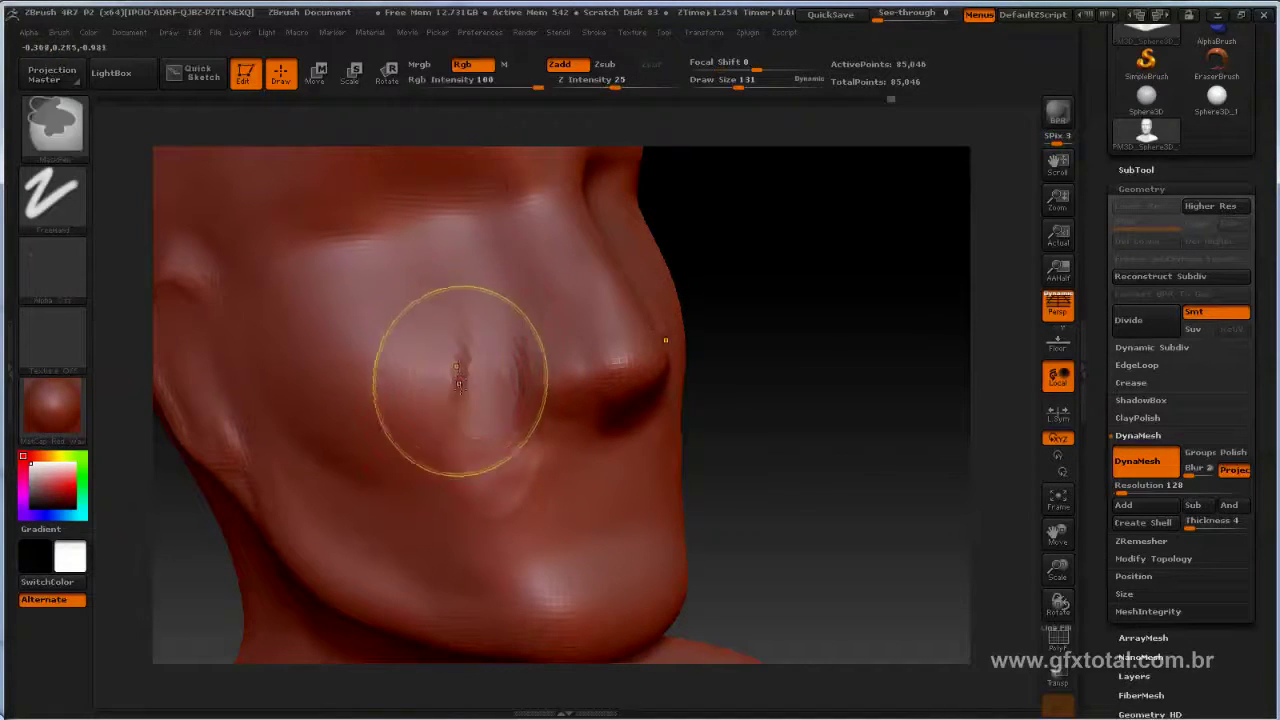
left_click_drag(443, 408, 454, 308, "shift")
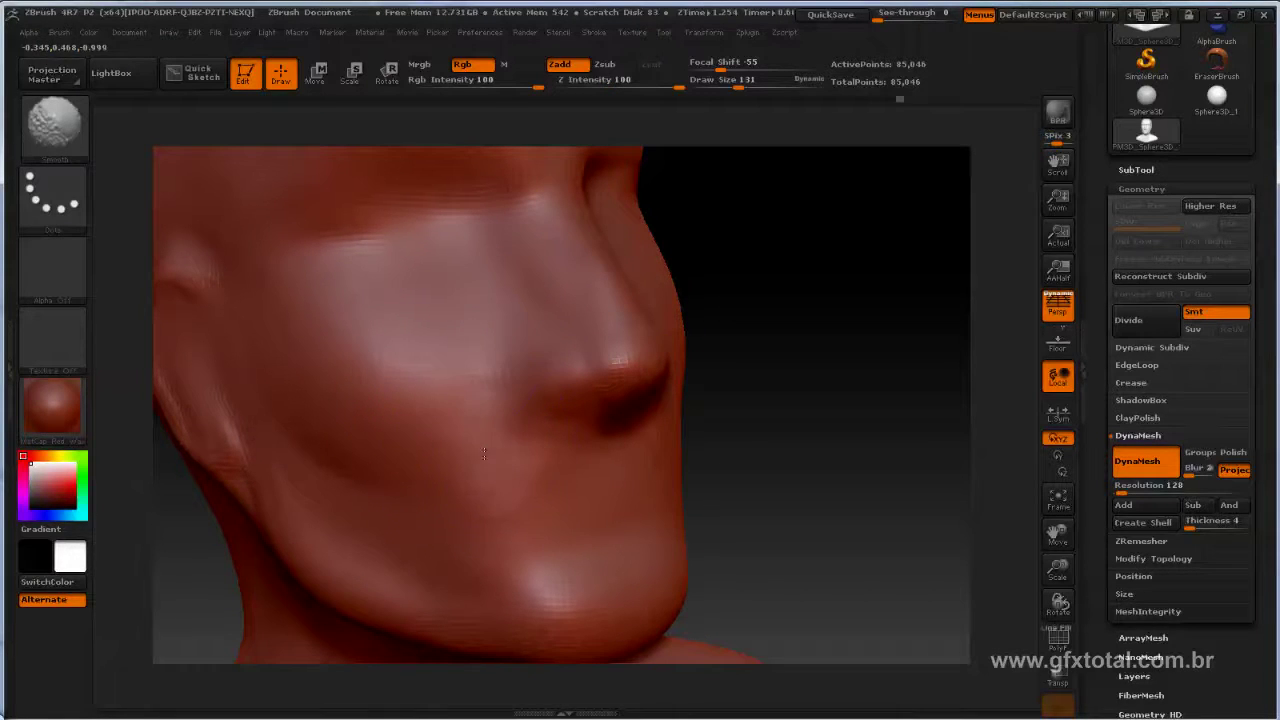
mouse_move(829, 286)
left_mouse_down()
mouse_move(829, 386)
mouse_move(928, 333)
mouse_move(369, 282)
left_mouse_up()
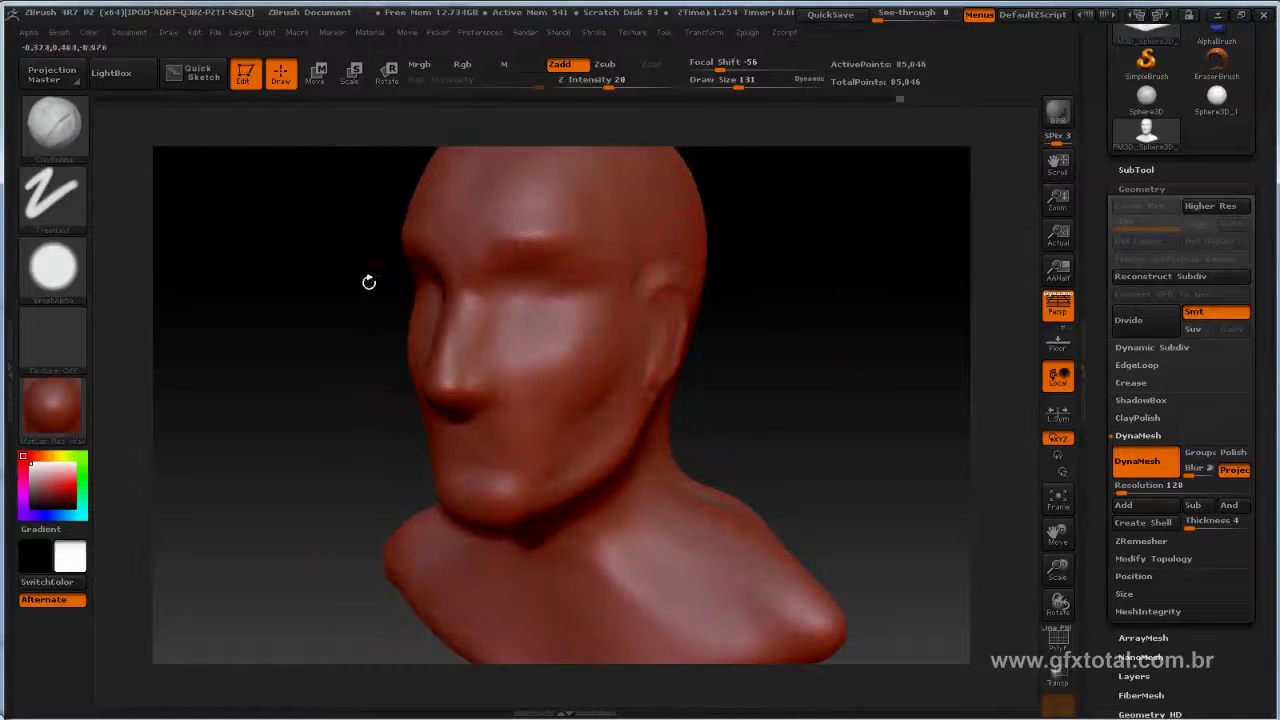
Step: With the Move brush at draw size 741, push the chin and lower face into shape
mouse_move(869, 334)
left_mouse_down()
mouse_move(823, 343)
mouse_move(886, 337)
mouse_move(786, 349)
mouse_move(806, 397)
mouse_move(730, 309)
left_mouse_up()
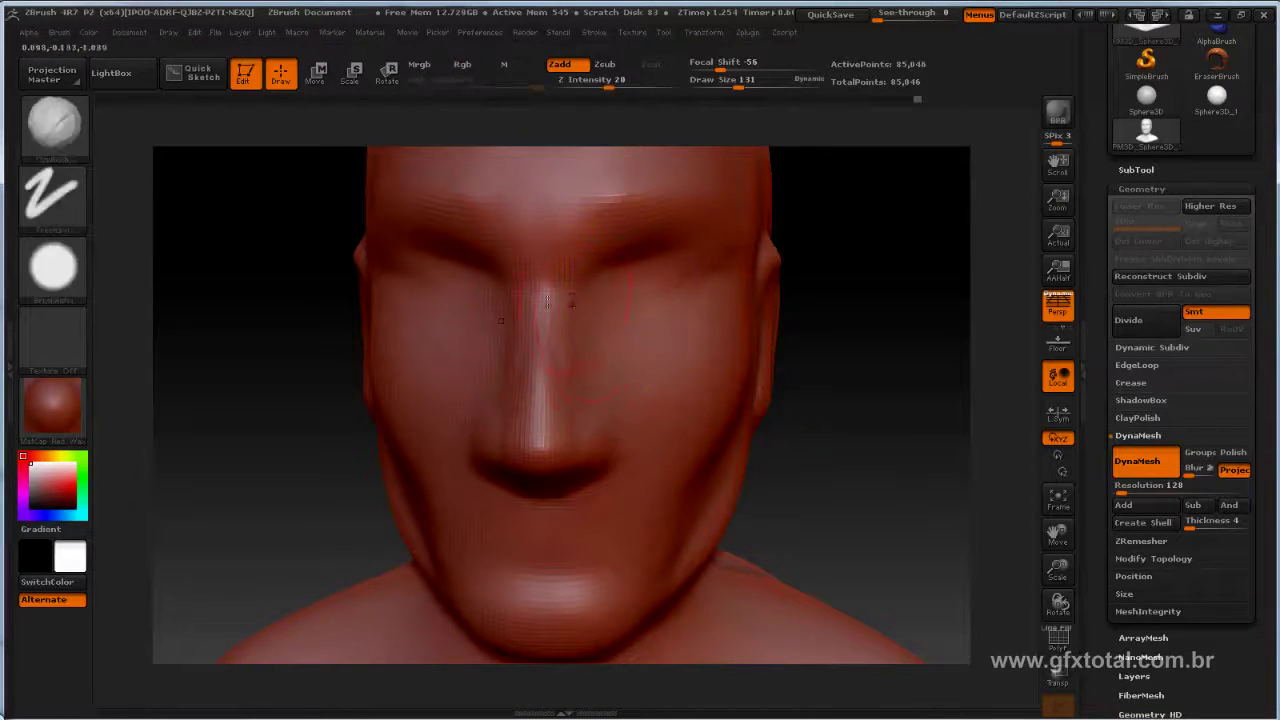
mouse_move(870, 360)
left_mouse_down()
mouse_move(885, 375)
mouse_move(855, 364)
left_mouse_up()
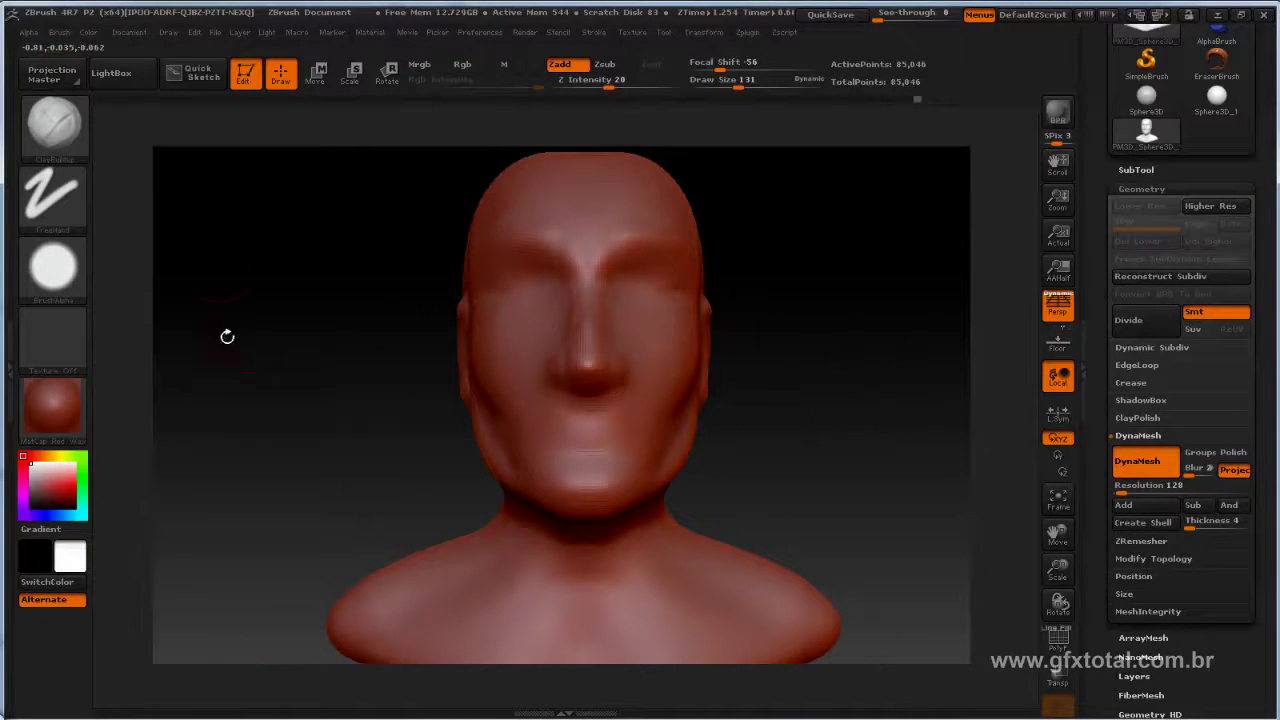
left_click(62, 132)
left_click(358, 140)
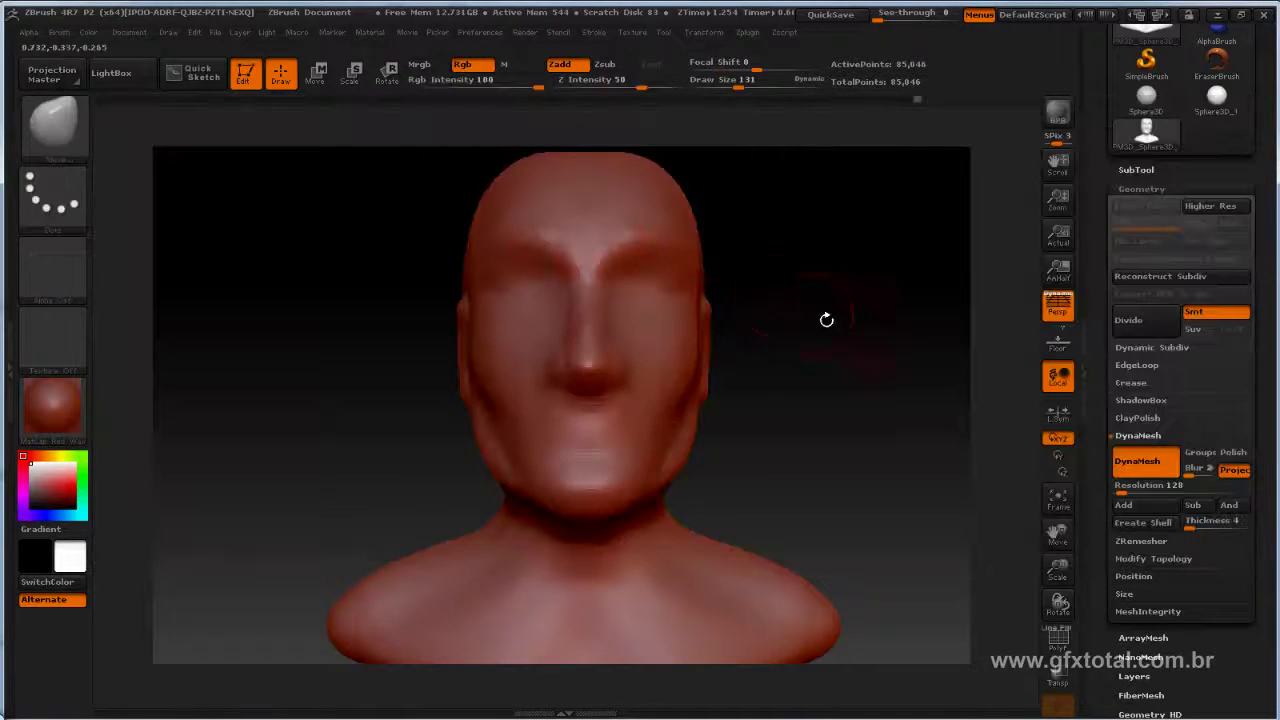
key("space")
mouse_move(800, 316)
left_mouse_down()
mouse_move(880, 316)
mouse_move(852, 297)
mouse_move(700, 300)
mouse_move(760, 300)
left_mouse_up()
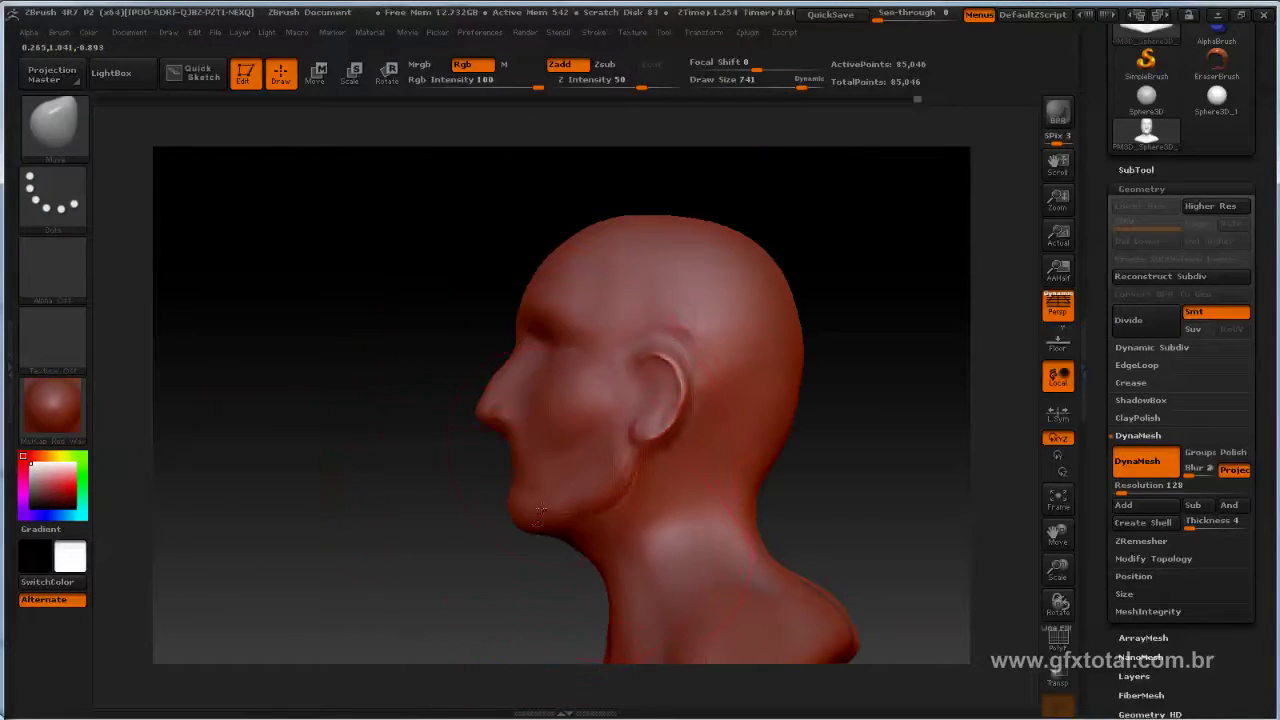
left_click_drag(540, 514, 542, 498)
Step: Turn off perspective, return to a straight front view, and bring up the brush library
mouse_move(420, 520)
left_mouse_down()
mouse_move(498, 523)
mouse_move(429, 529)
mouse_move(450, 615)
mouse_move(820, 428)
mouse_move(800, 434)
mouse_move(780, 498)
mouse_move(829, 451)
mouse_move(809, 423)
mouse_move(894, 371)
left_mouse_up()
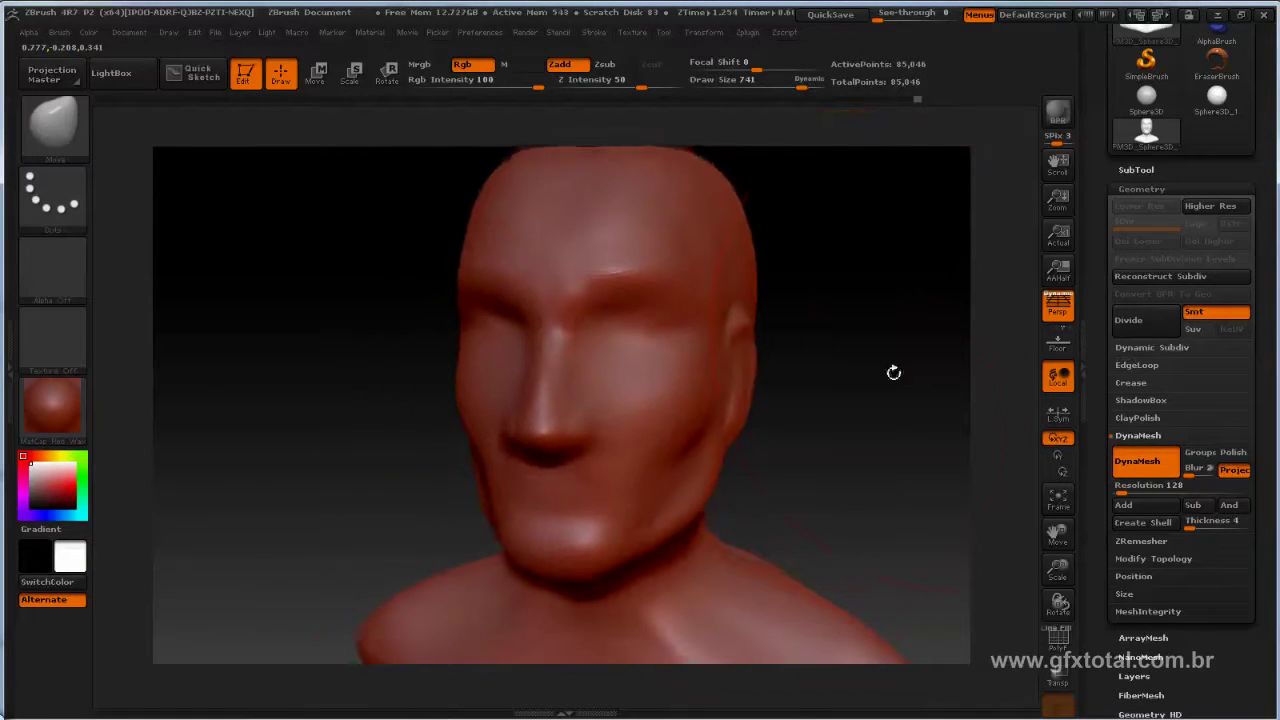
left_click(1058, 313)
left_click_drag(871, 437, 457, 297)
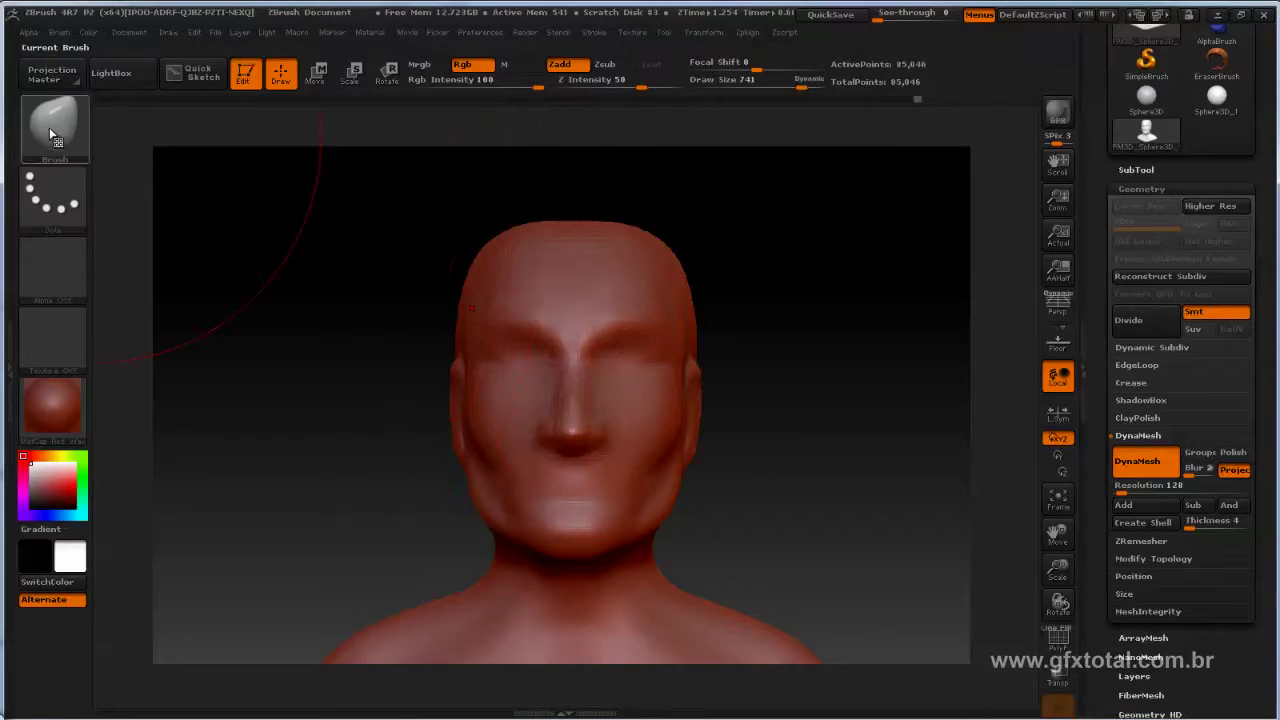
left_click(52, 135)
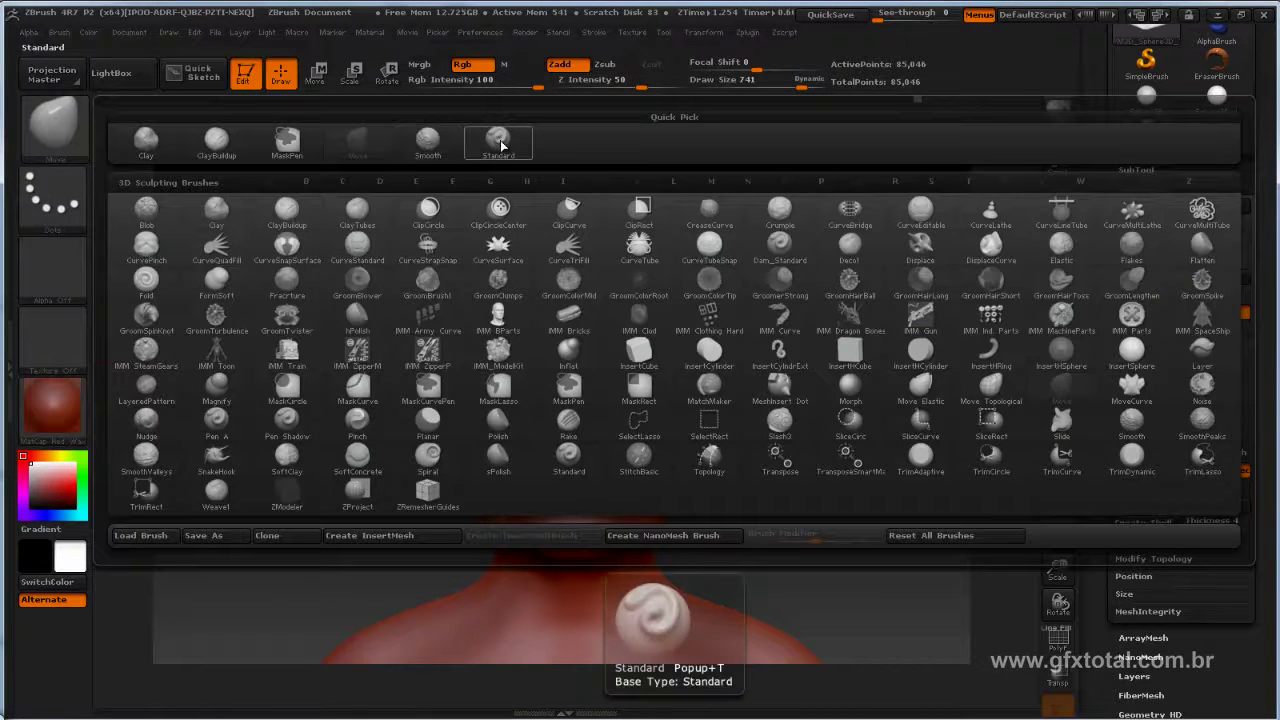
Step: With ClayBuildup, sculpt an upper lip above the lower lip and smooth the mouth
left_click(216, 140)
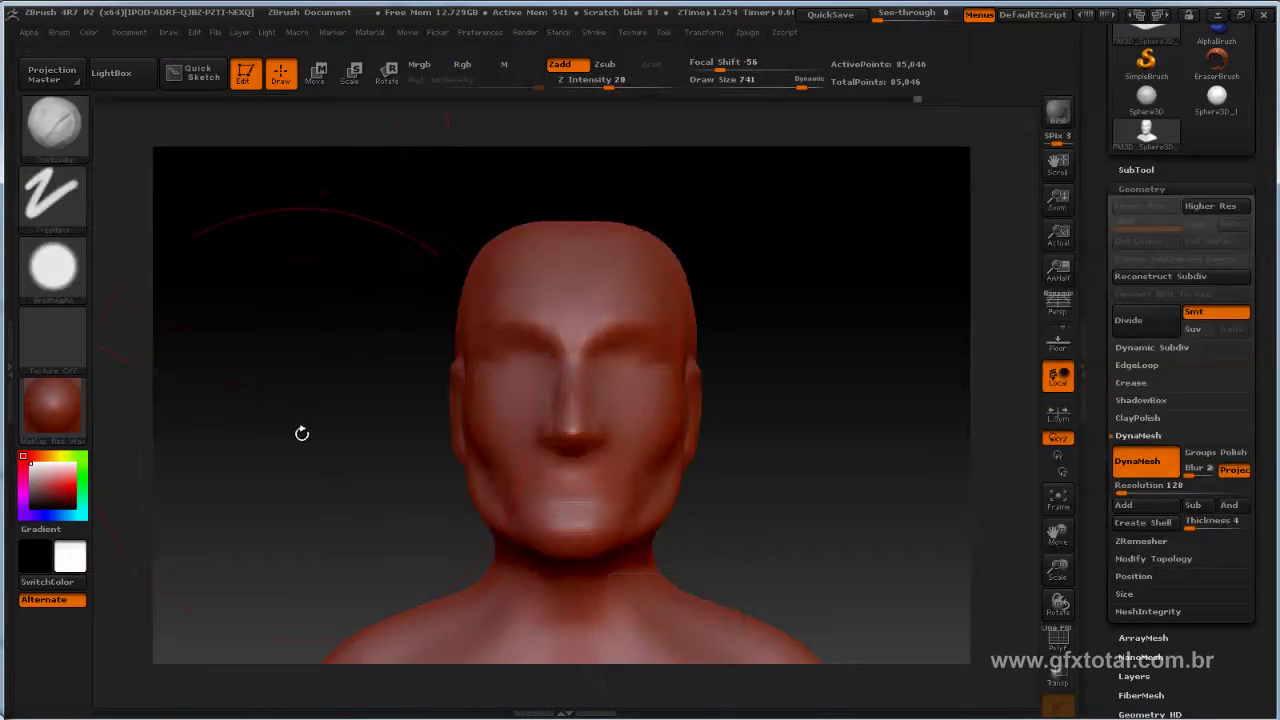
mouse_move(307, 440)
left_mouse_down()
mouse_move(405, 362)
mouse_move(358, 366)
mouse_move(338, 417)
mouse_move(271, 437)
mouse_move(261, 455)
left_mouse_up()
right_click(411, 366)
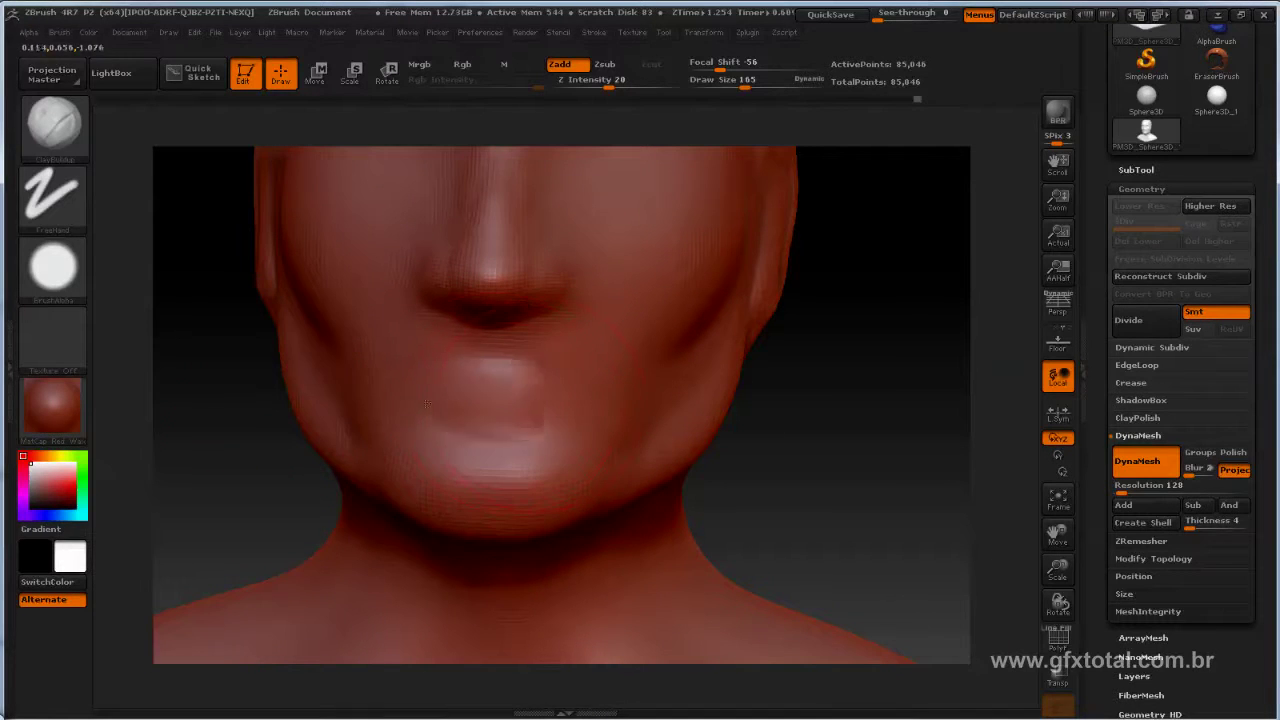
left_click_drag(504, 400, 540, 372)
left_click_drag(440, 372, 511, 400)
mouse_move(398, 401)
left_mouse_down()
mouse_move(470, 440)
mouse_move(517, 400)
mouse_move(419, 405)
mouse_move(530, 350)
left_mouse_up()
left_click_drag(440, 340, 459, 402, "shift")
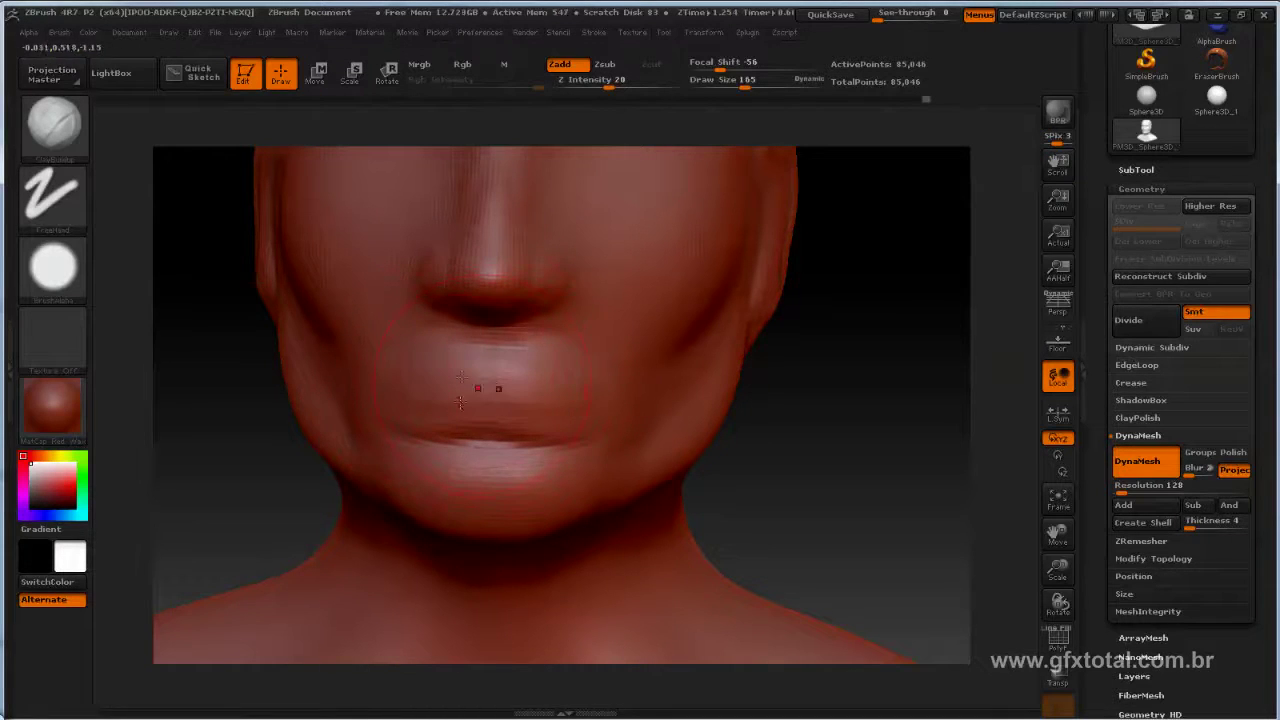
Step: Switch to the Standard brush at draw size 37 and turn the head to three-quarter view
left_click(55, 126)
left_click(497, 145)
key("space")
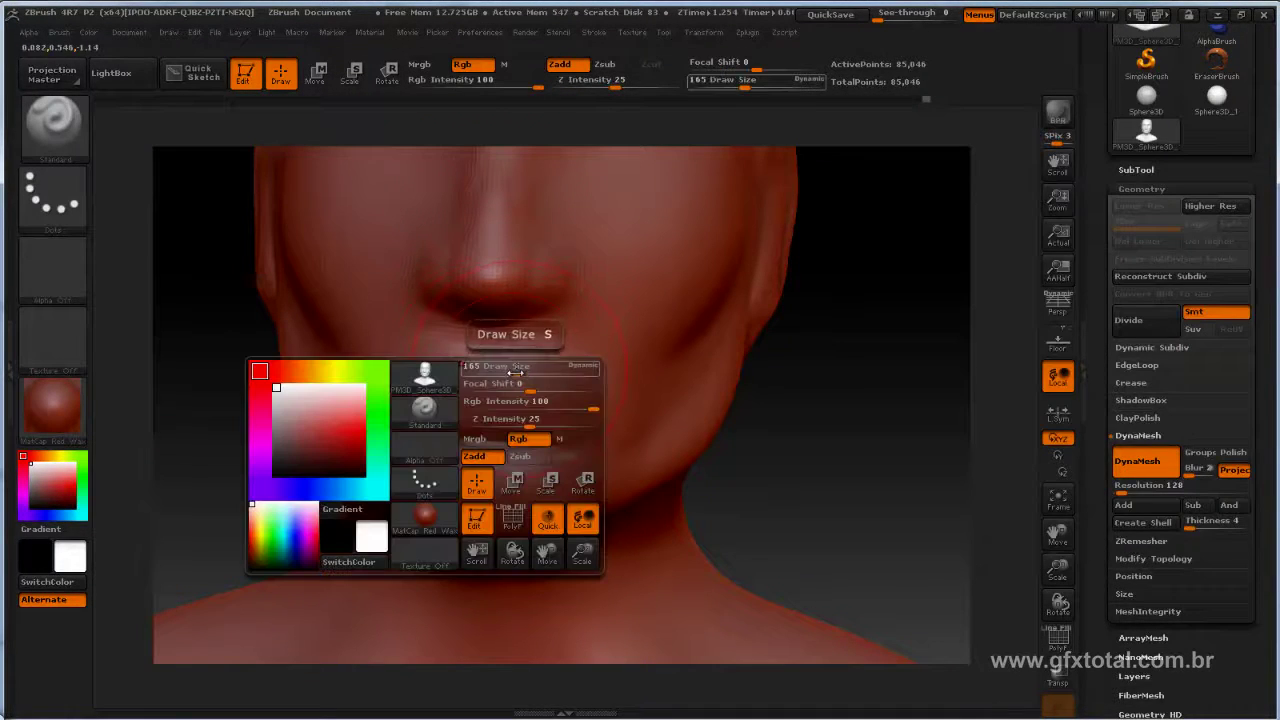
mouse_move(492, 374)
left_mouse_down()
mouse_move(490, 394)
mouse_move(382, 395)
left_mouse_up()
left_click_drag(900, 454, 882, 424)
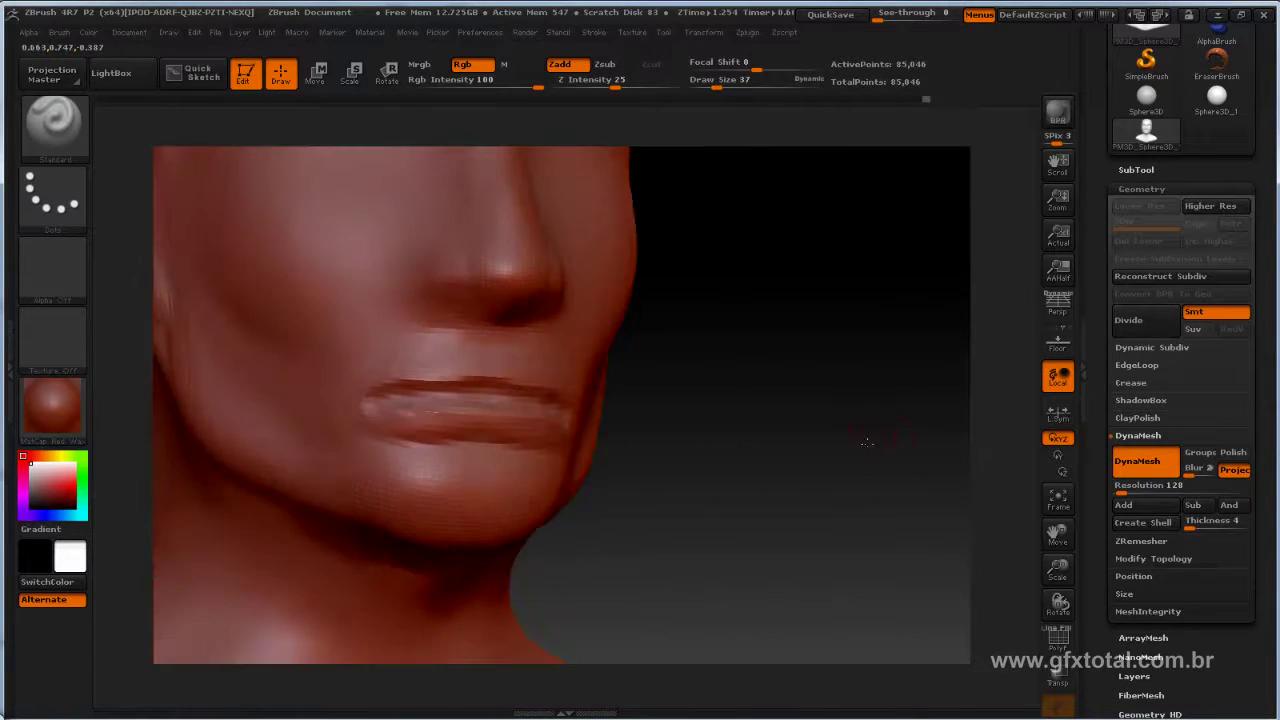
Step: Switch to ClayBuildup, build up the upper lip in close frontal view, then smooth it
left_click(67, 142)
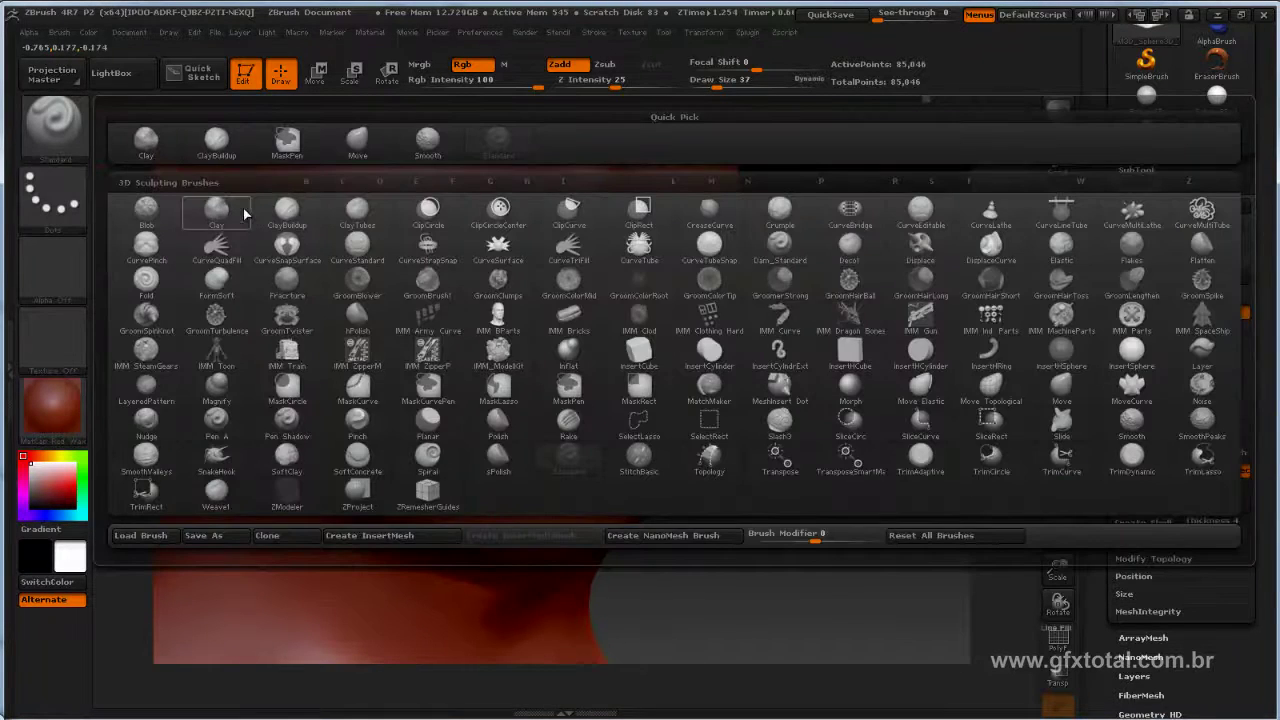
left_click(218, 146)
left_click_drag(814, 428, 823, 448)
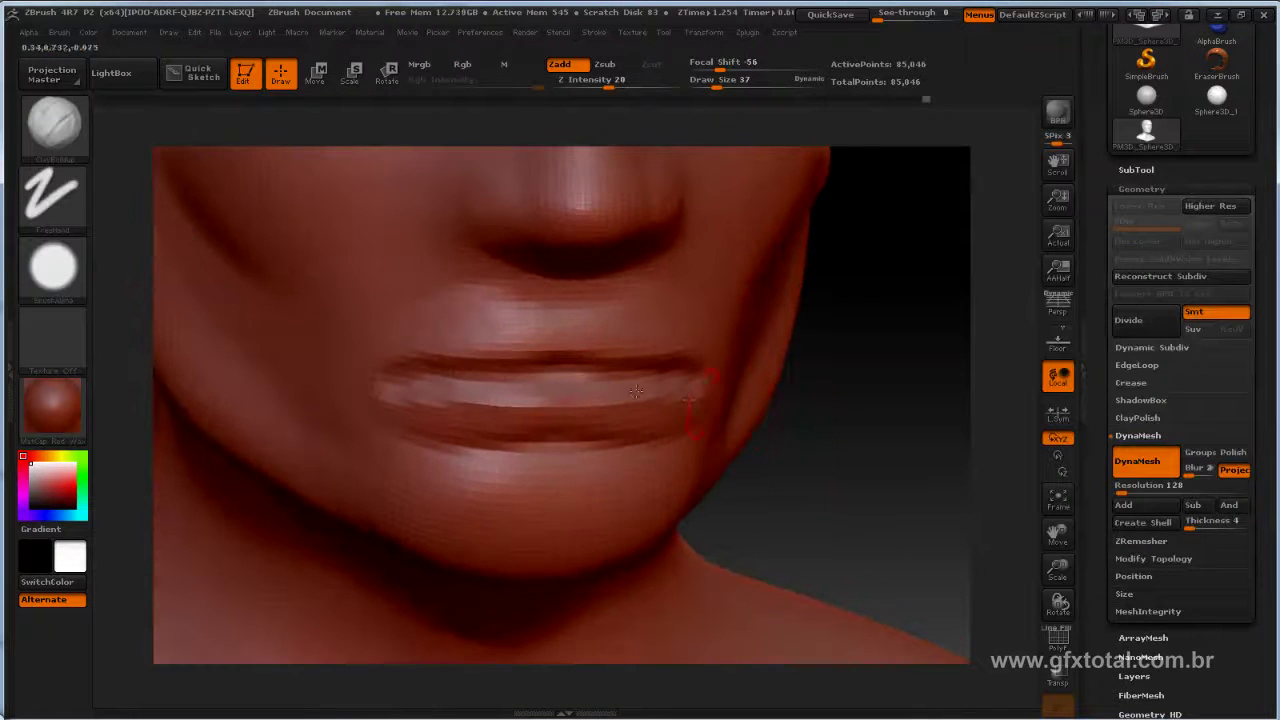
left_click_drag(564, 341, 636, 330)
mouse_move(520, 324)
left_mouse_down()
mouse_move(477, 339)
mouse_move(522, 368)
mouse_move(551, 345)
left_mouse_up()
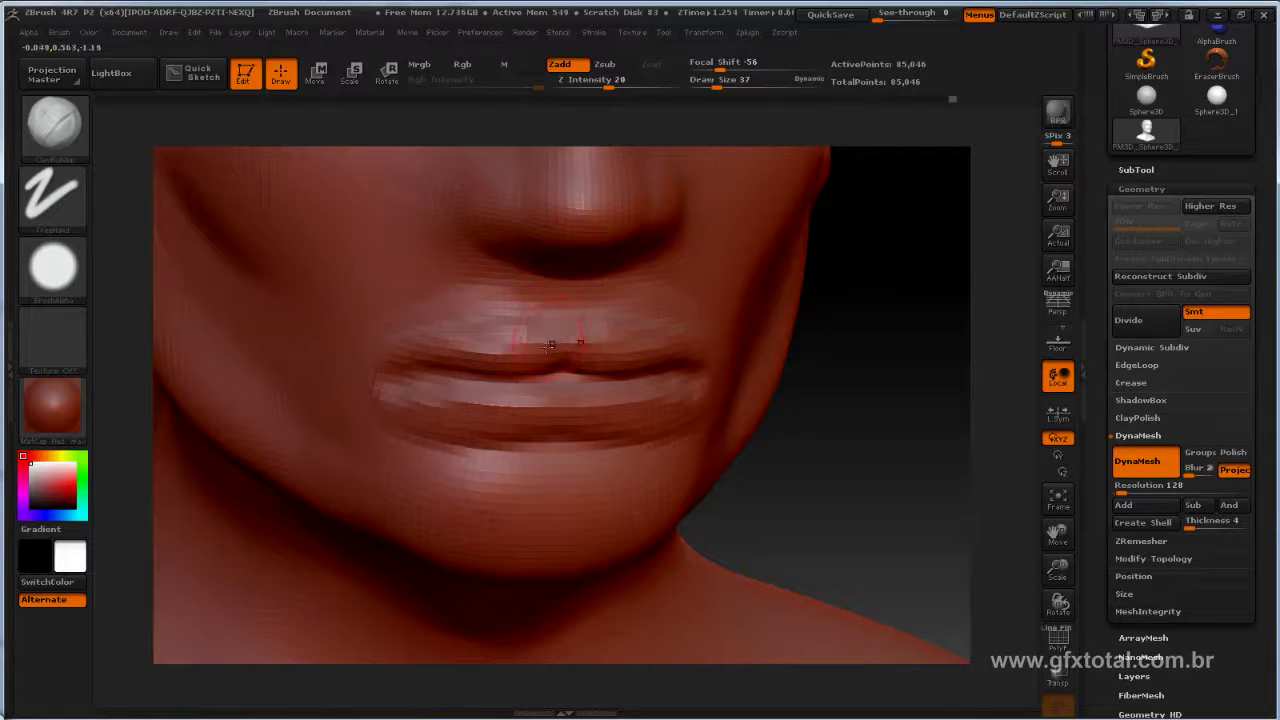
key("shift")
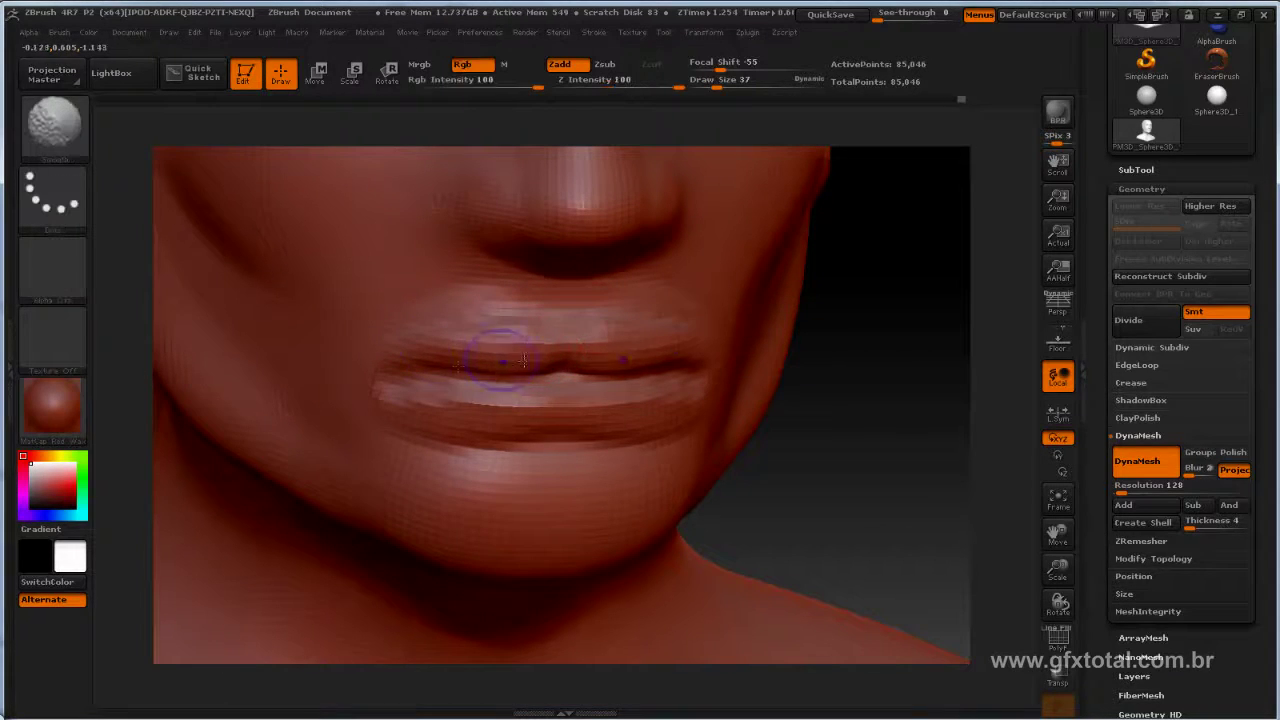
left_click_drag(484, 358, 520, 332, "shift")
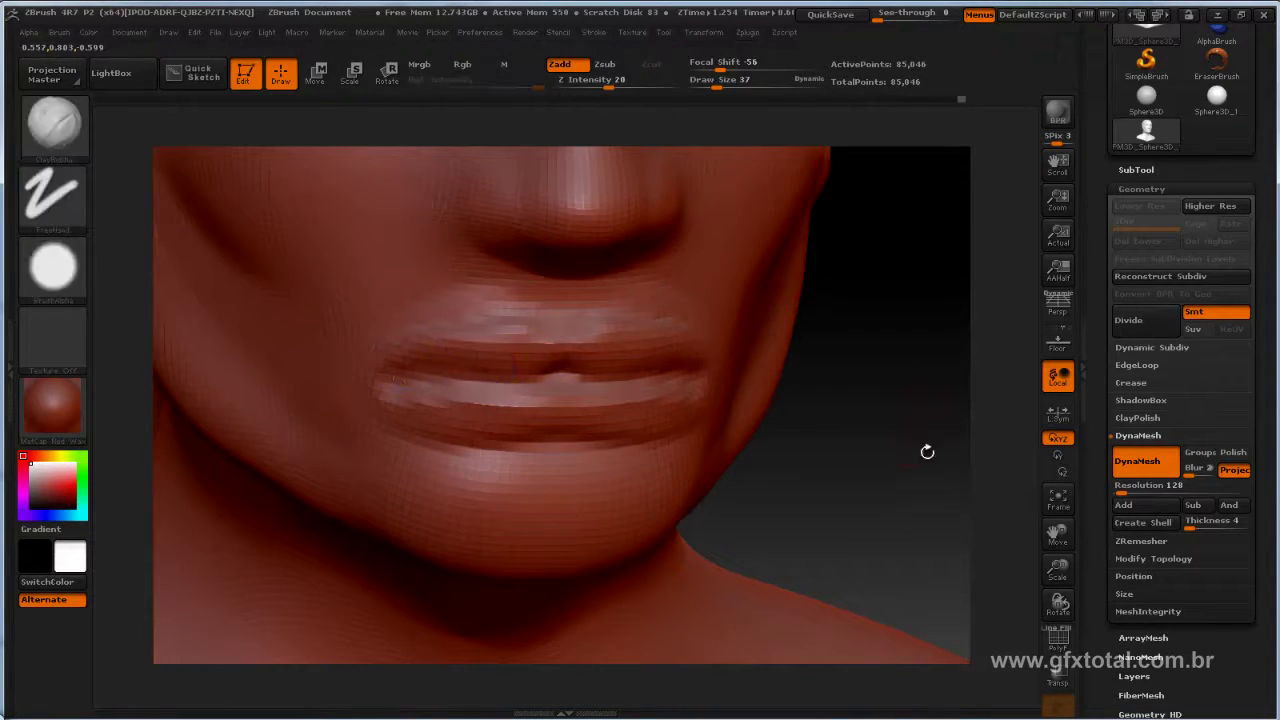
Step: Sculpt the lower lip and smooth along both lips, then turn the bust to its right profile
left_click_drag(928, 451, 893, 425)
key("shift")
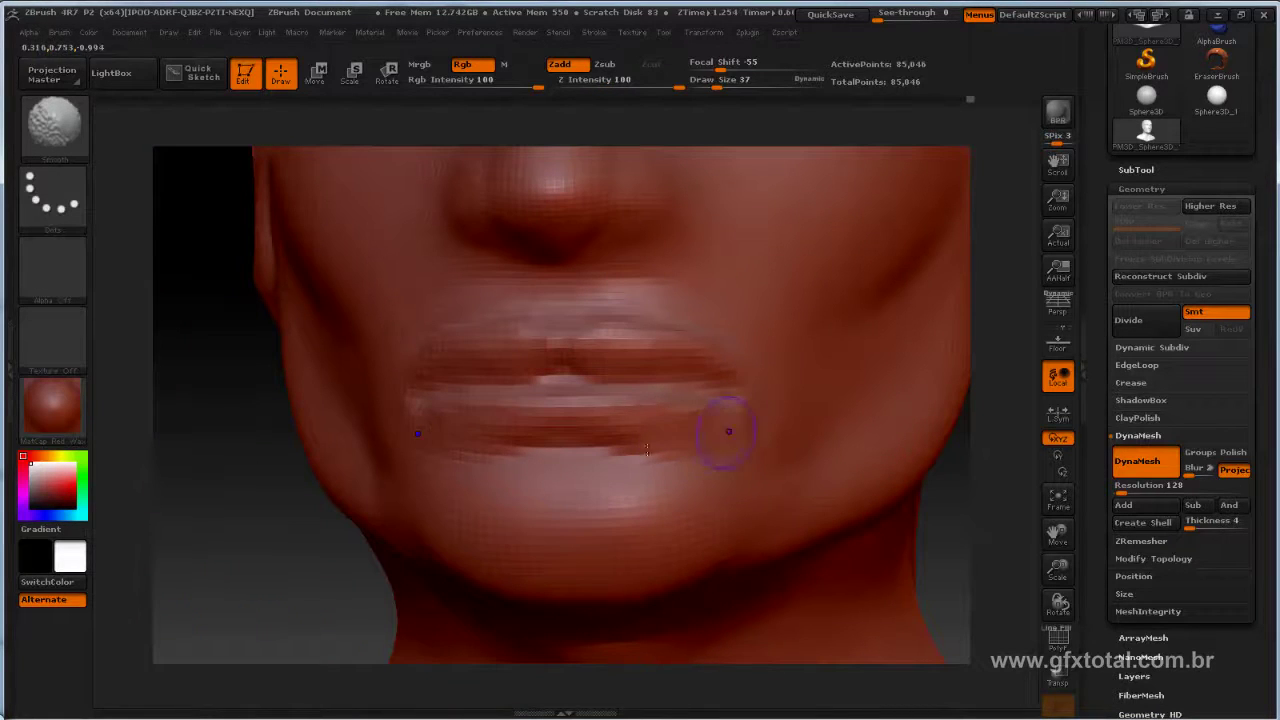
mouse_move(645, 421)
left_mouse_down()
mouse_move(494, 425)
mouse_move(681, 425)
mouse_move(532, 398)
mouse_move(600, 425)
left_mouse_up()
left_click_drag(468, 392, 634, 394, "shift")
left_click_drag(420, 332, 720, 330, "shift")
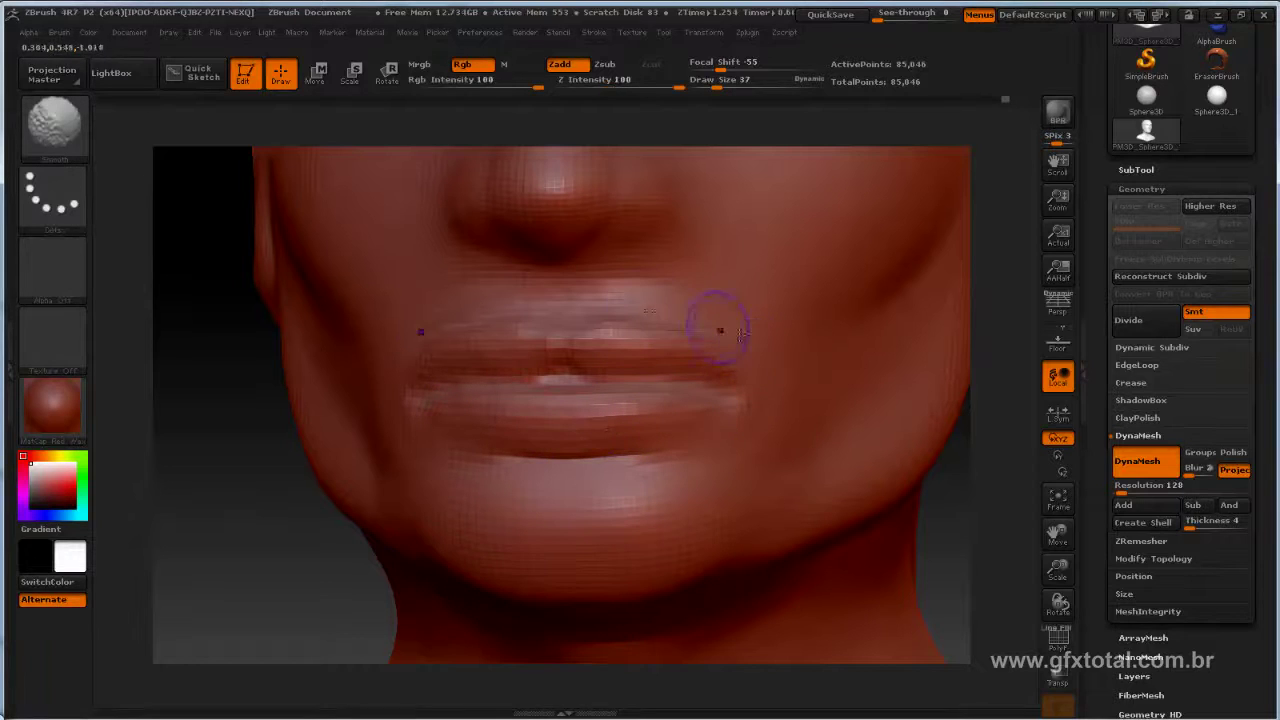
left_click_drag(520, 286, 608, 288, "shift")
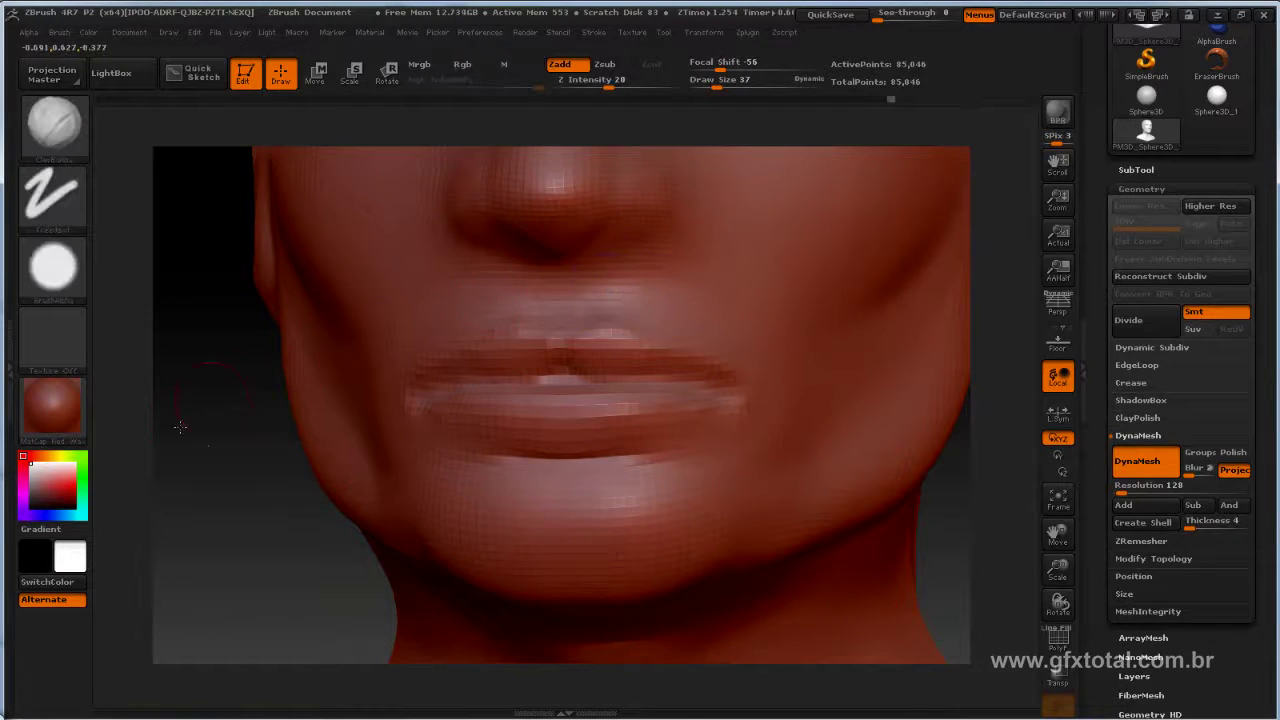
mouse_move(177, 423)
left_mouse_down()
mouse_move(879, 379)
mouse_move(171, 398)
left_mouse_up()
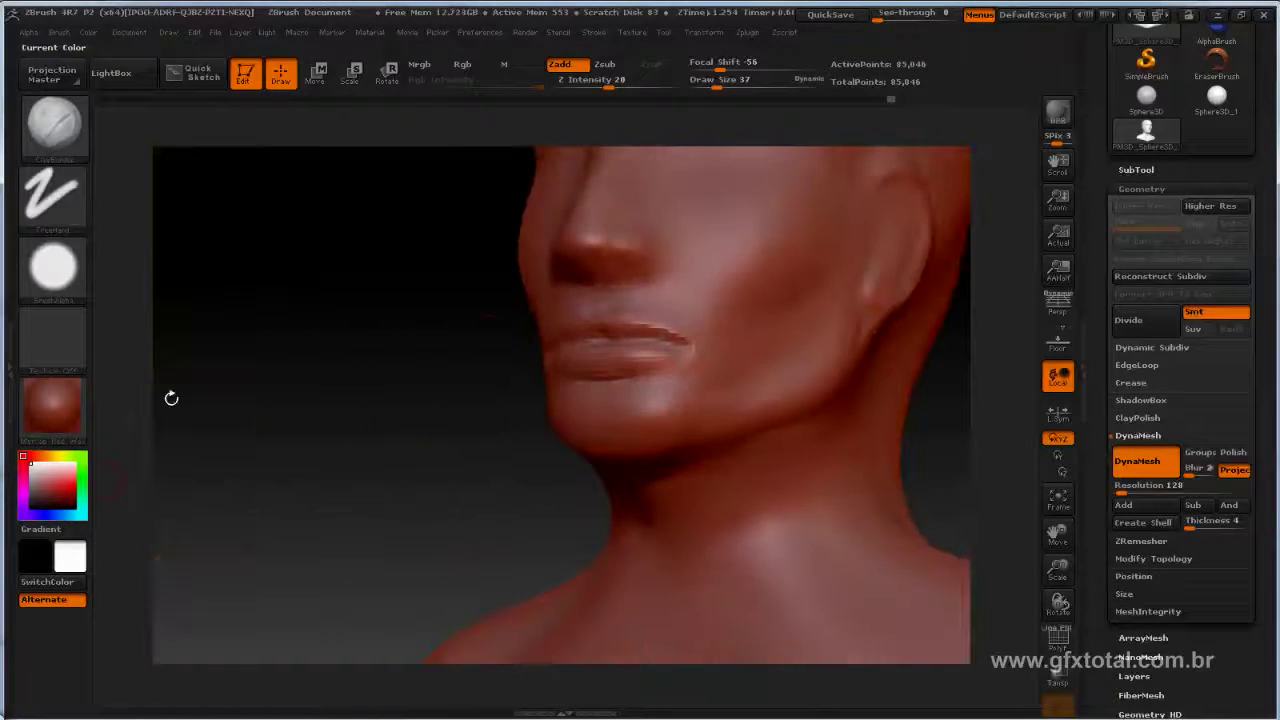
mouse_move(960, 438)
left_mouse_down("shift")
mouse_move(899, 438)
mouse_move(721, 343)
left_mouse_up("shift")
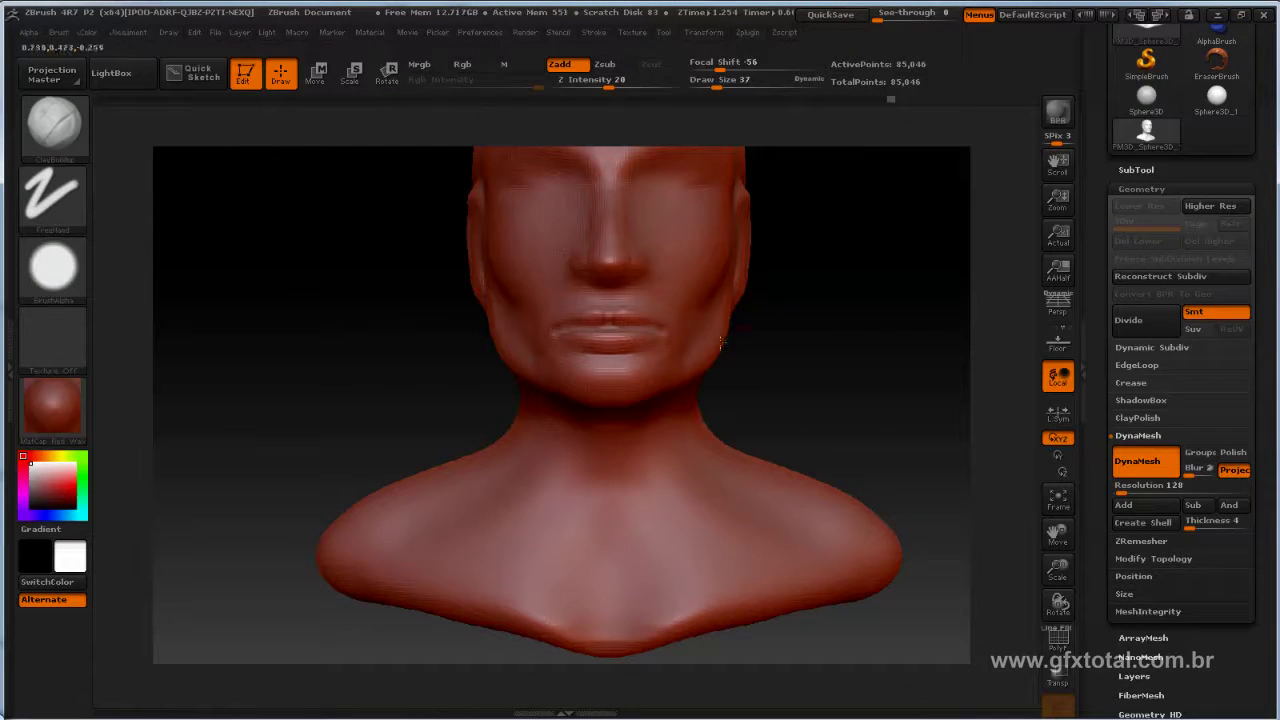
mouse_move(881, 363)
left_mouse_down()
mouse_move(843, 409)
mouse_move(93, 420)
left_mouse_up()
Step: Select the Move brush and enlarge it to draw size 155
left_click(53, 125)
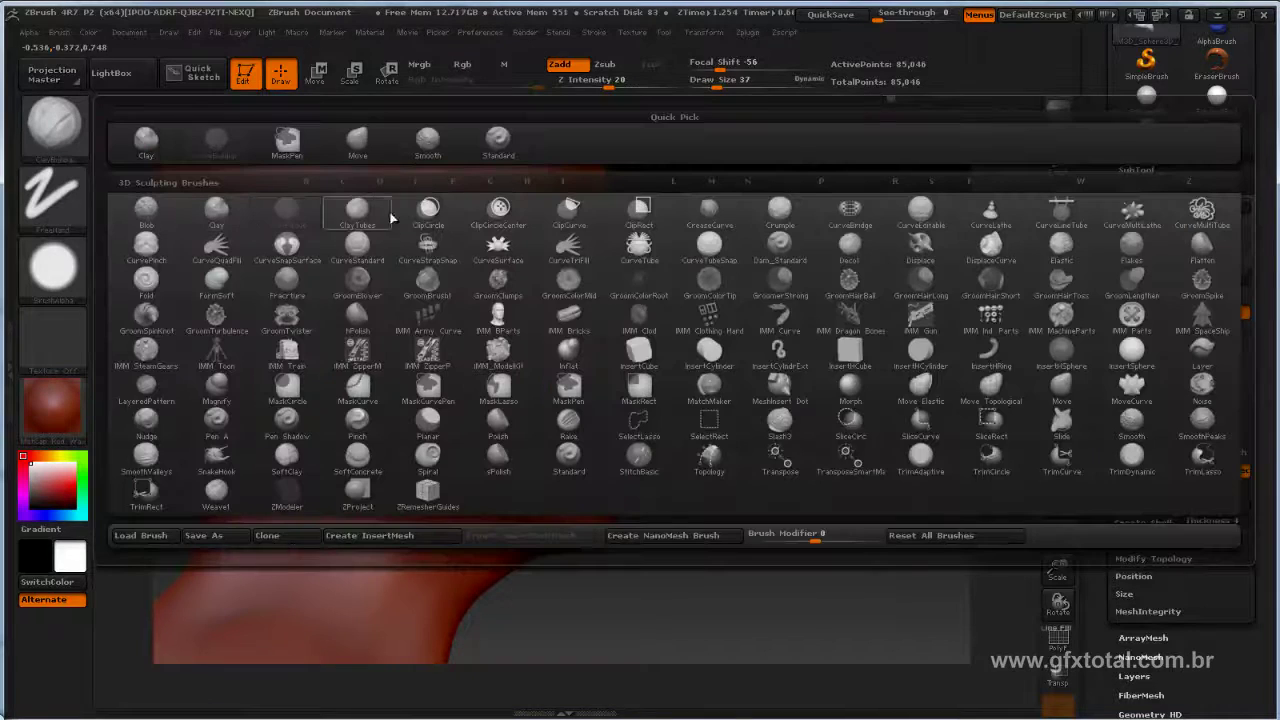
left_click(357, 140)
key("space")
left_click_drag(765, 330, 830, 333)
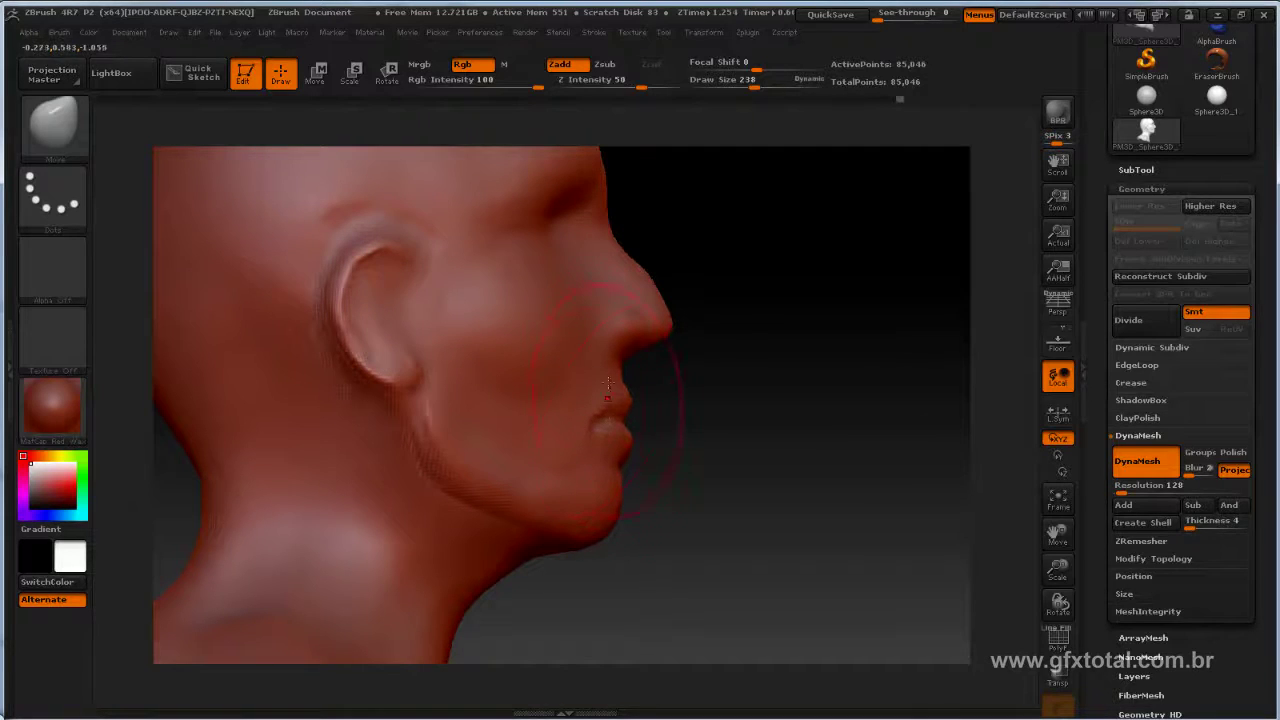
Step: Pull the nose profile inward and carve mirrored creases into both cheeks and the jaw contour
mouse_move(652, 297)
left_mouse_down()
mouse_move(619, 362)
mouse_move(752, 428)
mouse_move(738, 413)
left_mouse_up()
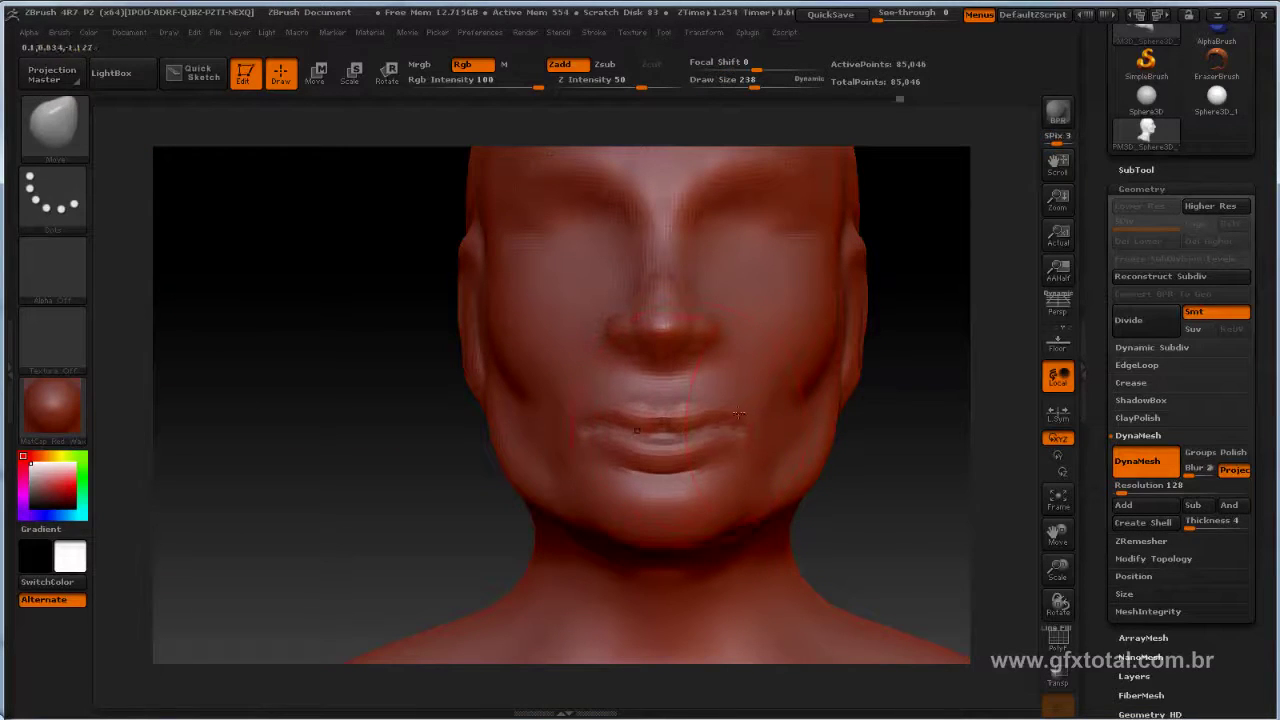
left_click_drag(826, 380, 820, 341)
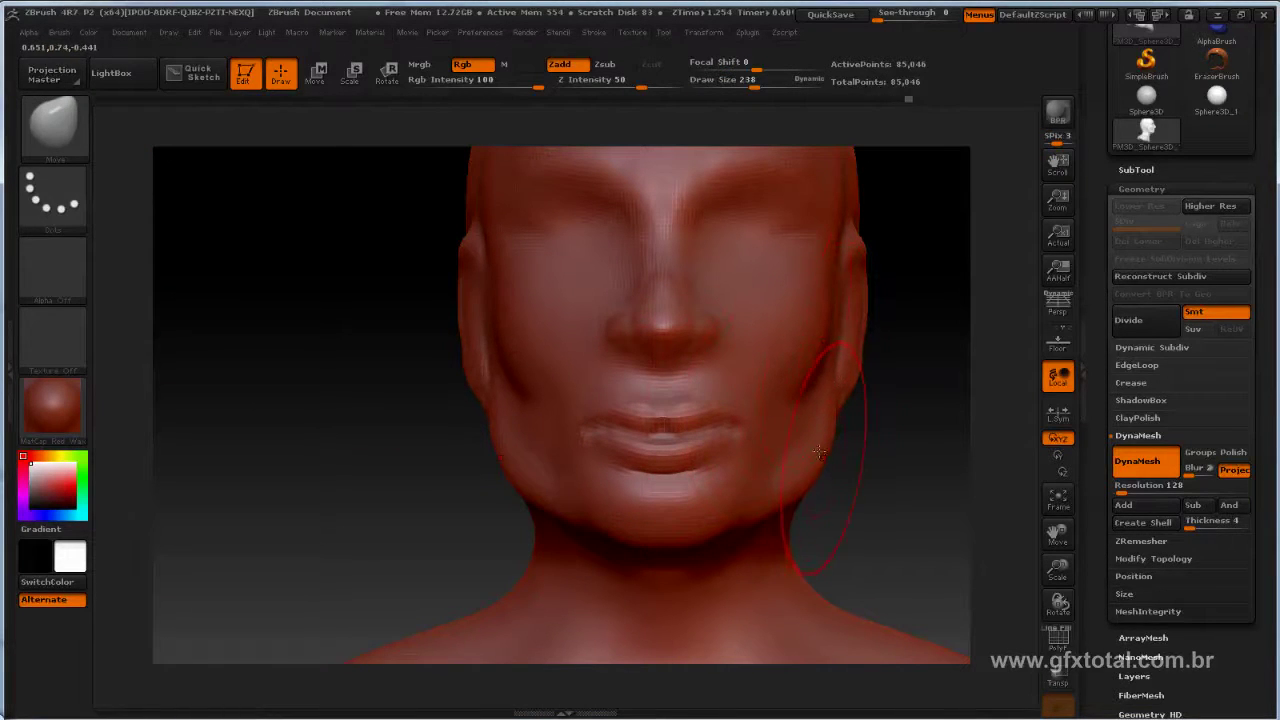
left_click_drag(818, 452, 820, 437)
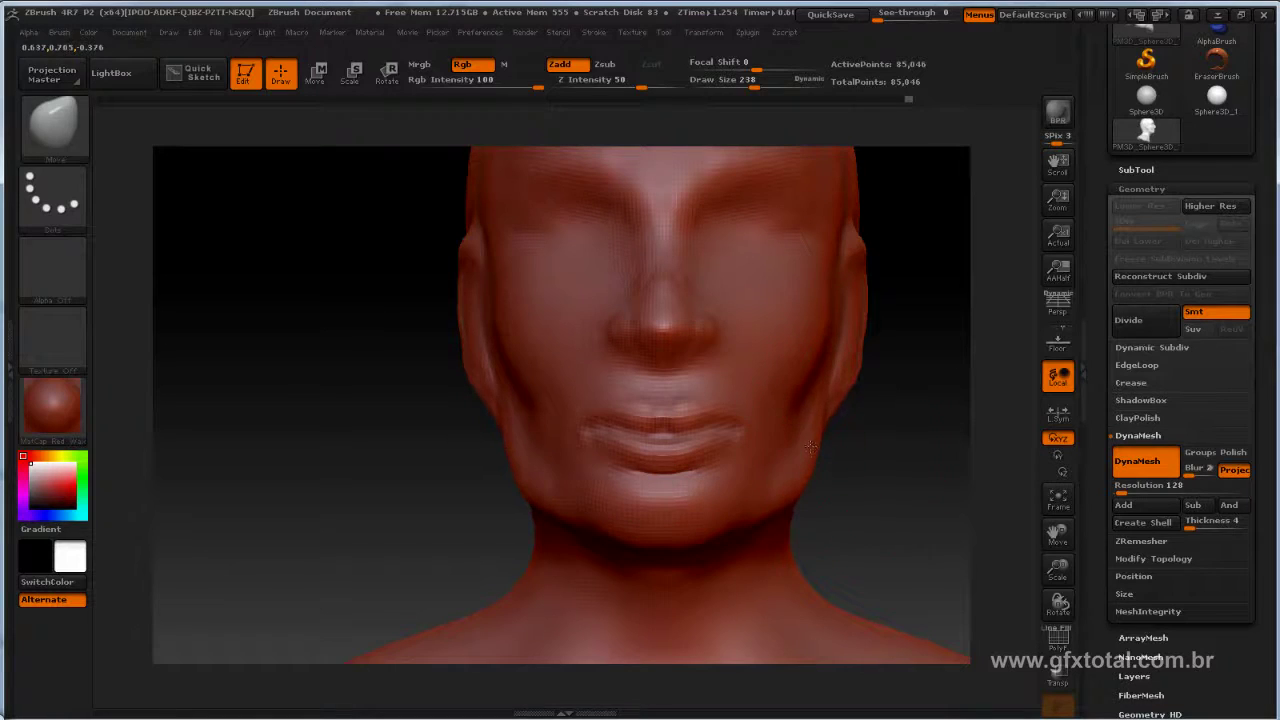
left_click_drag(896, 452, 671, 361)
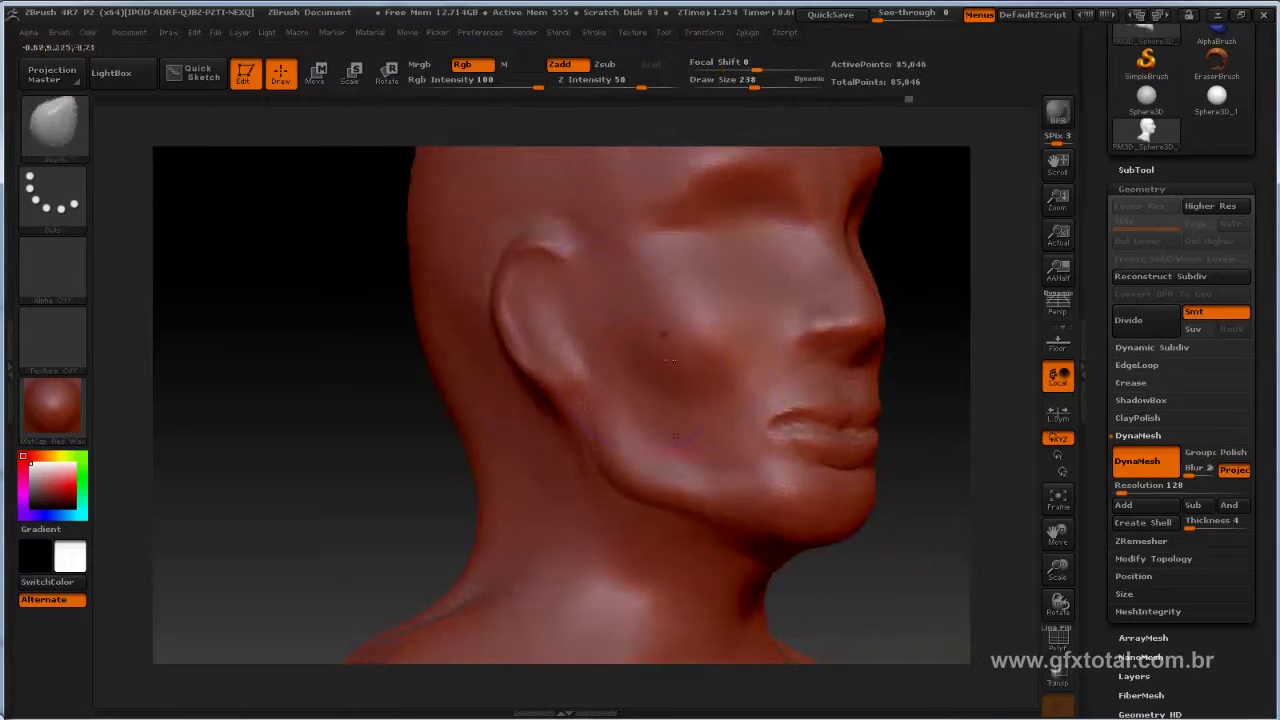
left_click_drag(900, 405, 736, 424)
key("space")
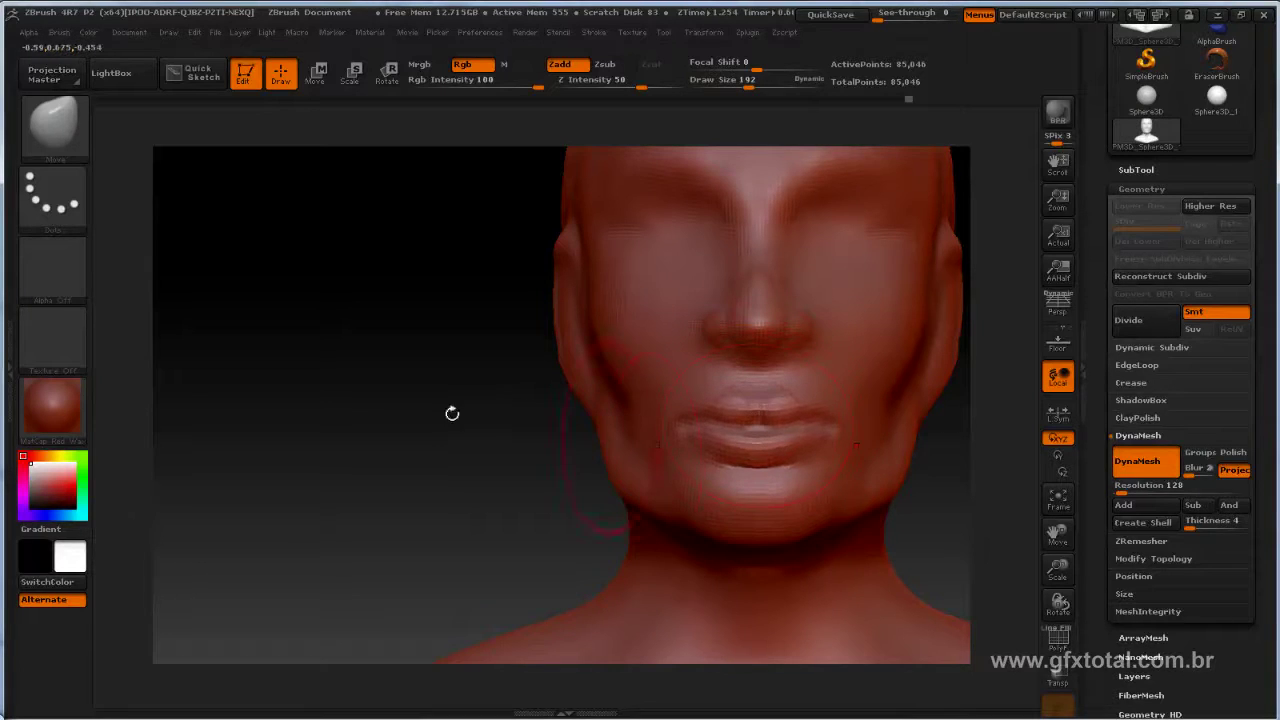
mouse_move(452, 413)
left_mouse_down()
mouse_move(347, 442)
mouse_move(758, 349)
left_mouse_up()
Step: Select ClayBuildup and reduce its draw size from 192 to 97, then to 42
left_click(76, 140)
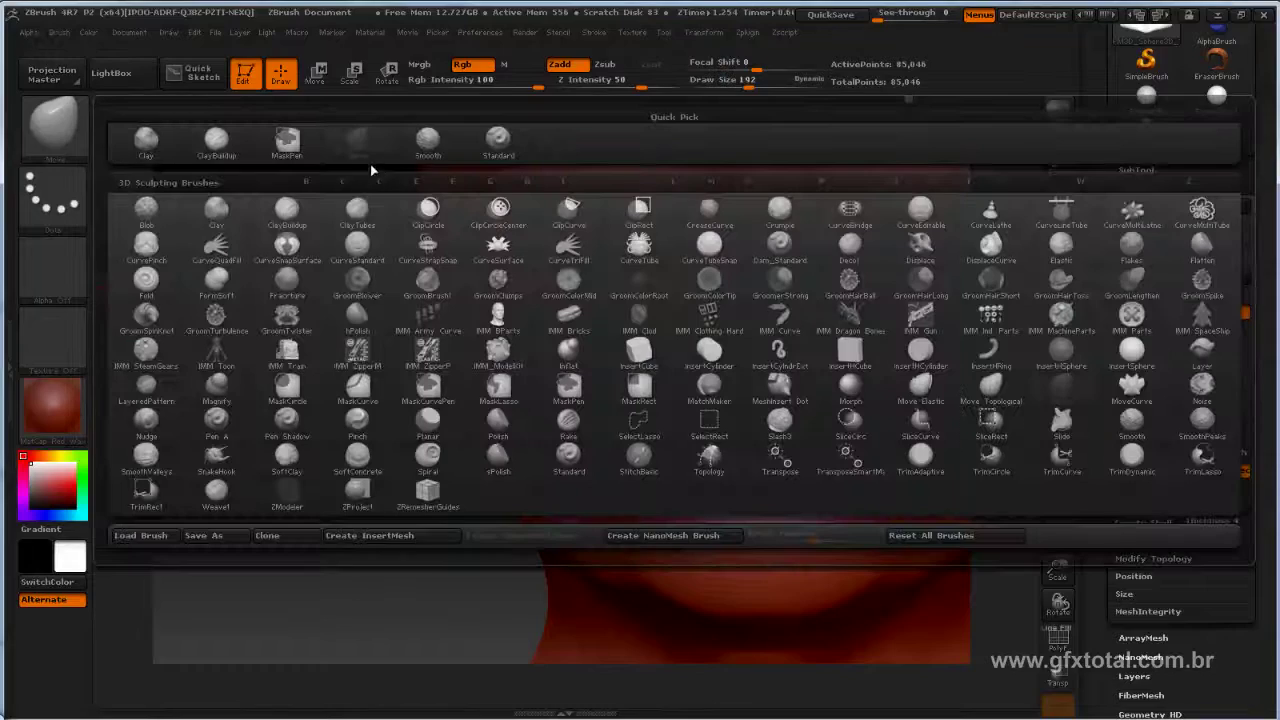
left_click(216, 140)
left_click_drag(271, 351, 303, 400)
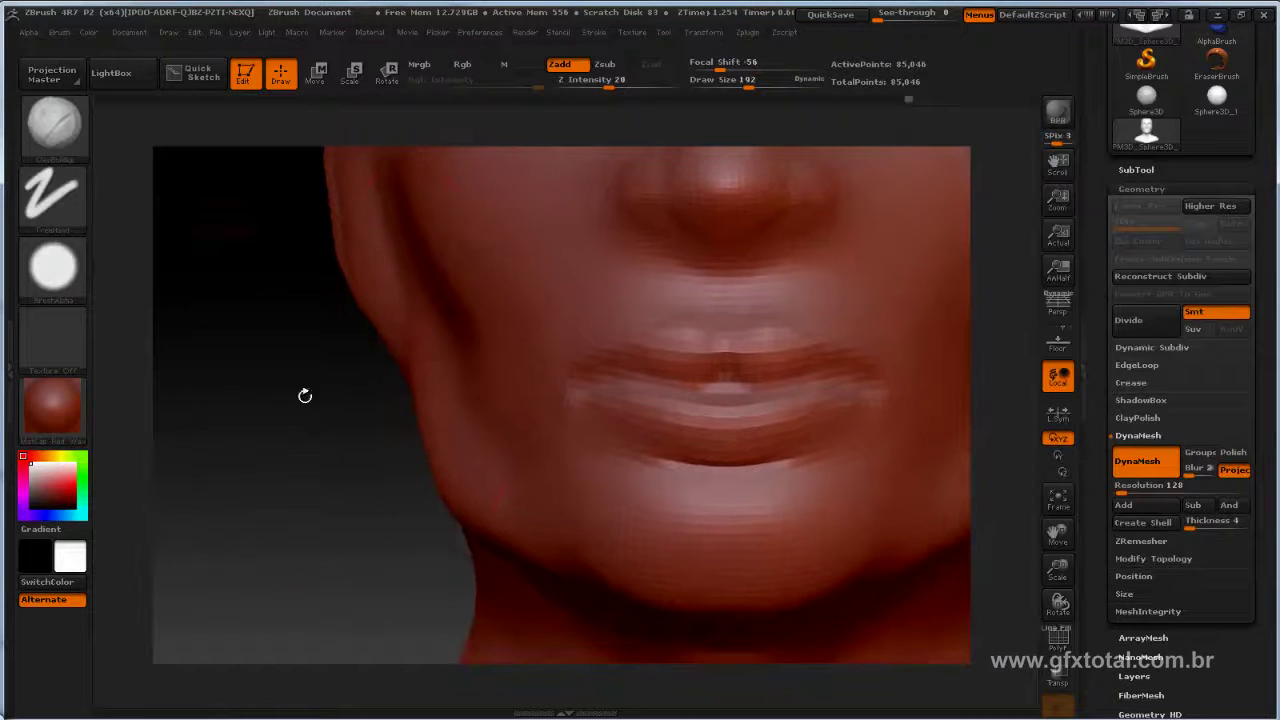
key("space")
left_click_drag(432, 346, 400, 346)
key("space")
left_click_drag(684, 322, 655, 322)
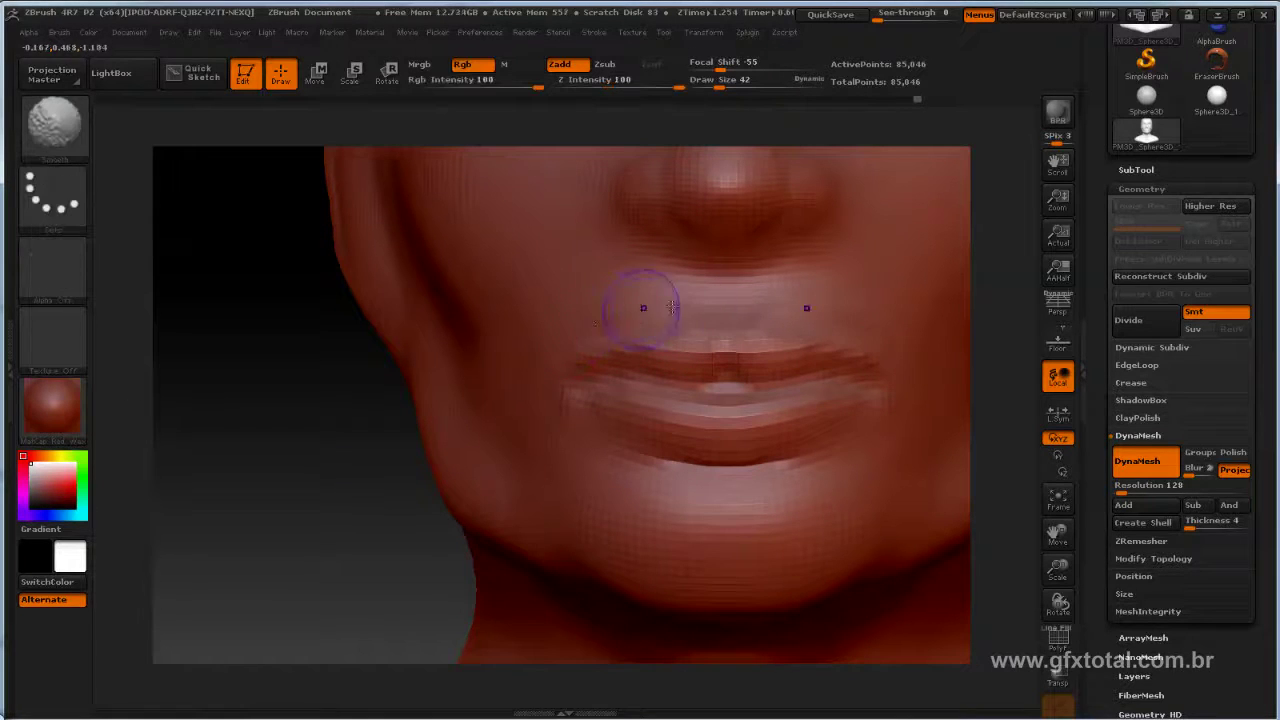
Step: Reshape and smooth the upper and lower lips, viewing the mouth from the front
left_click_drag(643, 300, 700, 300, "shift")
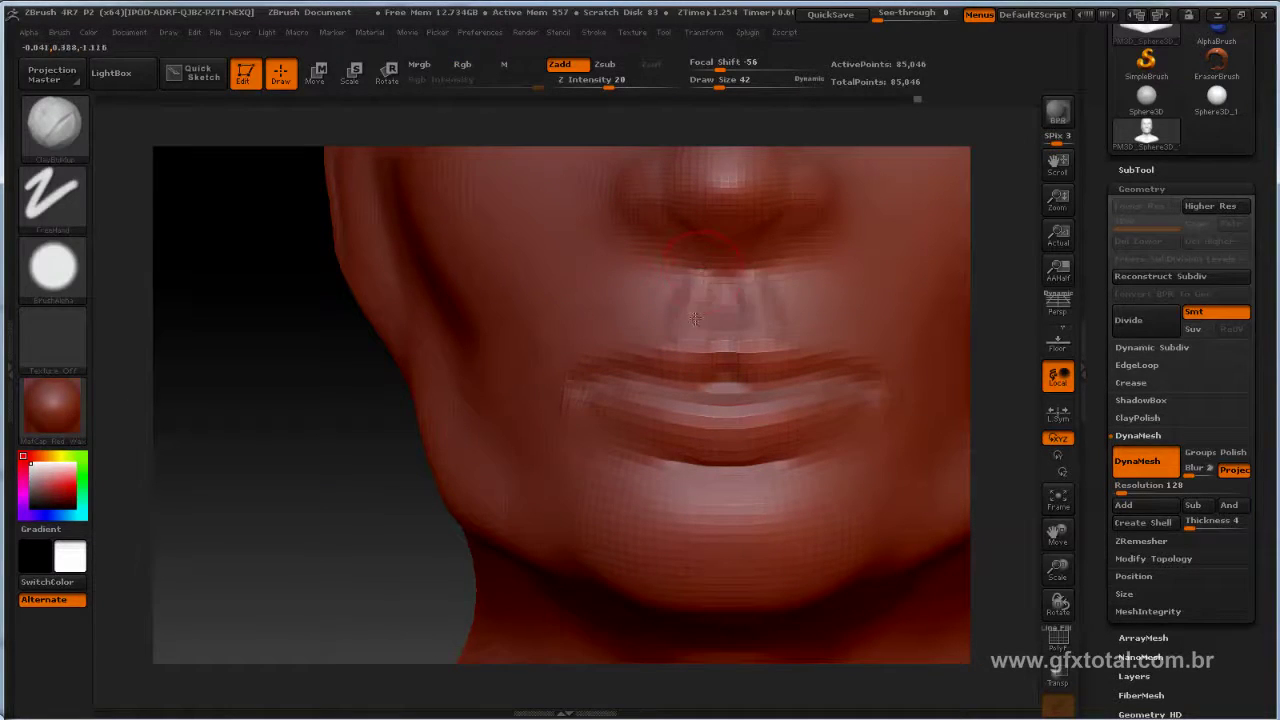
left_click_drag(652, 300, 715, 300, "shift")
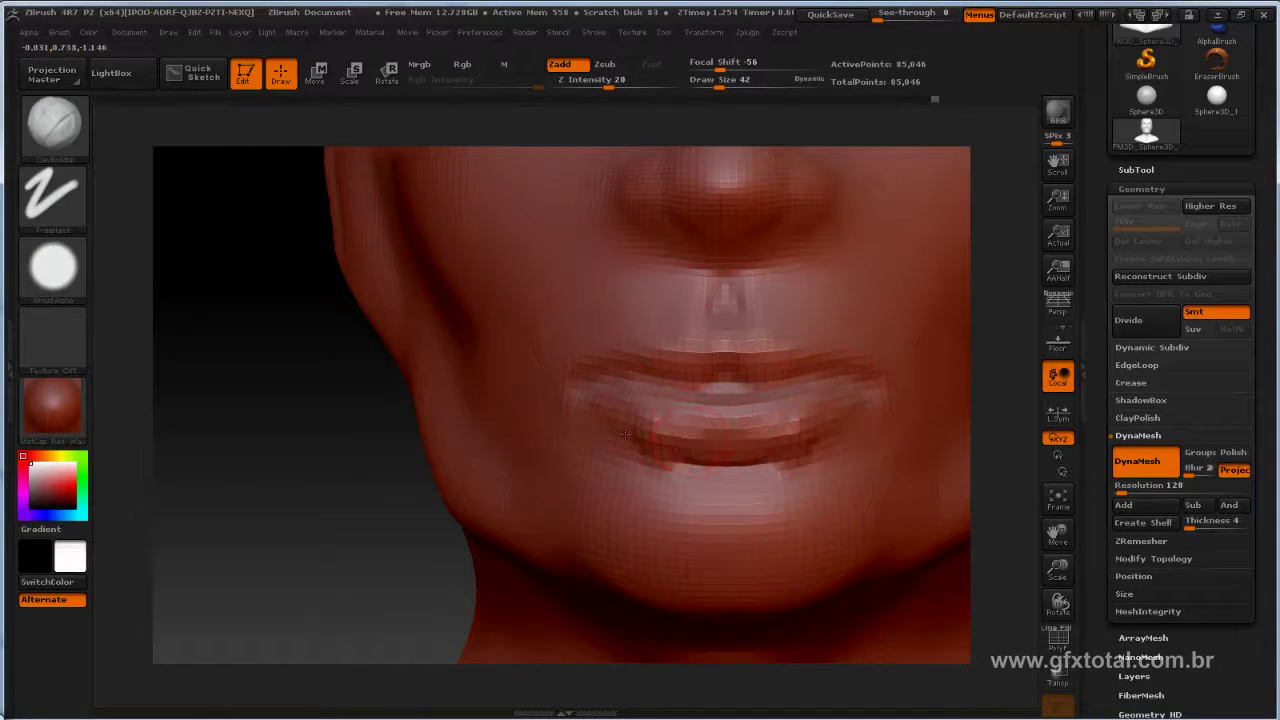
mouse_move(689, 430)
left_mouse_down("shift")
mouse_move(699, 438)
mouse_move(614, 436)
left_mouse_up("shift")
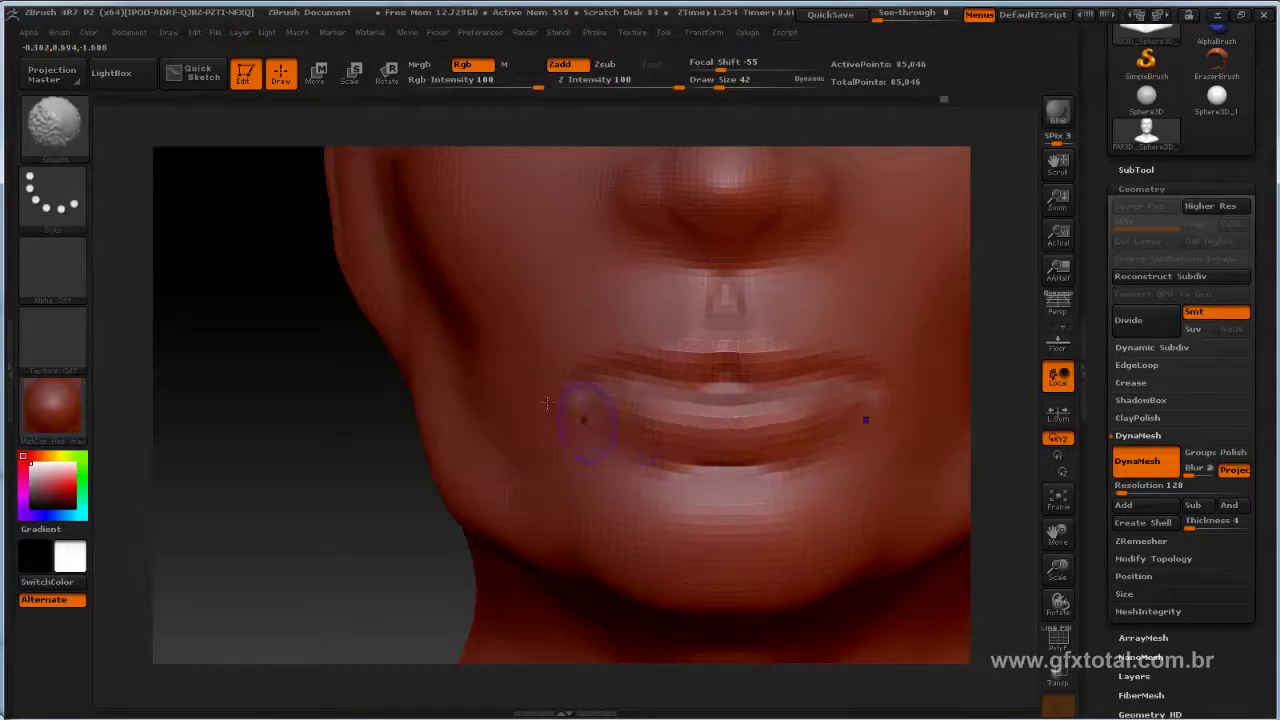
mouse_move(546, 402)
left_mouse_down()
mouse_move(630, 357)
mouse_move(635, 340)
left_mouse_up()
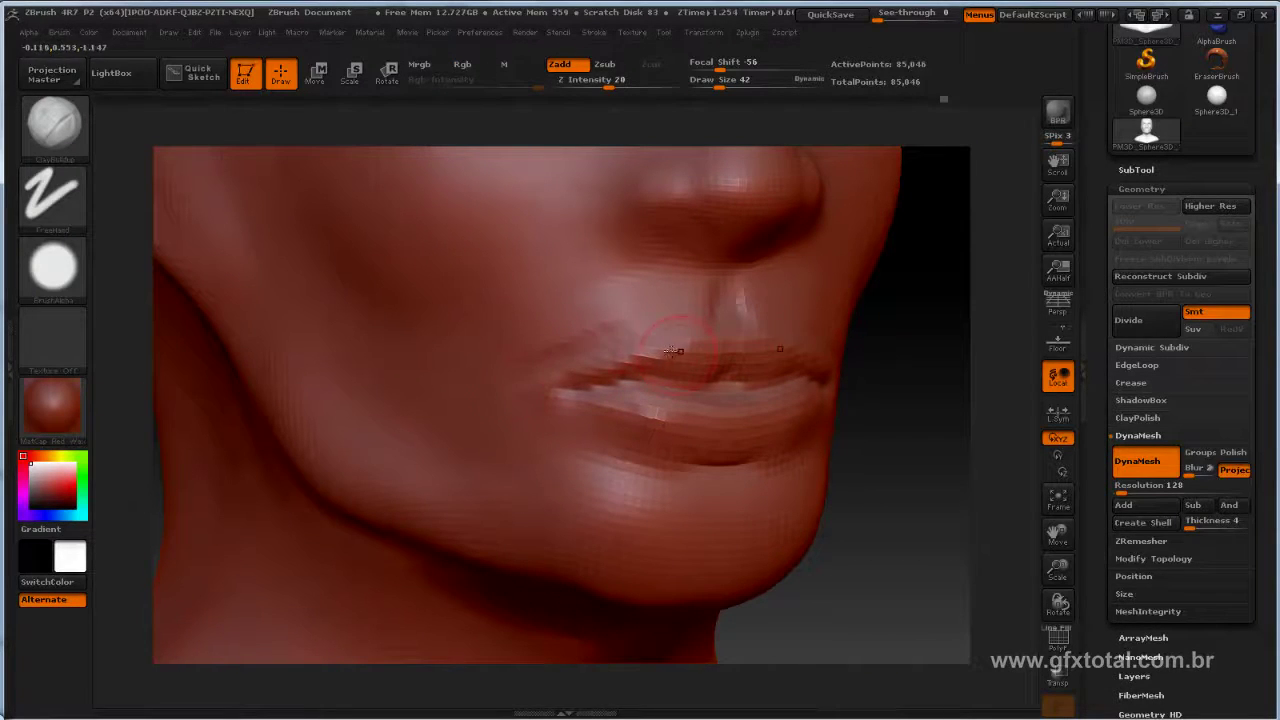
key("shift")
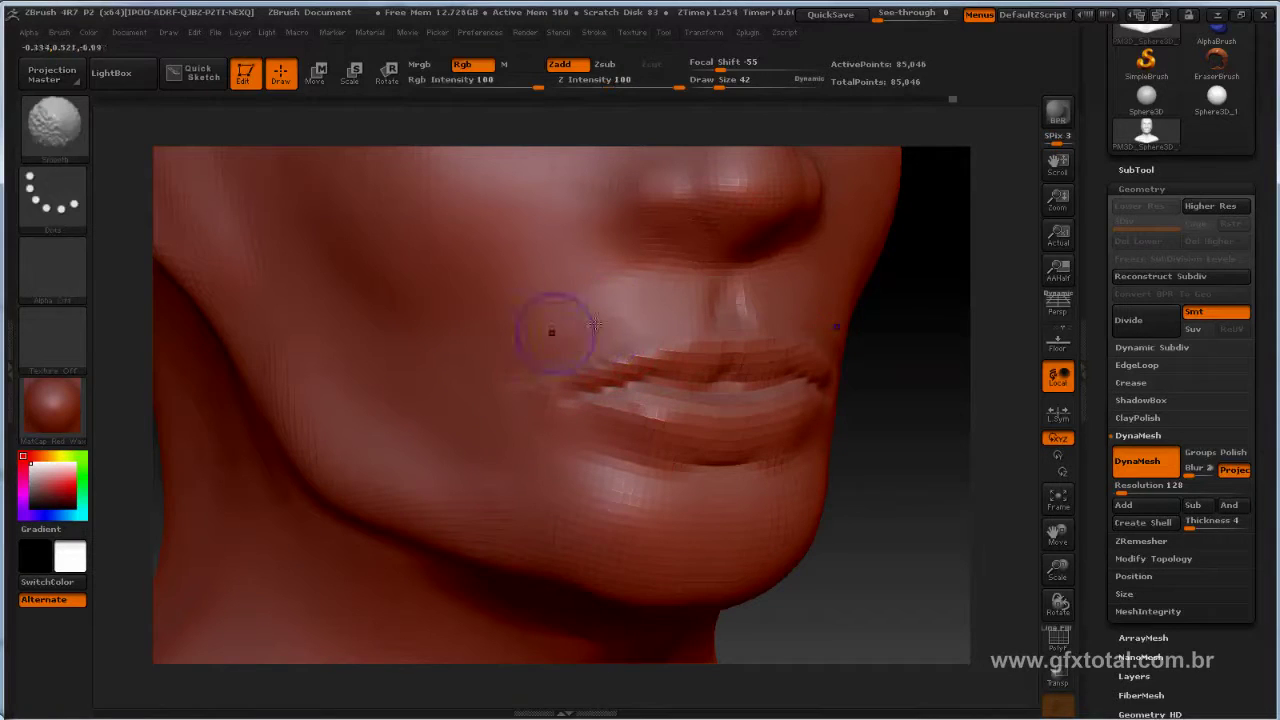
left_click_drag(635, 300, 543, 371, "shift")
mouse_move(940, 330)
left_mouse_down()
mouse_move(1000, 407)
mouse_move(900, 436)
mouse_move(882, 395)
left_mouse_up()
Step: Select the Move brush and set its draw size to 208, then down to 170
left_click(55, 125)
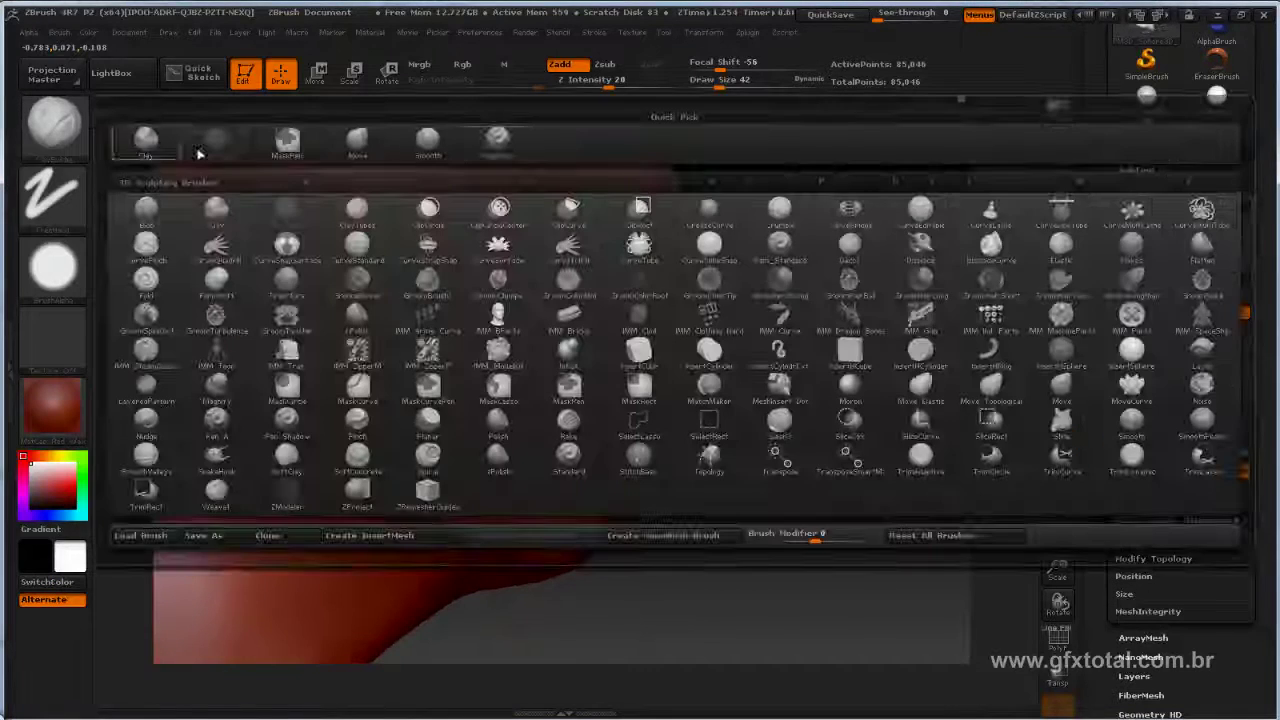
left_click(356, 140)
key("space")
left_click_drag(669, 290, 700, 291)
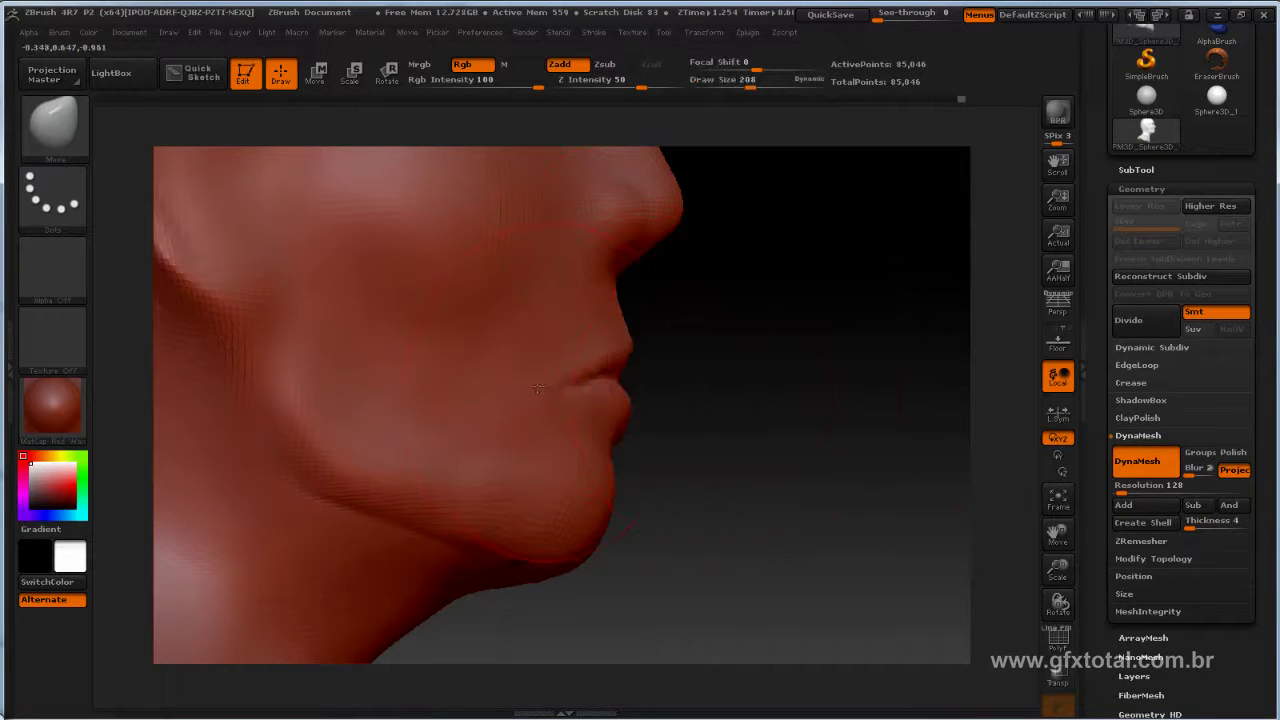
left_click_drag(756, 430, 842, 378)
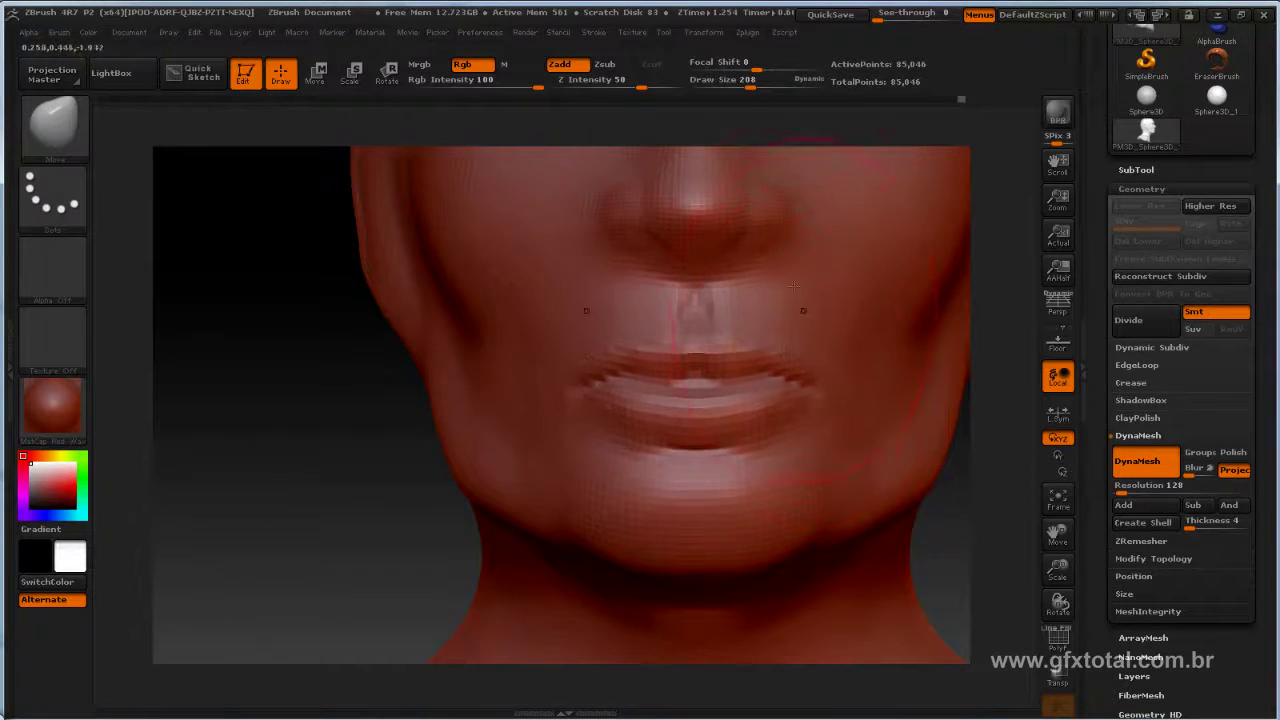
key("space")
left_click_drag(808, 283, 808, 279)
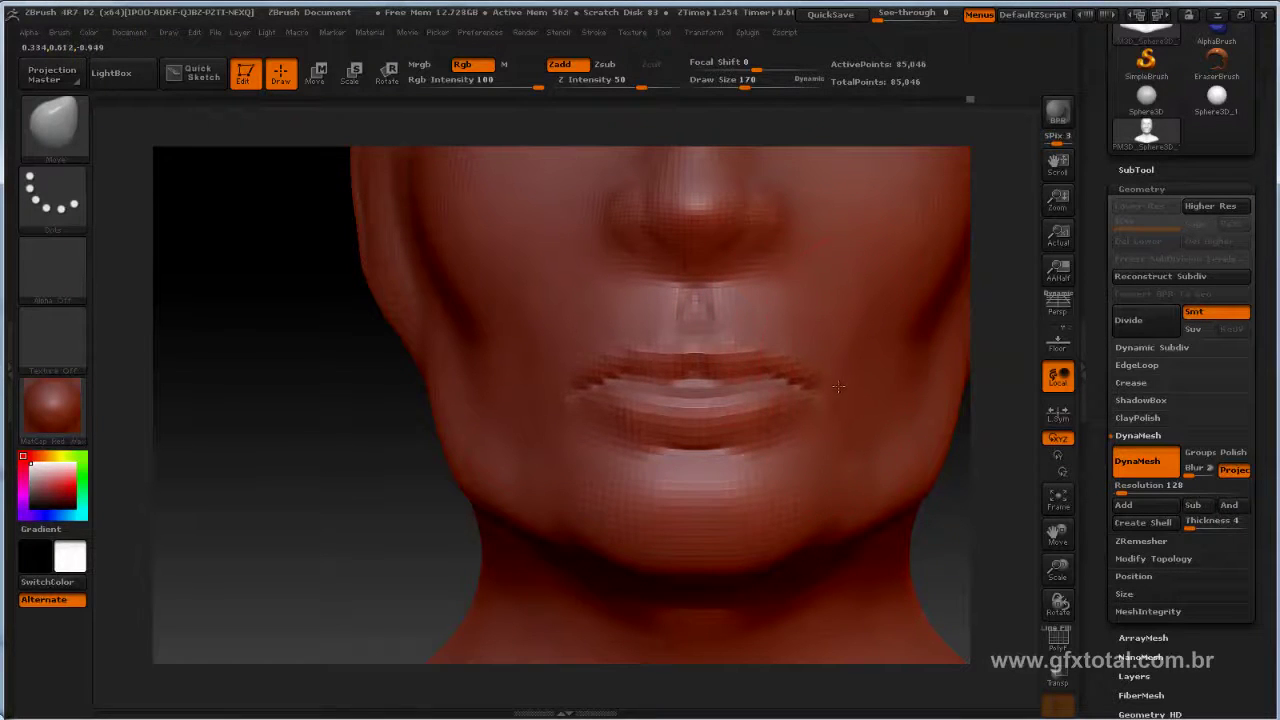
Step: Inspect the jaw and ear in profile and smooth the chin from several angles
left_click_drag(297, 459, 434, 449)
left_click_drag(943, 491, 737, 468)
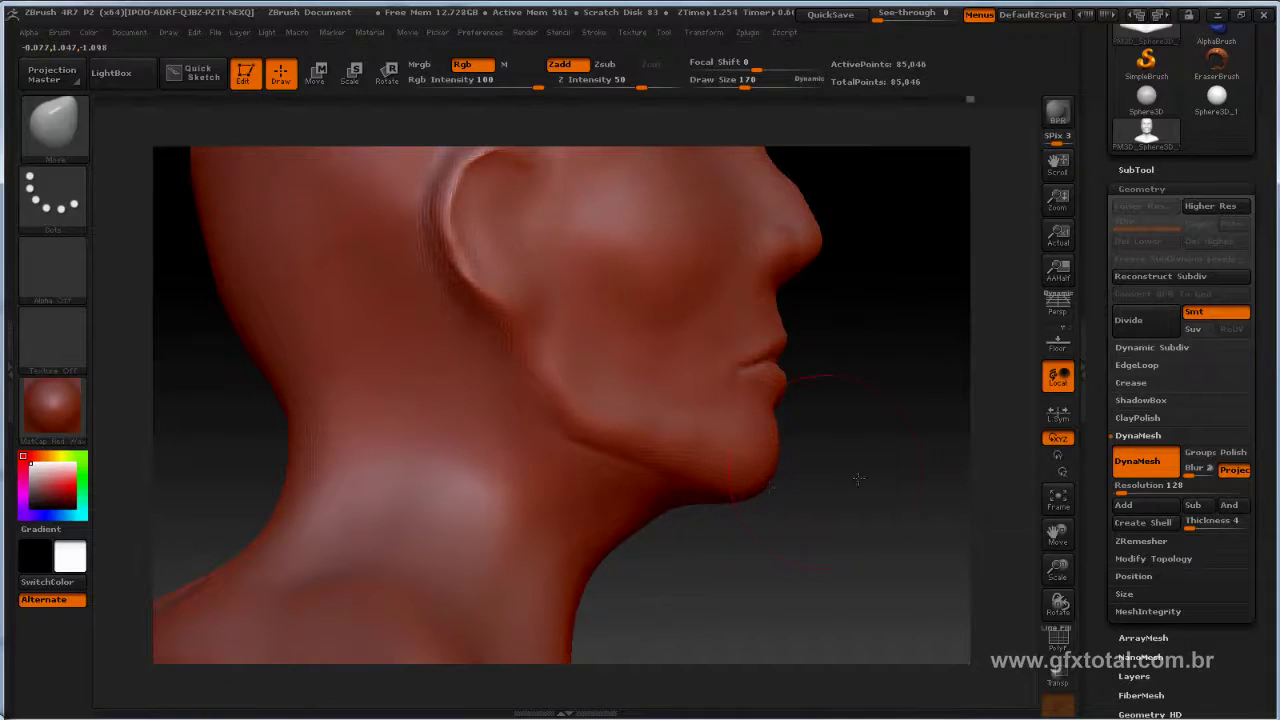
left_click_drag(858, 479, 920, 438)
key("b")
key("c")
key("b")
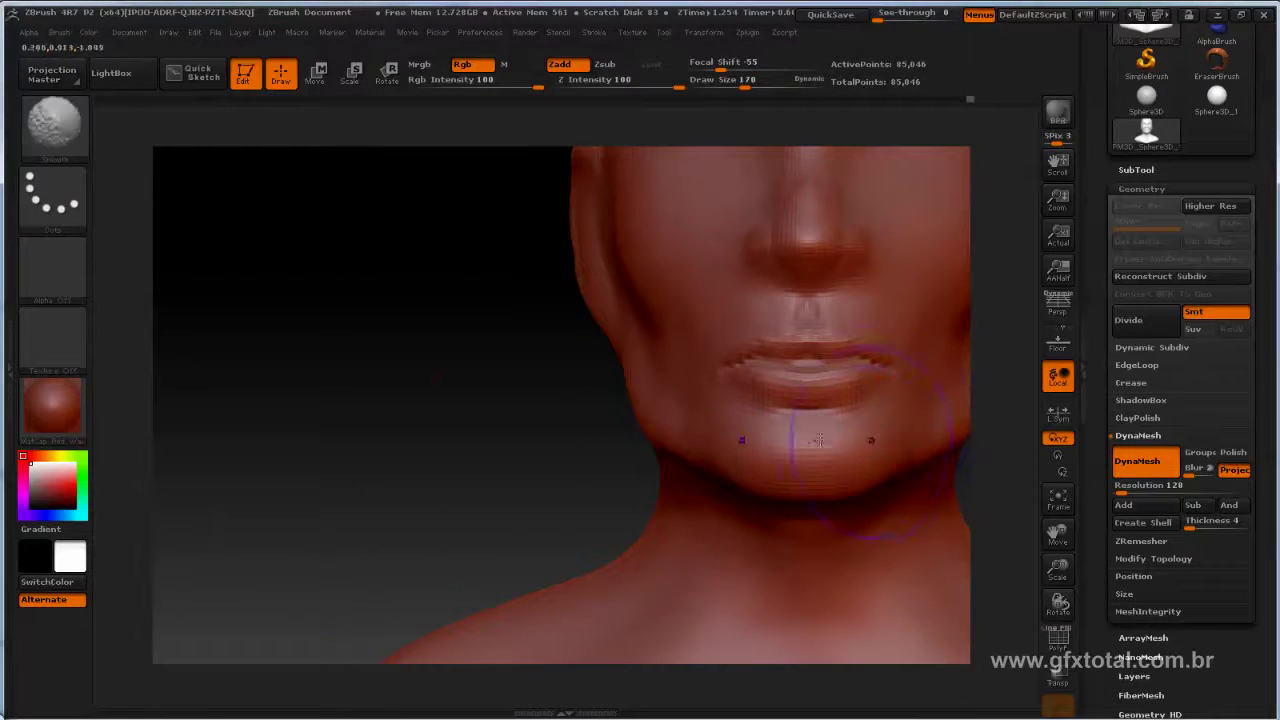
key("shift")
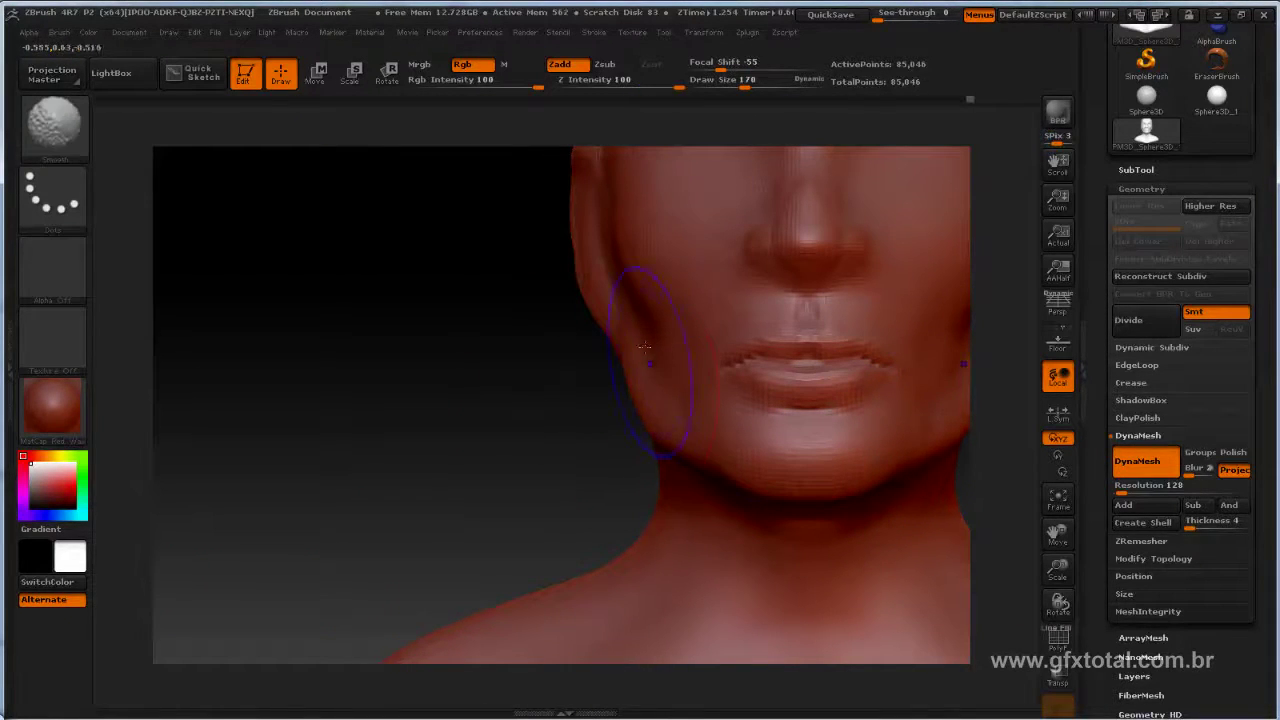
mouse_move(483, 429)
left_mouse_down()
mouse_move(311, 437)
mouse_move(325, 400)
left_mouse_up()
mouse_move(366, 357)
left_mouse_down()
mouse_move(289, 363)
mouse_move(303, 391)
mouse_move(916, 289)
mouse_move(923, 217)
mouse_move(909, 286)
mouse_move(866, 357)
left_mouse_up()
left_click(55, 125)
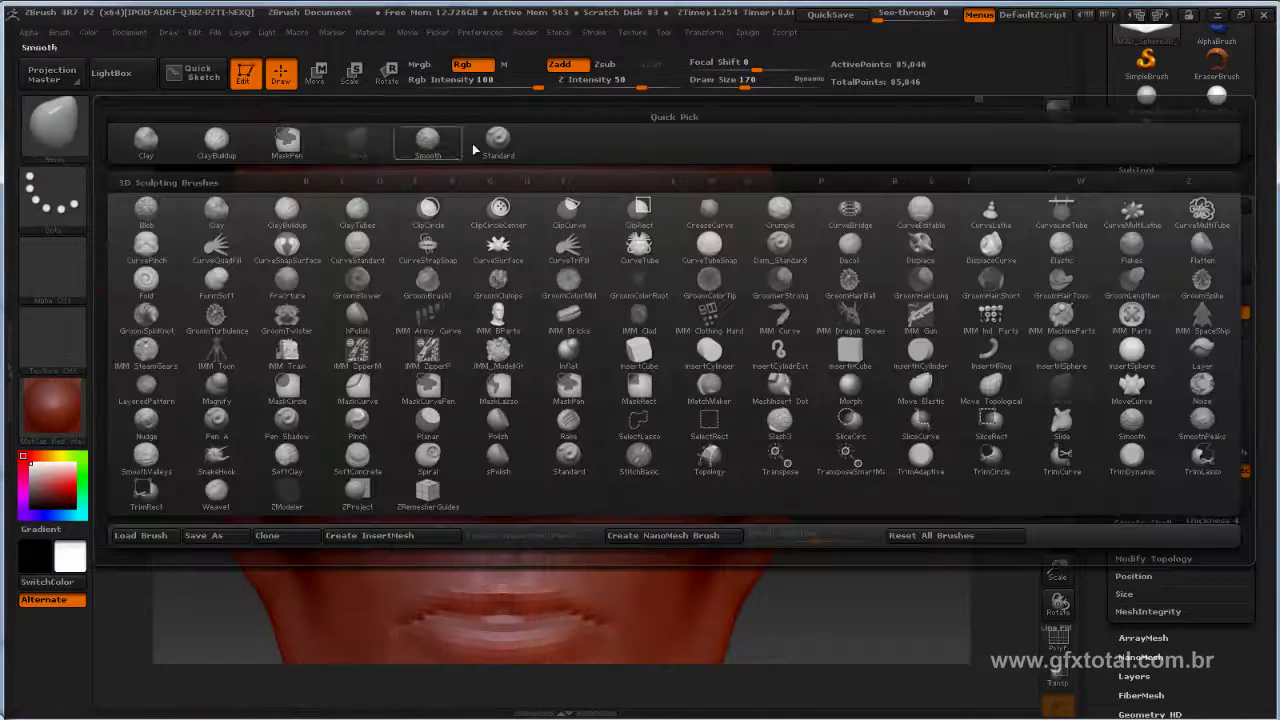
Step: With the Standard brush selected, paint mirrored masks over both eye sockets, redoing them smaller
left_click(498, 143)
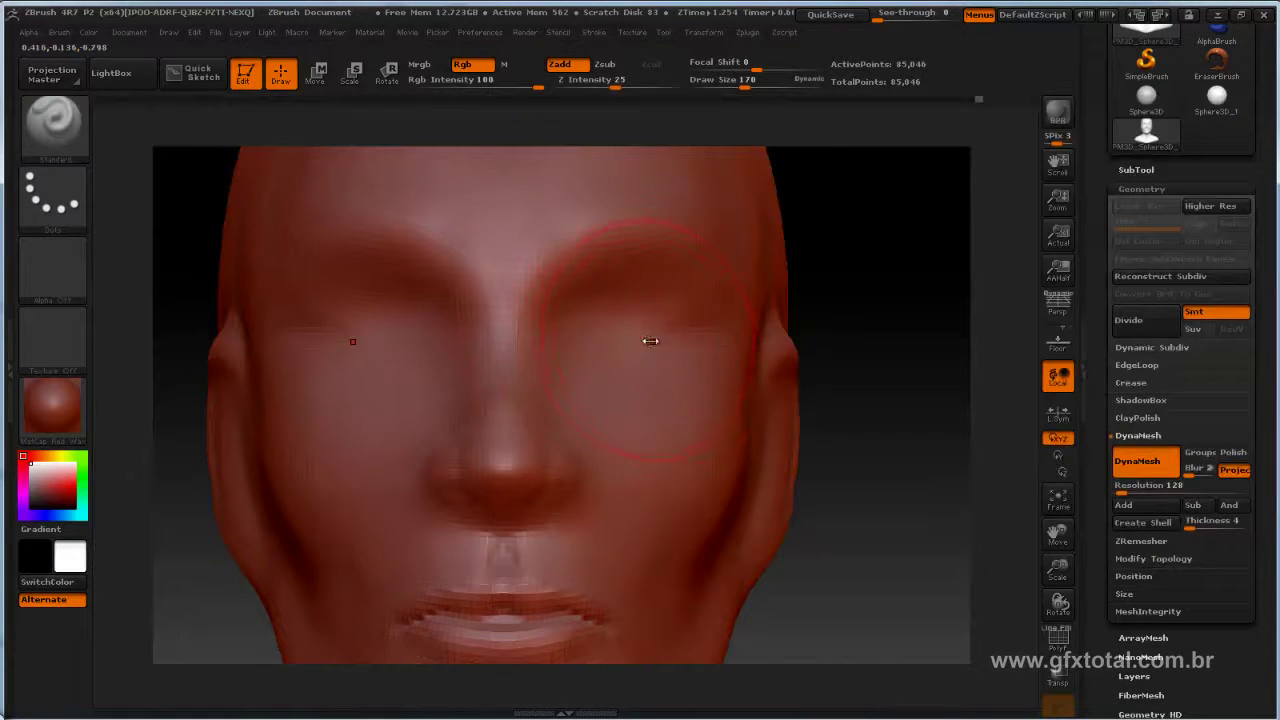
right_click(649, 337)
left_click_drag(586, 349, 656, 346)
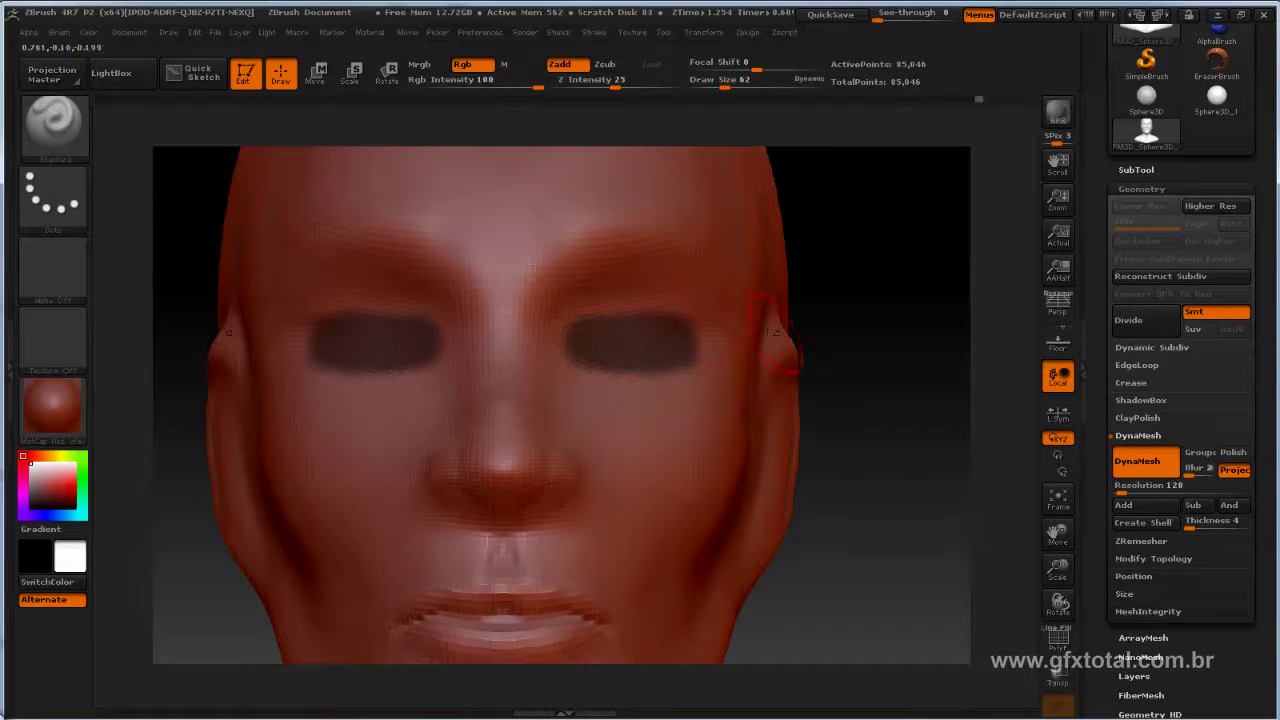
left_click_drag(772, 332, 800, 360, "ctrl")
left_click_drag(588, 349, 663, 342, "ctrl")
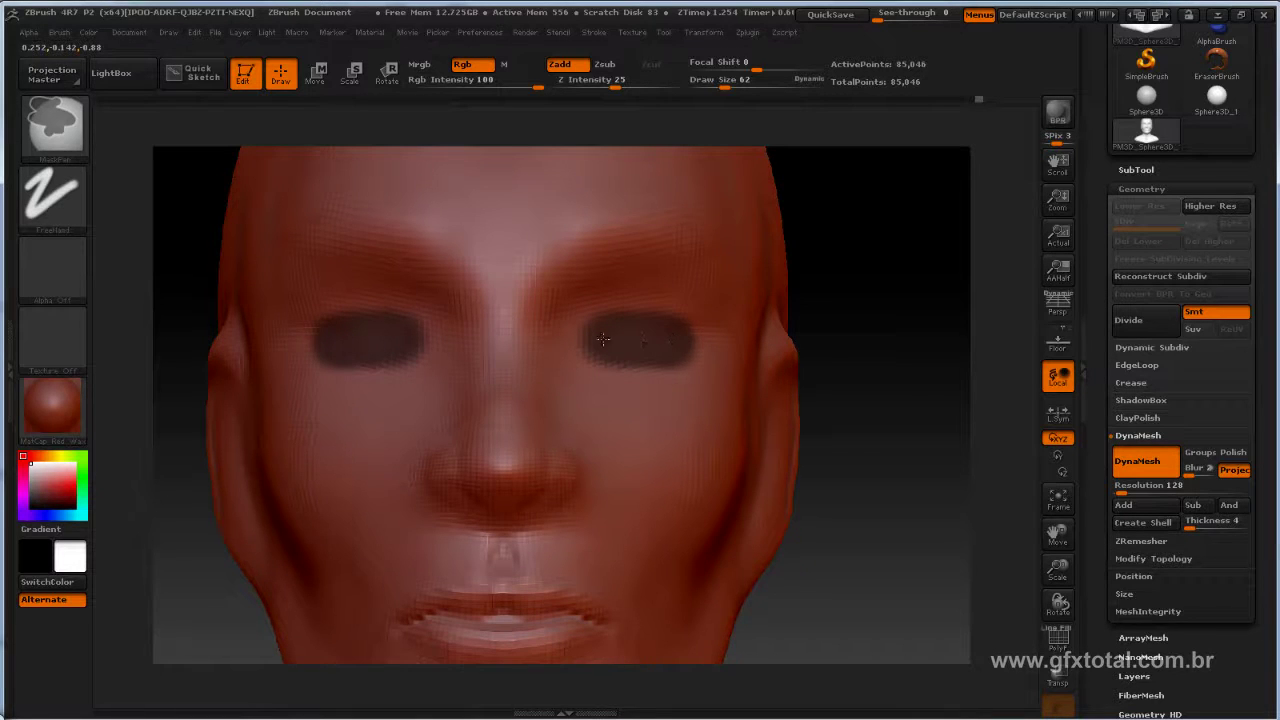
left_click_drag(820, 340, 920, 391)
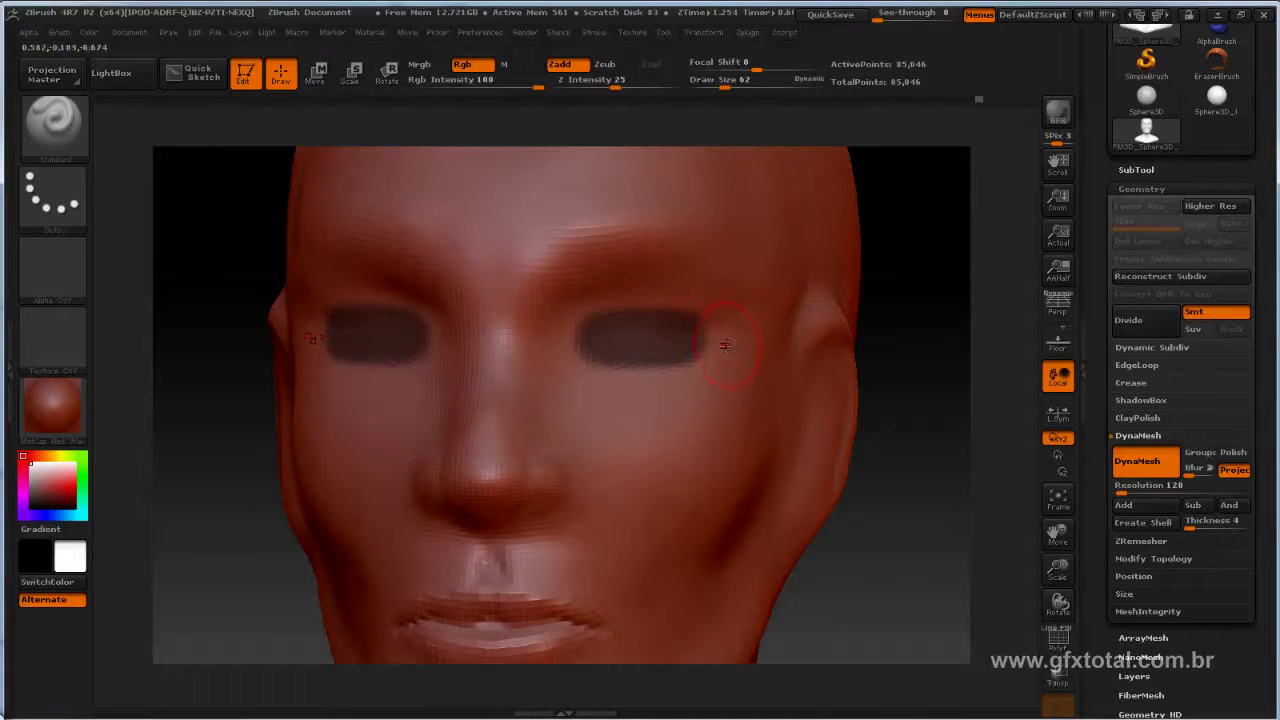
key("ctrl")
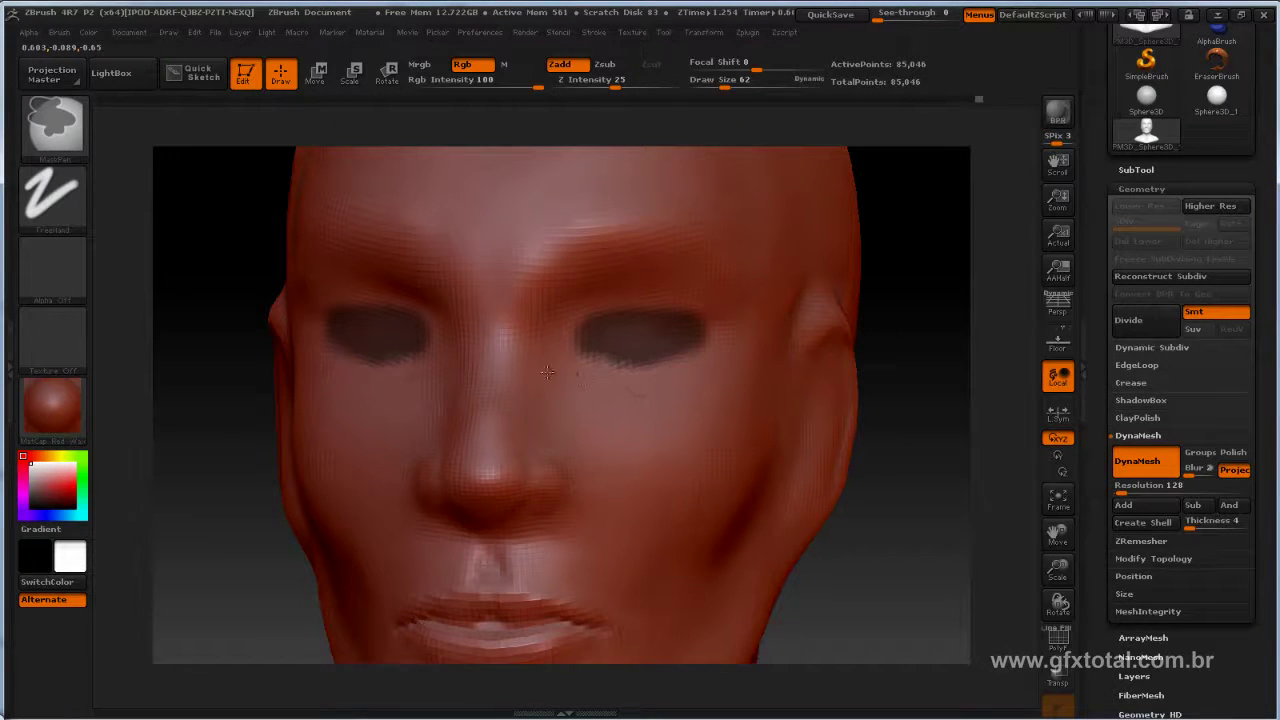
mouse_move(943, 314)
left_mouse_down()
mouse_move(988, 305)
mouse_move(952, 317)
mouse_move(905, 290)
left_mouse_up()
key("ctrl")
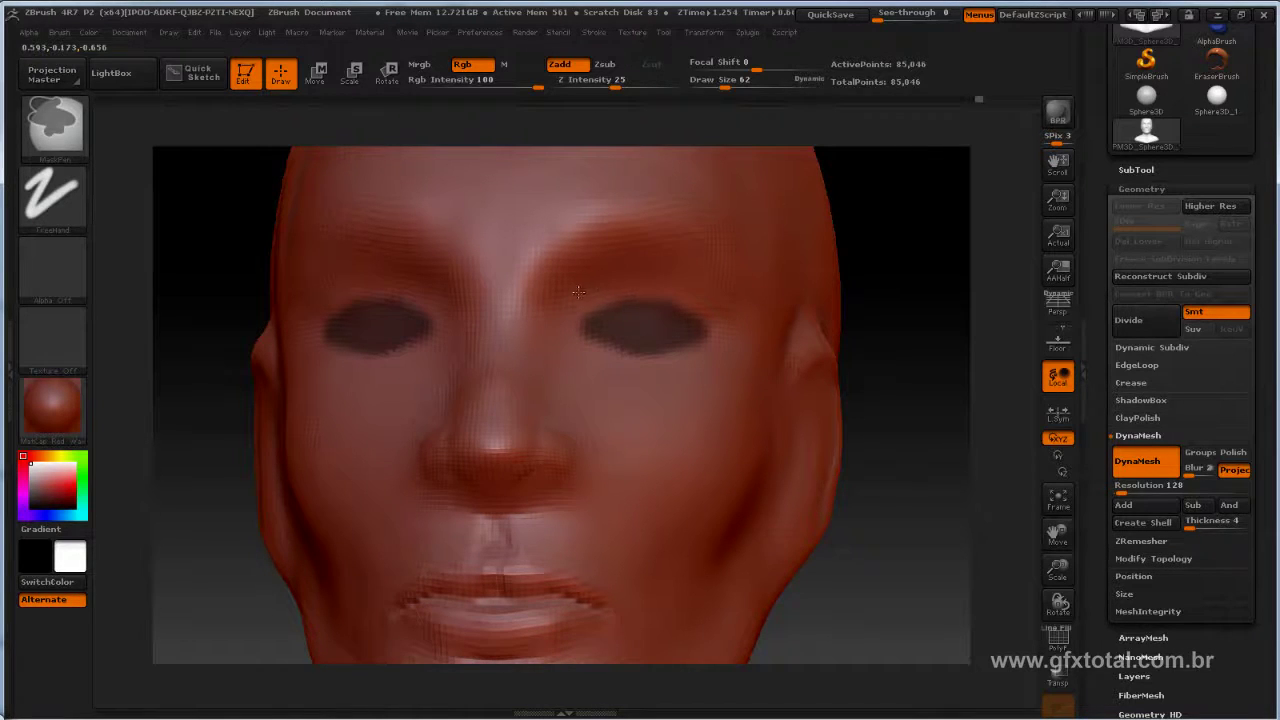
Step: Clear the old mask from the eyes and invert it so only the eyes stay free
left_click_drag(945, 358, 909, 364)
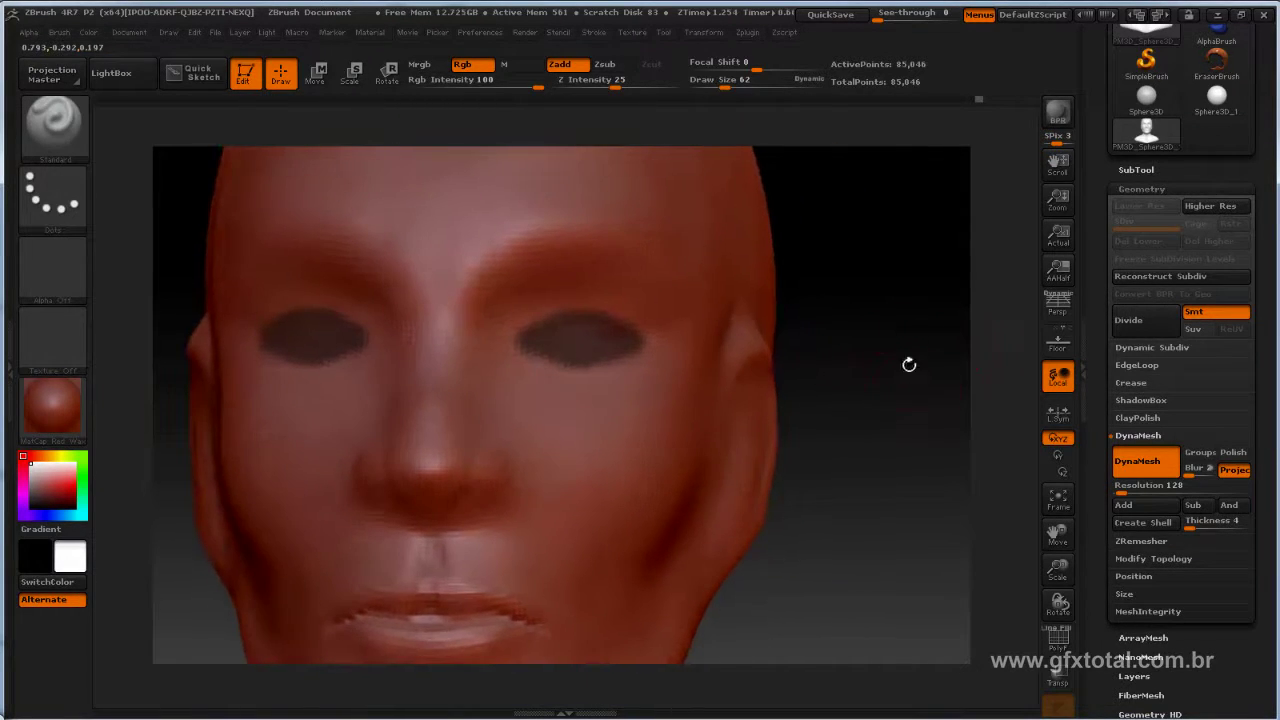
key("ctrl")
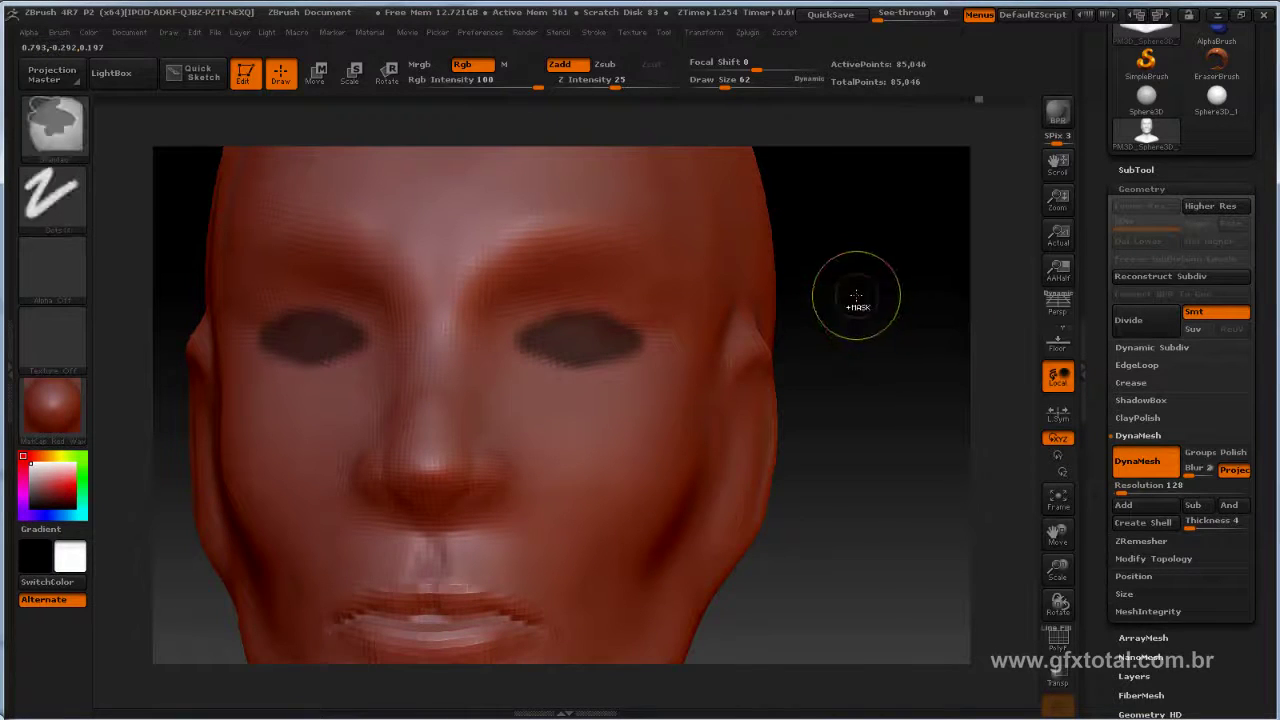
left_click_drag(896, 318, 930, 372, "ctrl")
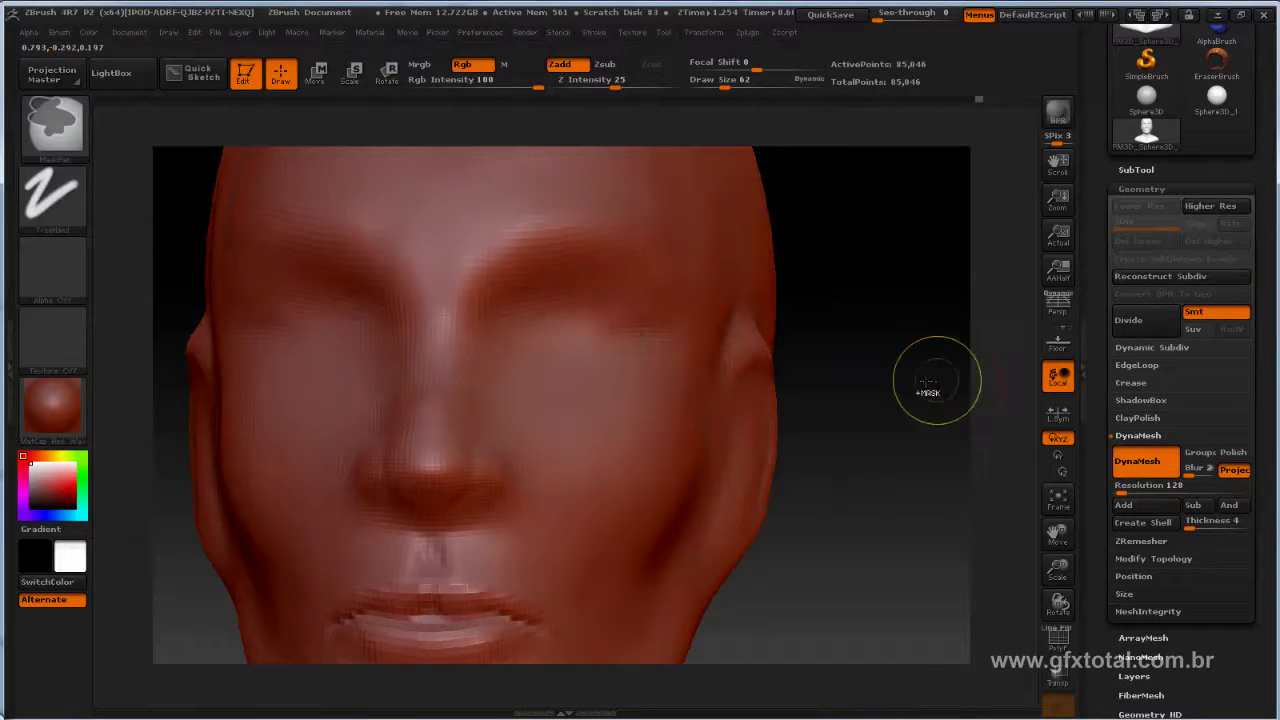
key("ctrl+z")
left_click_drag(886, 332, 958, 432, "ctrl")
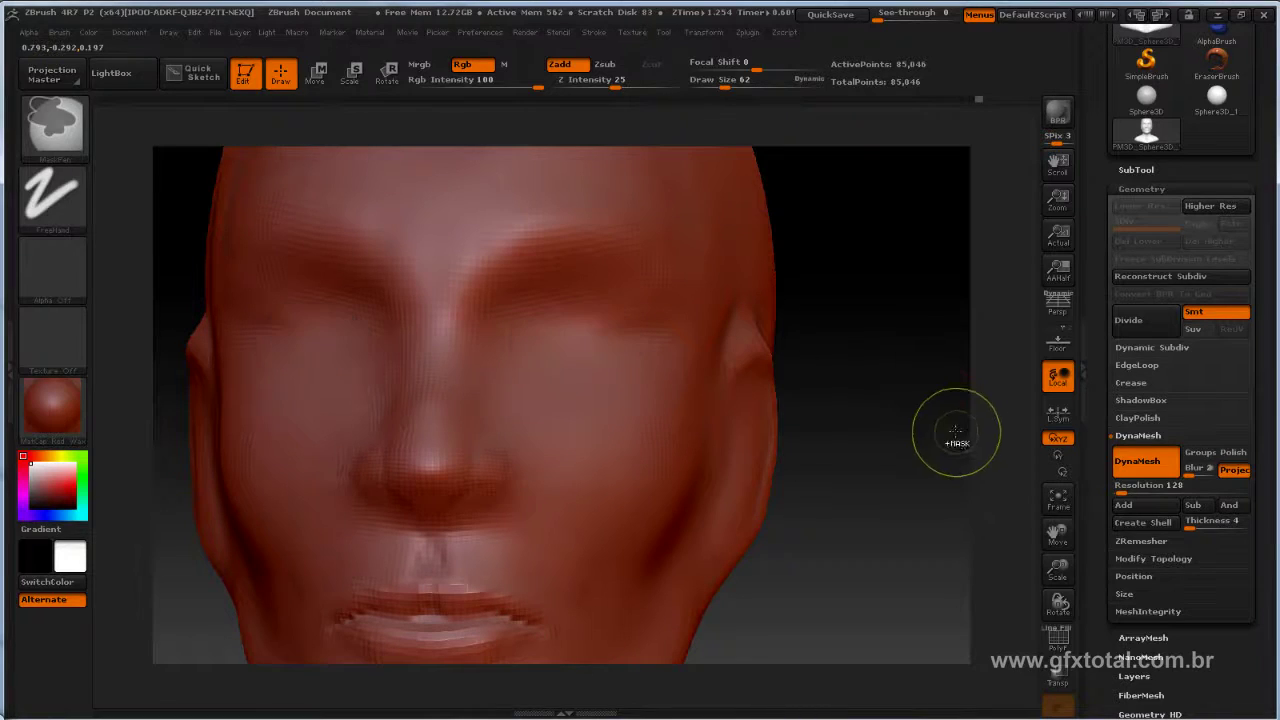
left_click(908, 389, "ctrl")
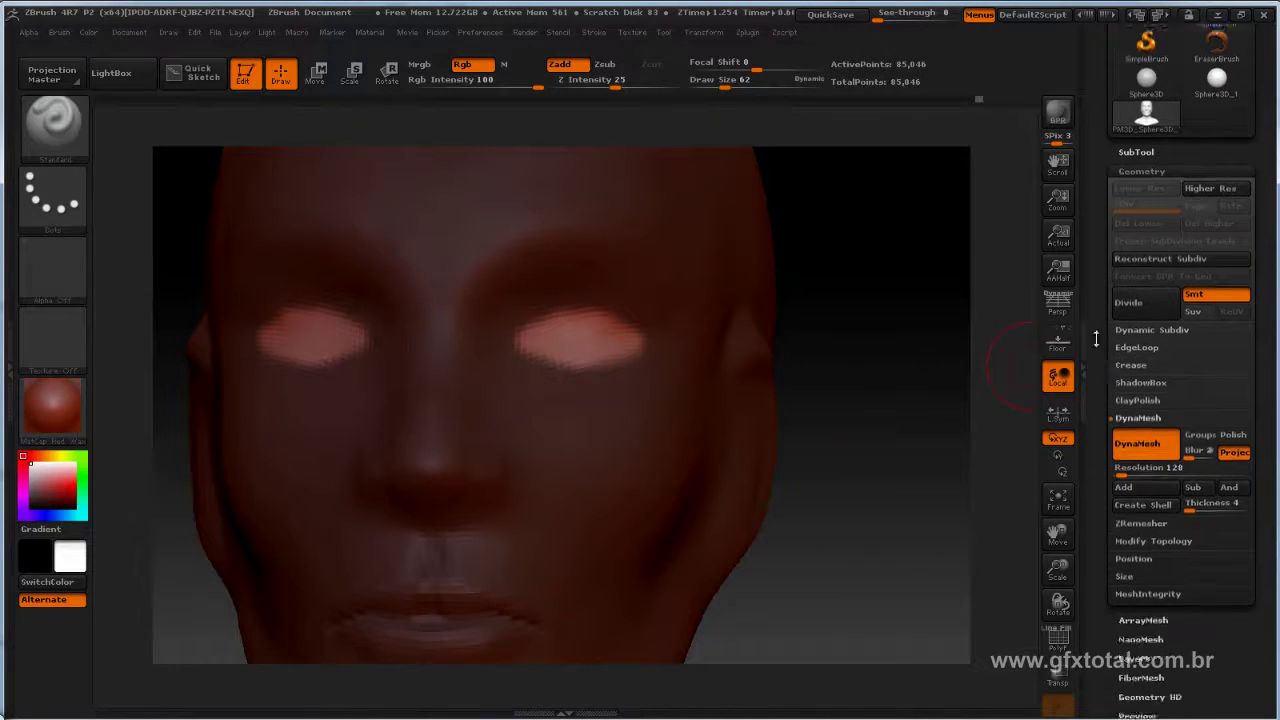
scroll(1168, 290, "down", 10)
scroll(1228, 310, "up", 1)
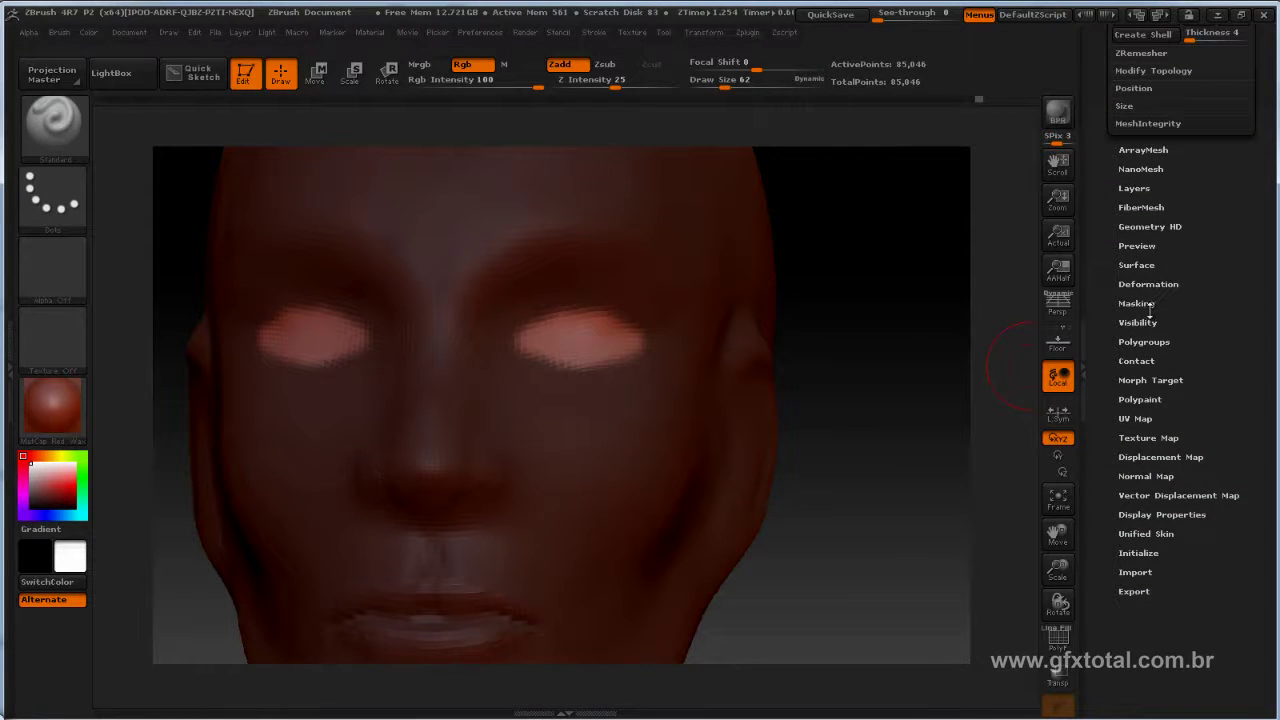
Step: Toggle Inverse in Tool > Masking until the face is masked with only the eye ovals free
left_click(1147, 304)
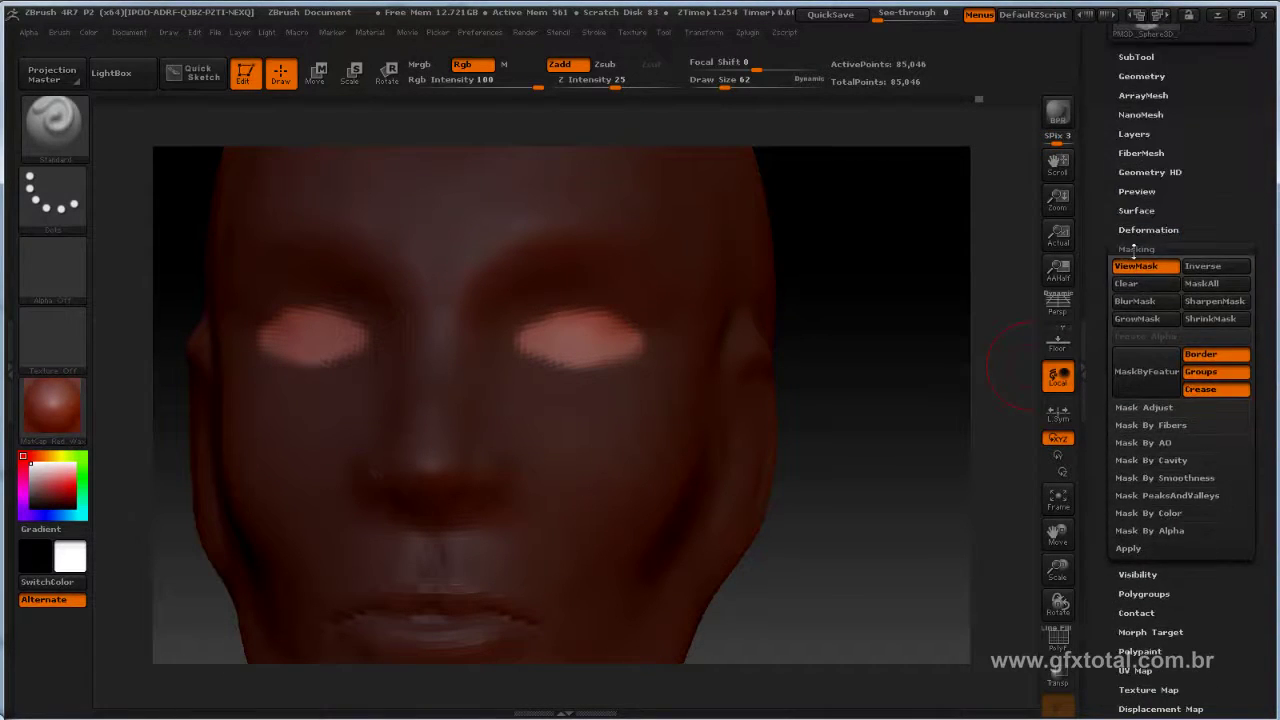
left_click(1204, 268)
left_click(1205, 268)
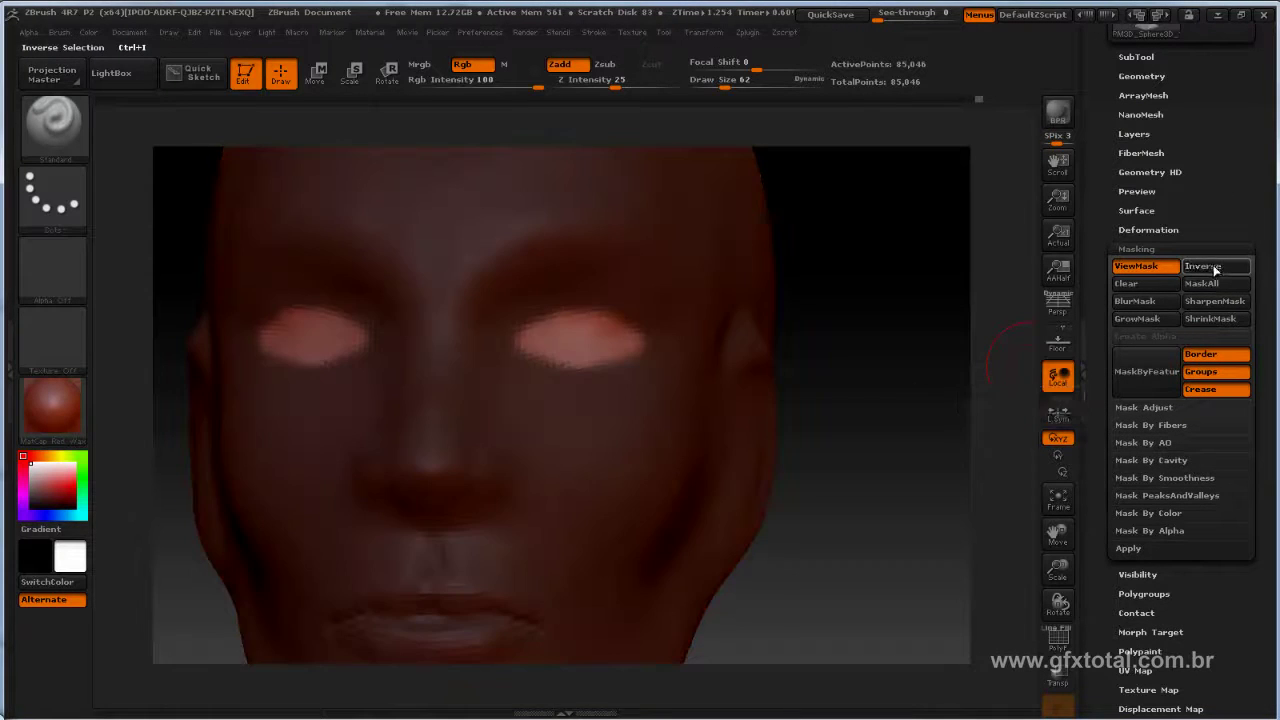
left_click(1206, 268)
left_click(1208, 268)
left_click_drag(894, 334, 663, 327)
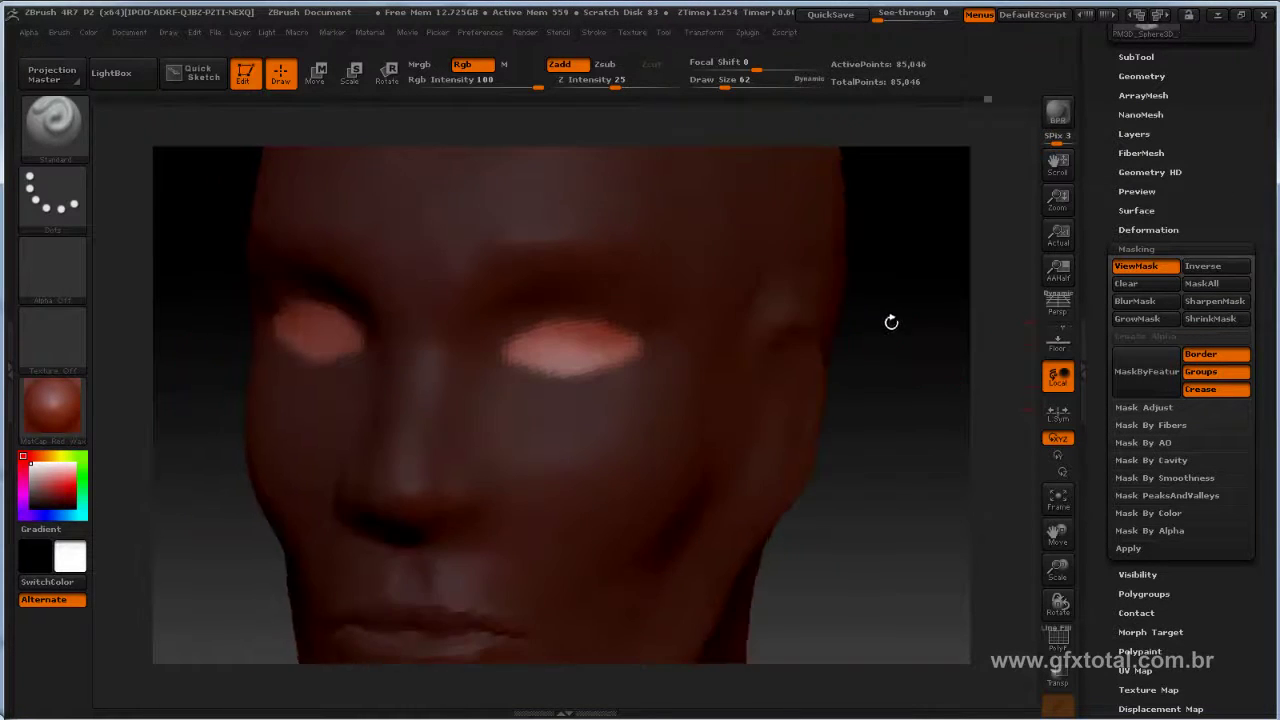
left_click_drag(923, 413, 950, 410)
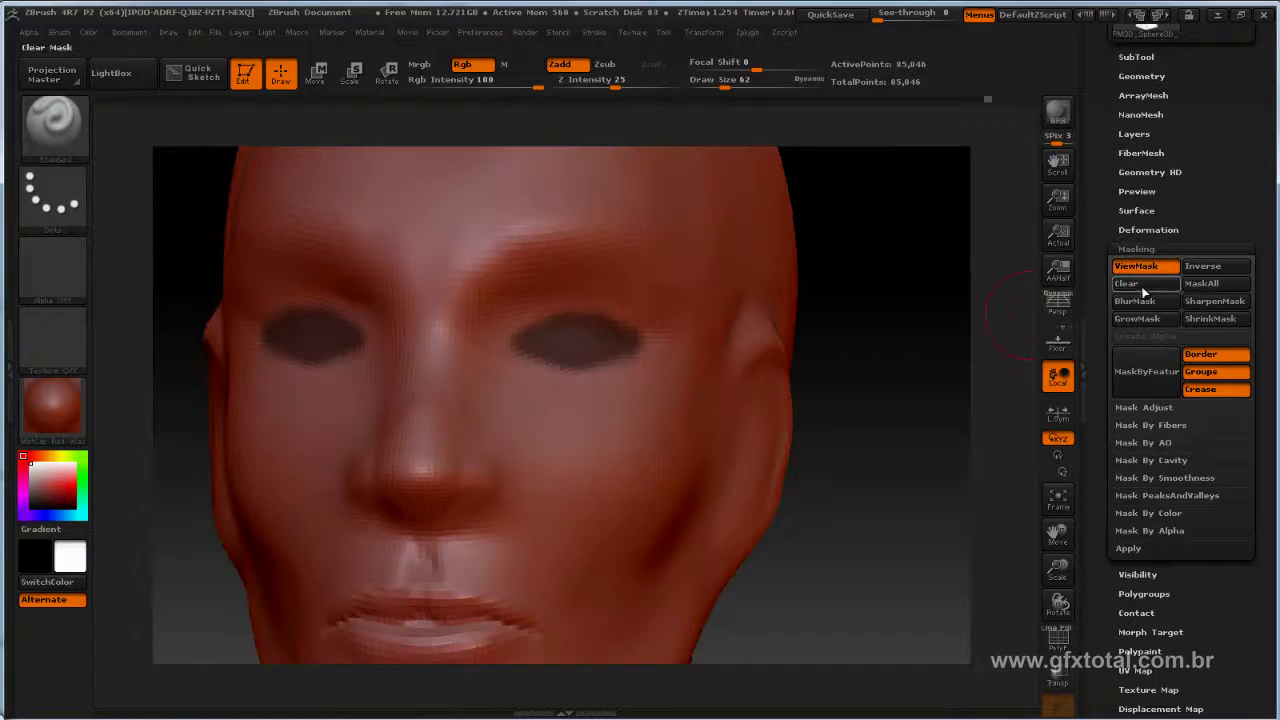
left_click(1195, 269)
left_click(1195, 268)
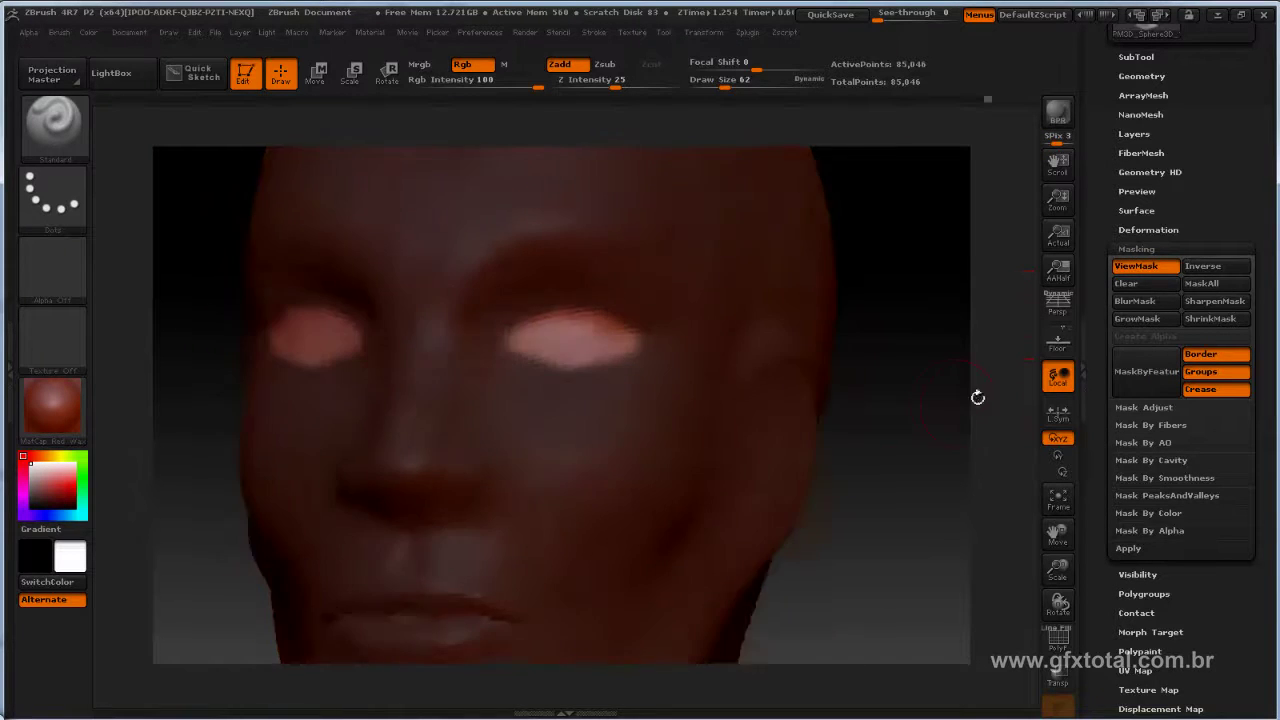
Step: Sculpt and symmetrically reshape the eyelid surfaces inside both masked eye openings
left_click_drag(980, 374, 982, 372)
mouse_move(592, 346)
left_mouse_down()
mouse_move(588, 334)
mouse_move(604, 346)
mouse_move(521, 336)
mouse_move(553, 342)
left_mouse_up()
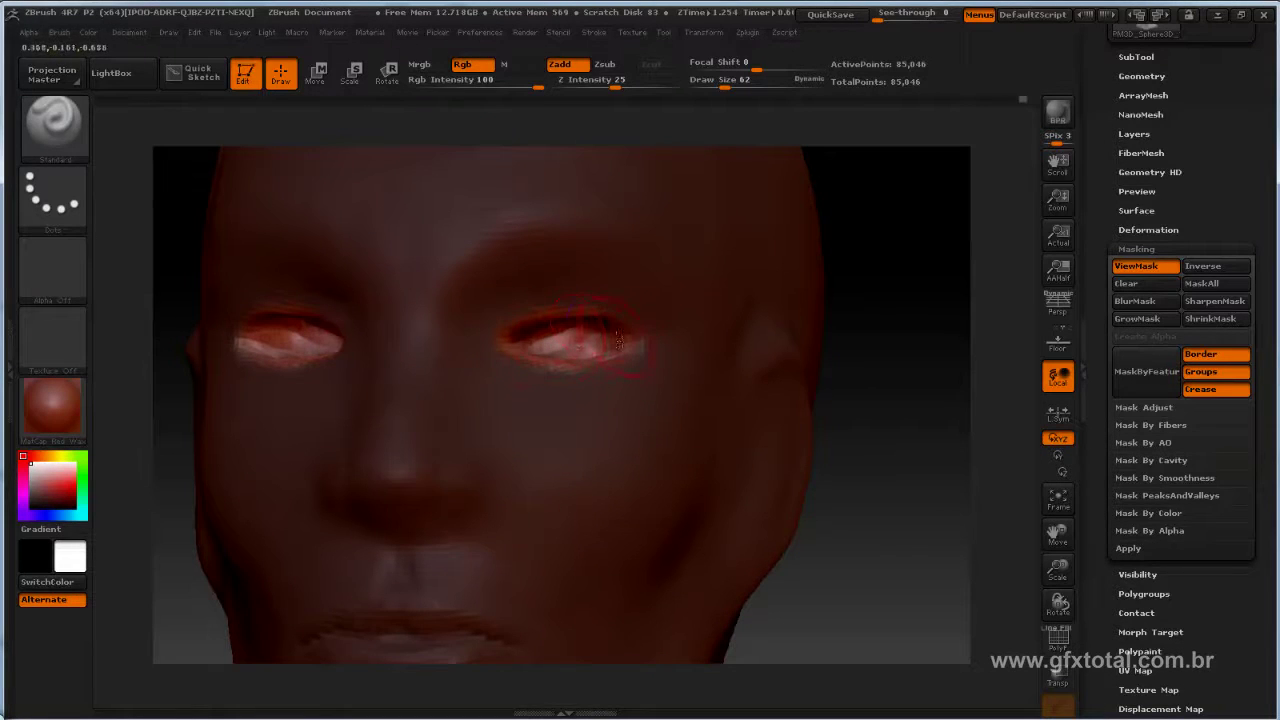
left_click_drag(618, 342, 540, 338, "shift")
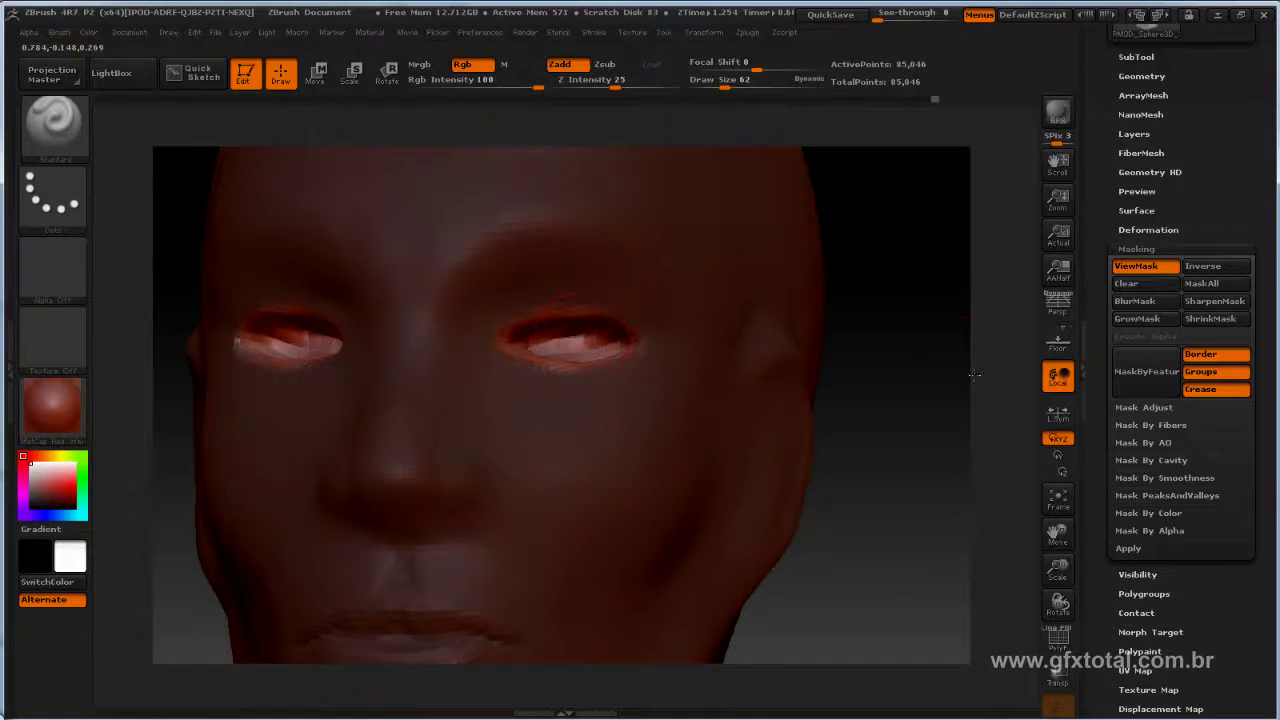
Step: Clear the mask and raise a ridge on the brow above the right eye
mouse_move(975, 375)
left_mouse_down()
mouse_move(953, 346)
mouse_move(740, 355)
left_mouse_up()
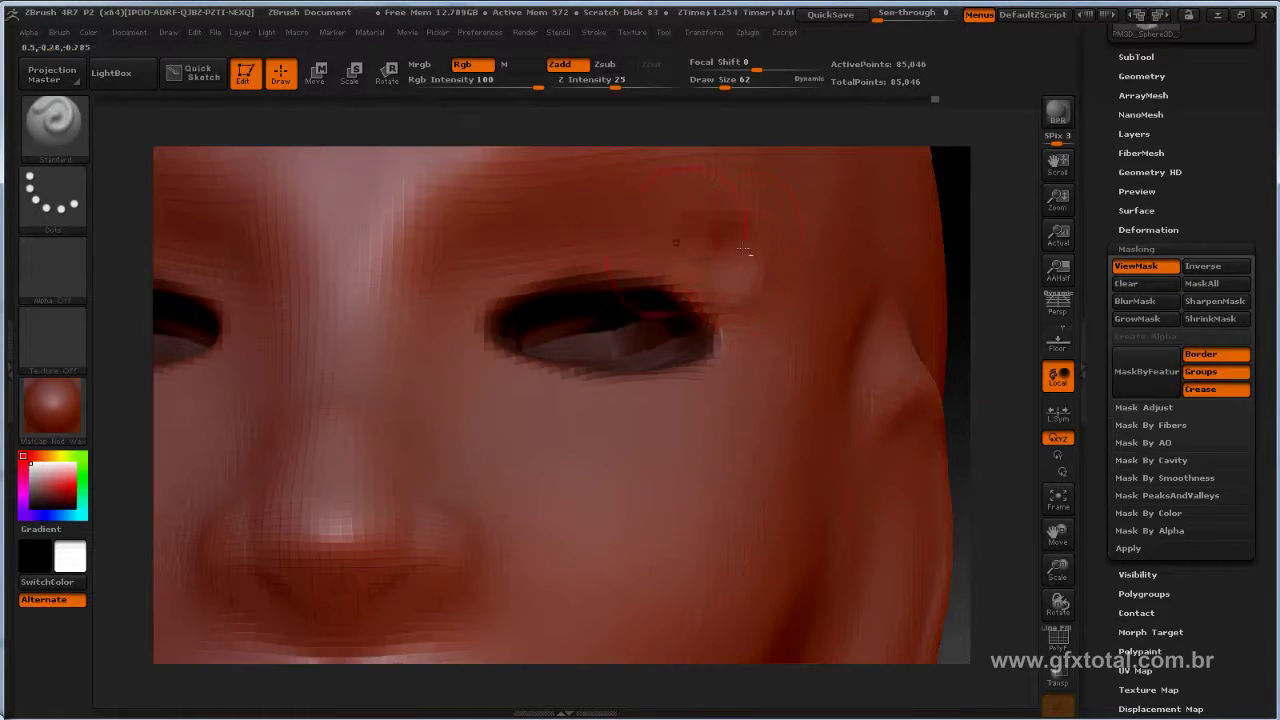
left_click_drag(612, 232, 548, 228)
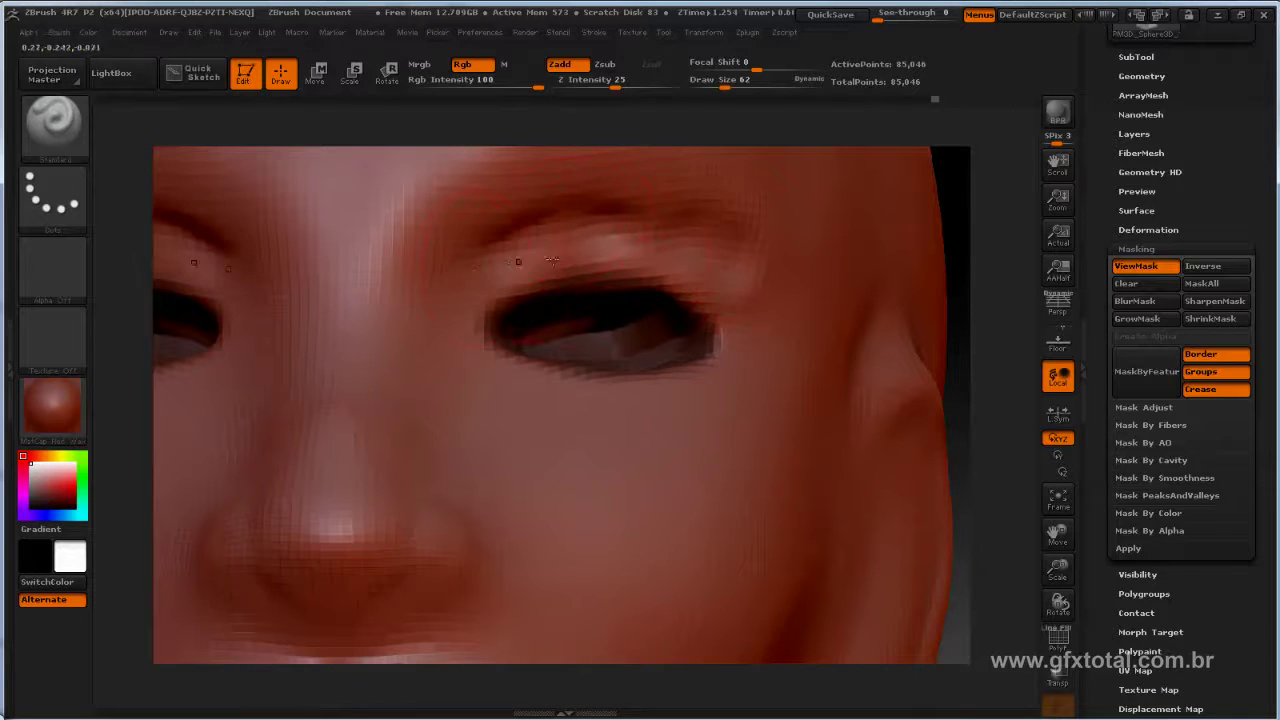
mouse_move(970, 305)
left_mouse_down()
mouse_move(980, 296)
mouse_move(923, 300)
left_mouse_up()
key("shift")
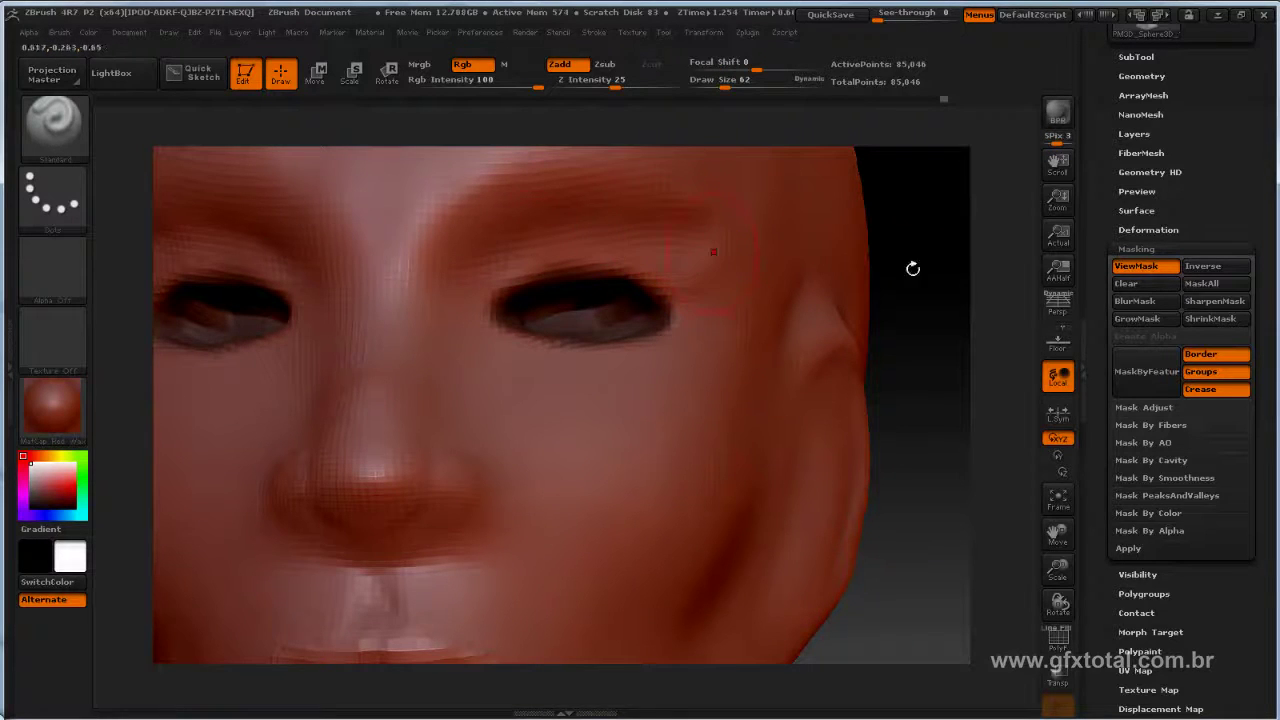
left_click_drag(912, 268, 951, 286)
Step: With ClayBuildup, add clay to the brow ridge and nose bridge, then smooth it
left_click(52, 120)
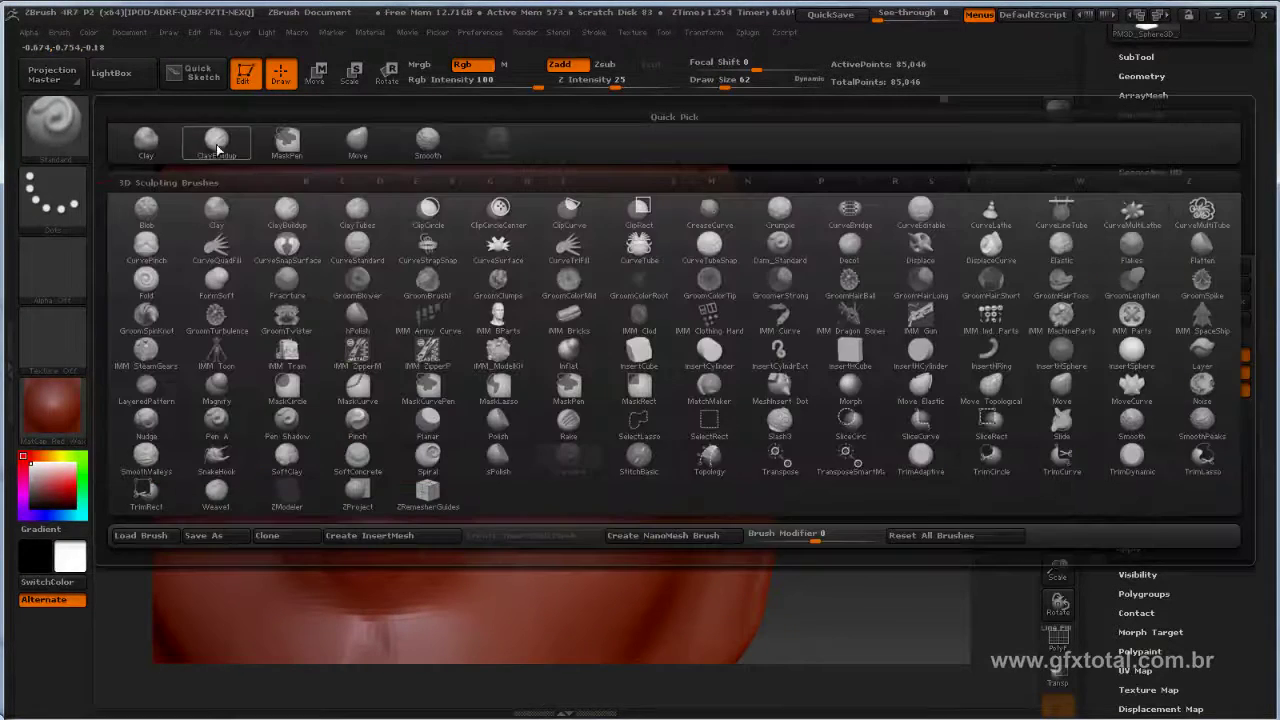
left_click(217, 150)
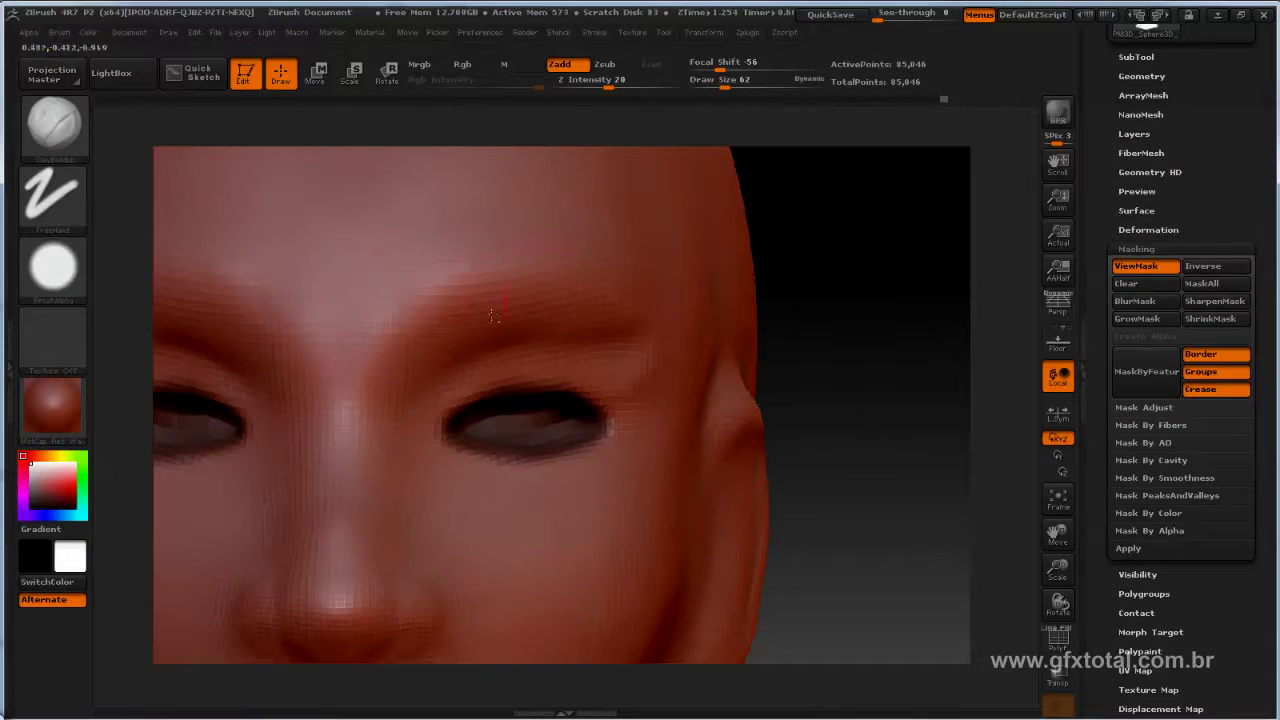
left_click_drag(412, 300, 310, 295)
mouse_move(405, 325)
left_mouse_down()
mouse_move(275, 315)
mouse_move(407, 397)
left_mouse_up()
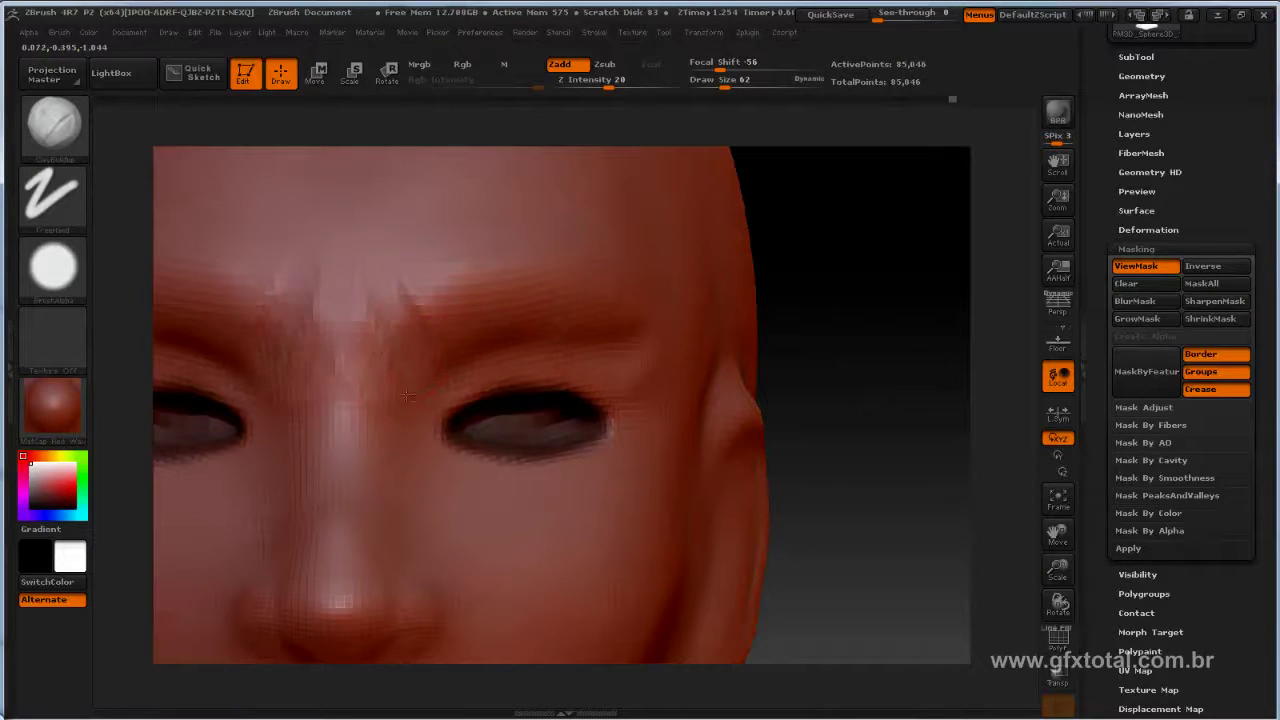
mouse_move(326, 280)
left_mouse_down()
mouse_move(352, 365)
mouse_move(365, 375)
mouse_move(385, 340)
mouse_move(393, 396)
left_mouse_up()
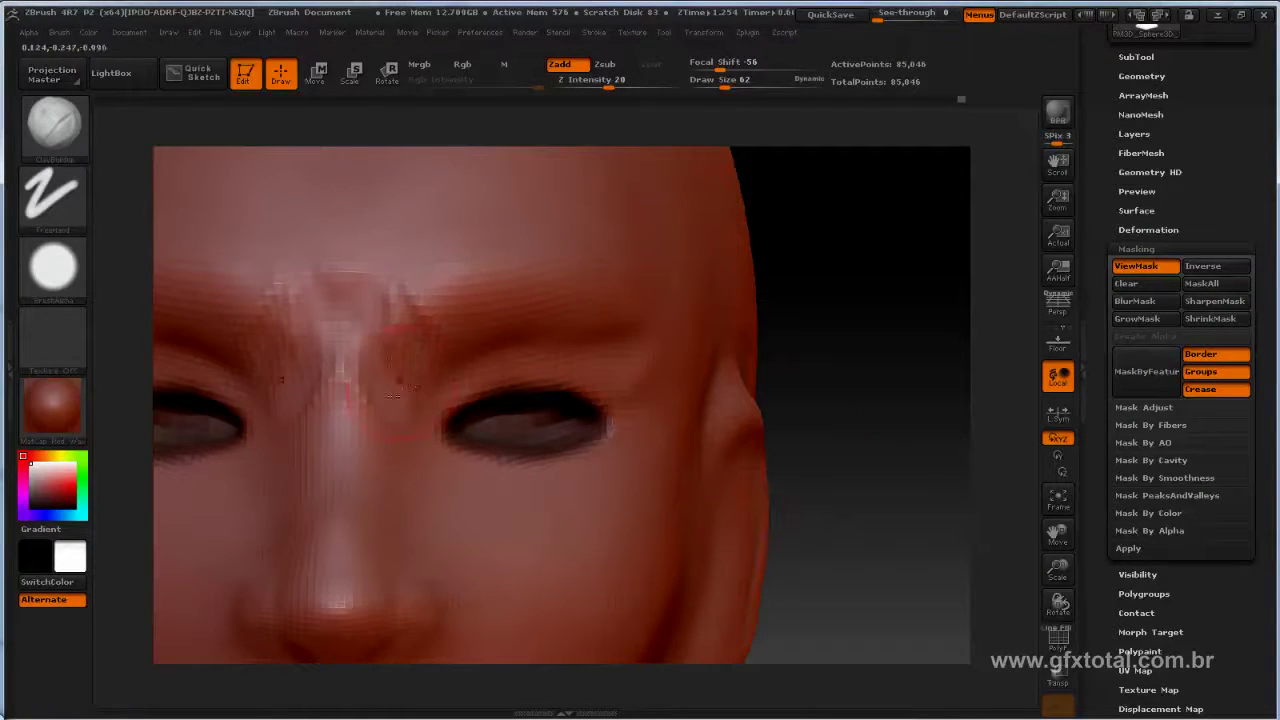
key("shift")
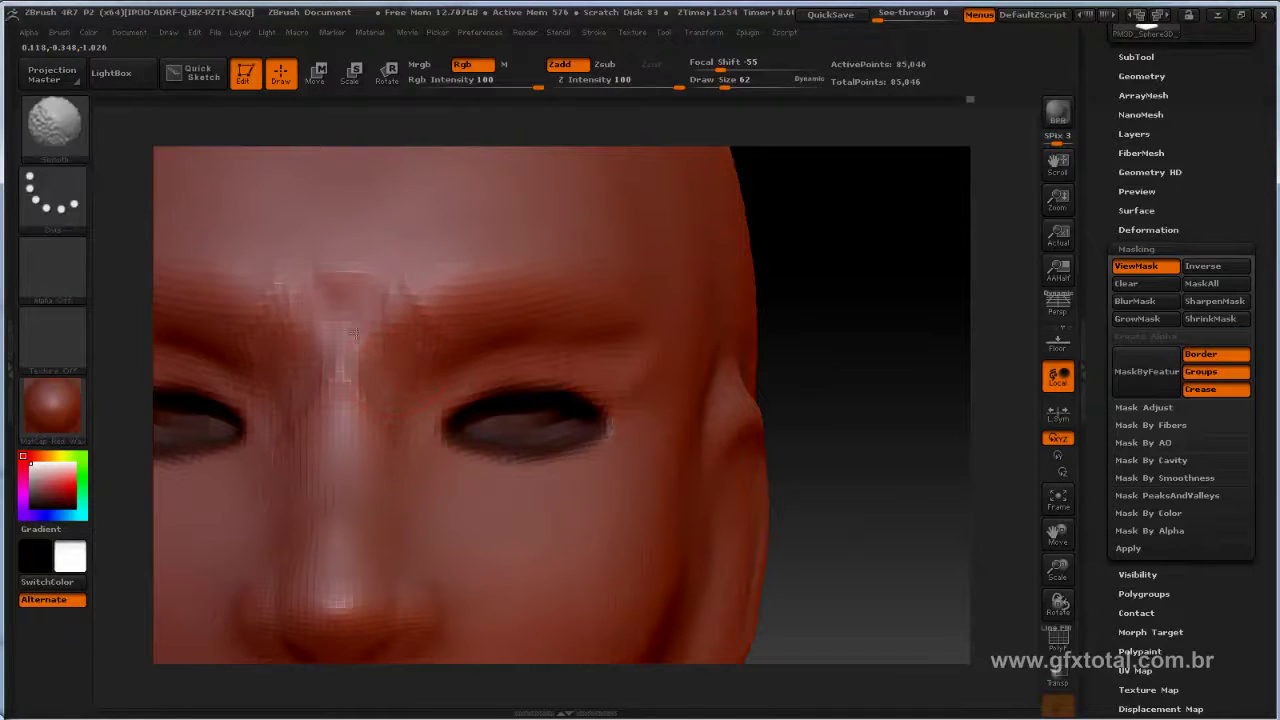
mouse_move(396, 363)
left_mouse_down("shift")
mouse_move(415, 314)
mouse_move(437, 343)
left_mouse_up("shift")
Step: Sculpt a crease along the upper eyelid and a ridge along the lower eyelid
left_click_drag(791, 314, 590, 365)
mouse_move(680, 340)
left_mouse_down()
mouse_move(585, 350)
mouse_move(537, 372)
left_mouse_up()
mouse_move(555, 464)
left_mouse_down()
mouse_move(616, 473)
mouse_move(434, 486)
mouse_move(506, 500)
mouse_move(581, 466)
mouse_move(466, 458)
mouse_move(505, 490)
left_mouse_up()
Step: Redraw the under-eye crease higher, set brush size 131 and depth 10, and blend it into the cheek
mouse_move(585, 505)
left_mouse_down()
mouse_move(451, 477)
mouse_move(443, 503)
mouse_move(594, 491)
mouse_move(548, 496)
left_mouse_up()
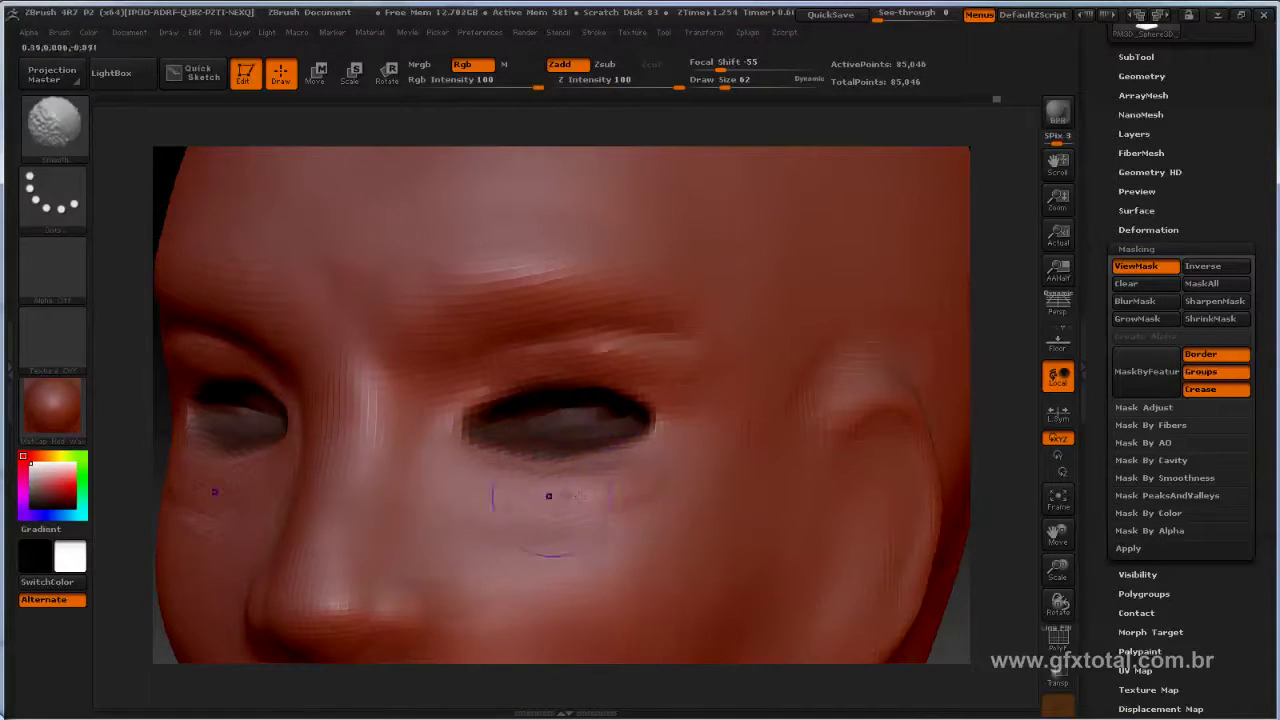
mouse_move(337, 523)
left_mouse_down()
mouse_move(571, 471)
mouse_move(502, 451)
mouse_move(624, 438)
mouse_move(470, 470)
mouse_move(620, 460)
left_mouse_up()
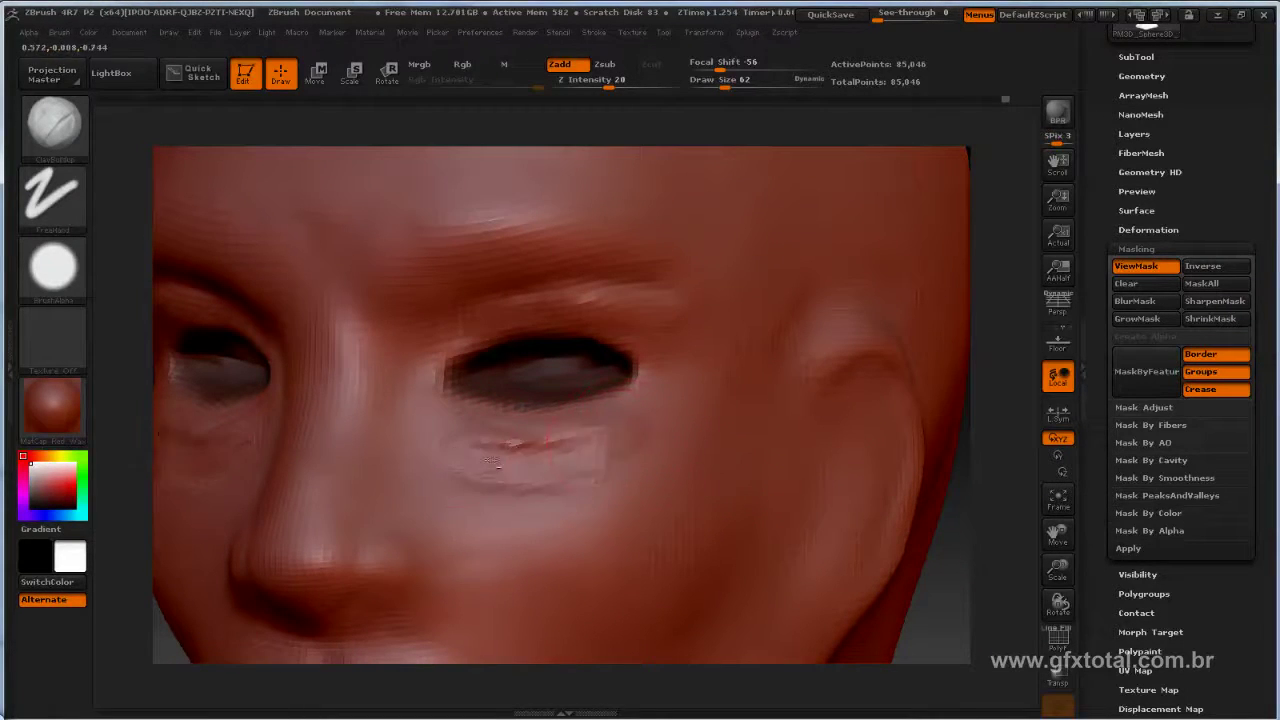
left_click_drag(462, 440, 602, 432)
left_click_drag(580, 490, 453, 479, "shift")
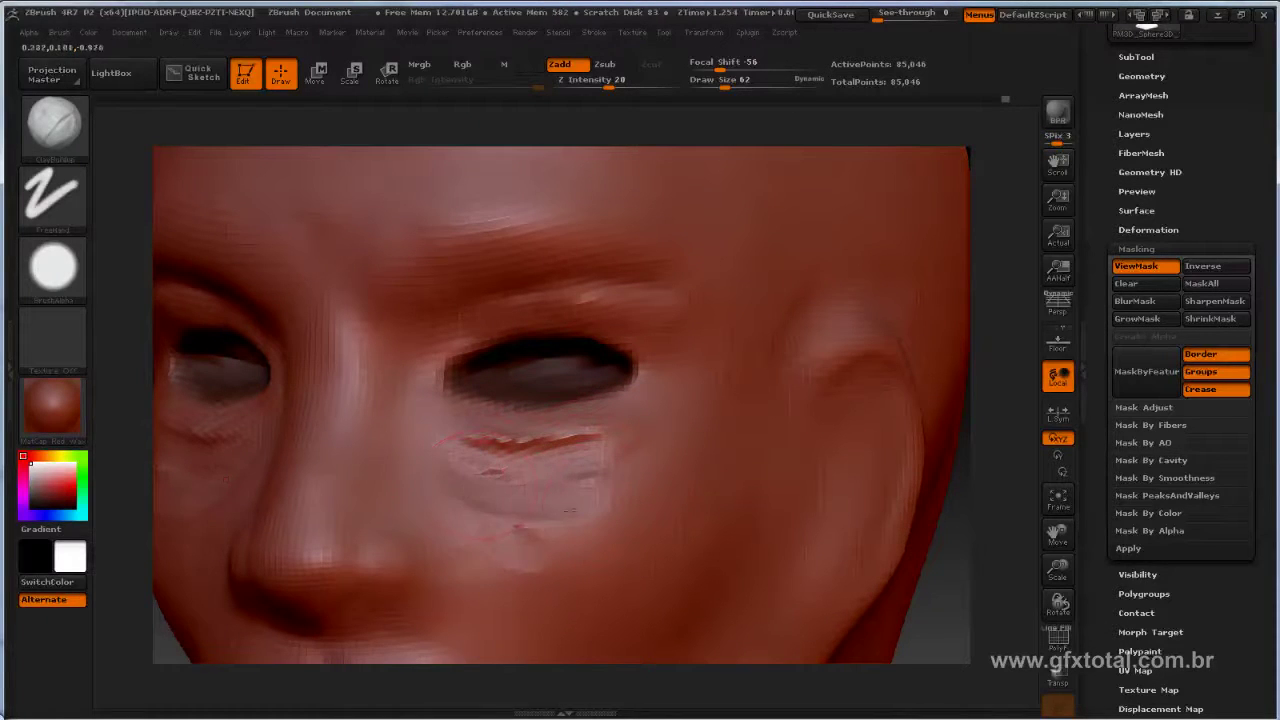
key("space")
left_click_drag(624, 495, 617, 271)
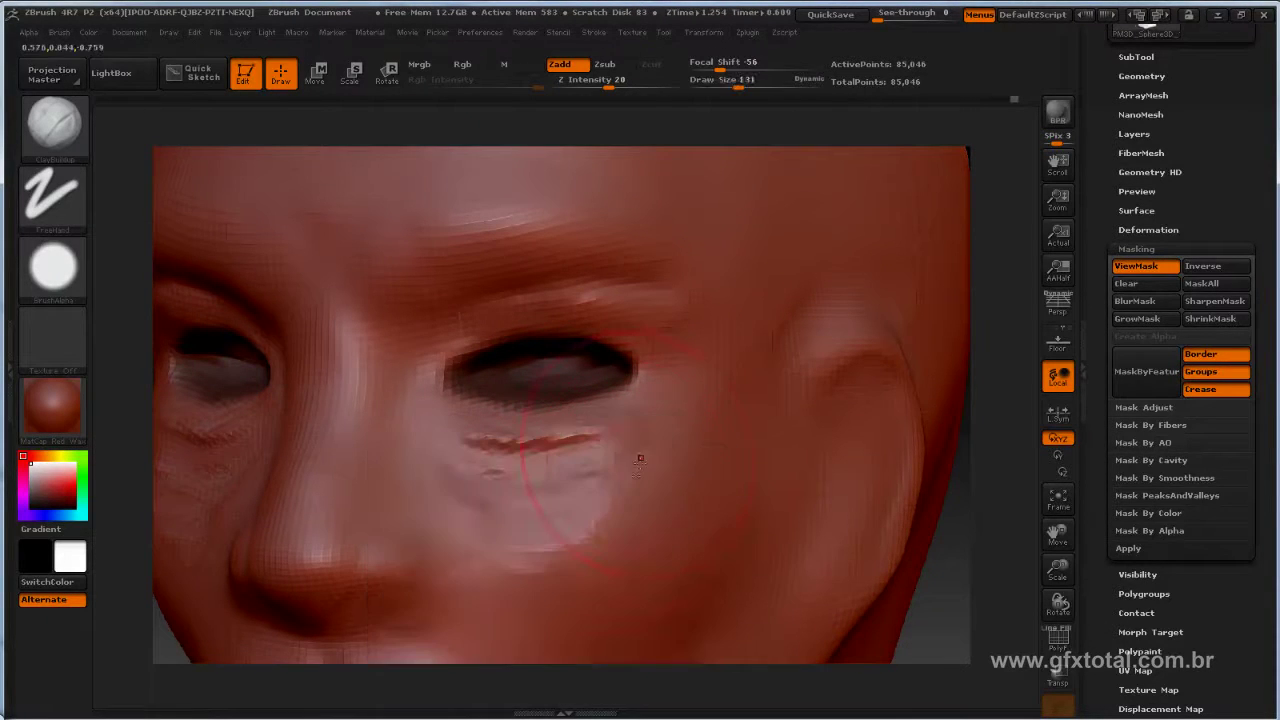
left_click_drag(608, 87, 591, 87)
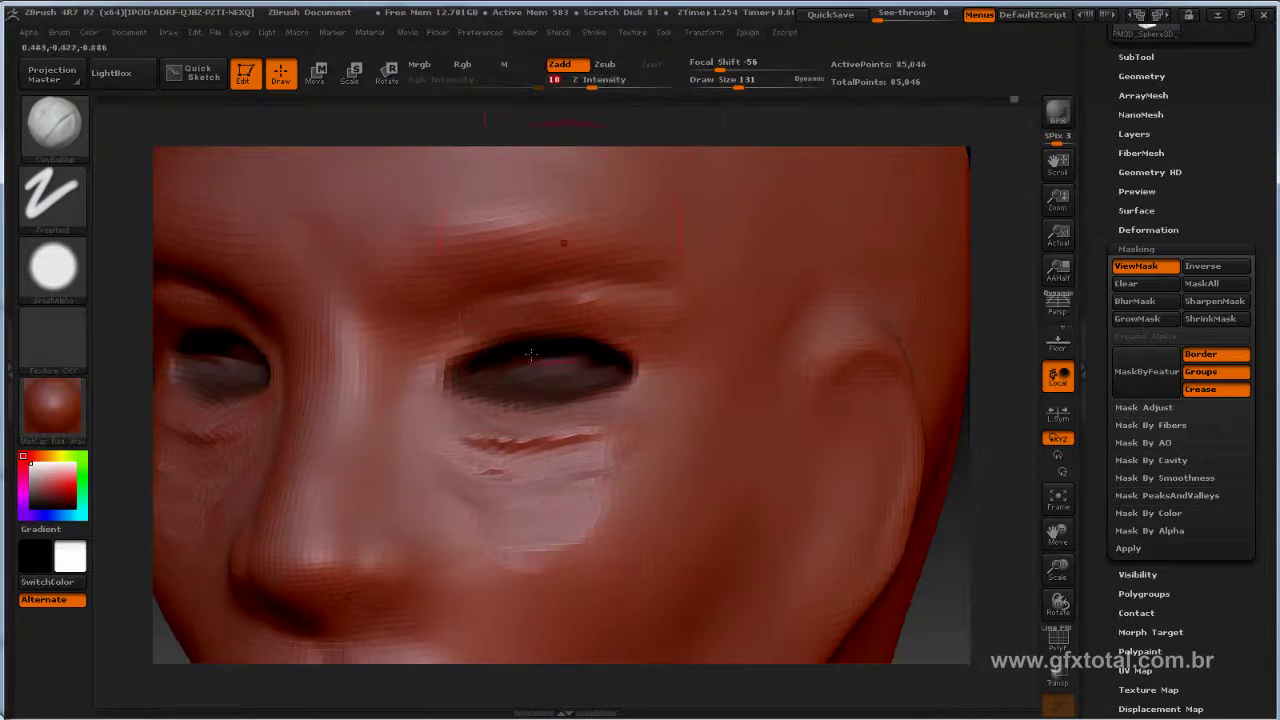
mouse_move(516, 558)
left_mouse_down()
mouse_move(582, 457)
mouse_move(516, 464)
left_mouse_up()
Step: Sculpt and smooth a lower-cheek fold, then add a new eye-bag crease at brush size 56
key("space")
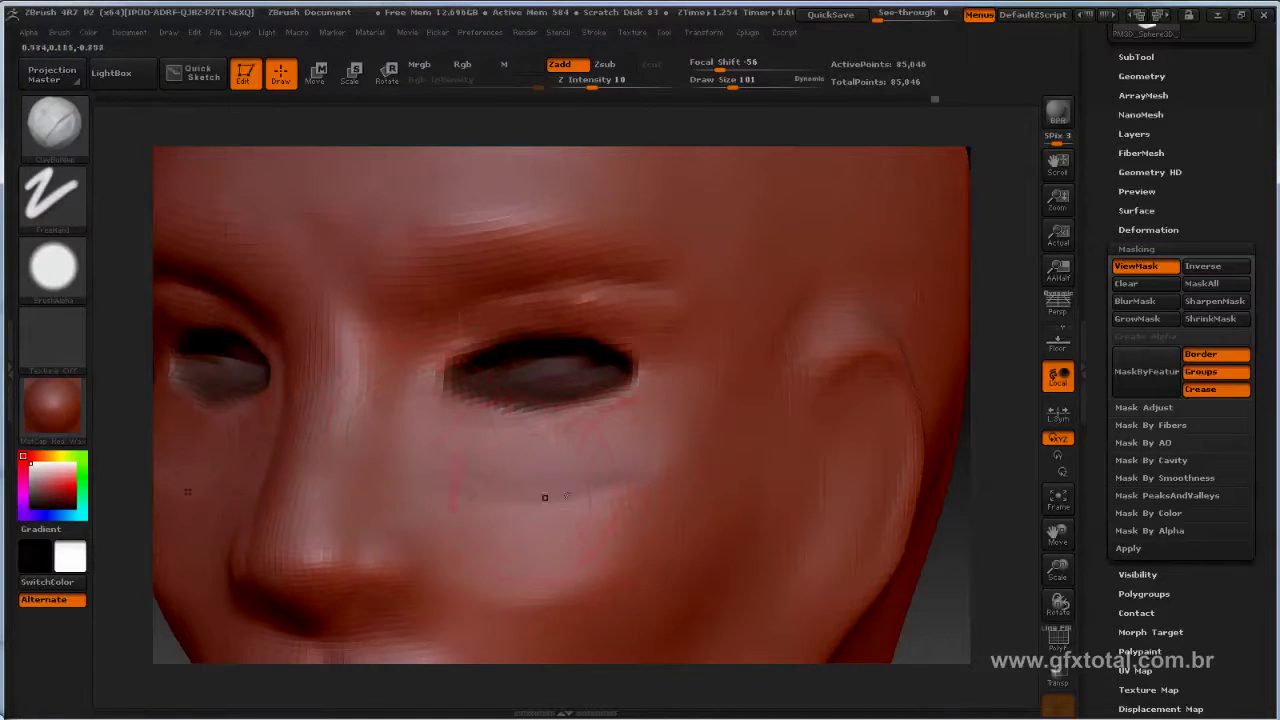
left_click_drag(650, 518, 495, 602)
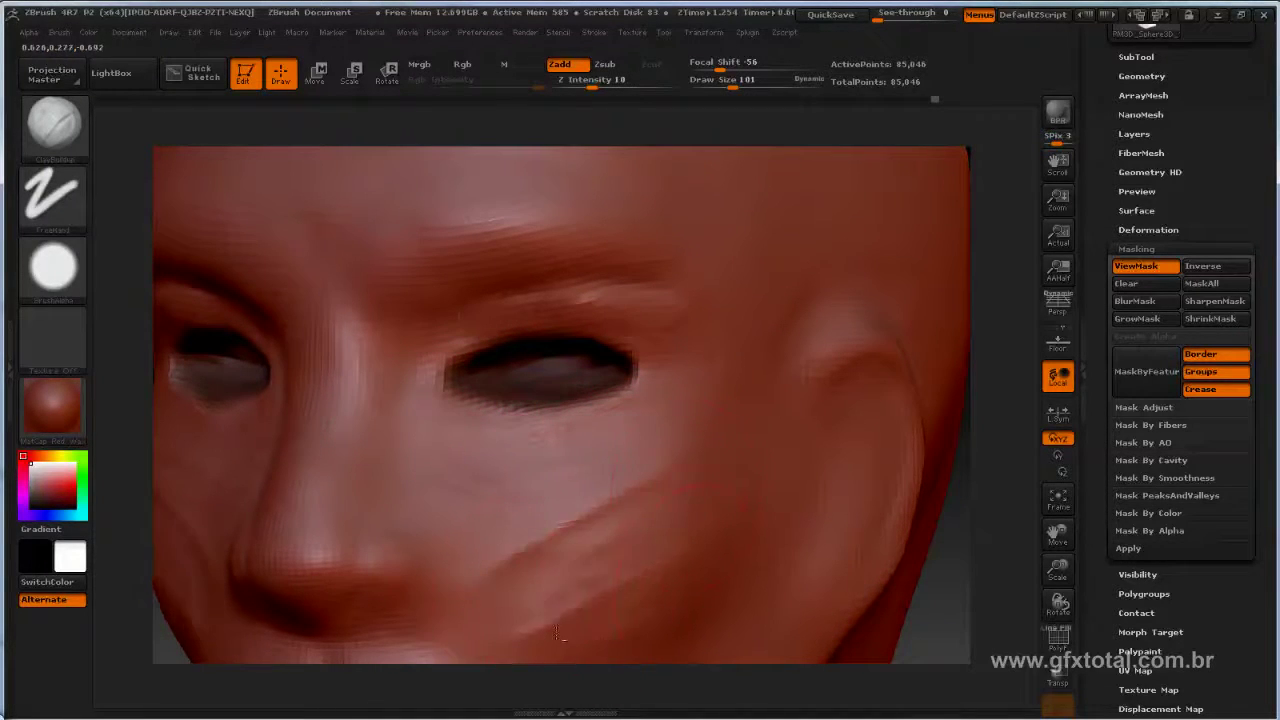
left_click_drag(640, 520, 620, 538, "shift")
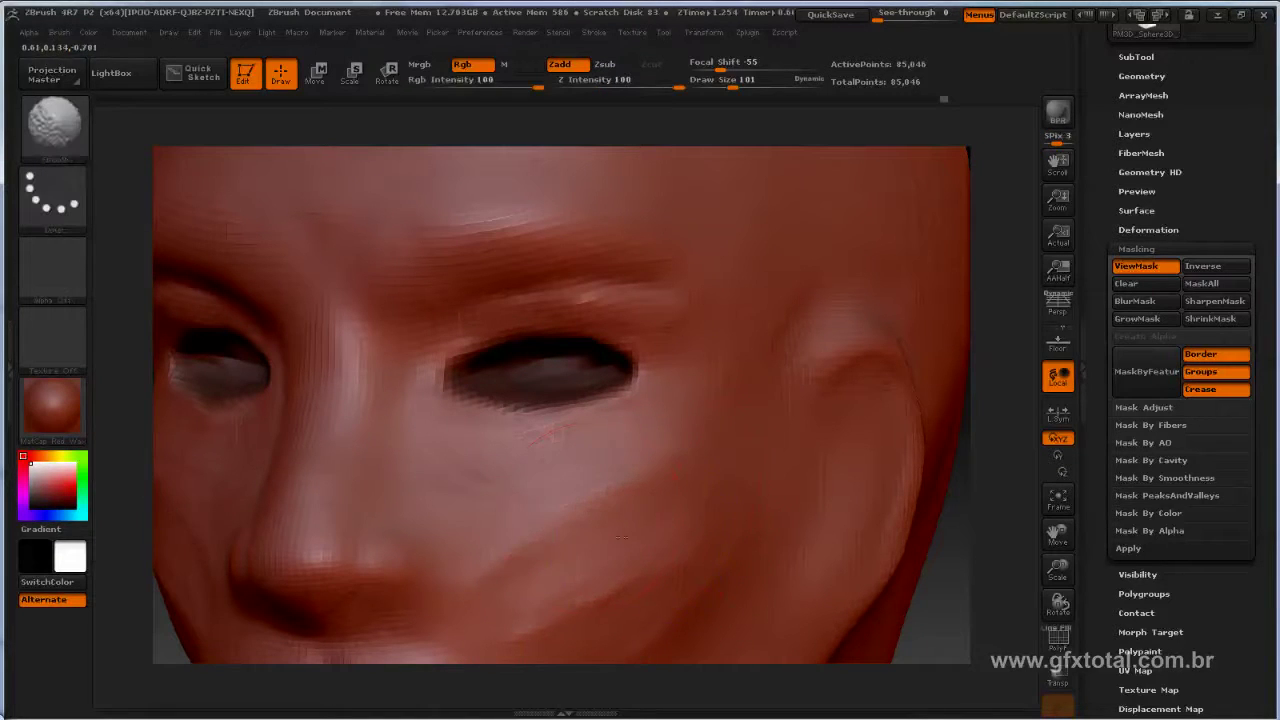
left_click_drag(529, 471, 660, 457, "shift")
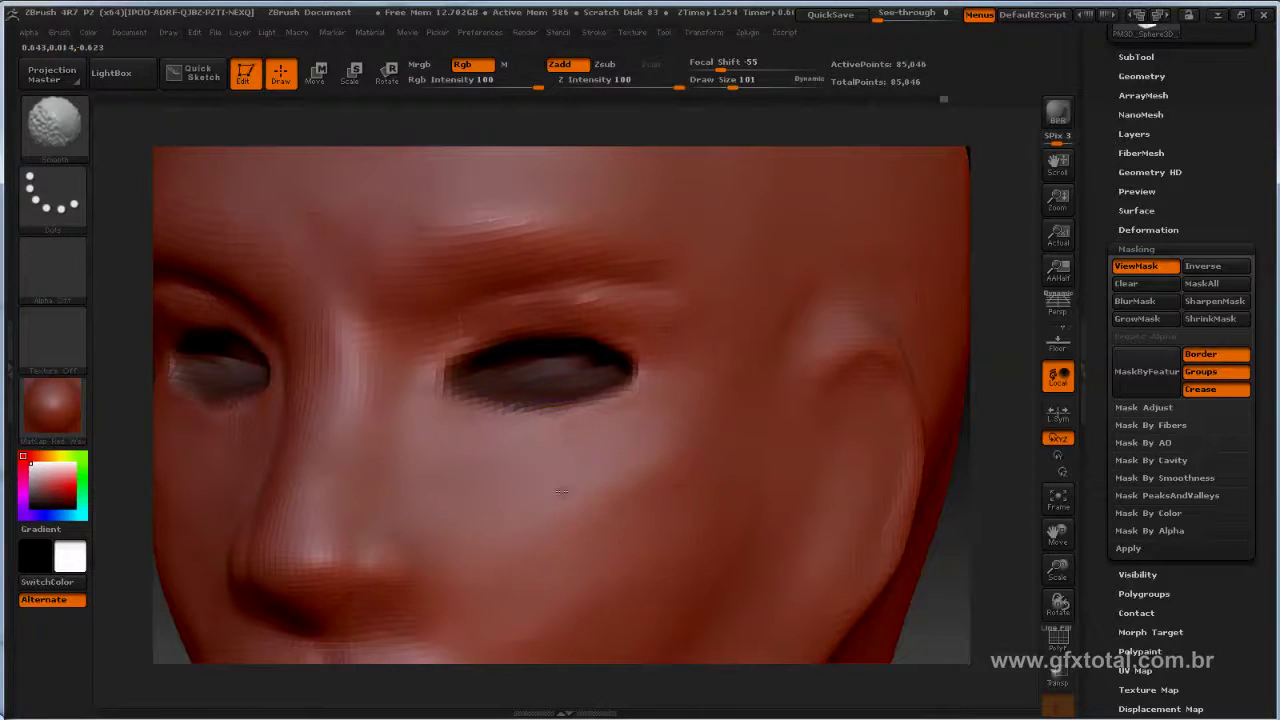
left_click_drag(561, 490, 486, 432, "shift")
key("space")
left_click_drag(557, 459, 621, 454)
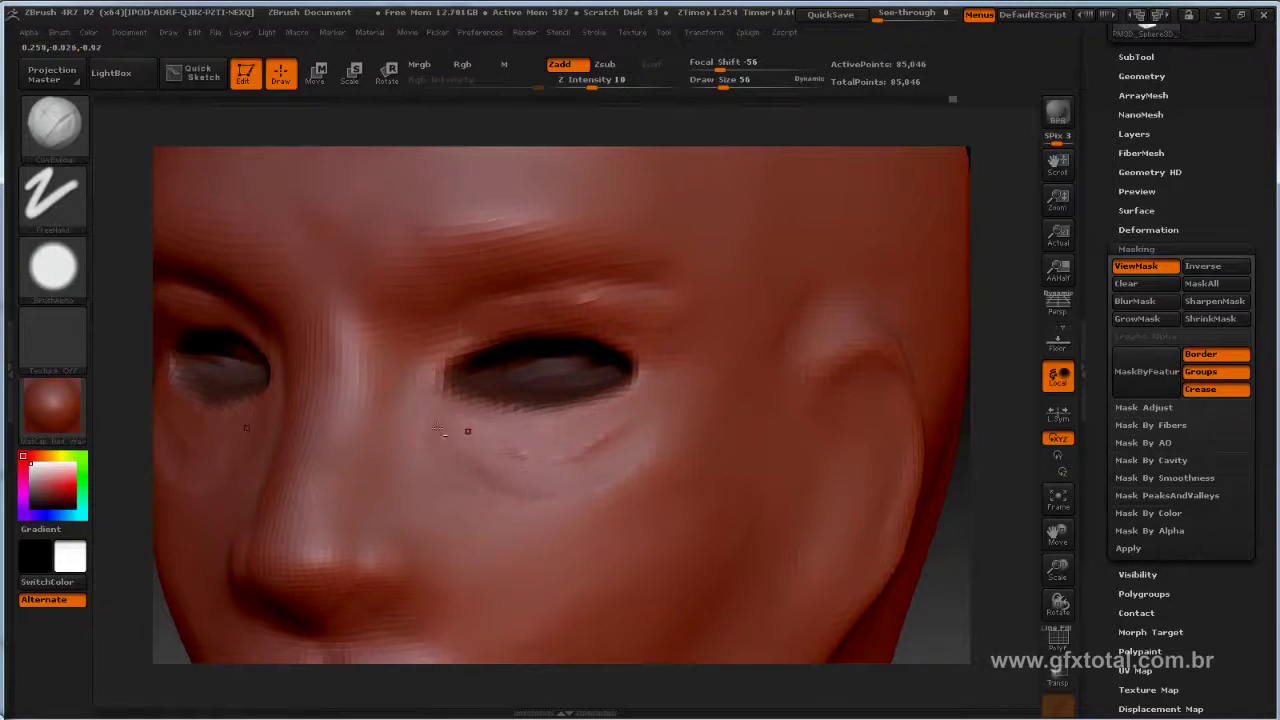
mouse_move(490, 476)
left_mouse_down()
mouse_move(614, 464)
mouse_move(659, 420)
mouse_move(429, 414)
mouse_move(663, 490)
left_mouse_up()
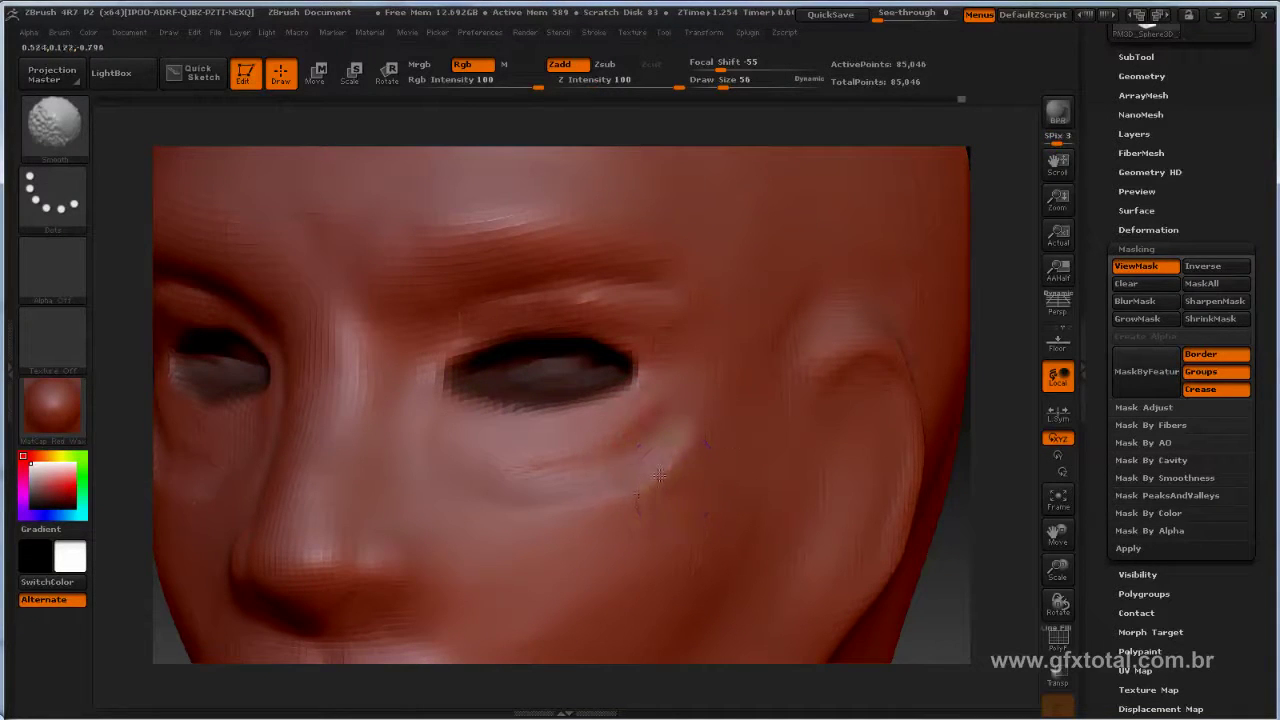
left_click_drag(1000, 420, 940, 455)
Step: Build up the brow ridge above the right eye and smooth it into a soft ridge
left_click_drag(660, 260, 500, 270, "shift")
mouse_move(663, 275)
left_mouse_down()
mouse_move(530, 282)
mouse_move(475, 302)
left_mouse_up()
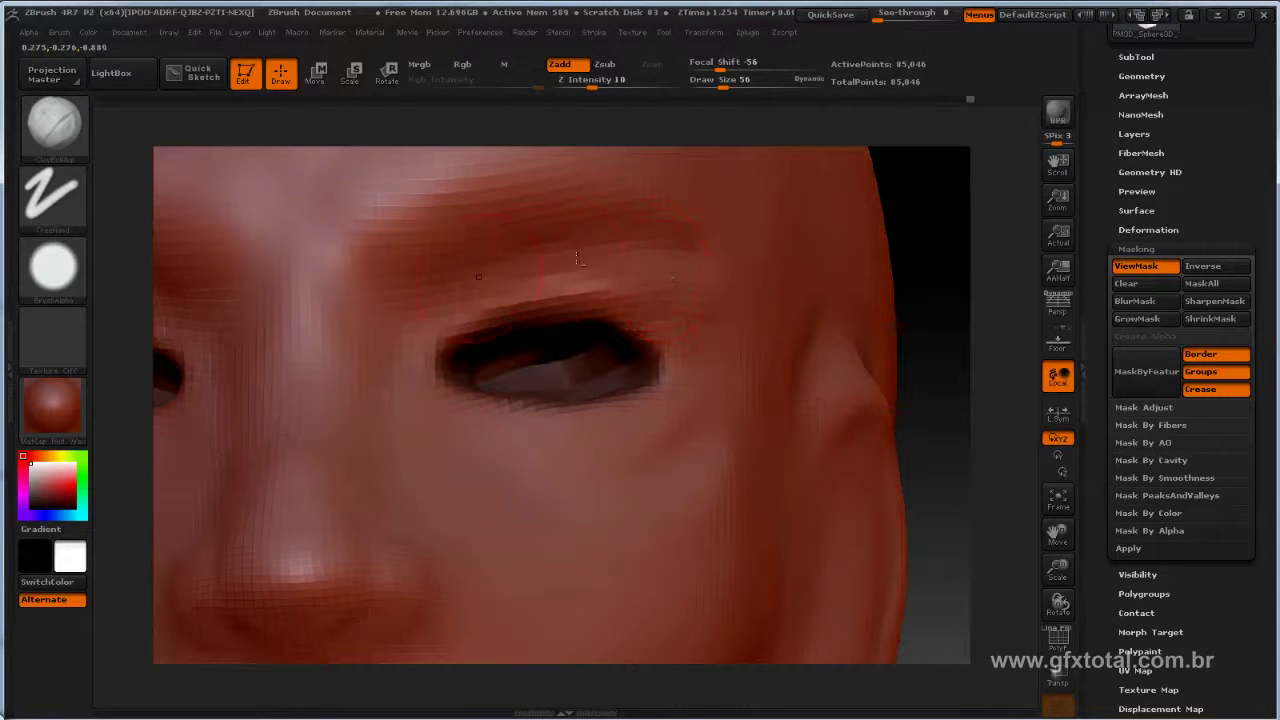
left_click_drag(610, 262, 475, 300)
left_click_drag(546, 280, 520, 290)
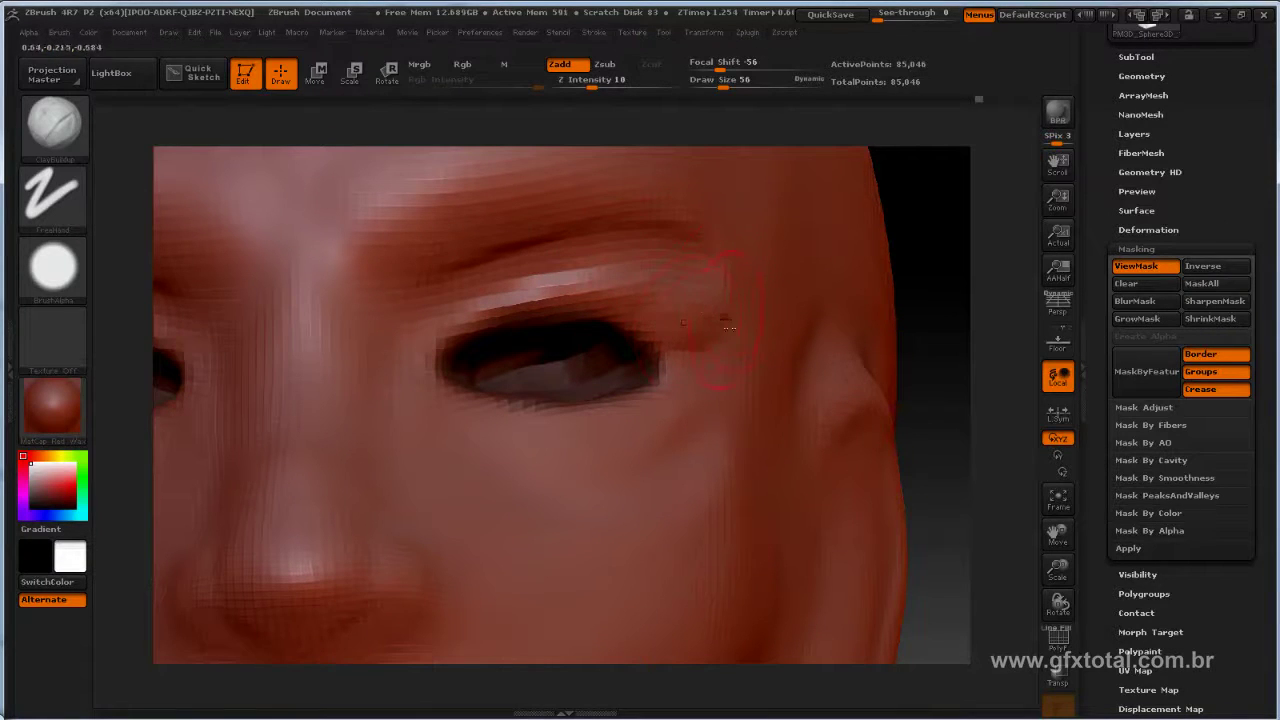
key("shift")
mouse_move(635, 229)
left_mouse_down("shift")
mouse_move(500, 288)
mouse_move(735, 316)
left_mouse_up("shift")
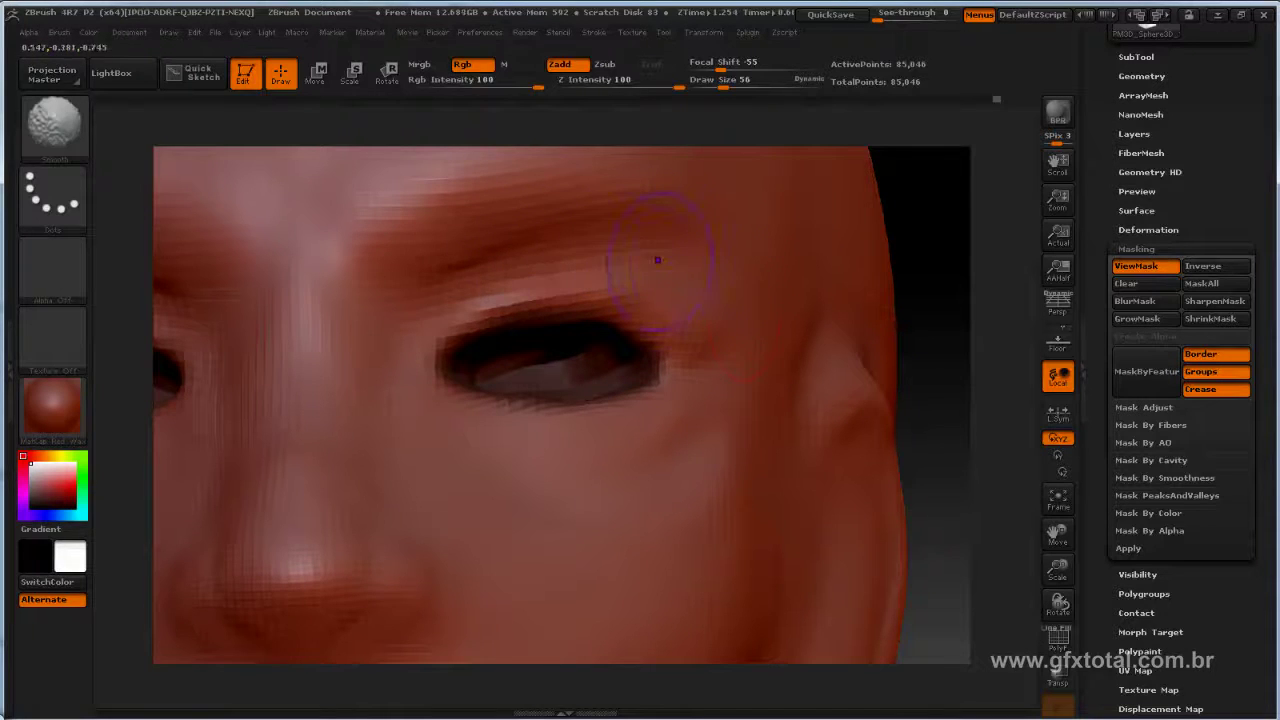
Step: Zoom out from the eye to the whole head and turn it toward the front
mouse_move(946, 289)
left_mouse_down("alt")
mouse_move(886, 135)
mouse_move(929, 363)
mouse_move(829, 380)
mouse_move(854, 371)
left_mouse_up("alt")
key("ctrl")
mouse_move(936, 390)
left_mouse_down()
mouse_move(908, 449)
mouse_move(877, 460)
mouse_move(200, 487)
left_mouse_up()
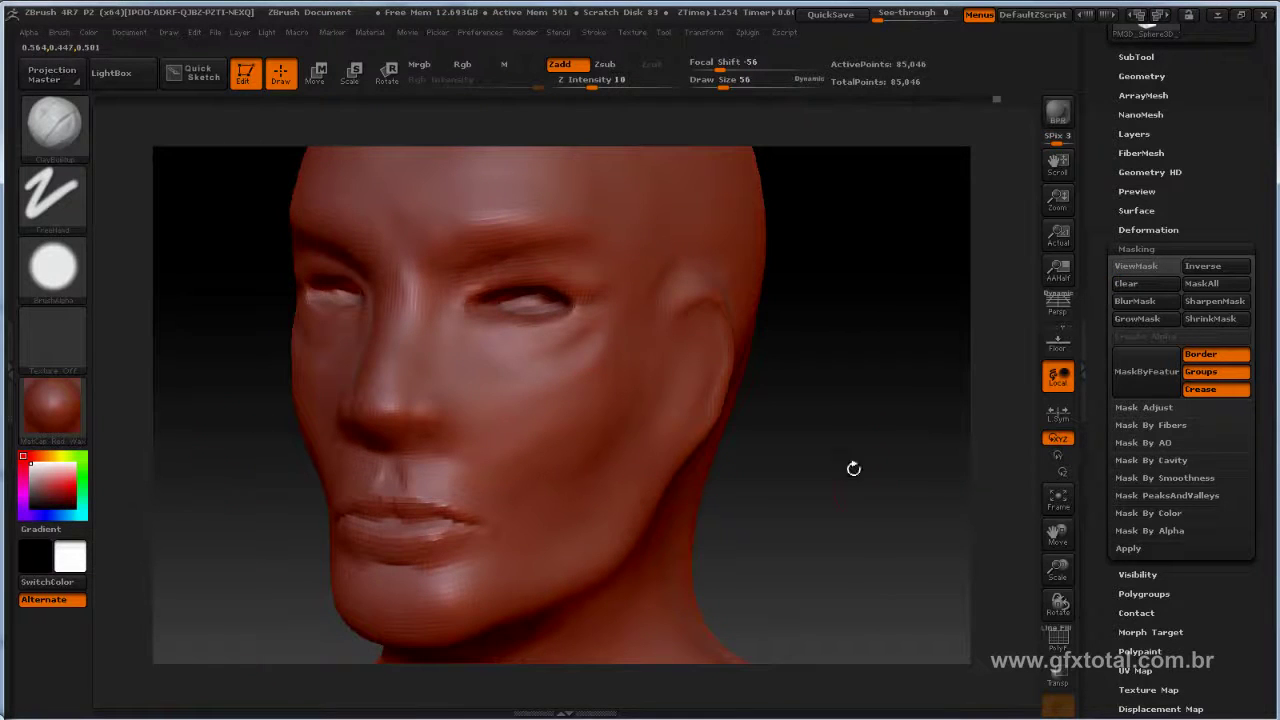
Step: Show the polygon wireframe and turn the head frontally to inspect the mesh
mouse_move(853, 468)
left_mouse_down()
mouse_move(866, 506)
mouse_move(885, 485)
mouse_move(368, 476)
left_mouse_up()
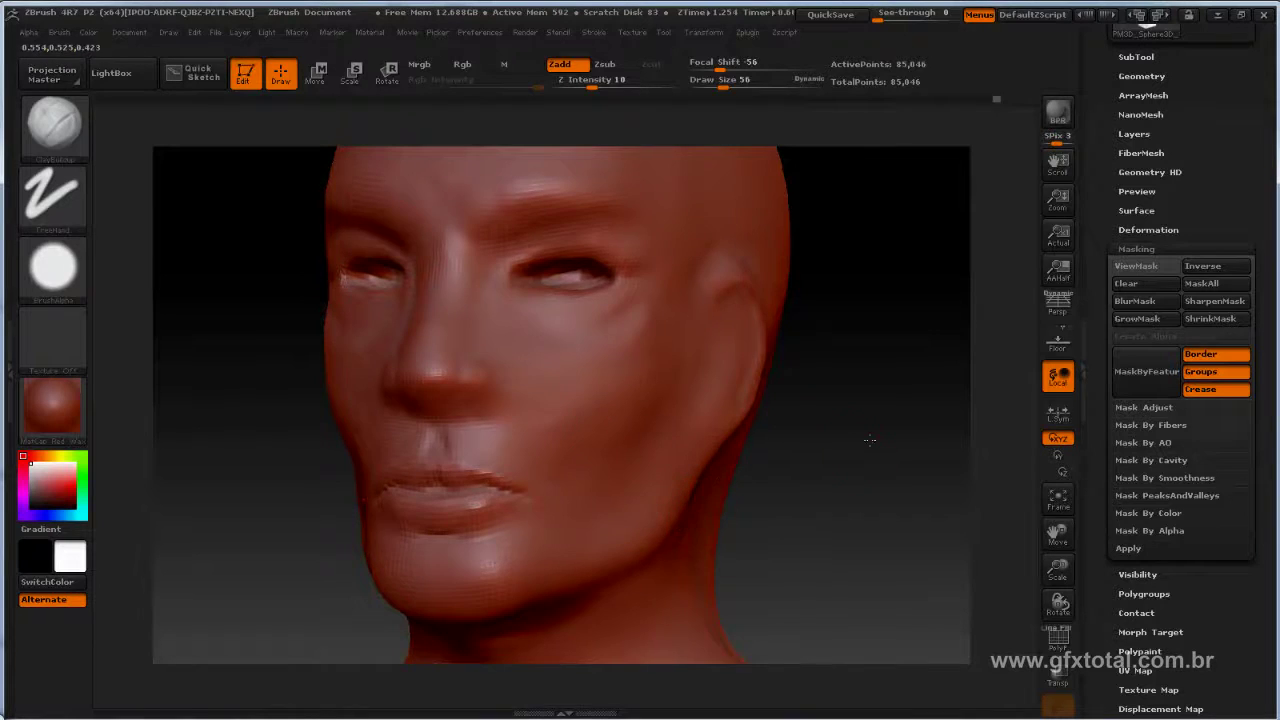
left_click_drag(869, 439, 1062, 592)
left_click(1056, 645)
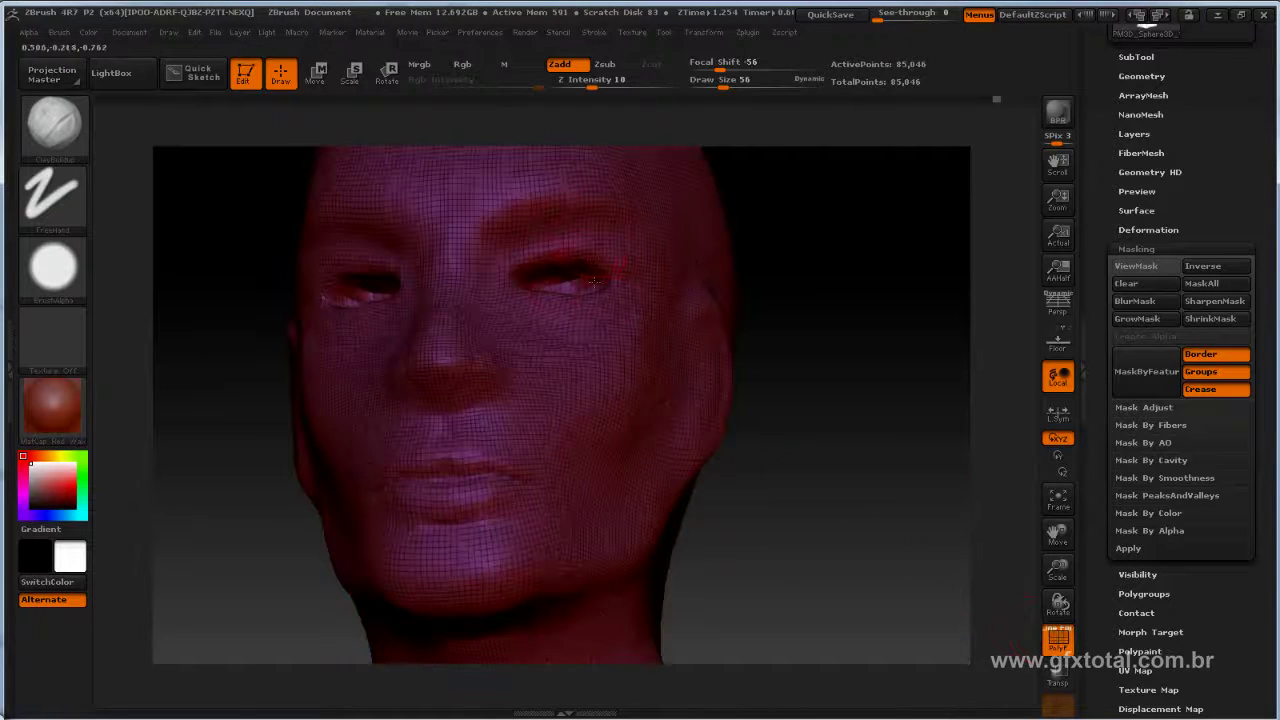
mouse_move(909, 314)
left_mouse_down()
mouse_move(919, 334)
mouse_move(1000, 300)
left_mouse_up()
left_click_drag(926, 326, 826, 317)
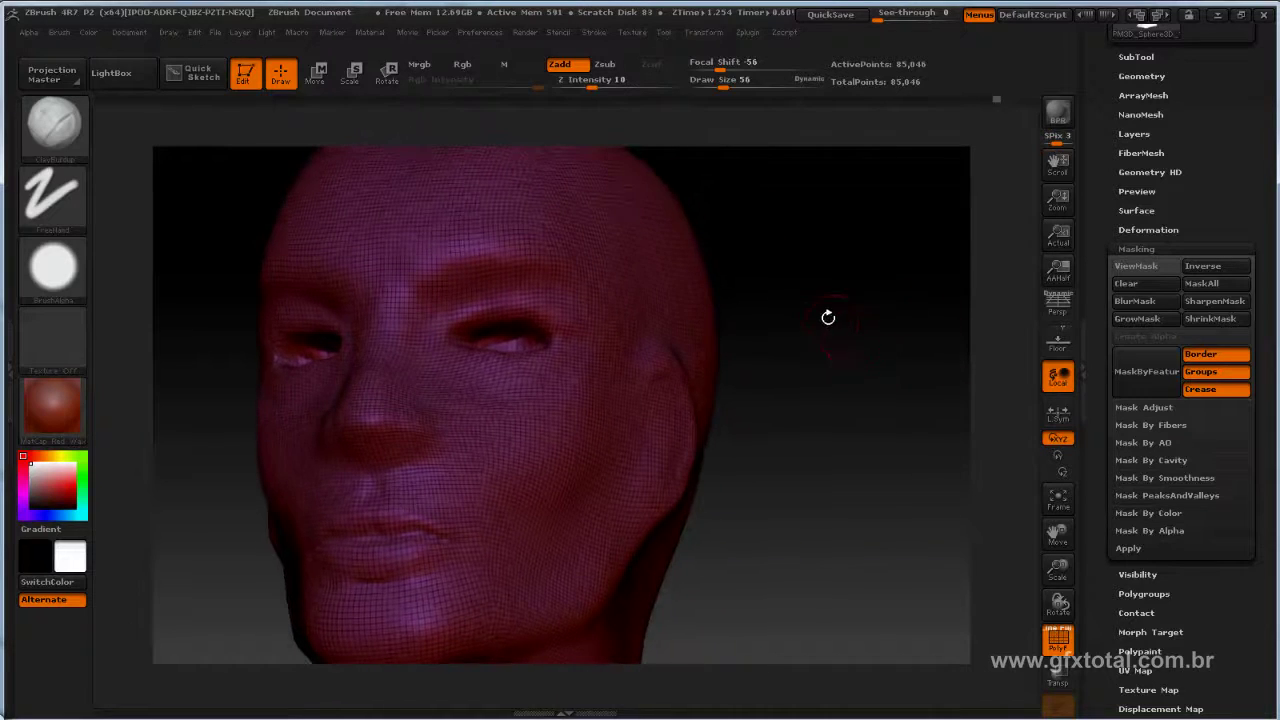
Step: Clear the mask from the head, hide the wireframe, and zoom in on the eyes
key("ctrl")
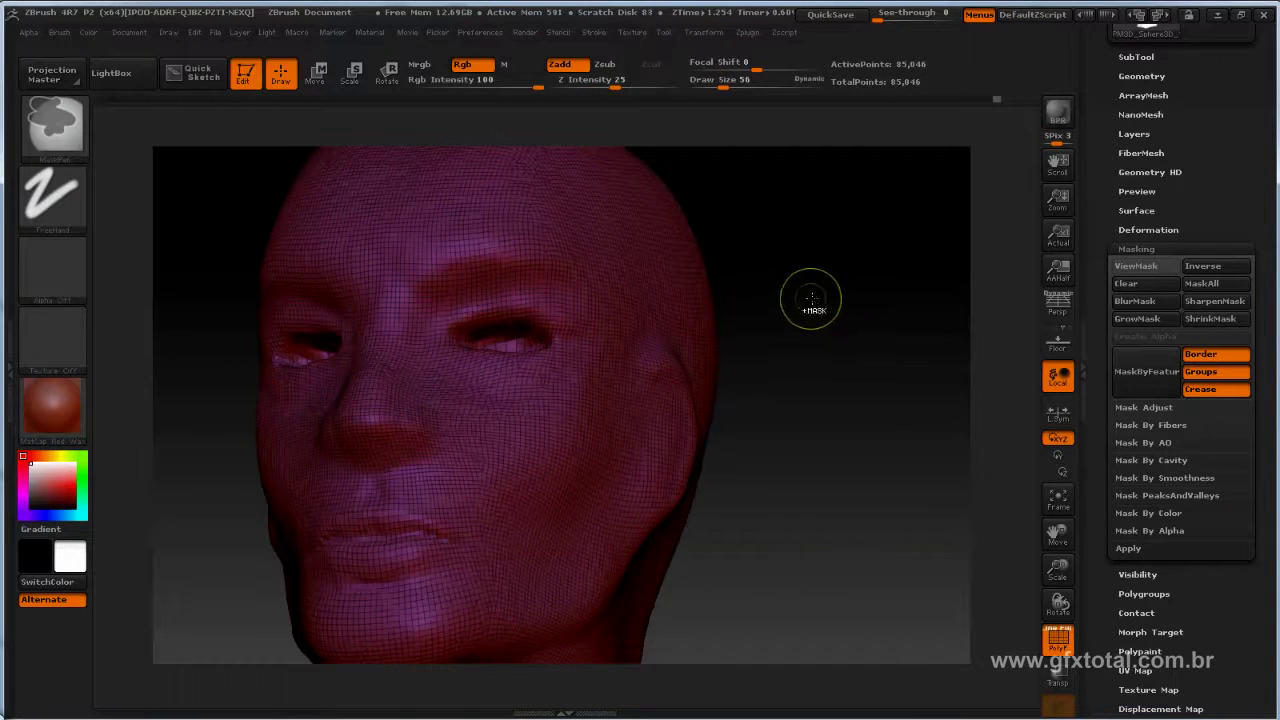
left_click_drag(818, 305, 925, 424, "ctrl")
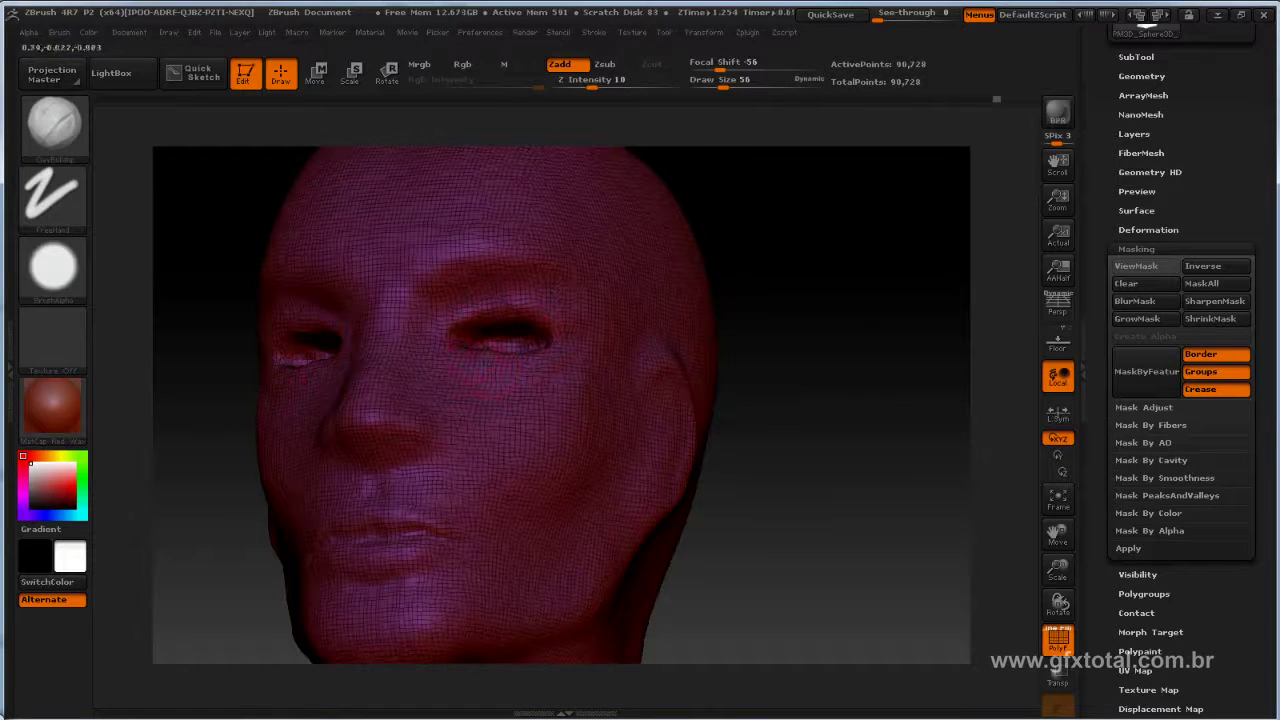
left_click(1058, 640)
mouse_move(917, 406)
left_mouse_down()
mouse_move(909, 451)
mouse_move(946, 343)
mouse_move(936, 440)
left_mouse_up()
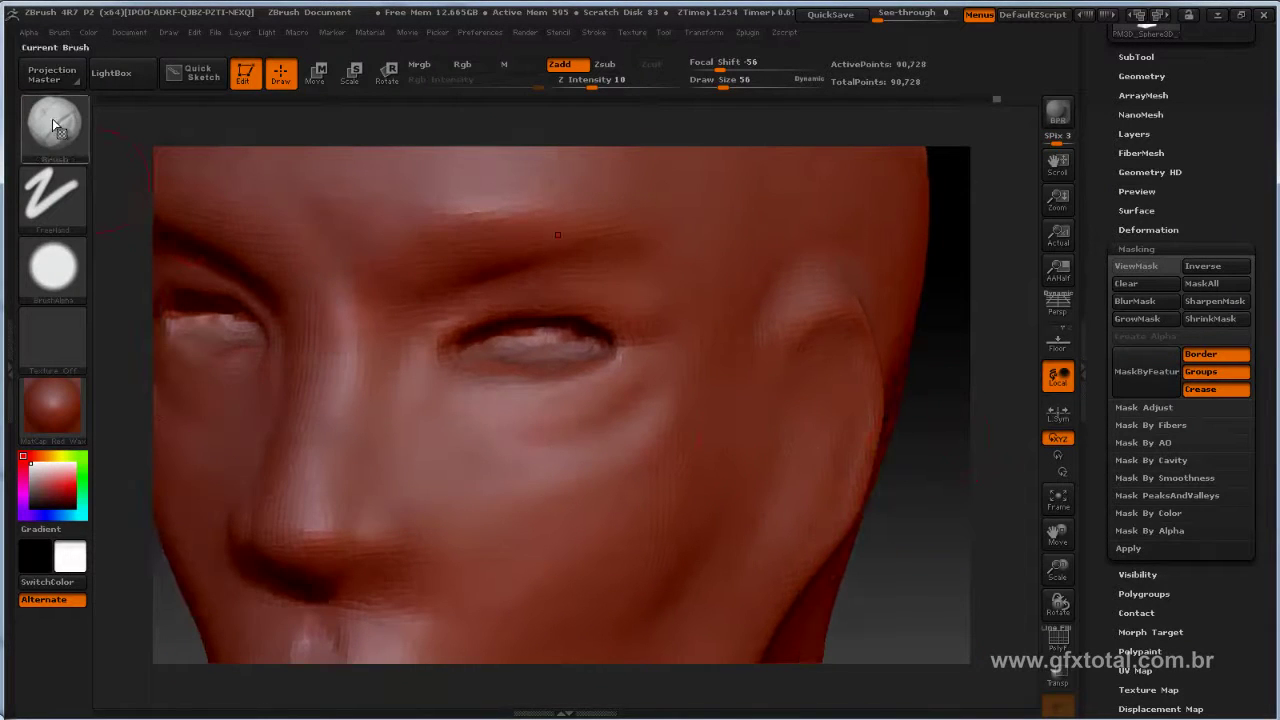
Step: With the Standard brush, sculpt a soft bag under the left eye and smooth it
left_click(55, 124)
left_click(505, 150)
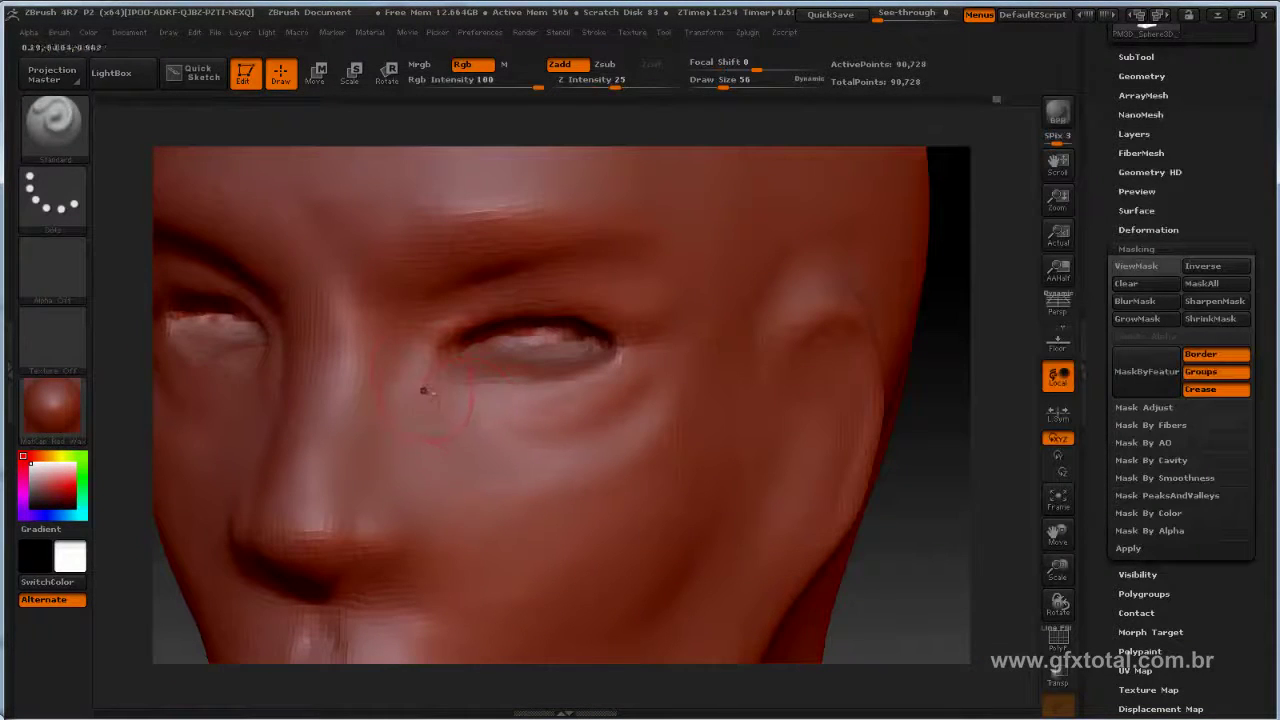
mouse_move(460, 418)
left_mouse_down()
mouse_move(420, 387)
mouse_move(560, 440)
mouse_move(655, 405)
left_mouse_up()
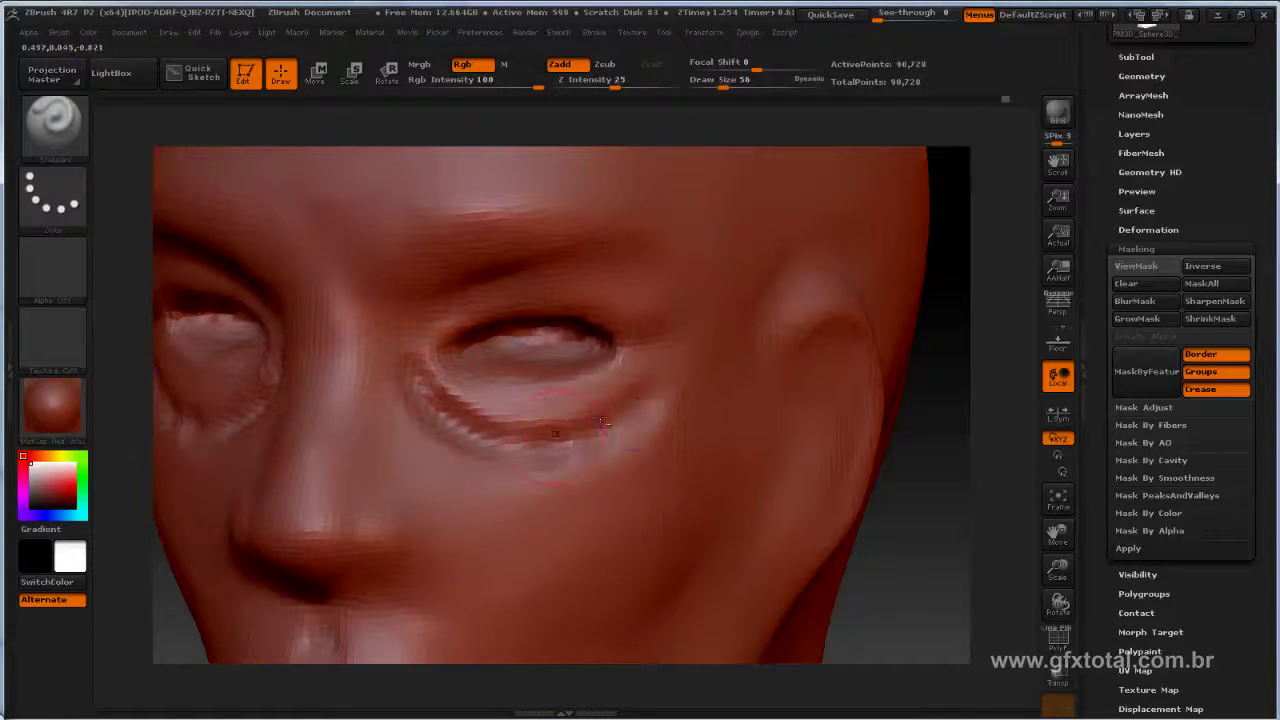
key("shift")
mouse_move(506, 436)
left_mouse_down("shift")
mouse_move(440, 400)
mouse_move(530, 422)
left_mouse_up("shift")
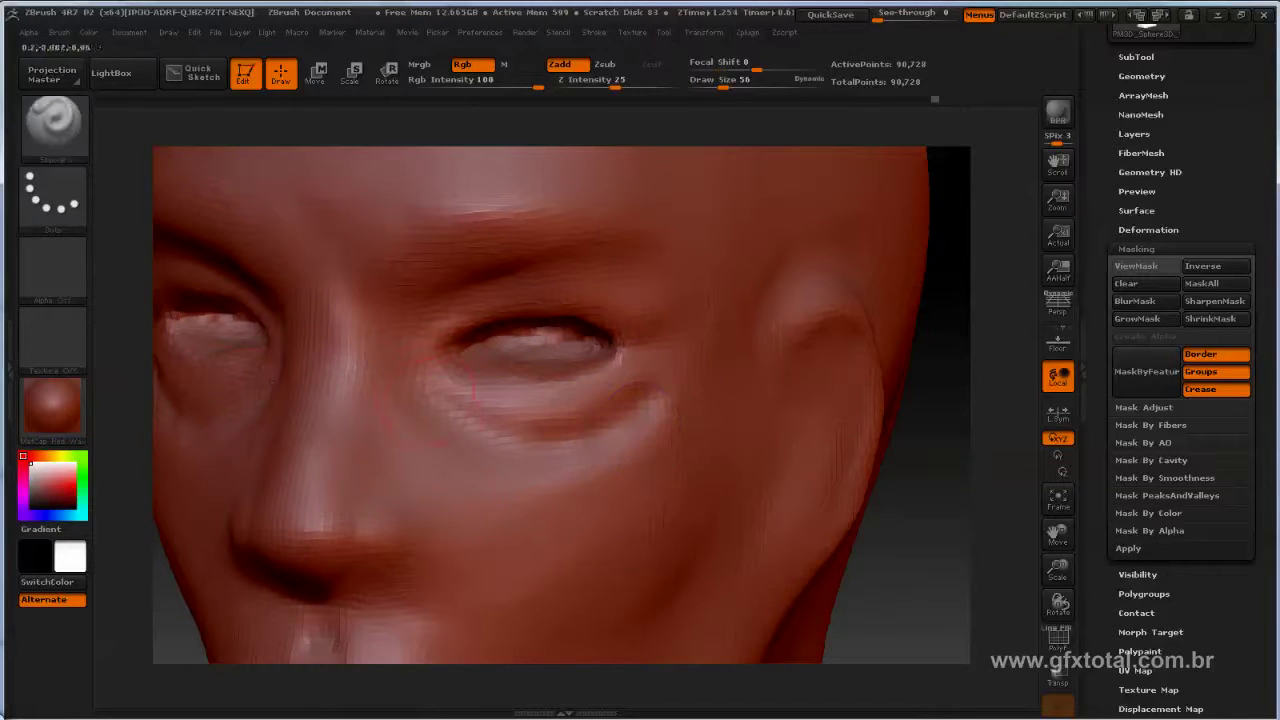
left_click_drag(420, 436, 440, 475)
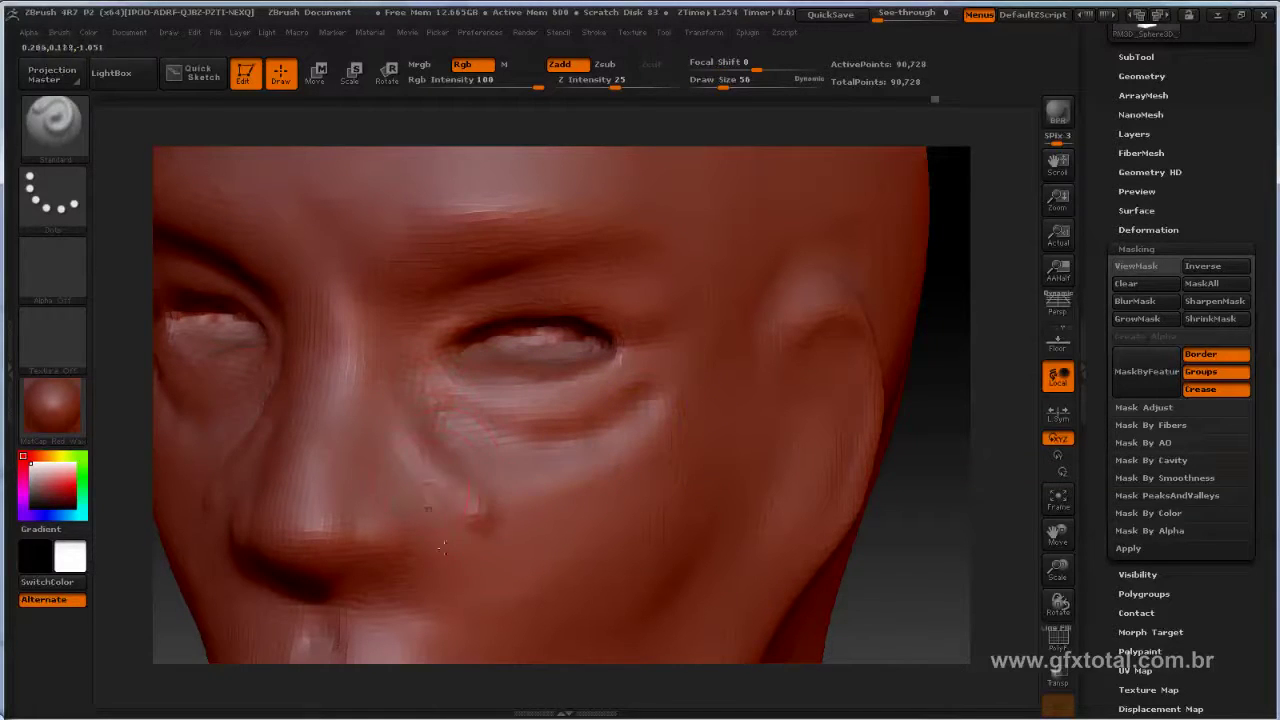
Step: Build a ridge beside the nostril, smooth it, and reshape the side of the nose bridge
mouse_move(442, 546)
left_mouse_down()
mouse_move(395, 460)
mouse_move(445, 570)
mouse_move(430, 540)
mouse_move(385, 590)
left_mouse_up()
left_click_drag(415, 472, 458, 486, "shift")
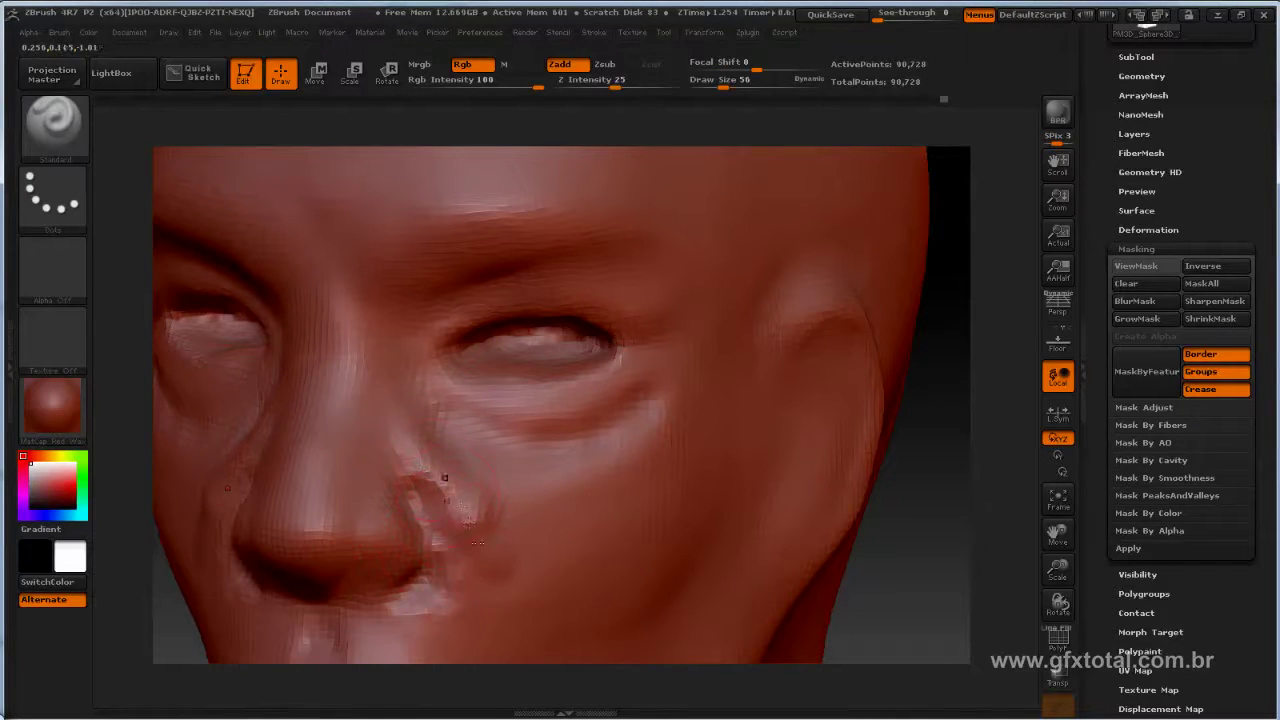
mouse_move(470, 540)
left_mouse_down()
mouse_move(460, 580)
mouse_move(417, 452)
mouse_move(457, 523)
mouse_move(418, 457)
left_mouse_up()
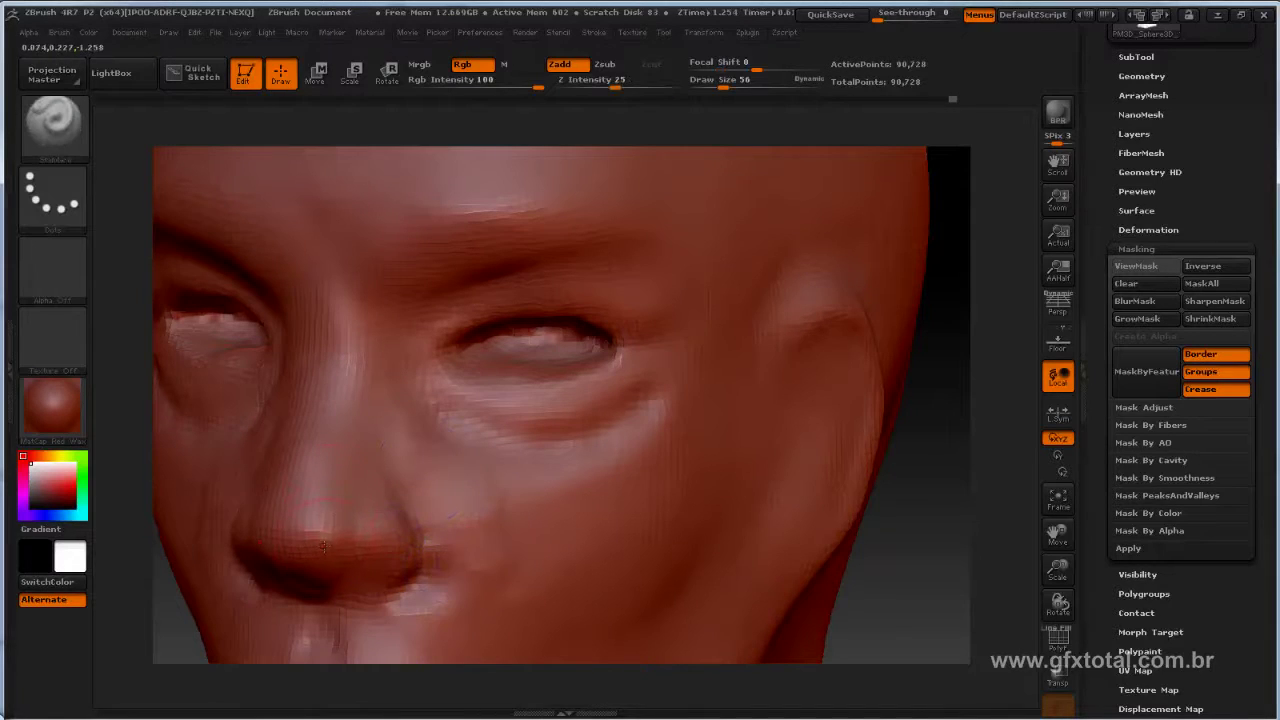
left_click_drag(328, 440, 329, 399)
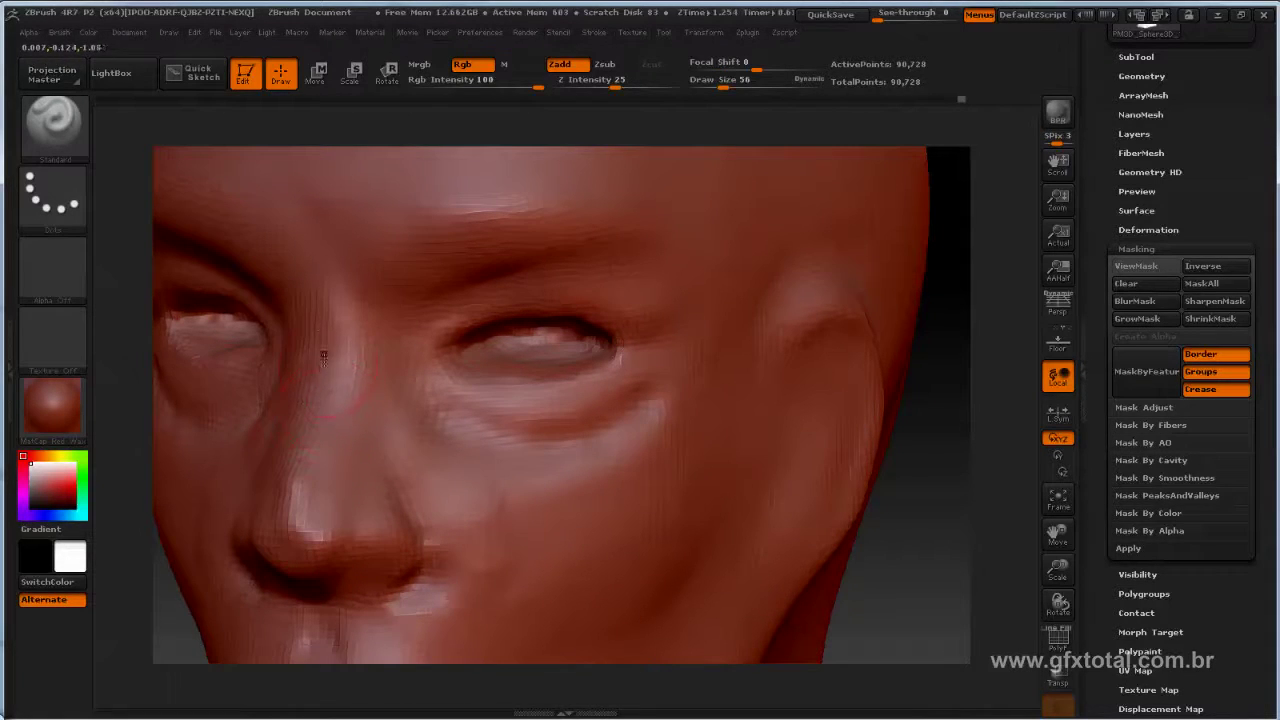
key("shift")
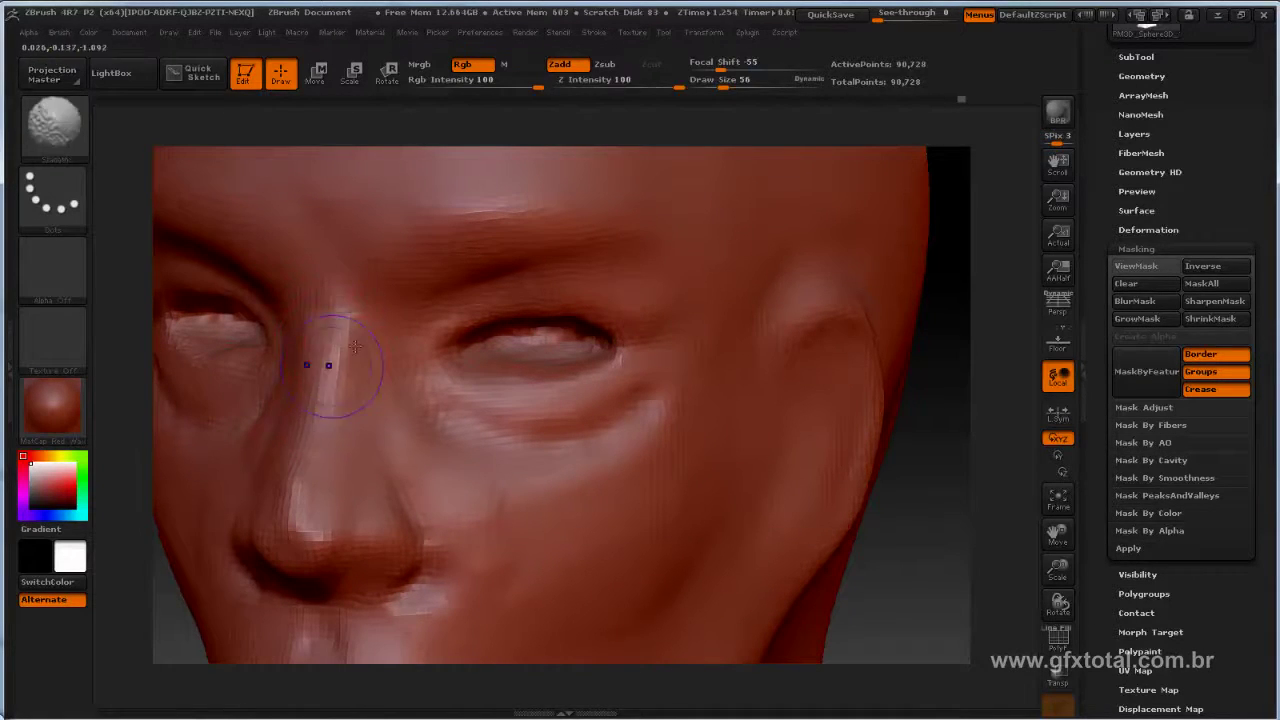
Step: Turn the head to profile and carve the lower ear rim, earlobe and inner folds
left_click_drag(976, 509, 773, 490)
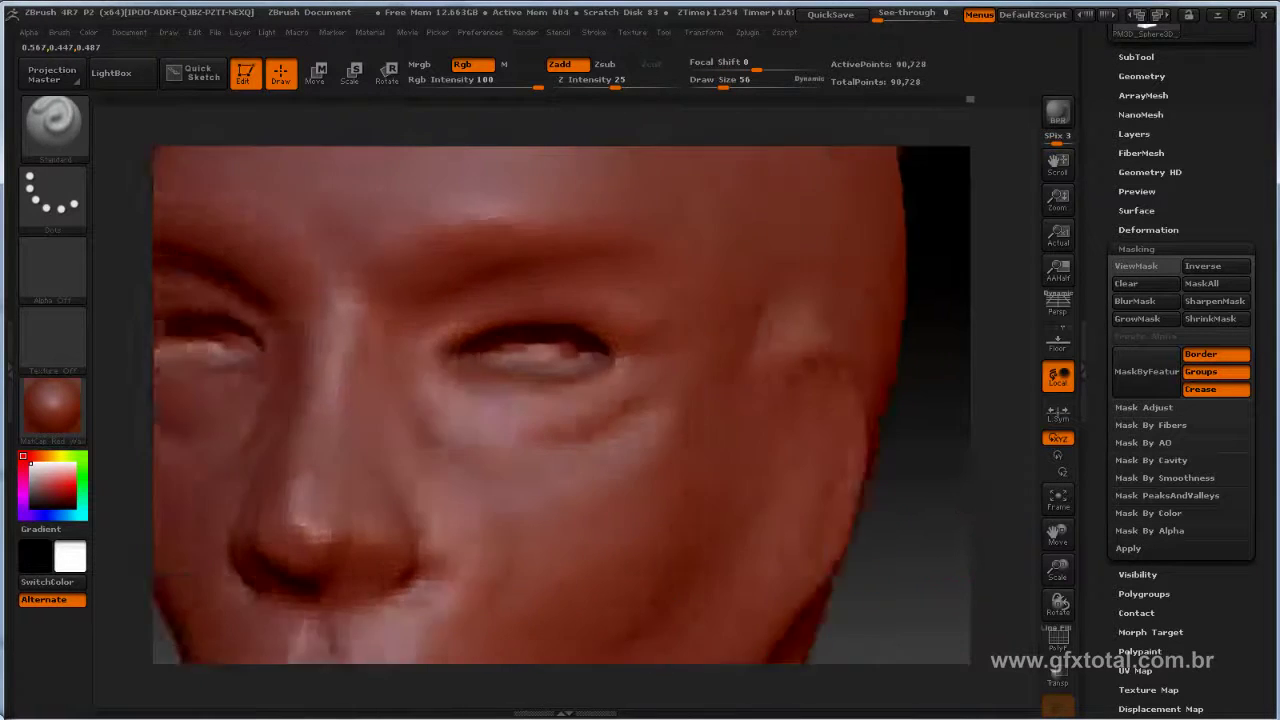
left_click_drag(238, 375, 364, 334)
key("shift")
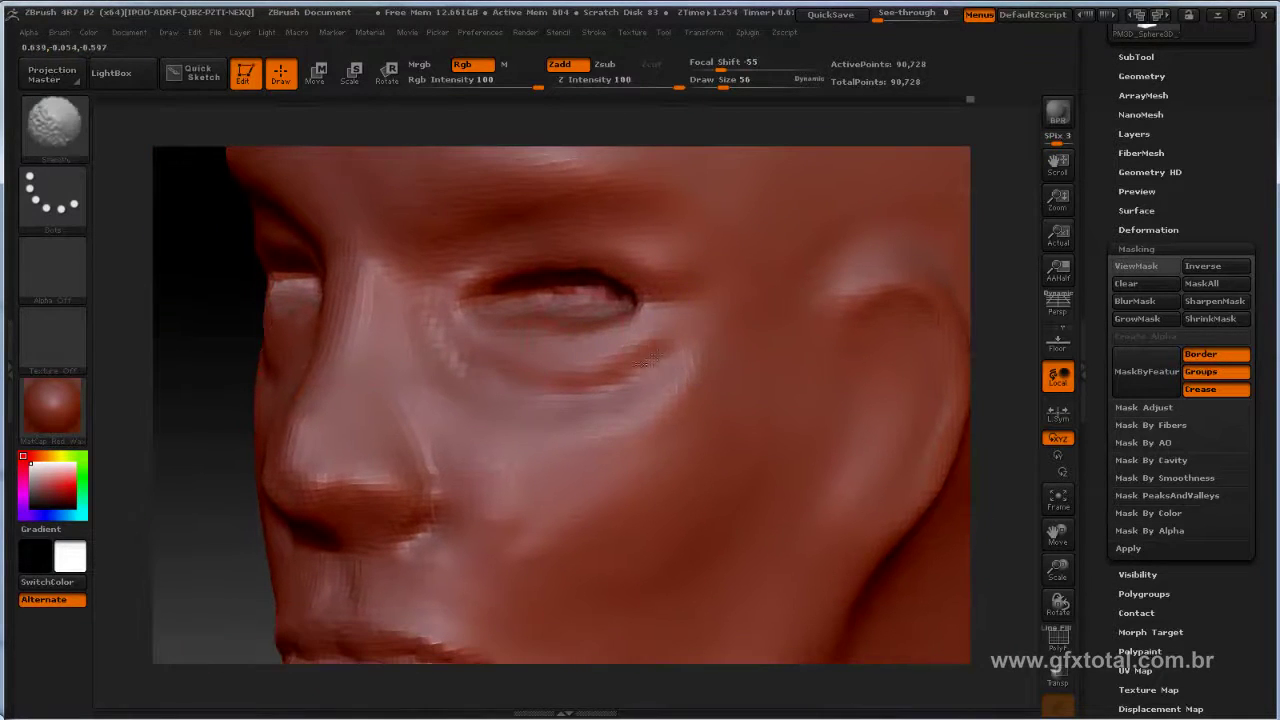
mouse_move(200, 400)
left_mouse_down()
mouse_move(257, 403)
mouse_move(257, 369)
mouse_move(645, 331)
mouse_move(790, 352)
mouse_move(800, 433)
left_mouse_up()
mouse_move(755, 524)
left_mouse_down()
mouse_move(735, 565)
mouse_move(705, 560)
mouse_move(693, 524)
mouse_move(775, 462)
mouse_move(760, 480)
mouse_move(749, 366)
left_mouse_up()
mouse_move(760, 415)
left_mouse_down()
mouse_move(740, 370)
mouse_move(690, 390)
mouse_move(730, 505)
mouse_move(700, 472)
mouse_move(682, 491)
left_mouse_up()
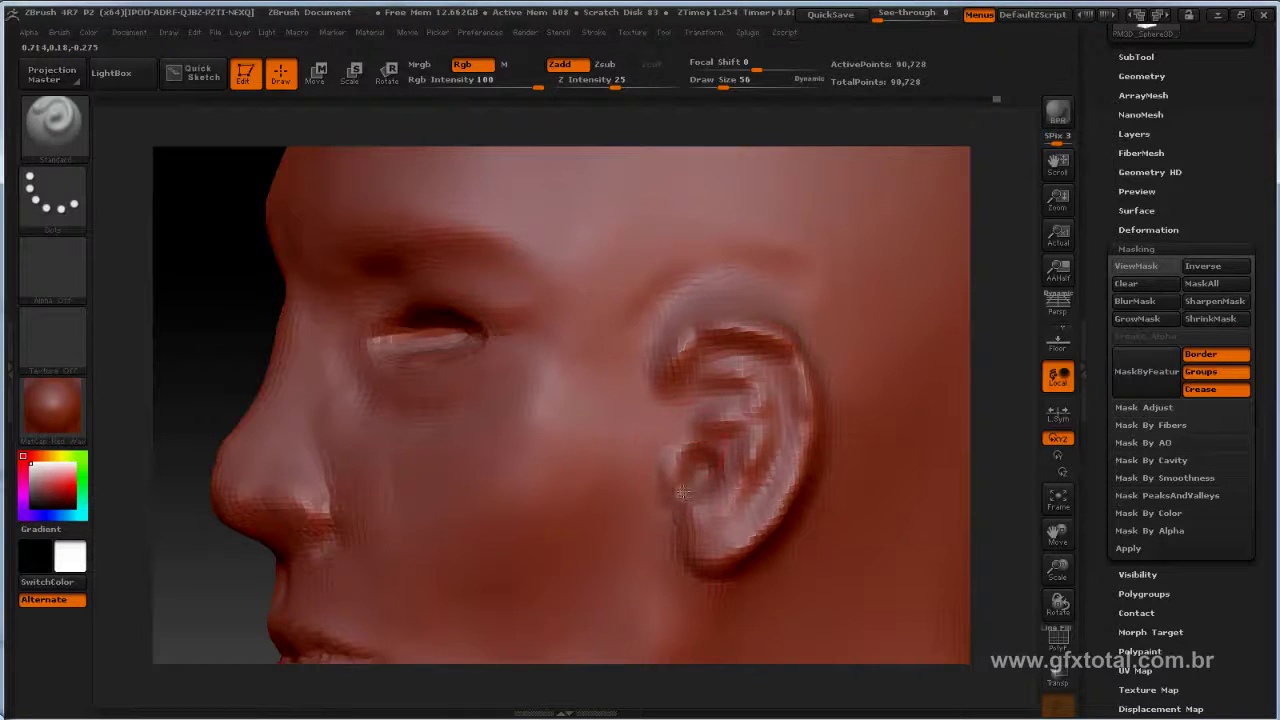
Step: Smooth the upper rim of the ear
key("shift")
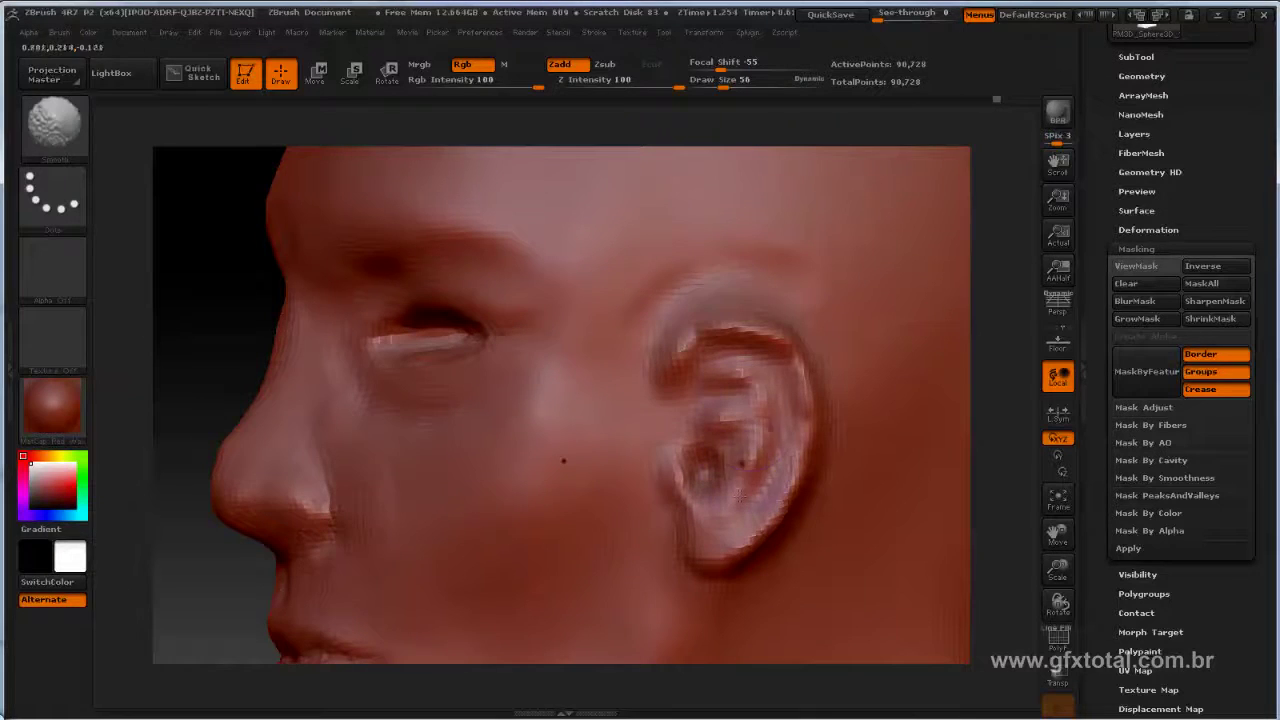
left_click_drag(725, 330, 770, 300, "shift")
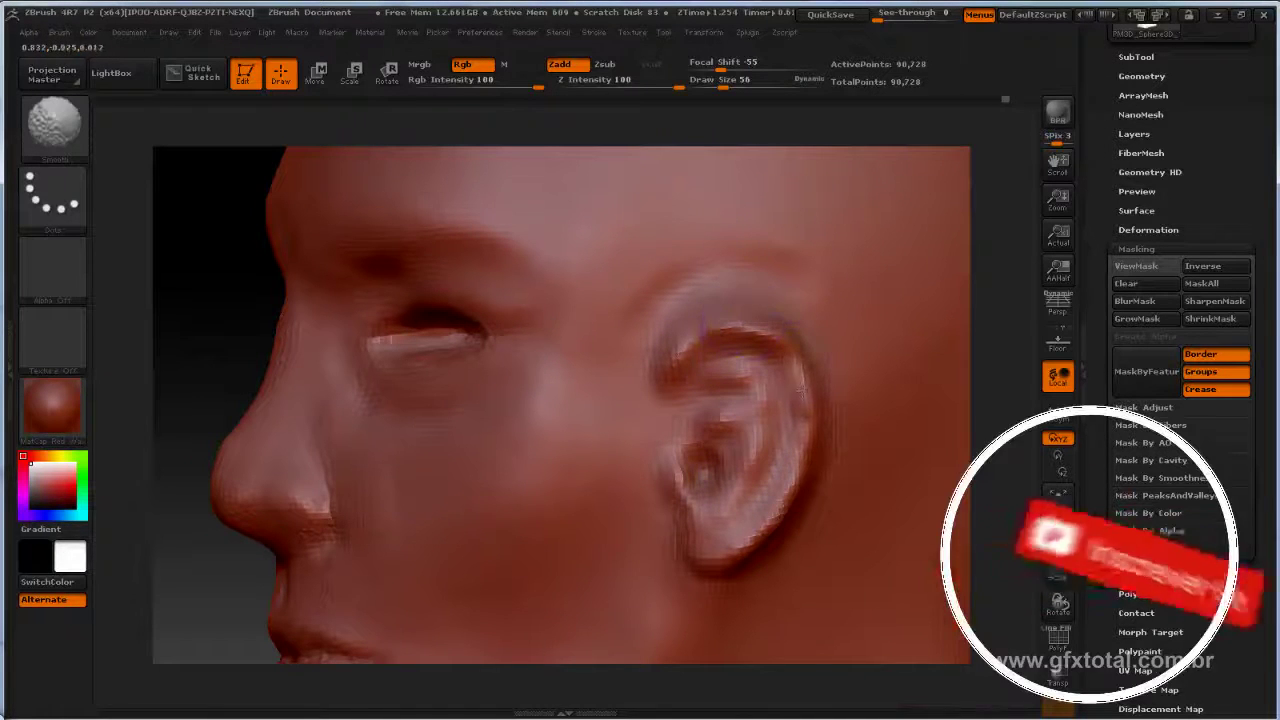
mouse_move(251, 329)
left_mouse_down()
mouse_move(226, 318)
mouse_move(303, 323)
left_mouse_up()
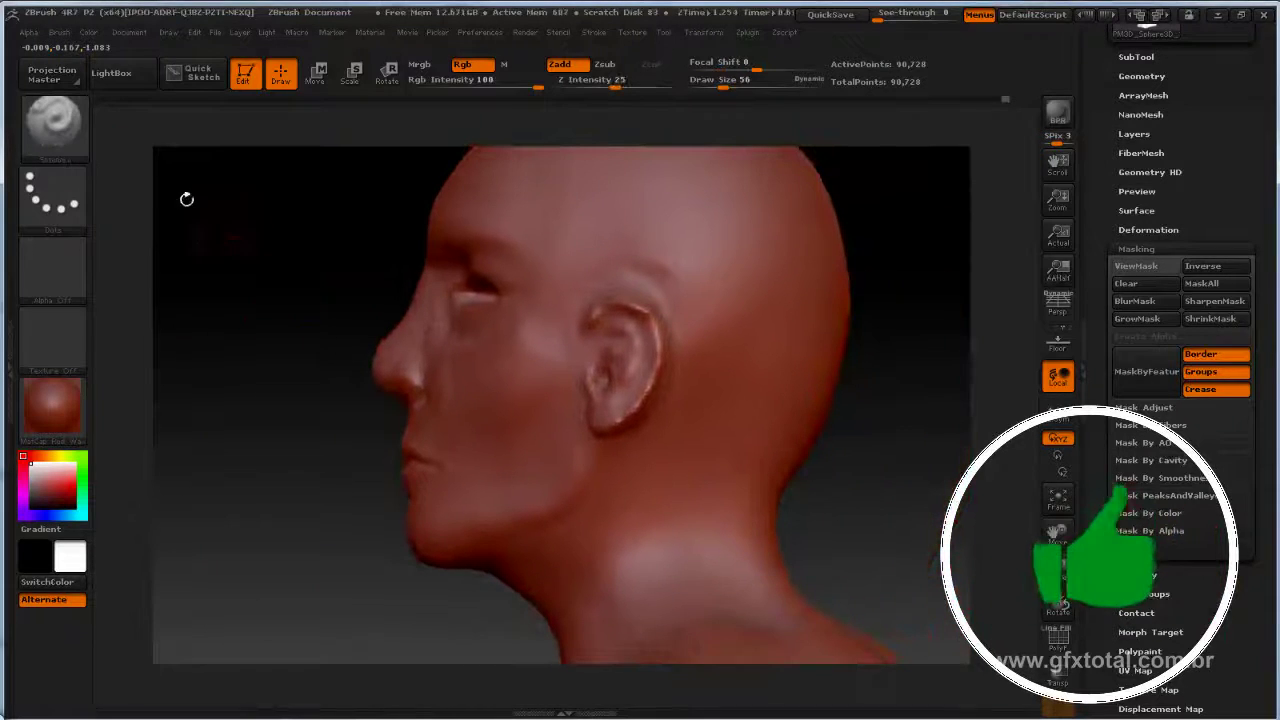
Step: Select the Move brush and enlarge it to draw size 122
left_click(53, 125)
left_click(357, 140)
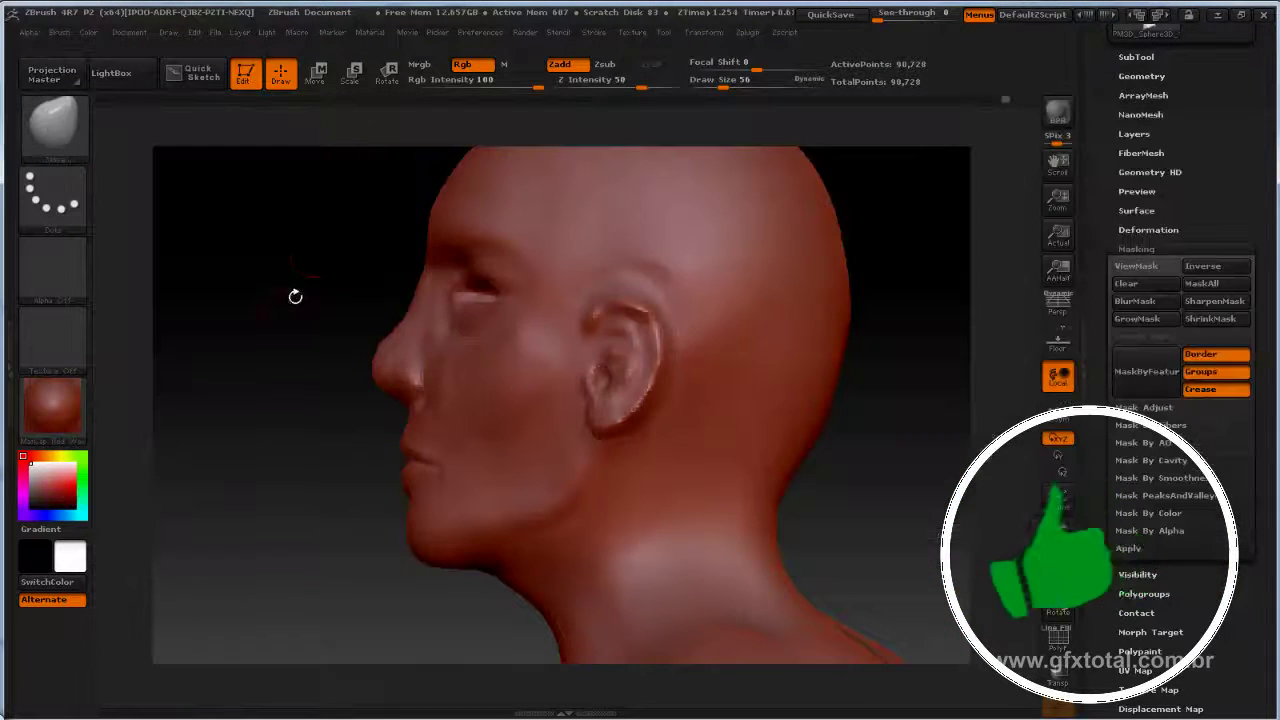
scroll(294, 294, "up", 3)
key("space")
left_click_drag(305, 283, 320, 283)
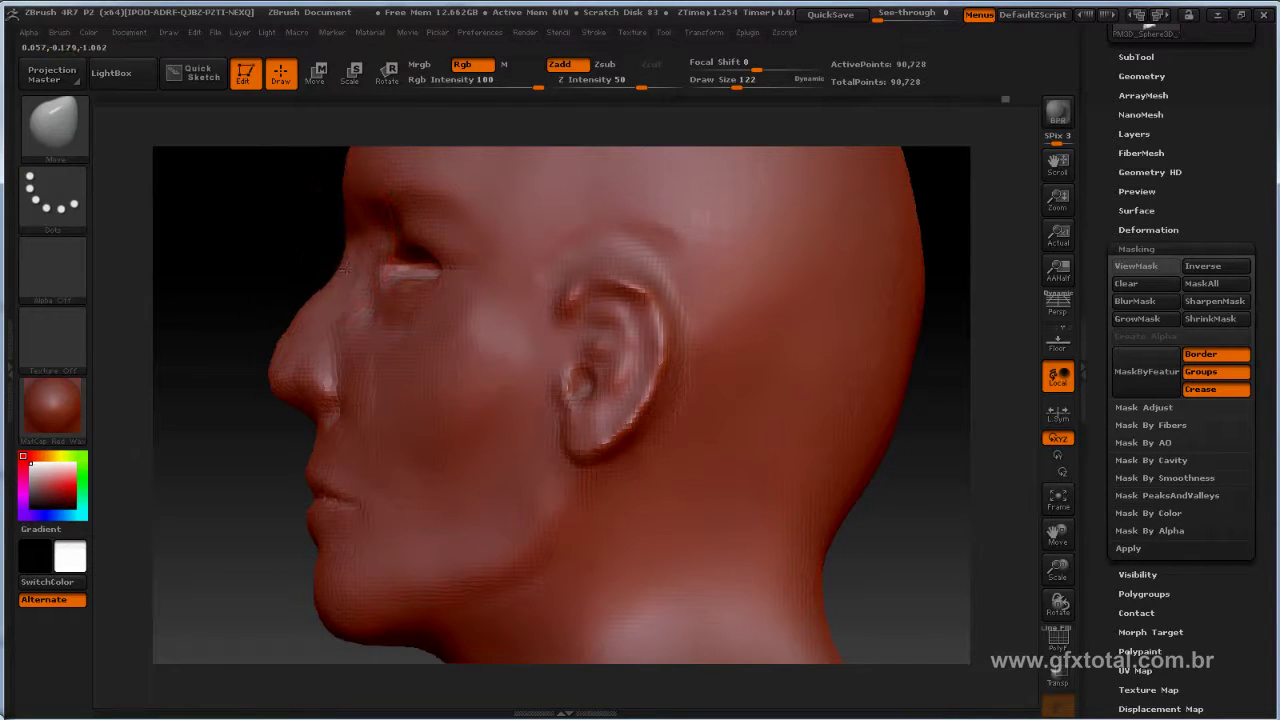
Step: Turn the head frontally and adjust the Move brush size, settling at draw size 65
left_click_drag(333, 220, 260, 225)
key("space")
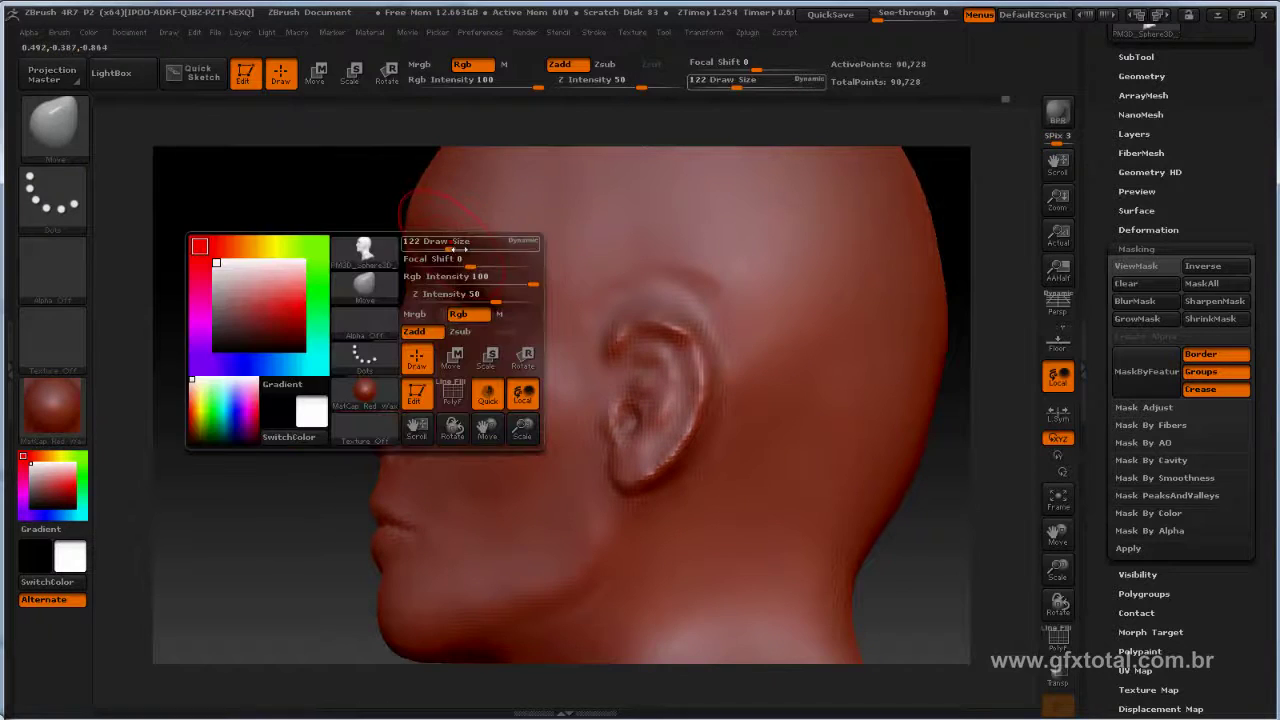
mouse_move(467, 246)
left_mouse_down()
mouse_move(830, 350)
mouse_move(520, 380)
left_mouse_up()
key("space")
left_click_drag(610, 283, 585, 280)
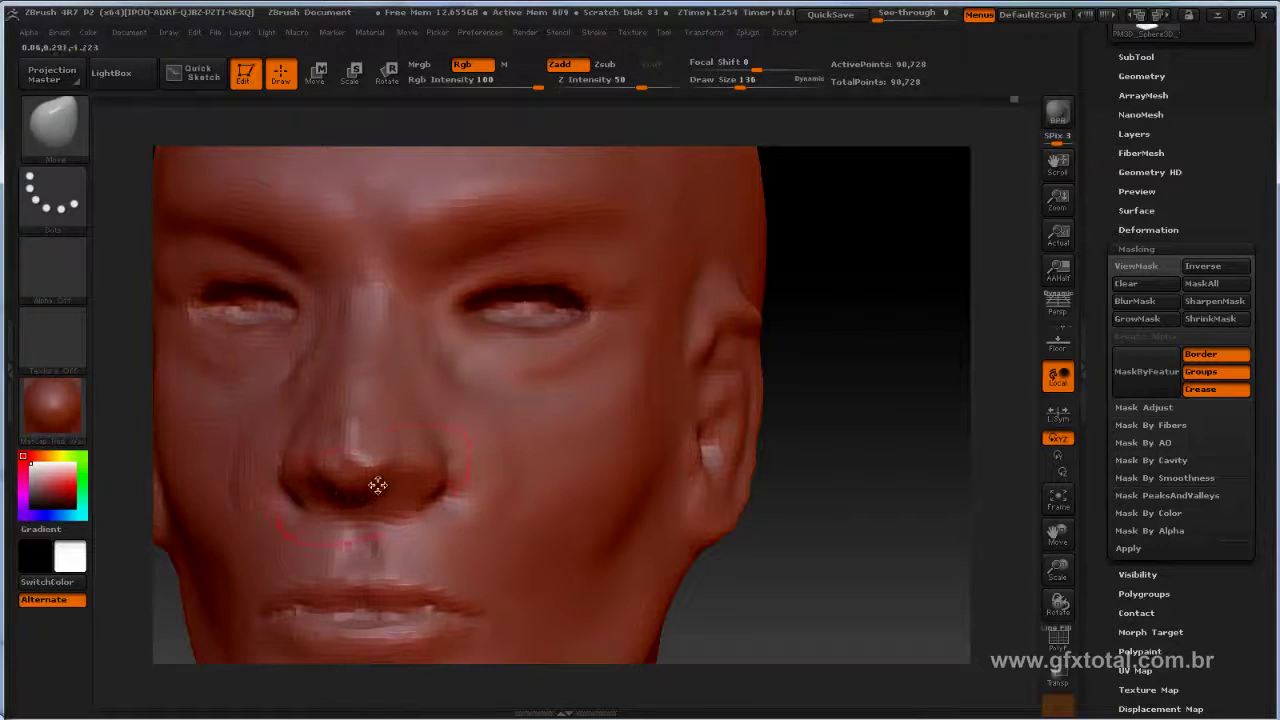
key("space")
left_click_drag(377, 465, 360, 465)
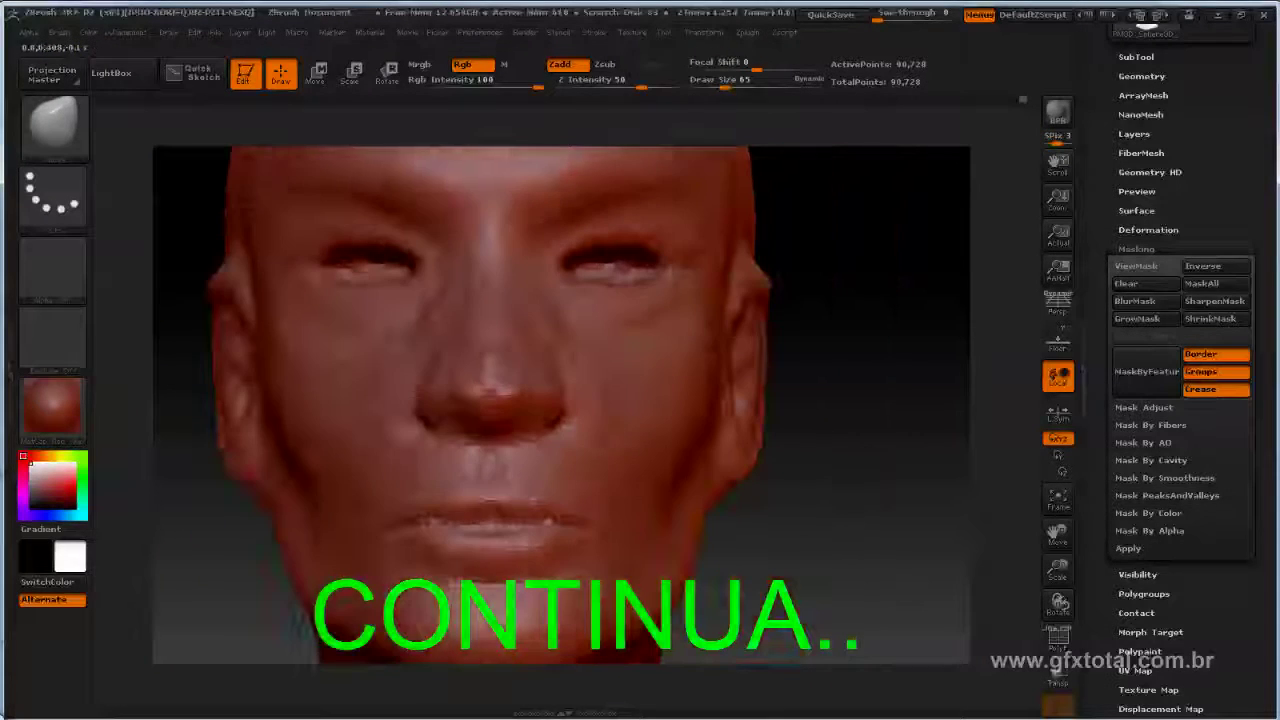
Step: Raise the brush Draw Size from 65 to 109 in the spacebar popup
key("space")
left_click_drag(703, 430, 740, 430)
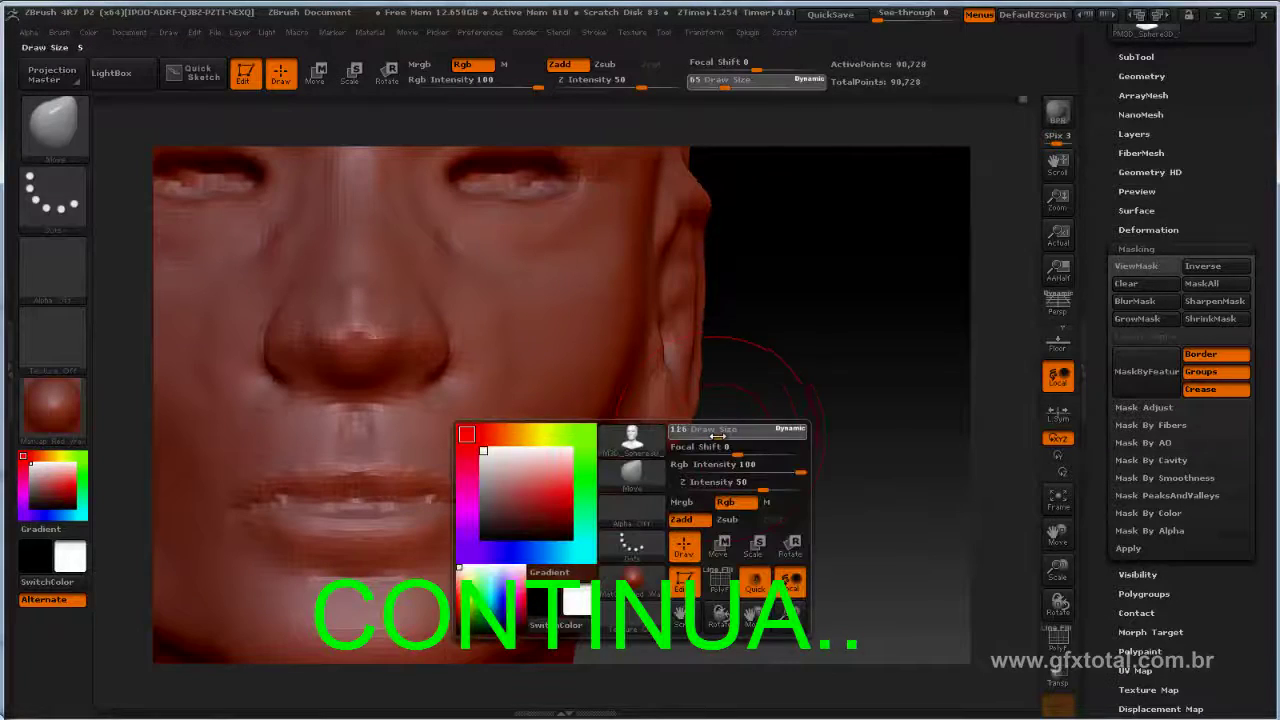